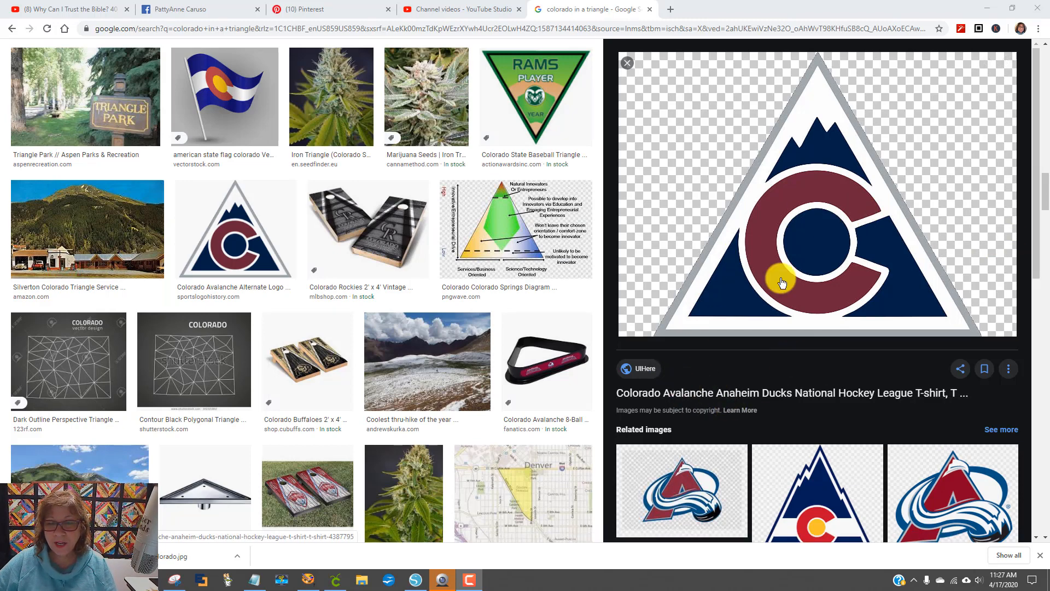
Step: Copy the Colorado Avalanche triangle logo image from the search results, switch to Silhouette Studio, and paste it into the design
right_click(782, 215)
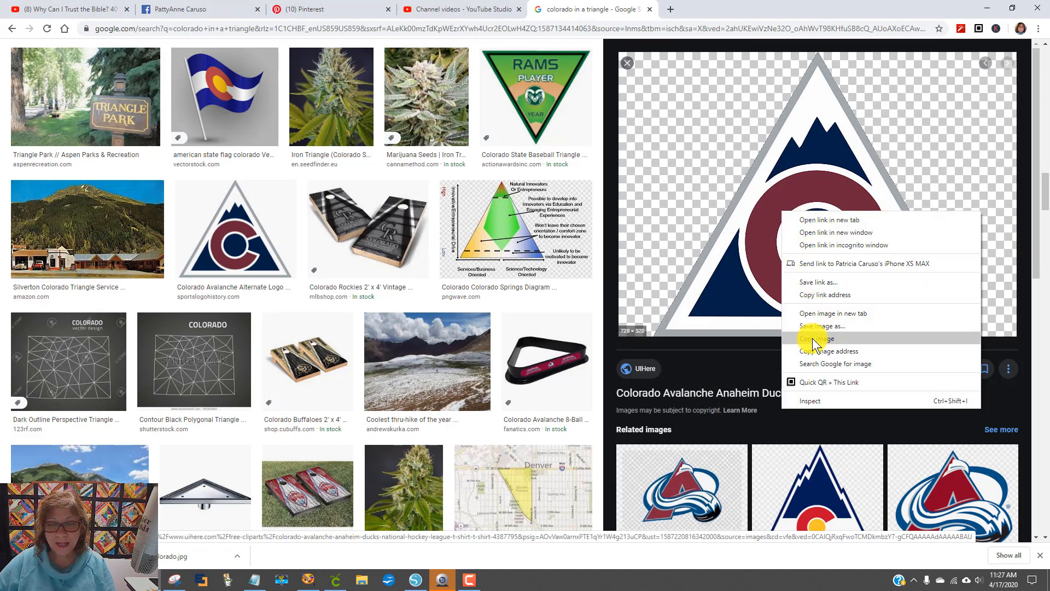
click(856, 340)
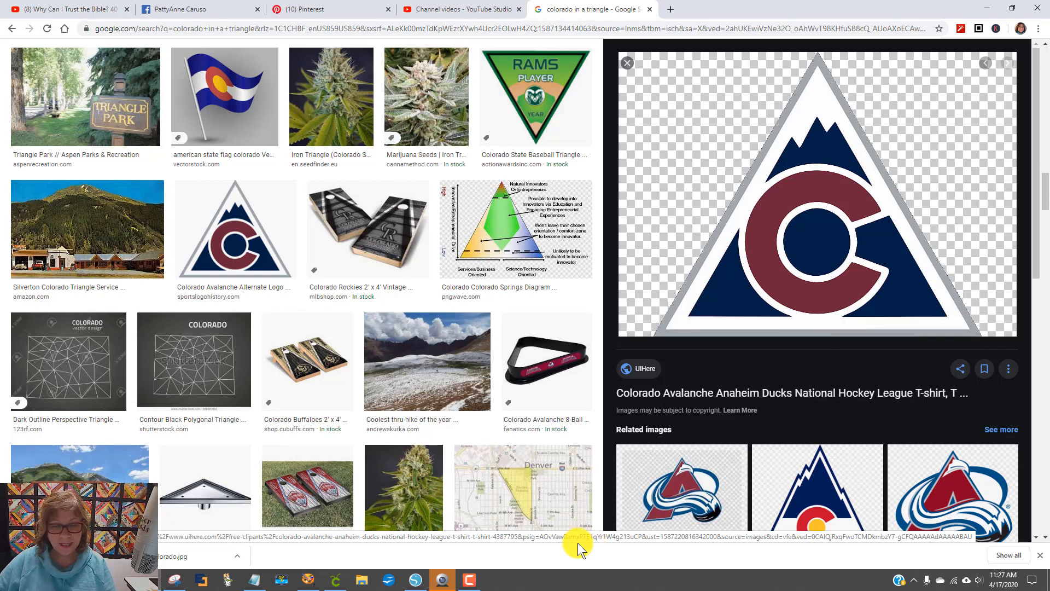
click(415, 577)
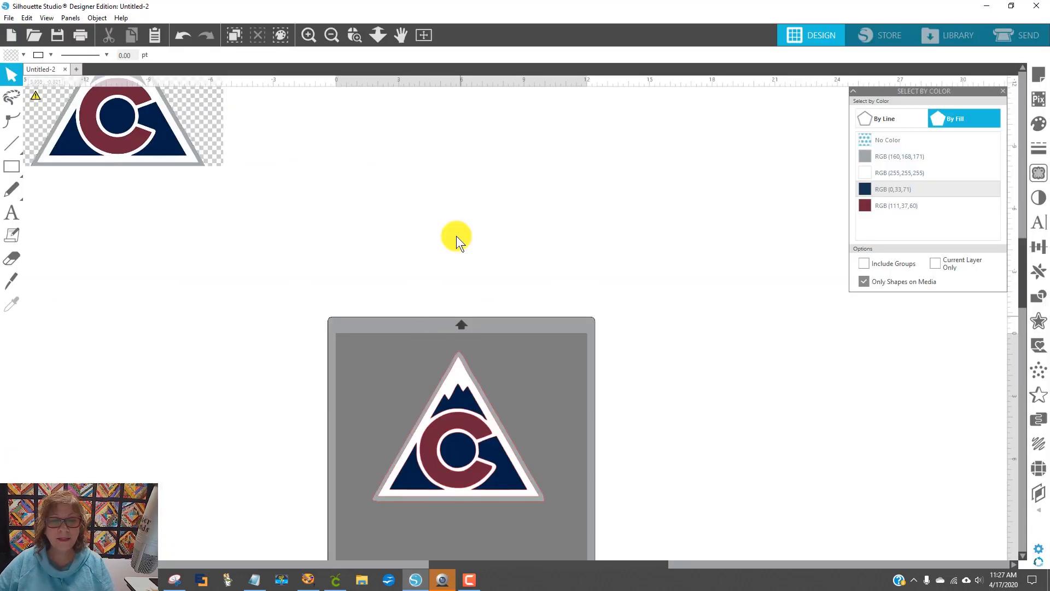
right_click(463, 192)
click(492, 245)
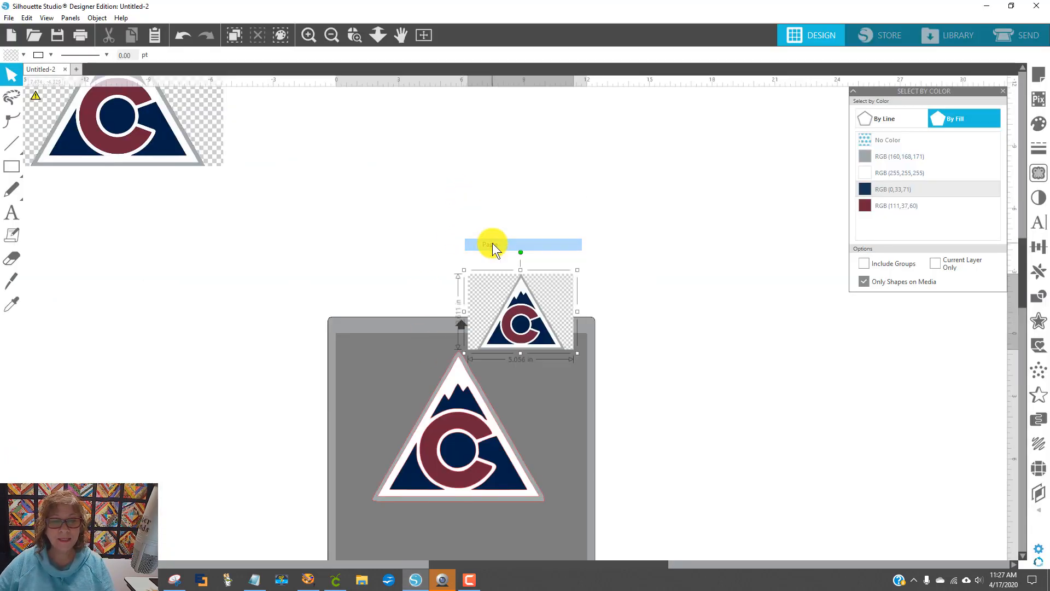
Step: Delete the old logo image, then move the pasted one above the mat and enlarge it to about 16.9 by 12.1 in
drag(195, 137, 197, 213)
key(Delete)
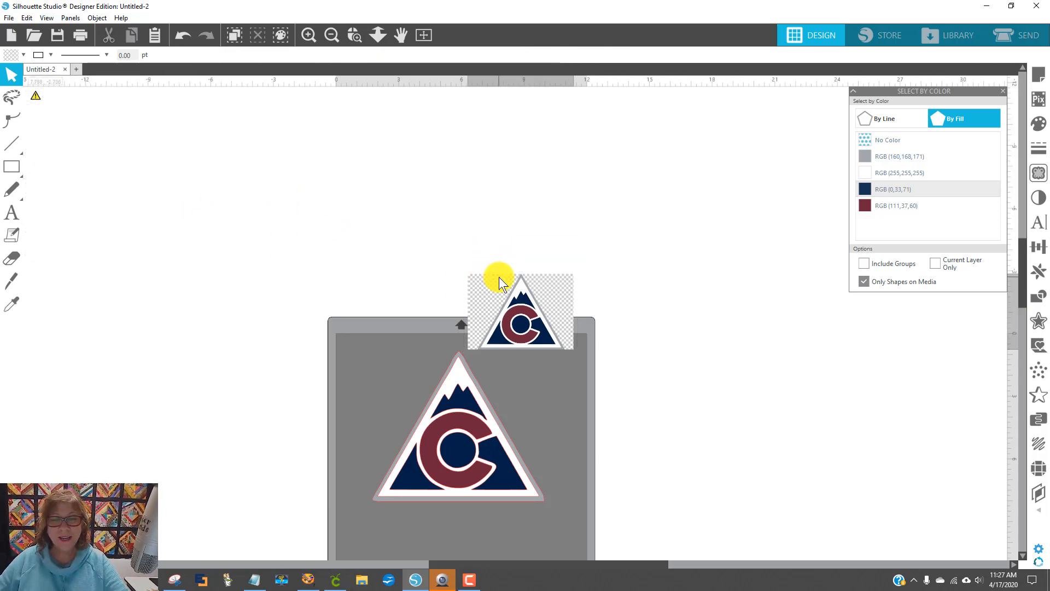
drag(544, 303, 429, 188)
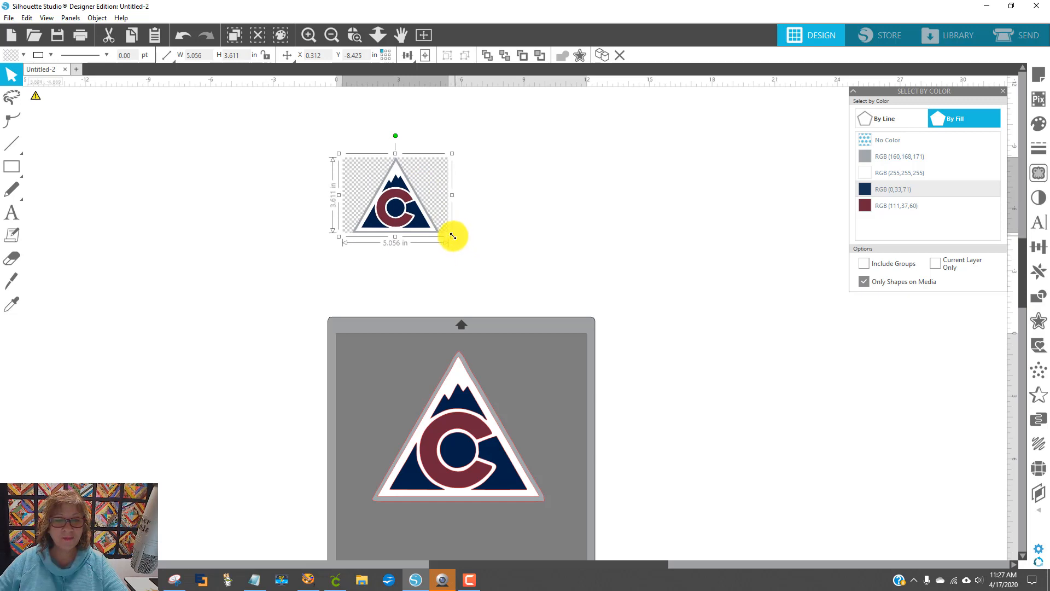
drag(452, 235, 716, 389)
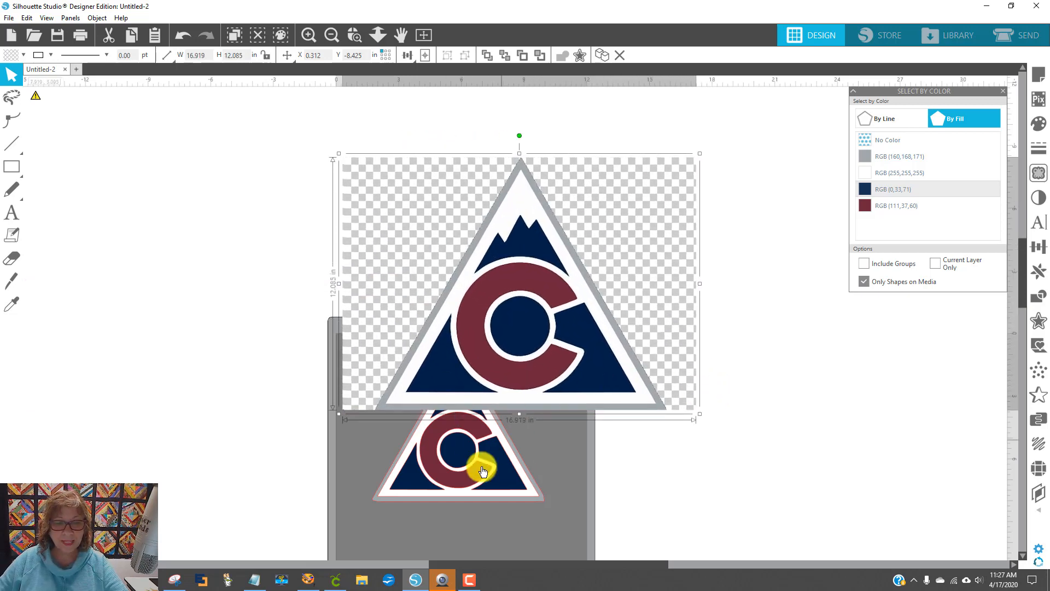
Step: Move all the pieces of the previously traced logo off the mat to the blank area left of the enlarged image
drag(528, 497, 461, 460)
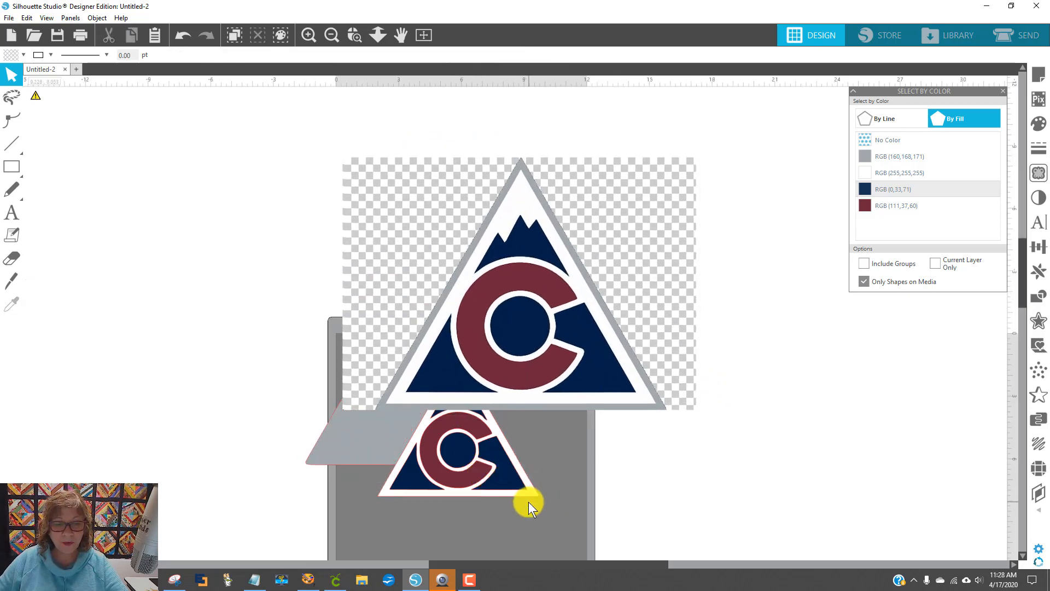
drag(528, 493, 405, 454)
drag(487, 500, 138, 349)
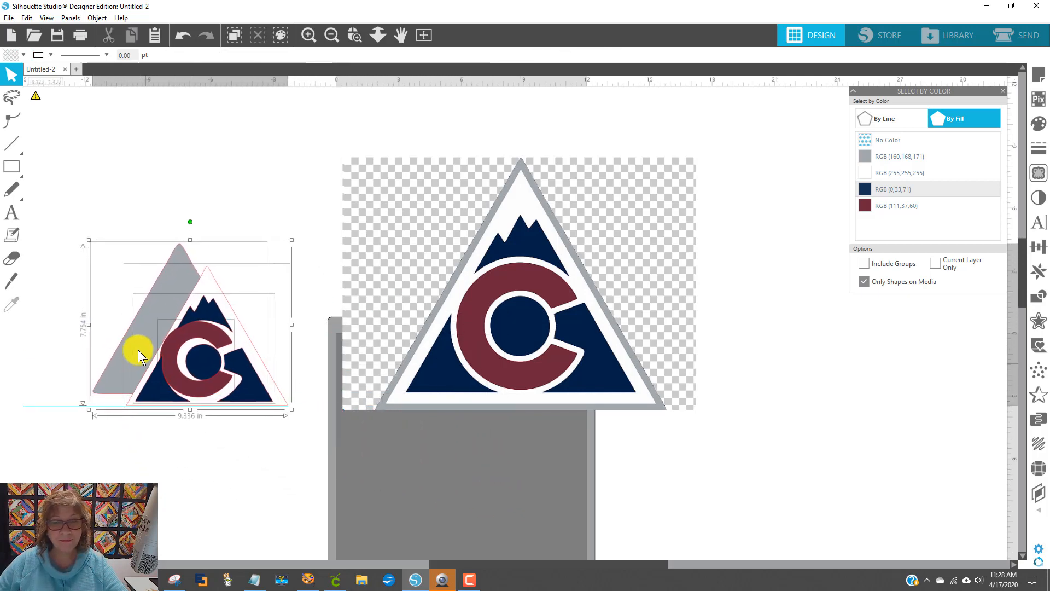
click(734, 366)
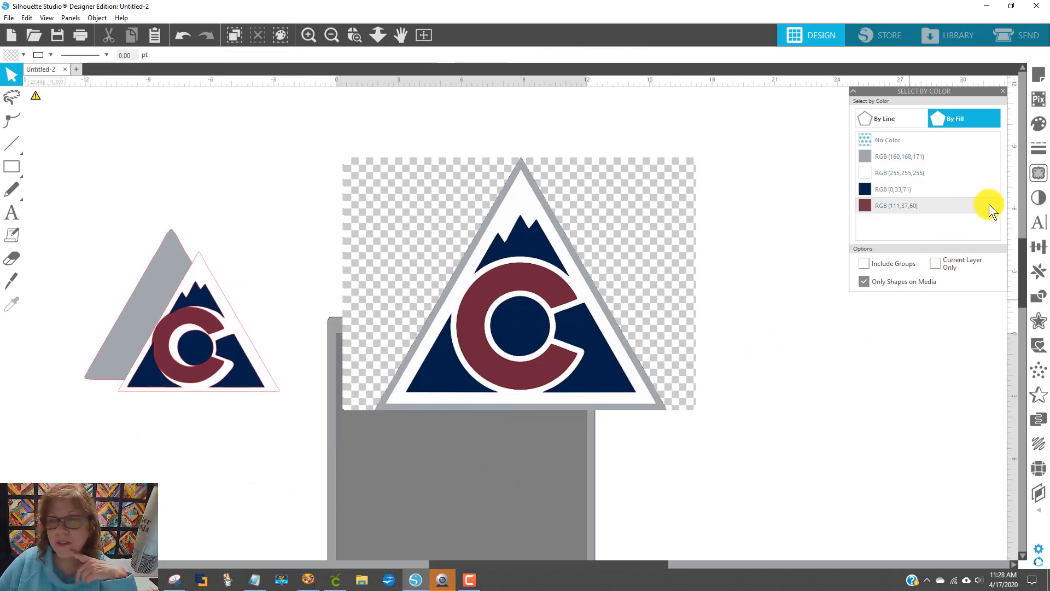
Step: Start a trace and define a trace area about 15.5 in wide that encloses the whole triangle logo
click(1039, 174)
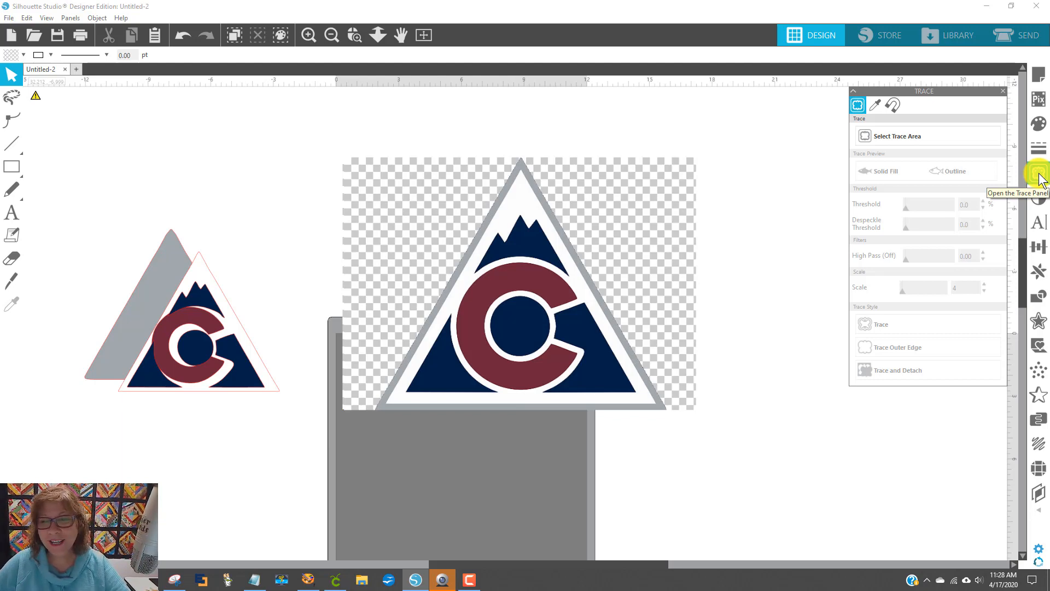
click(1038, 174)
click(1038, 174)
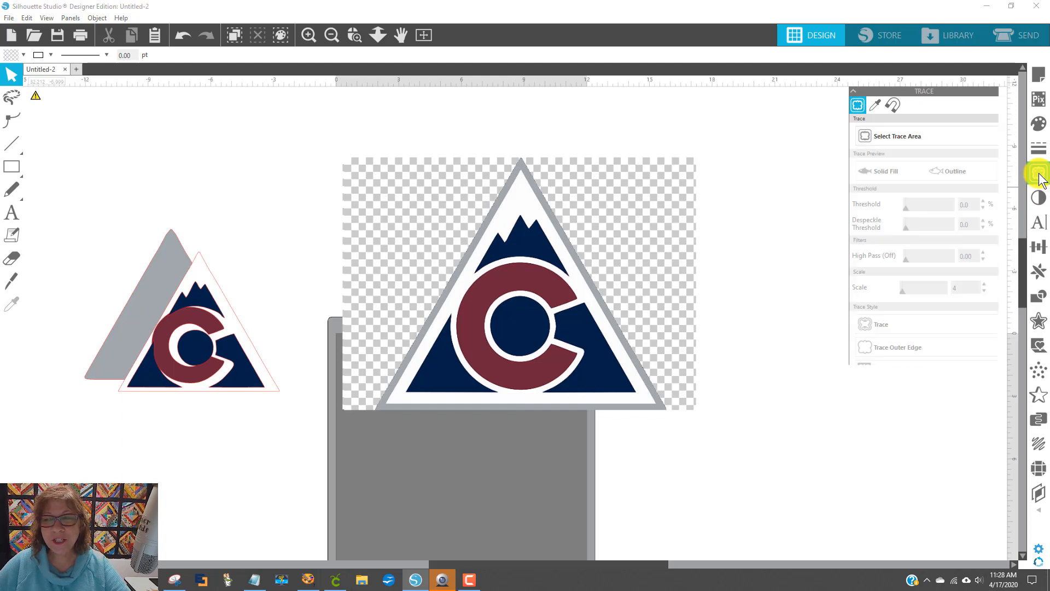
click(856, 105)
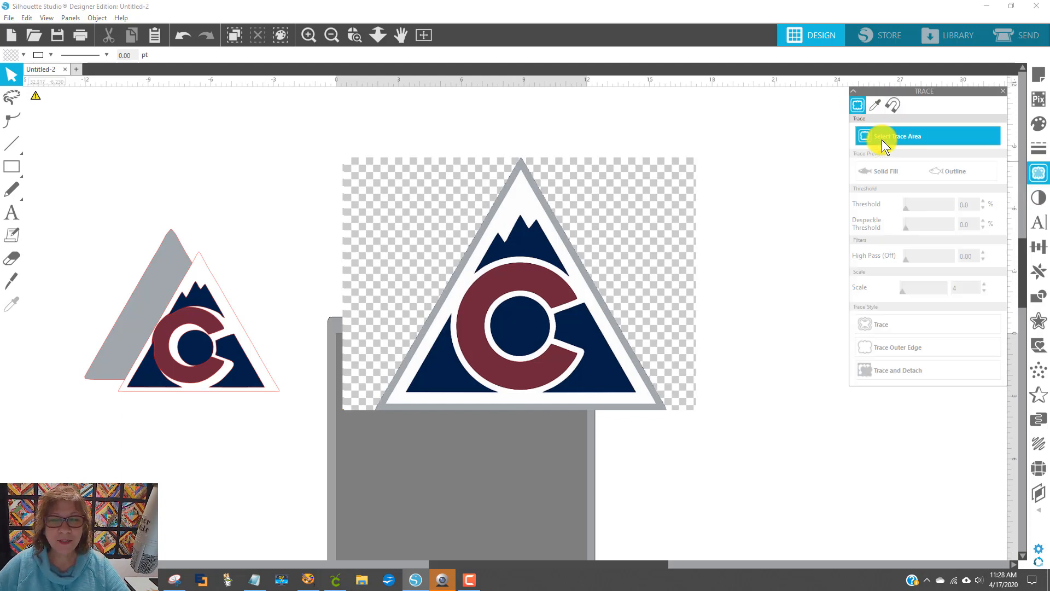
click(992, 140)
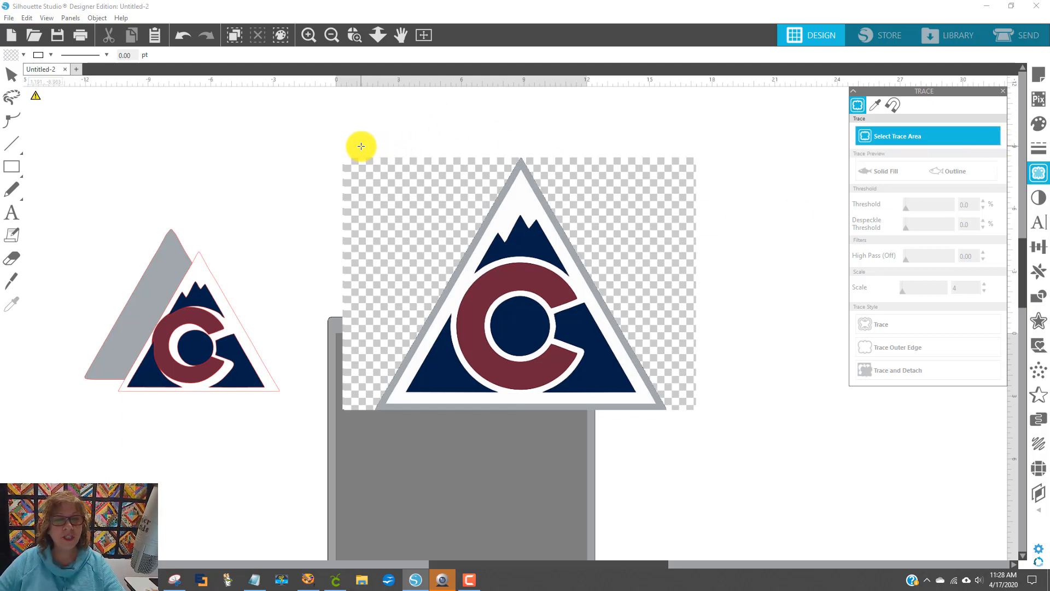
mouse_move(360, 146)
mouse_down()
mouse_move(534, 276)
mouse_move(632, 388)
mouse_move(685, 425)
mouse_up()
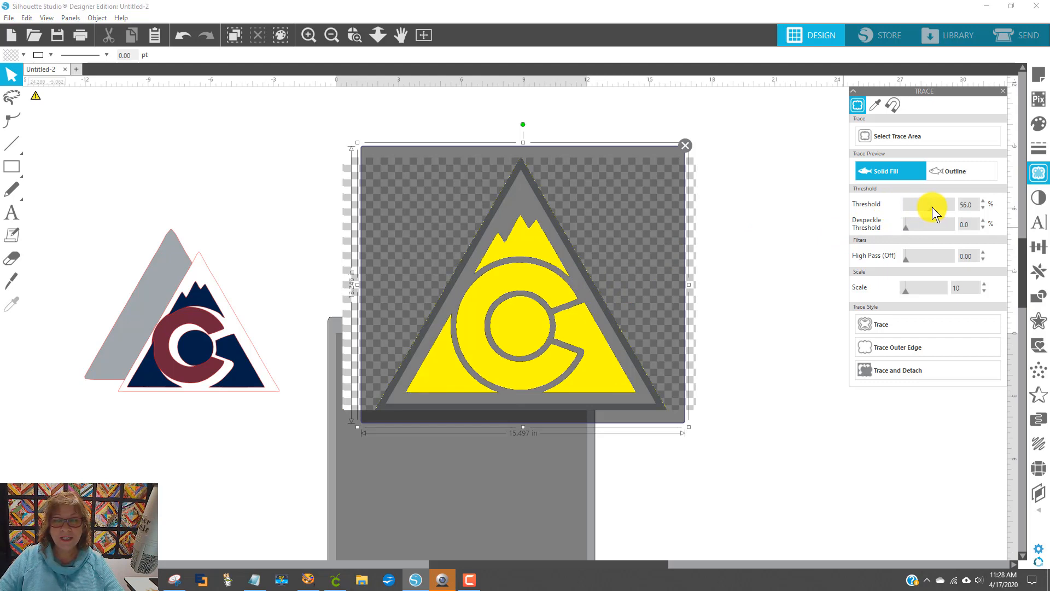
Step: Compare lower and higher trace thresholds in the logo preview and set the threshold to 74%
drag(932, 207, 939, 205)
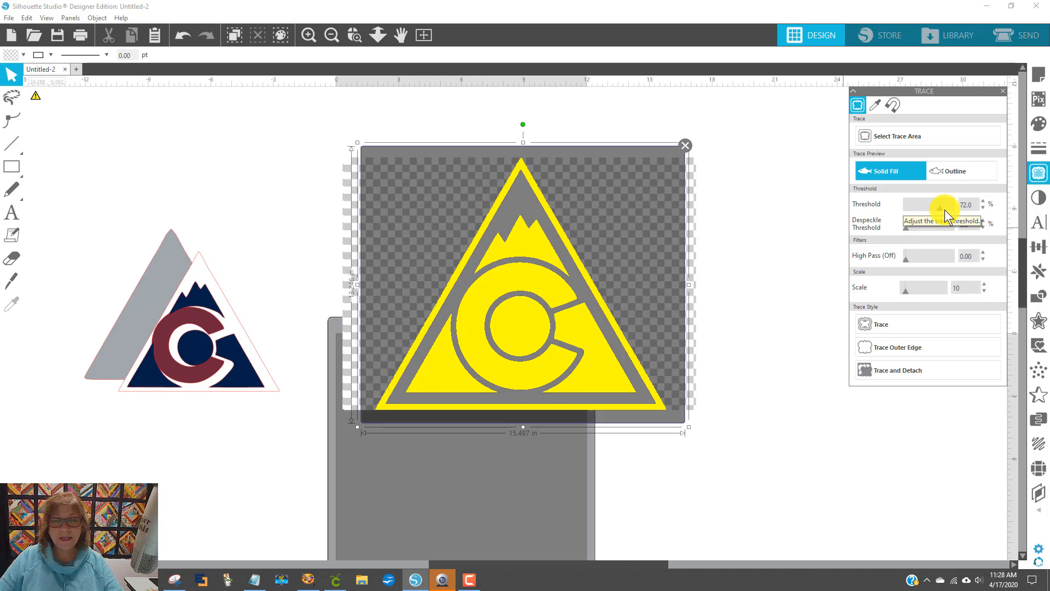
click(944, 209)
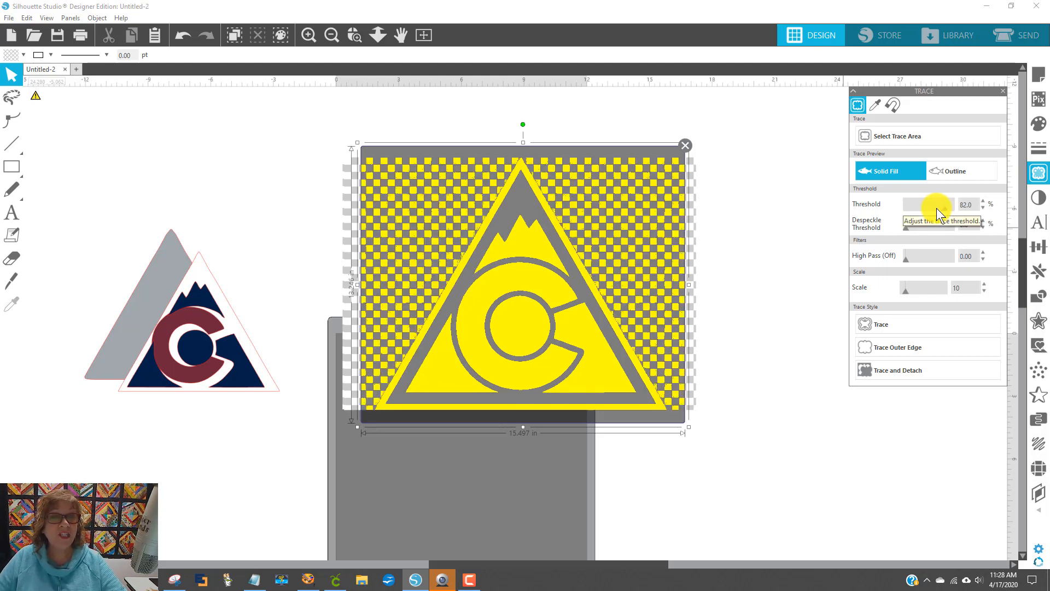
click(937, 208)
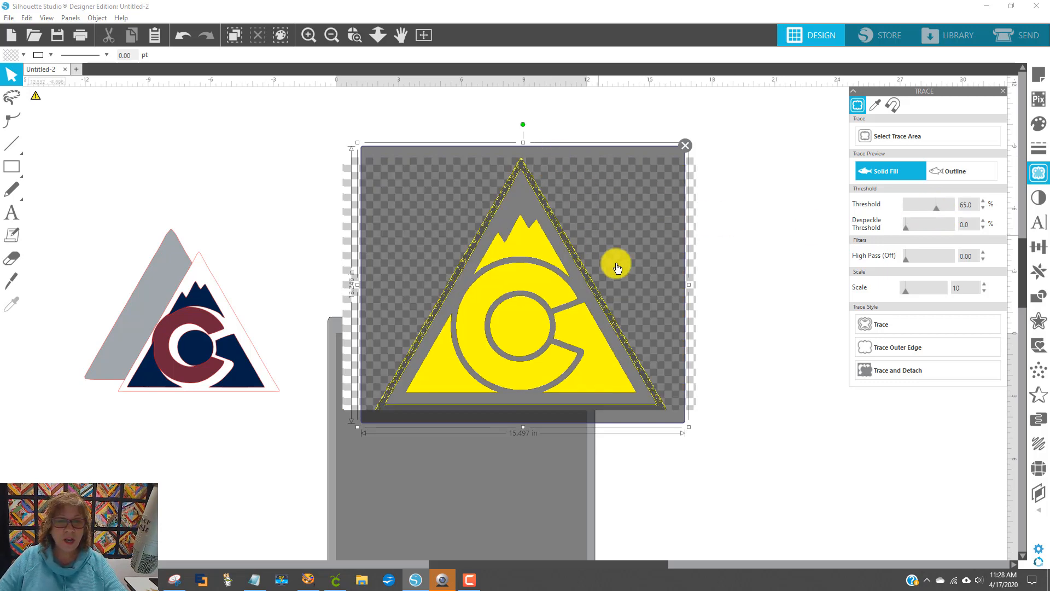
click(940, 209)
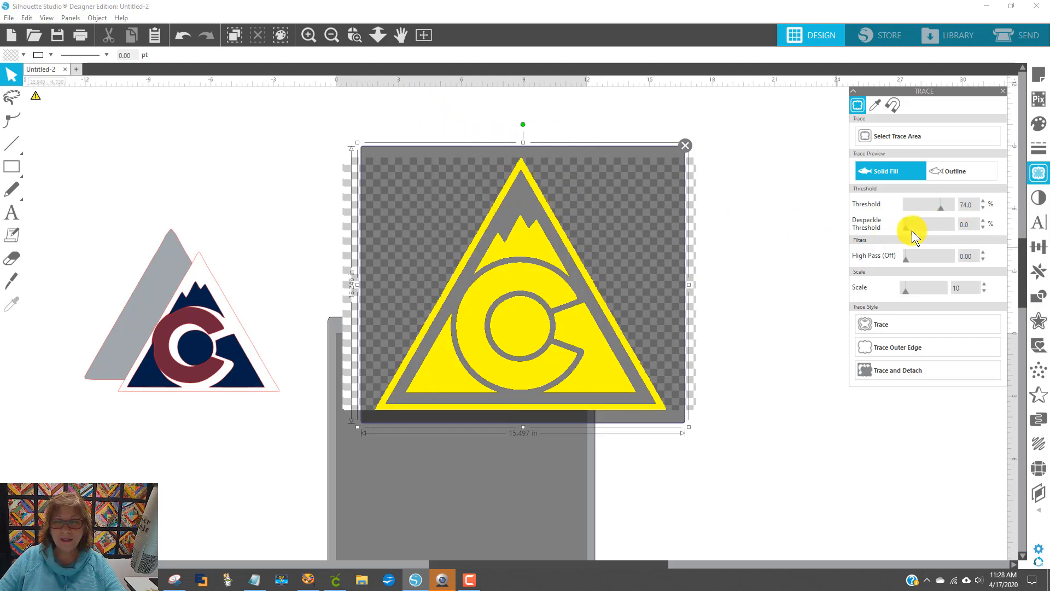
Step: Examine the triangle's tip up close while trying trace thresholds from 67% up to 80%
click(357, 40)
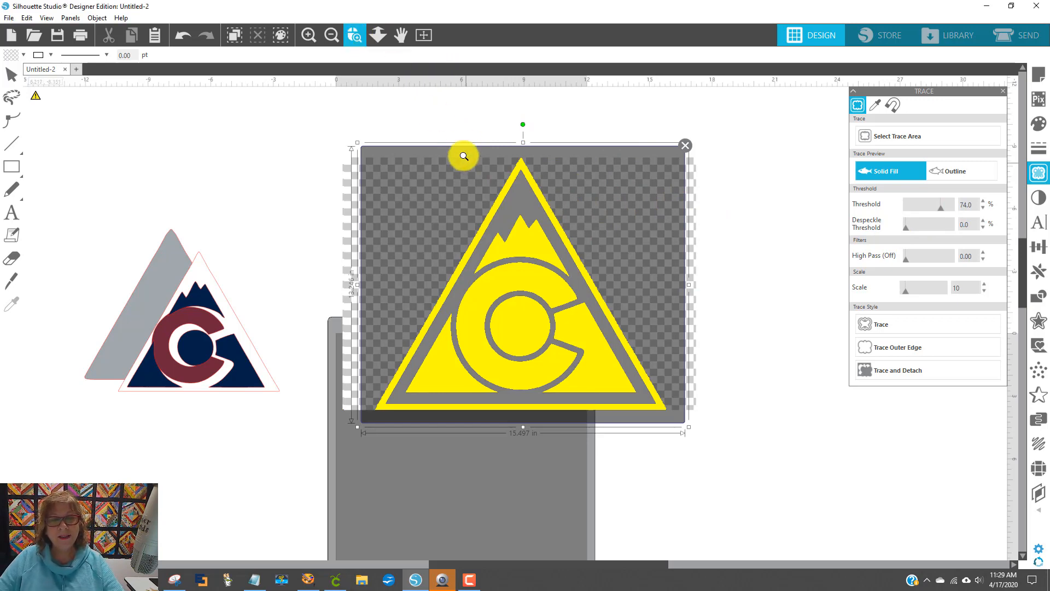
drag(462, 154, 571, 224)
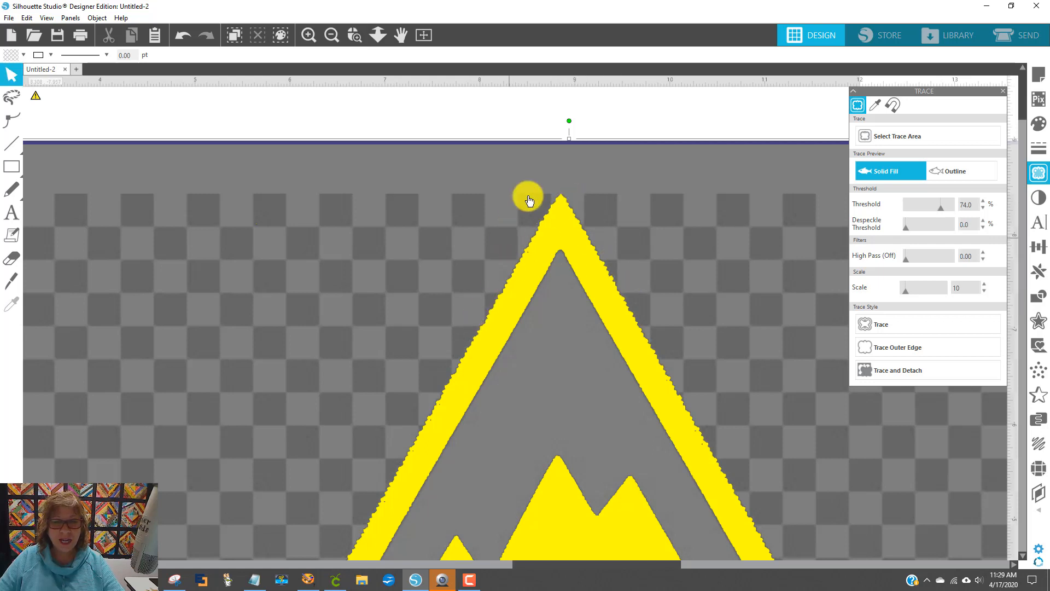
scroll(580, 219, down, 3)
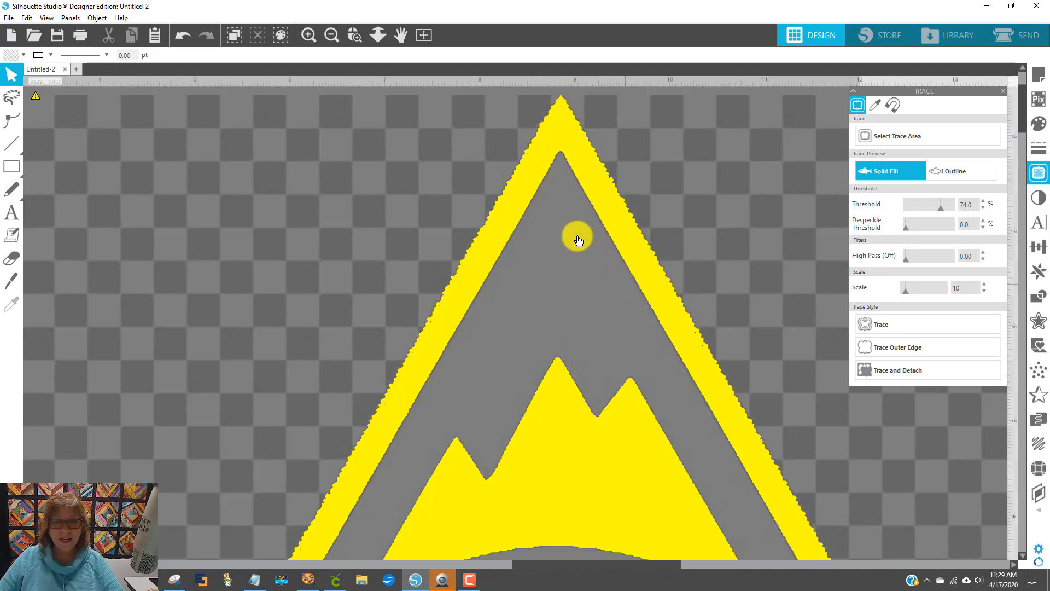
click(983, 207)
click(983, 207)
click(983, 207)
click(983, 207)
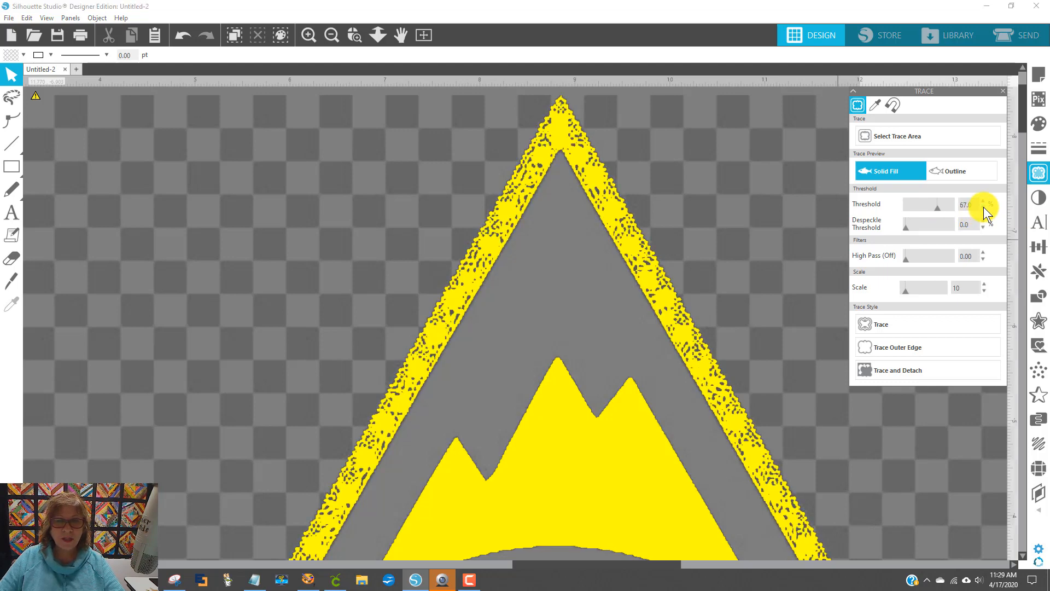
click(982, 200)
click(982, 200)
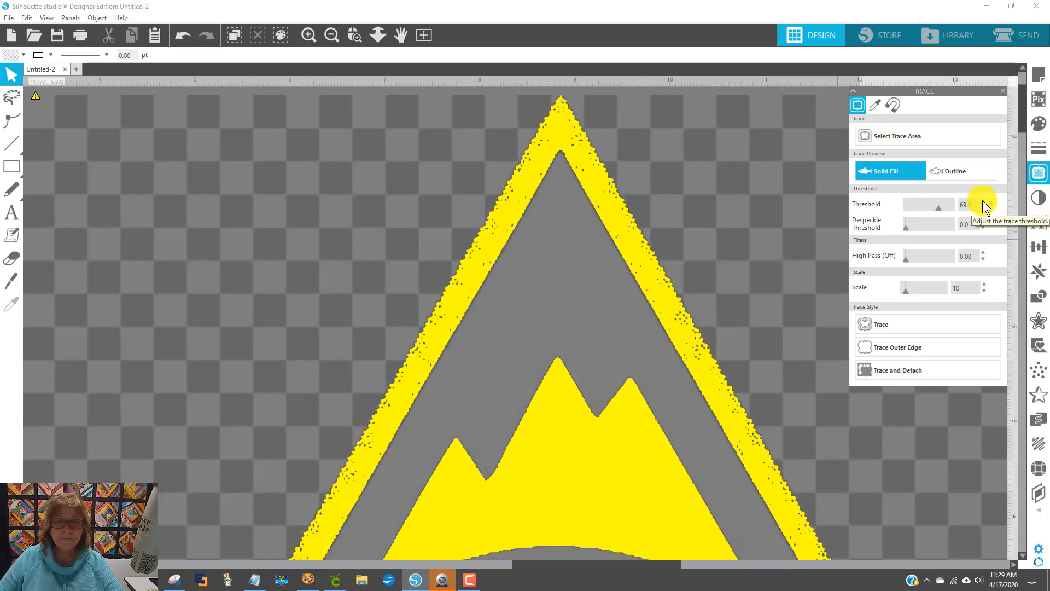
click(982, 200)
click(983, 200)
click(982, 200)
click(982, 200)
click(982, 201)
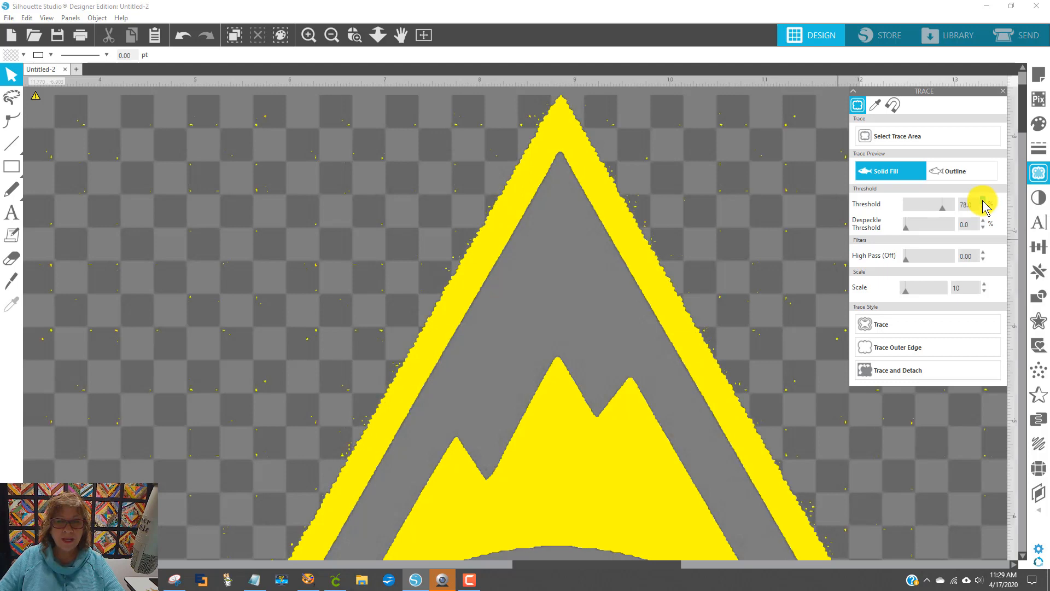
click(982, 201)
click(982, 200)
click(982, 200)
click(982, 200)
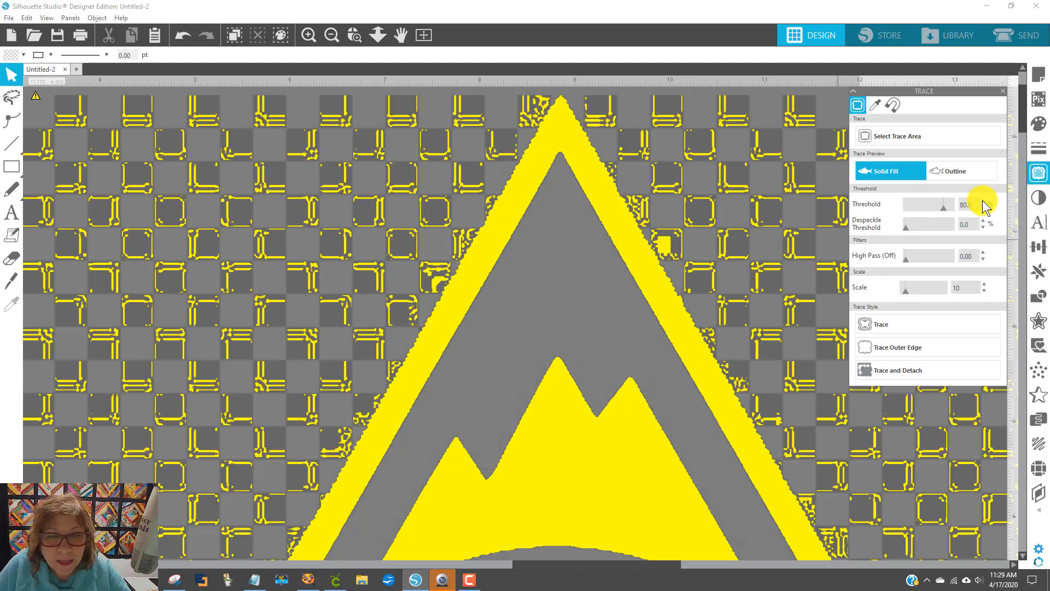
Step: Lower the trace threshold to 77% and trace the selected area with the Trace style
click(983, 207)
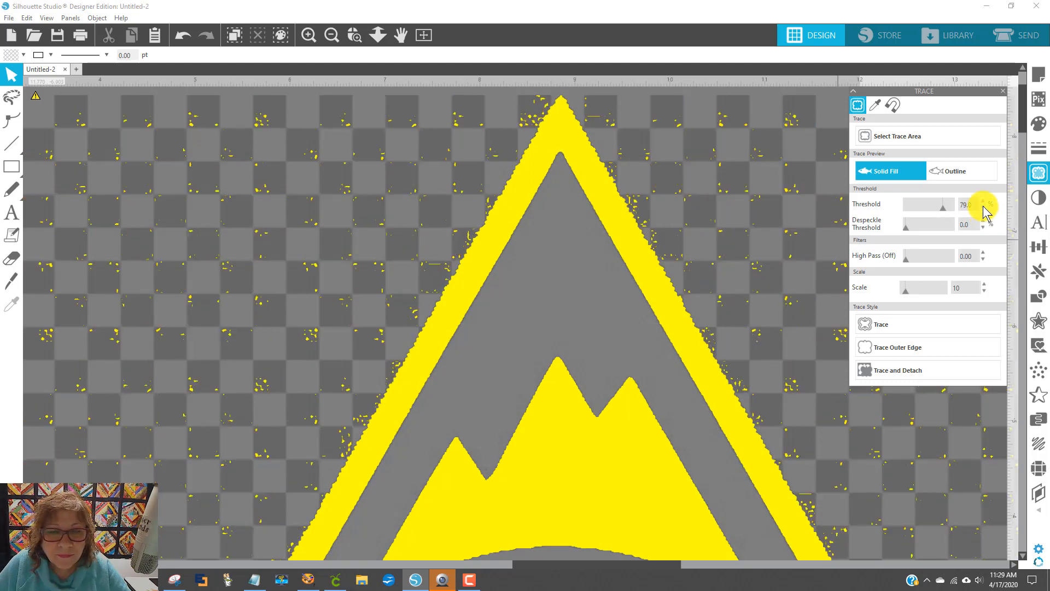
click(983, 208)
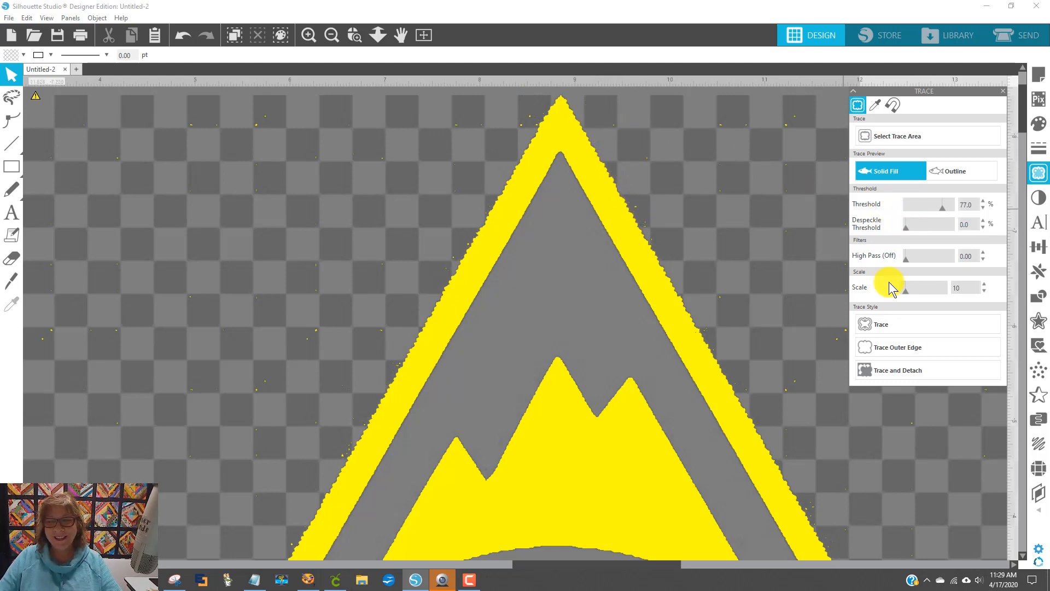
click(875, 324)
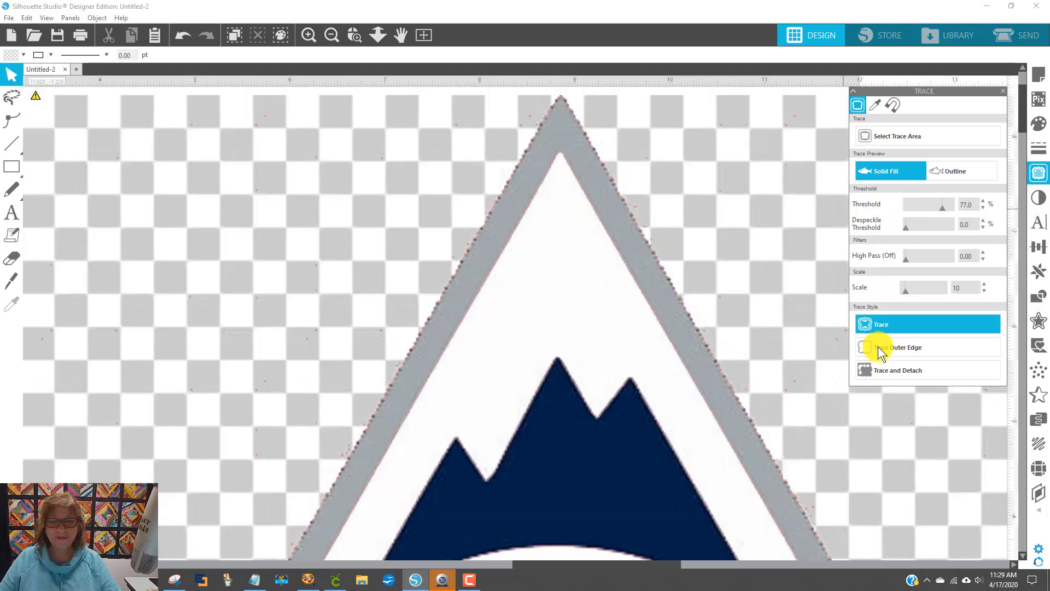
Step: Move the enlarged source image off the new trace lines, far to the left of the mat
click(332, 34)
click(332, 34)
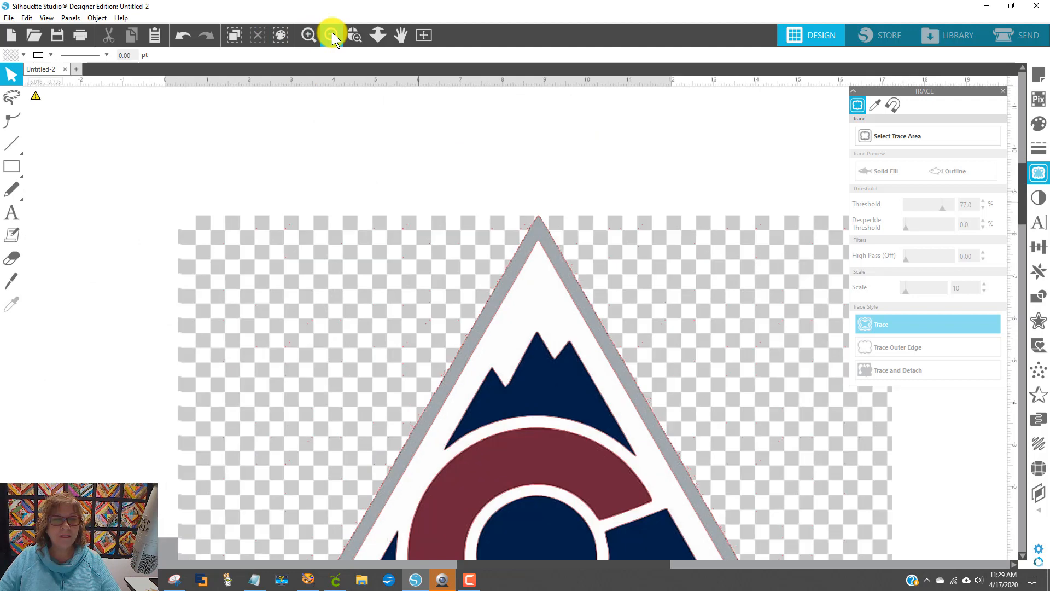
scroll(415, 168, down, 2)
scroll(421, 163, down, 2)
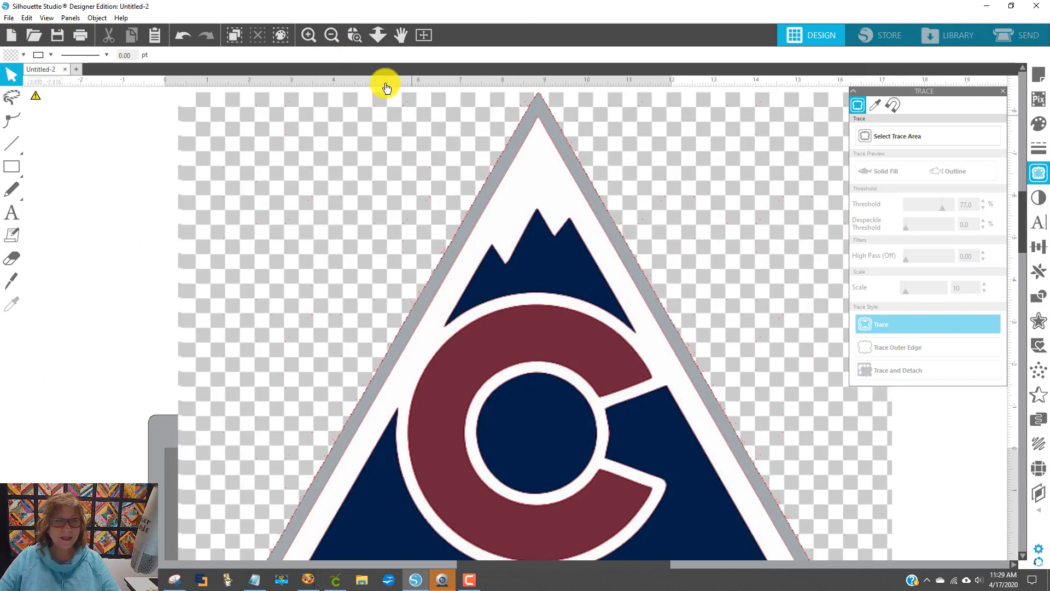
click(328, 35)
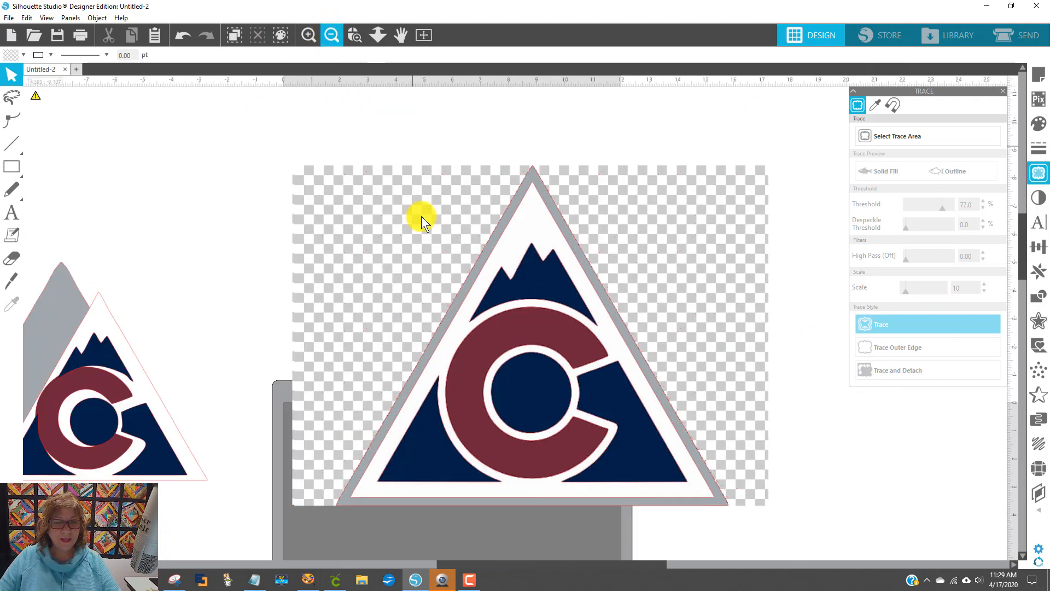
mouse_move(671, 347)
mouse_down()
mouse_move(457, 273)
mouse_move(176, 244)
mouse_move(5, 270)
mouse_move(2, 310)
mouse_up()
drag(213, 363, 6, 408)
Step: Move the traced logo outlines off the mat into the blank area to its right
drag(429, 563, 526, 565)
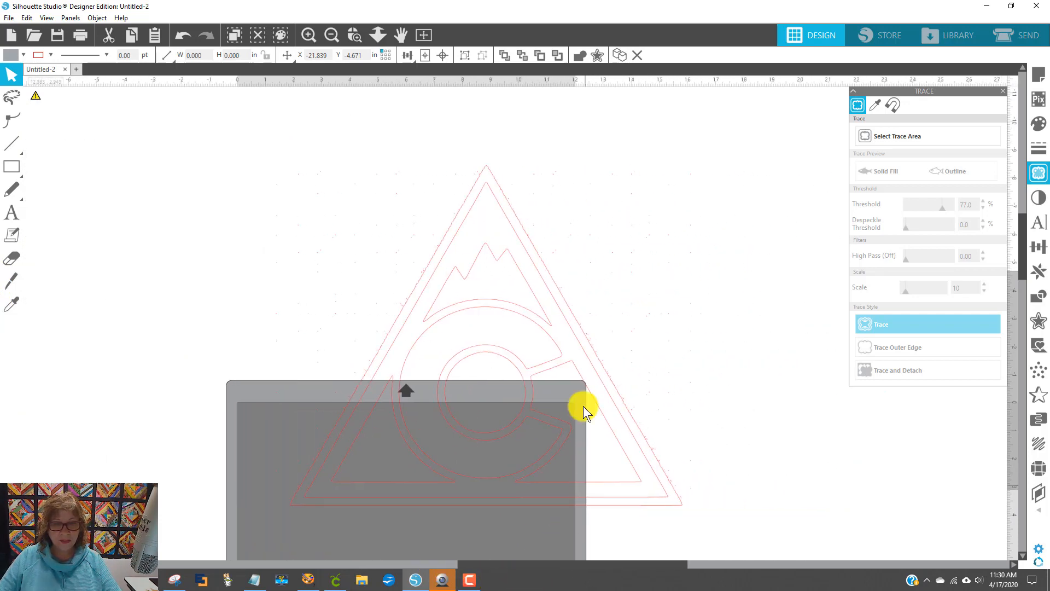
scroll(569, 445, up, 3)
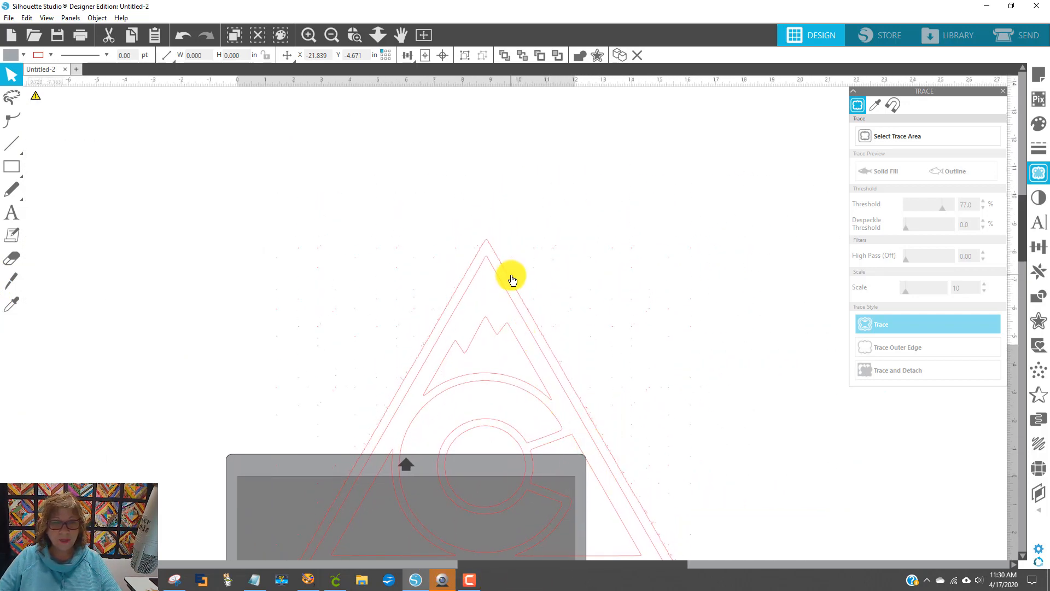
mouse_move(510, 277)
mouse_down()
mouse_move(778, 280)
mouse_move(834, 247)
mouse_up()
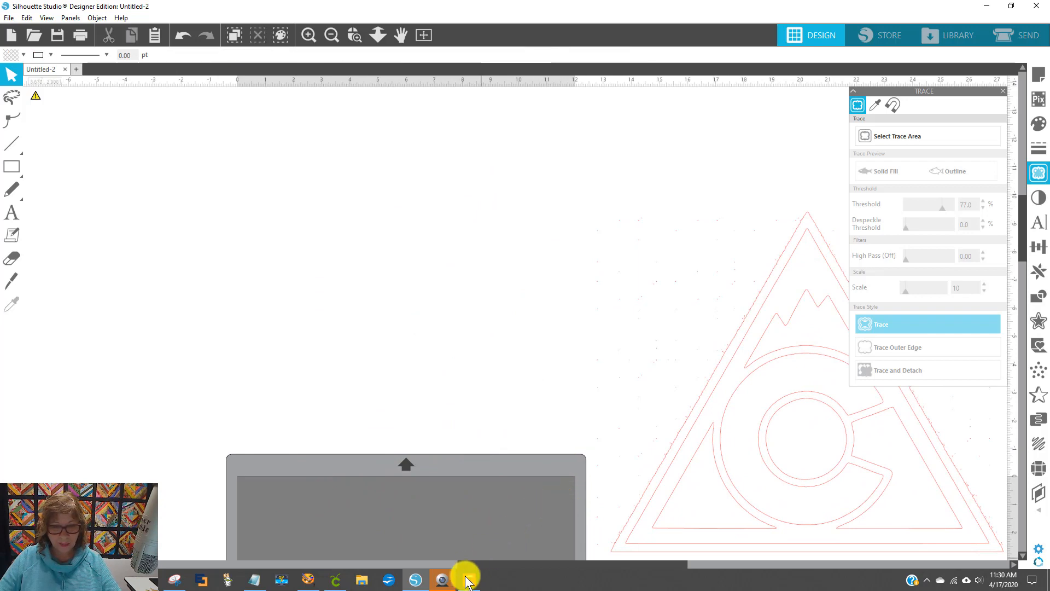
Step: Shift the traced logo outlines slightly farther away from the mat in the blank area beside it
drag(492, 565, 620, 565)
scroll(819, 311, down, 3)
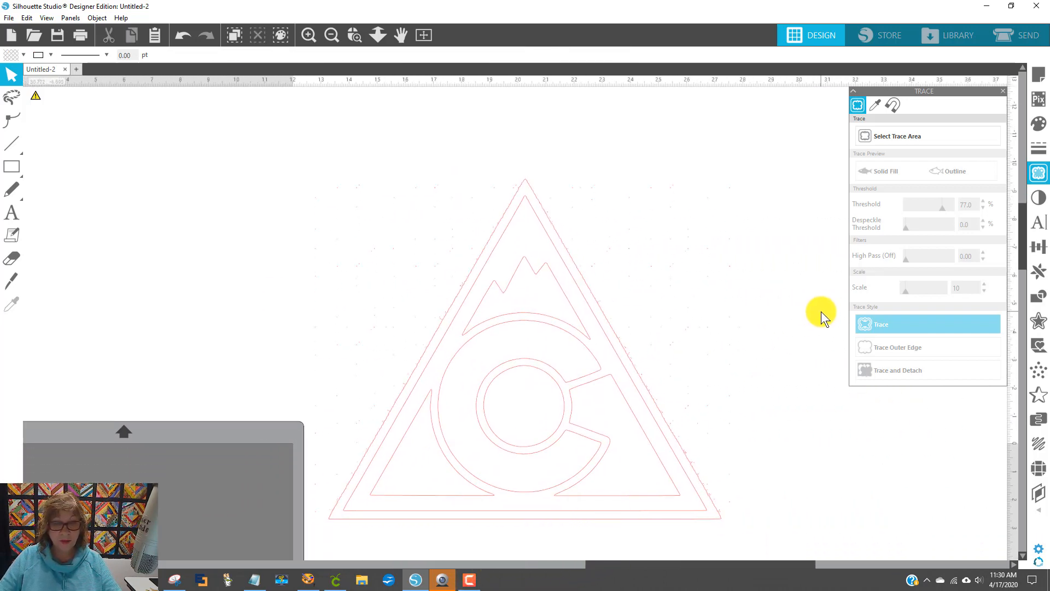
drag(639, 302, 673, 312)
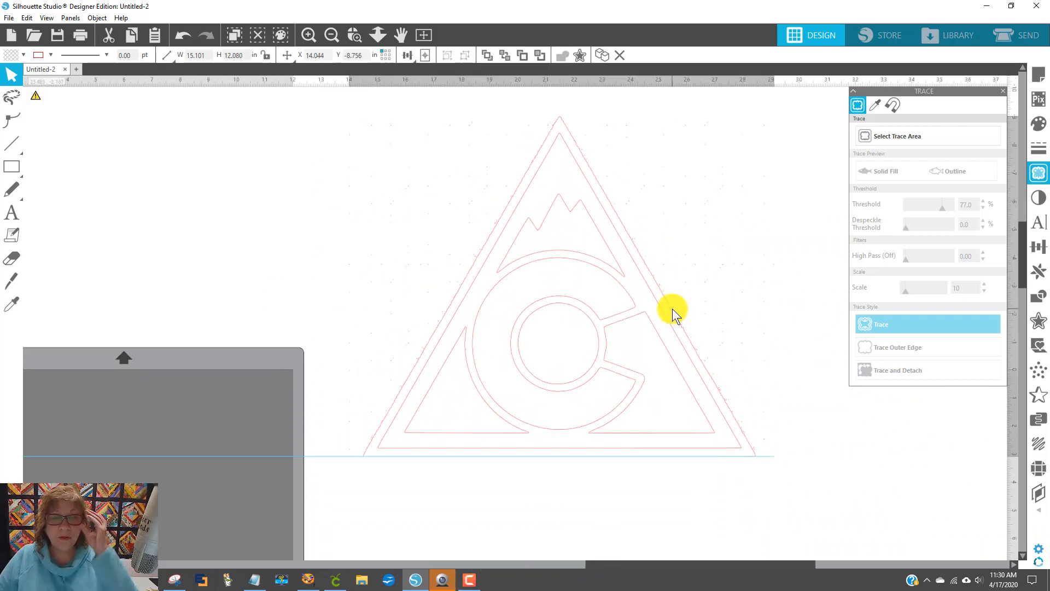
Step: Examine the traced lines and the area around the mountain peaks up close
click(355, 38)
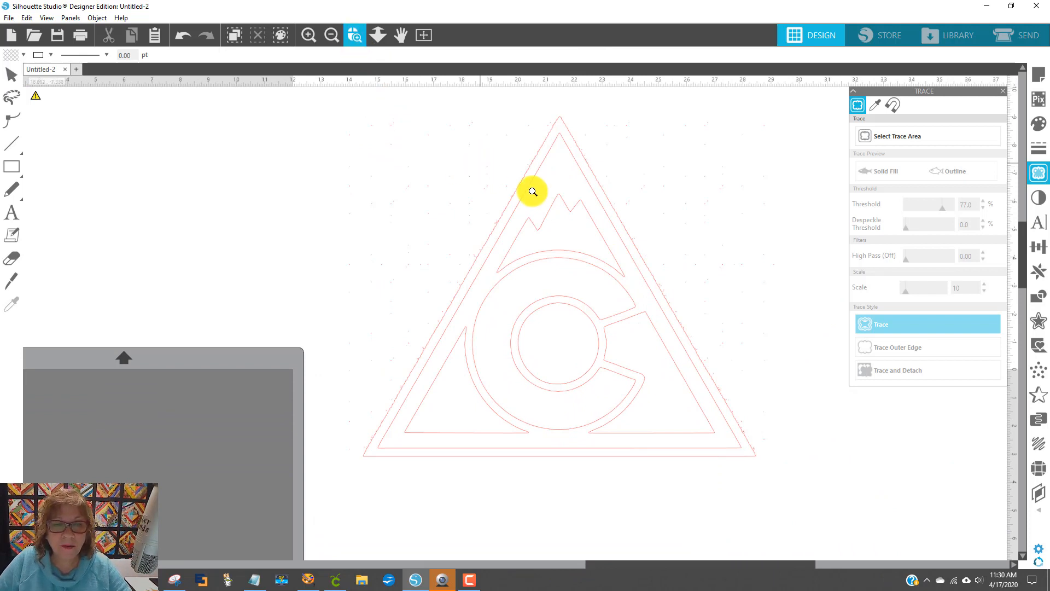
click(539, 201)
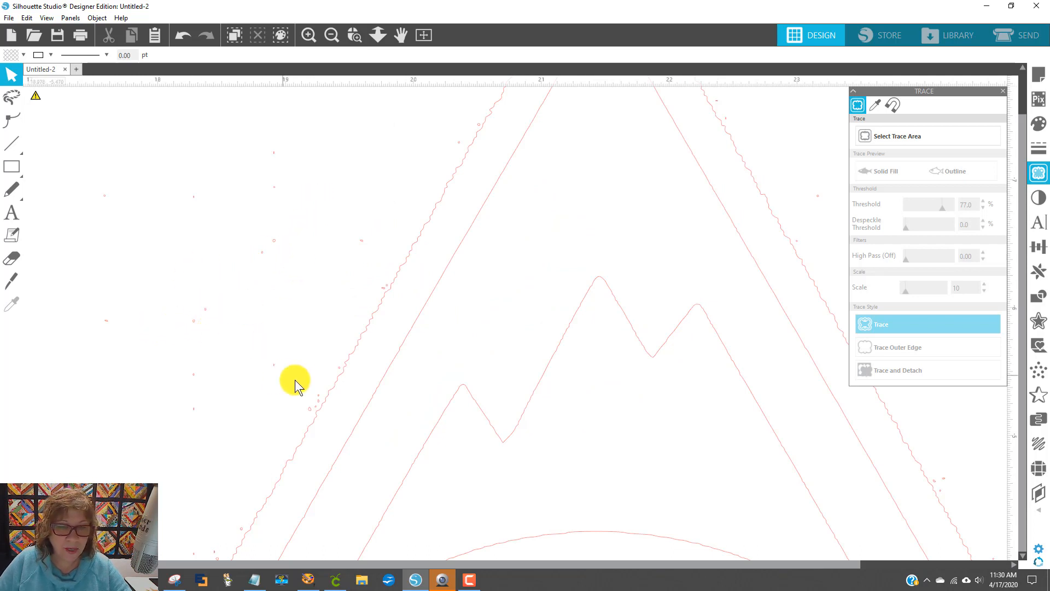
click(357, 36)
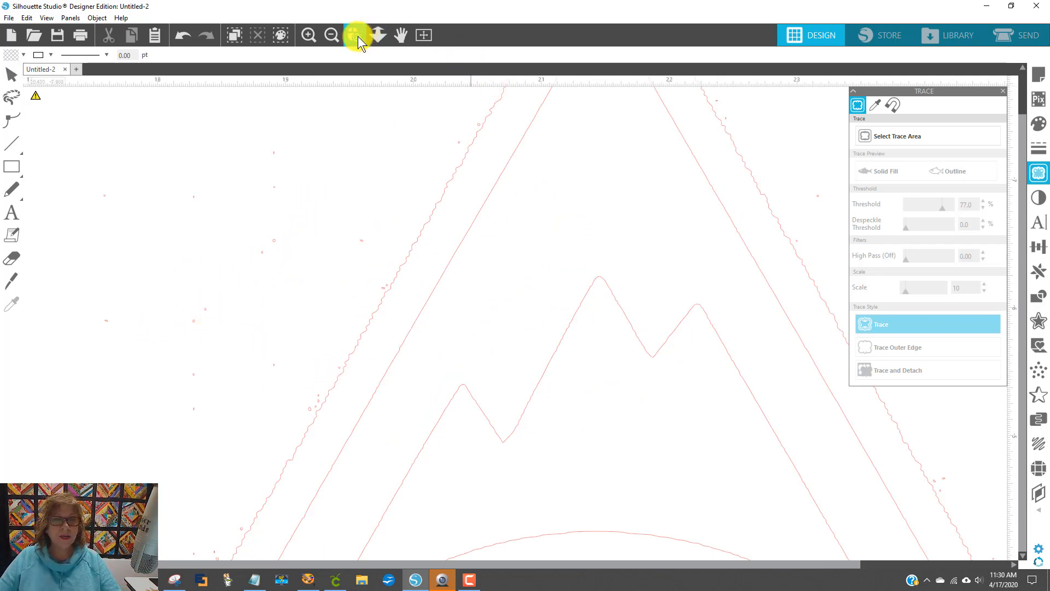
click(330, 34)
click(330, 34)
click(331, 34)
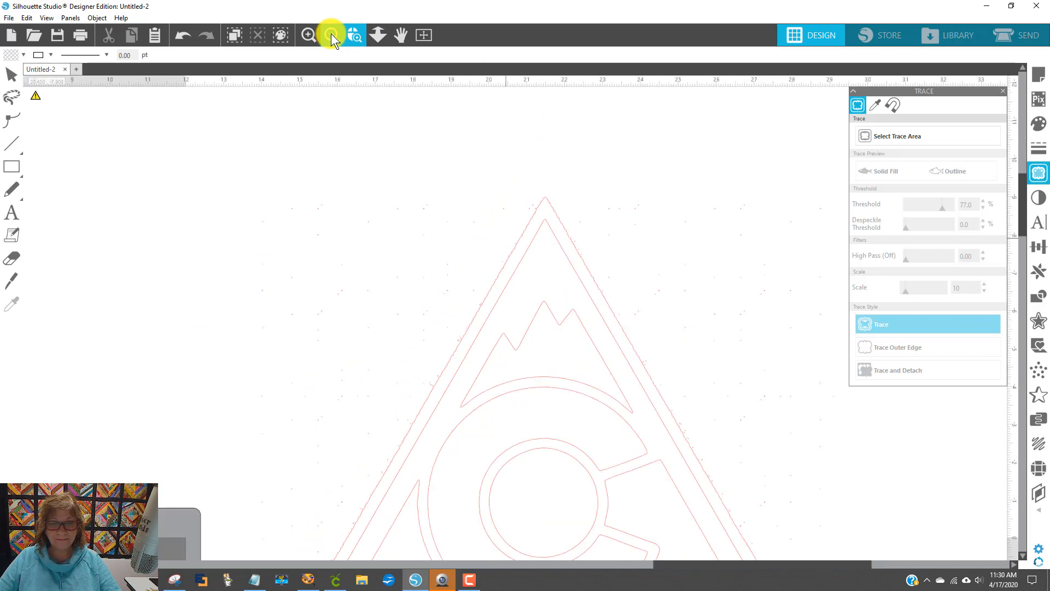
click(331, 34)
scroll(640, 276, down, 2)
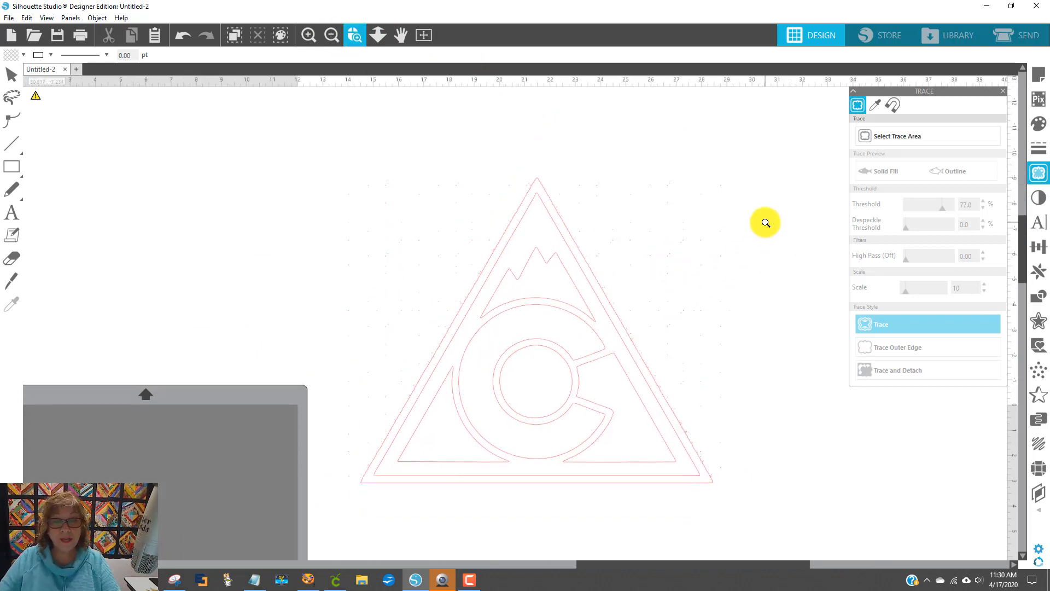
Step: Examine the tip of the traced triangle up close
click(544, 182)
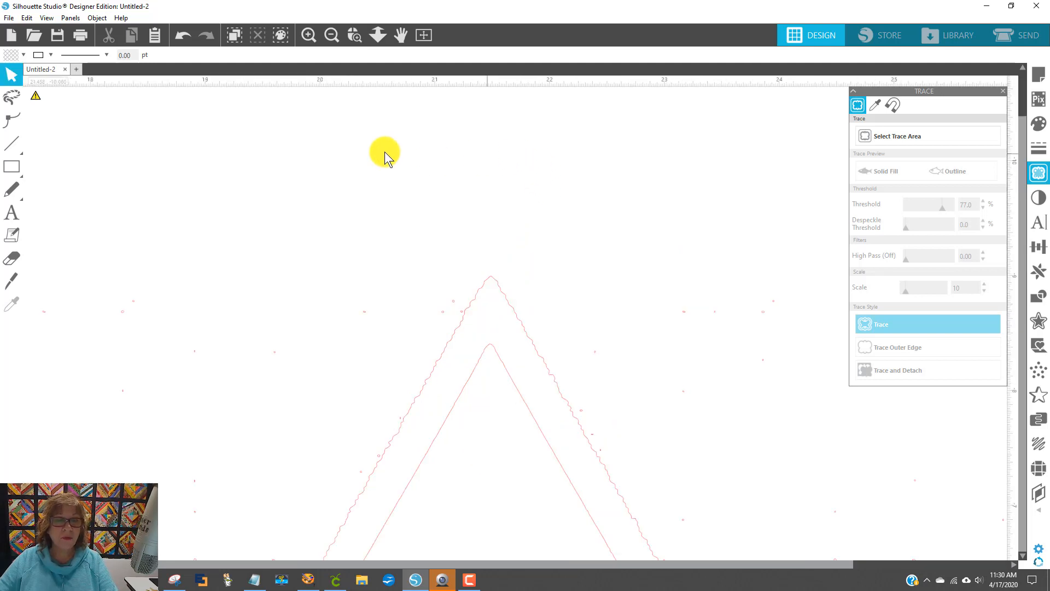
click(335, 32)
click(334, 31)
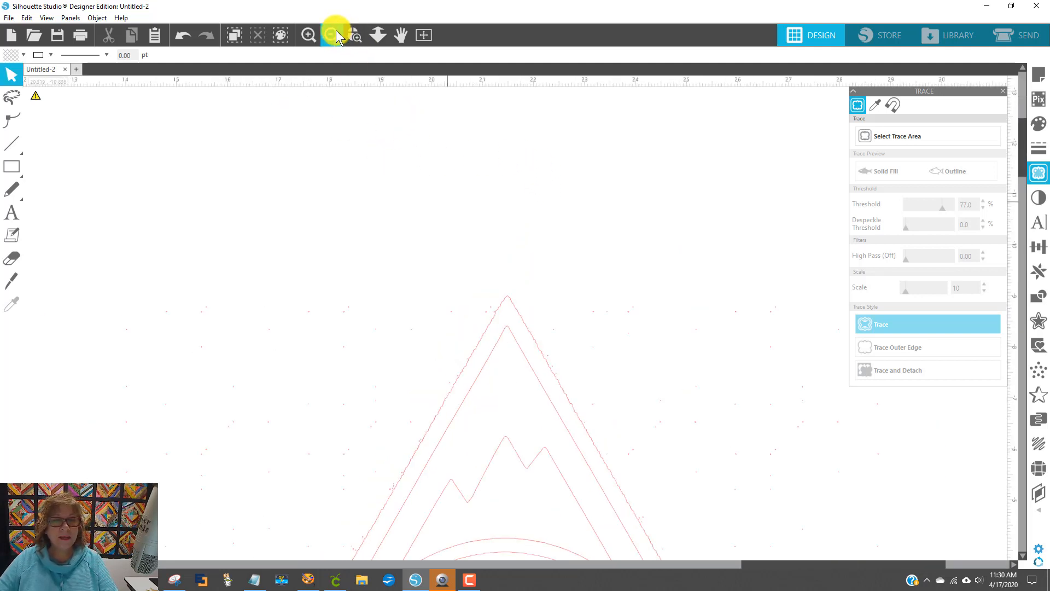
click(337, 30)
click(337, 30)
scroll(419, 169, down, 4)
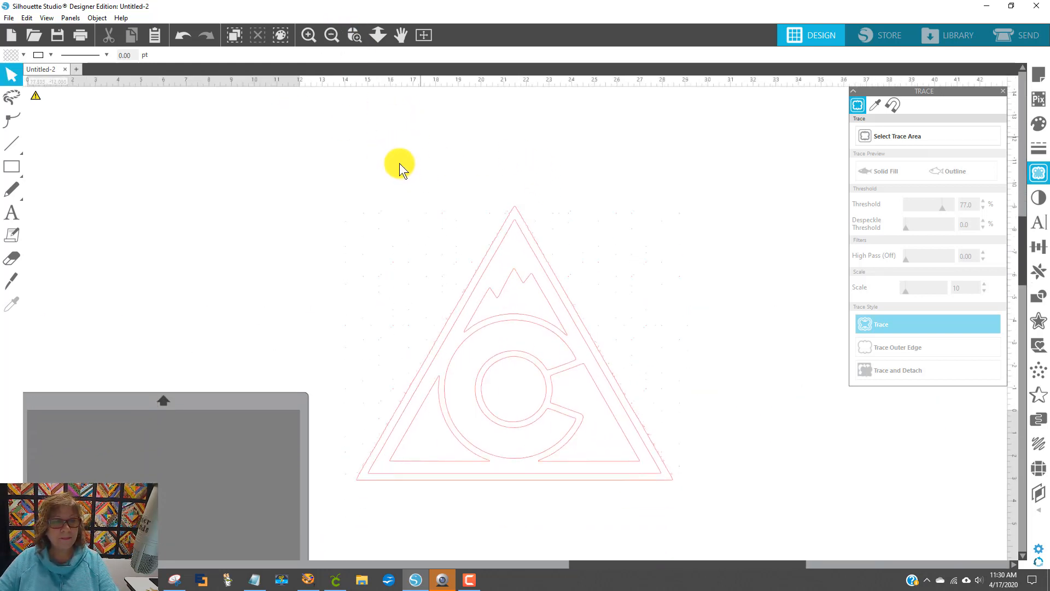
Step: Select the whole traced logo and fill it with light blue
click(12, 77)
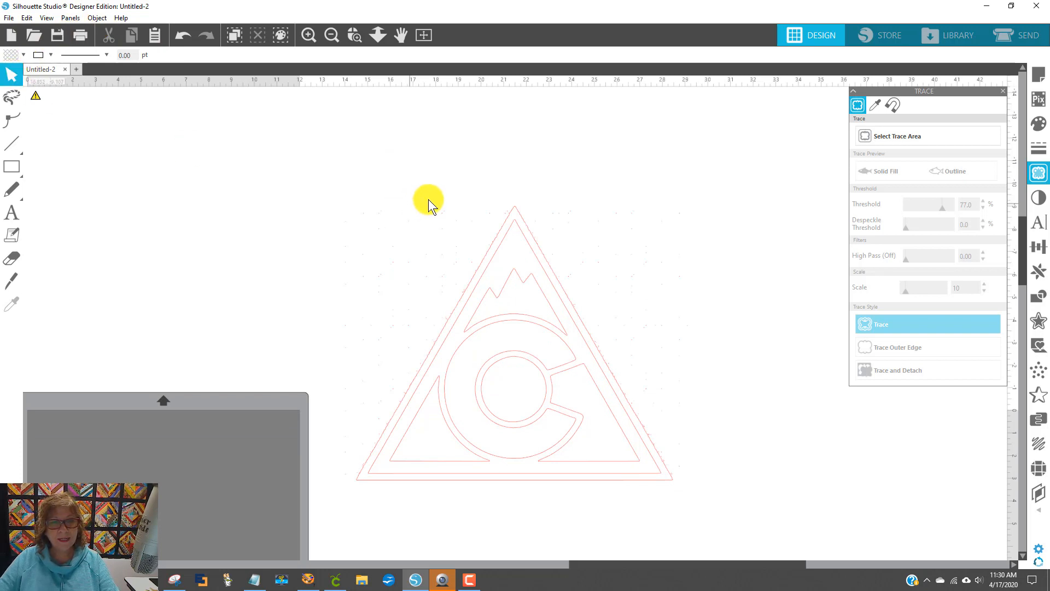
click(525, 196)
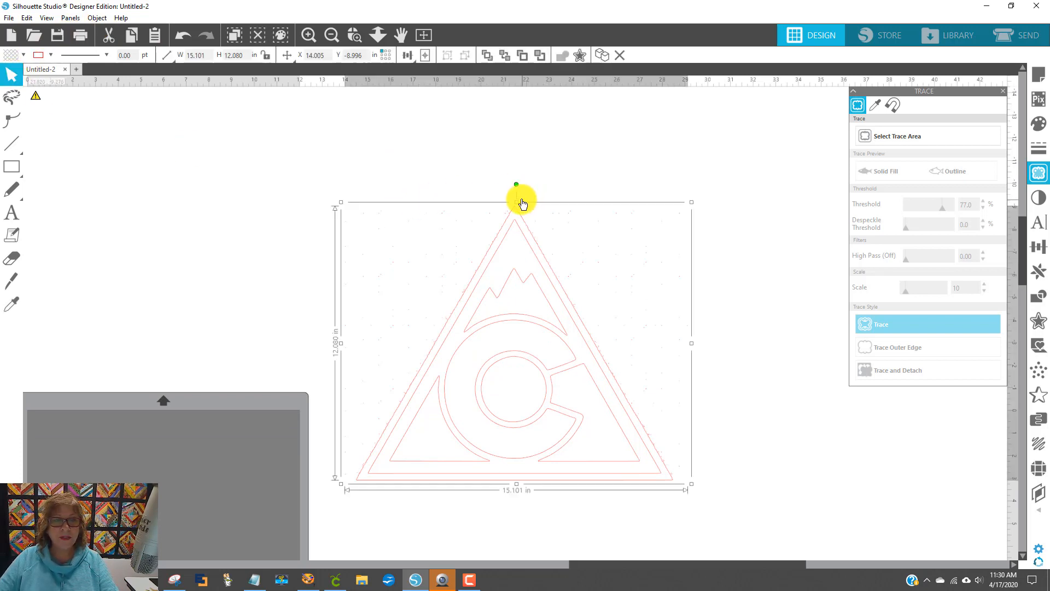
click(6, 55)
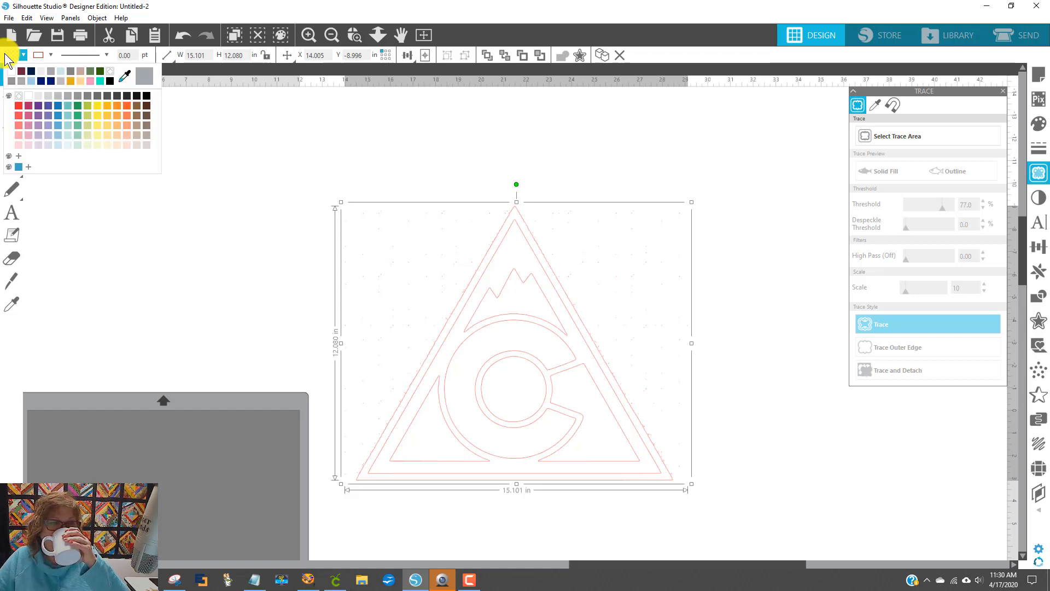
click(35, 78)
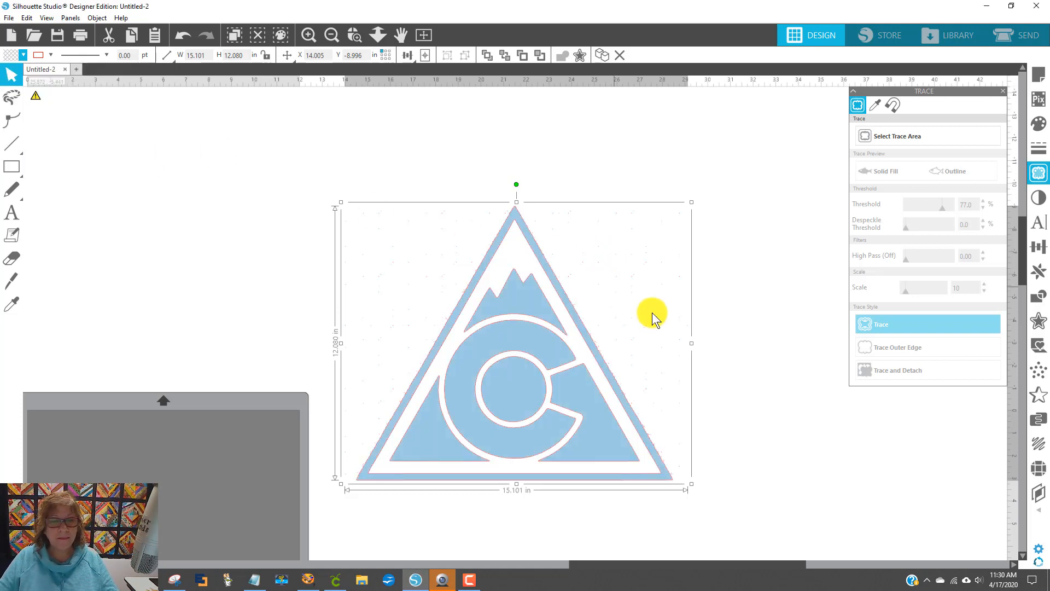
scroll(779, 214, down, 1)
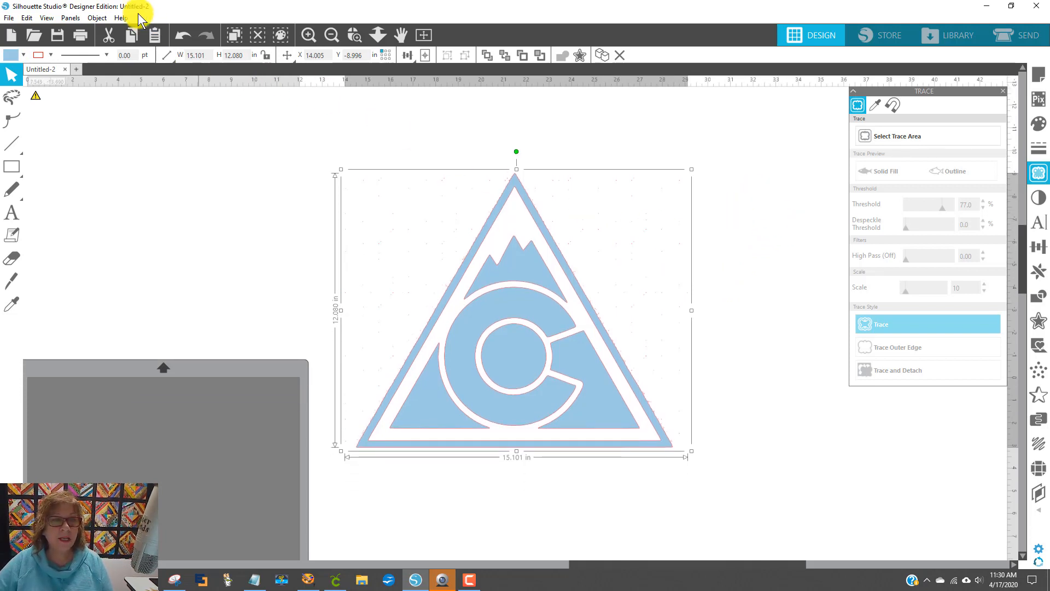
click(98, 17)
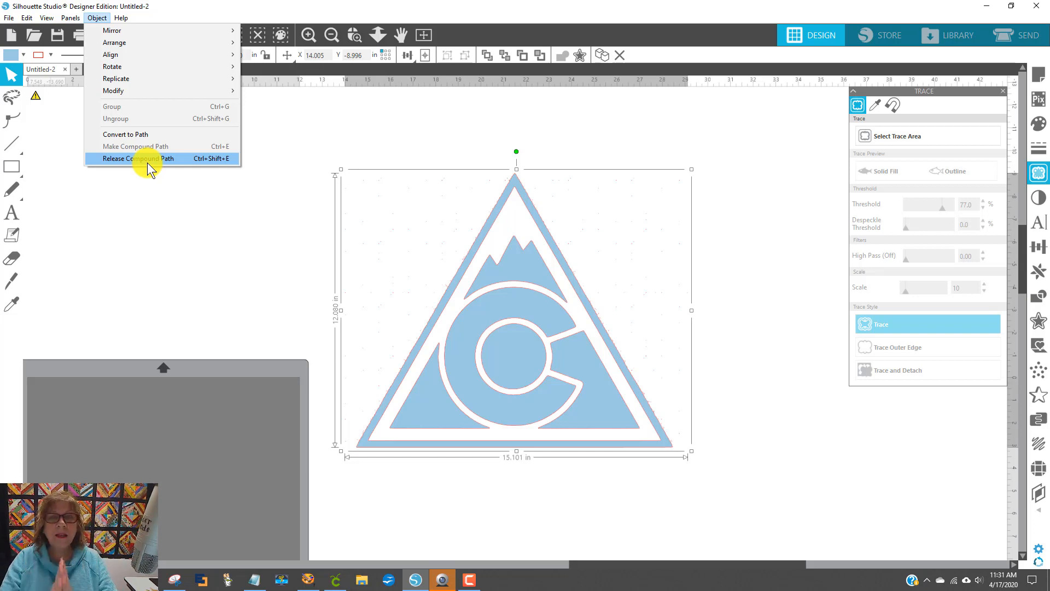
click(763, 422)
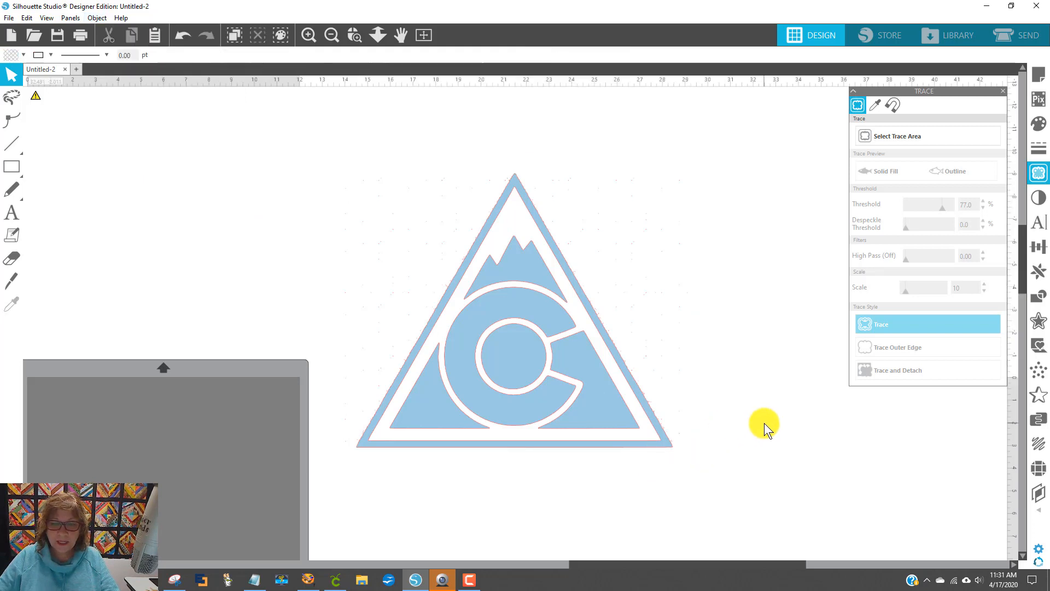
click(513, 301)
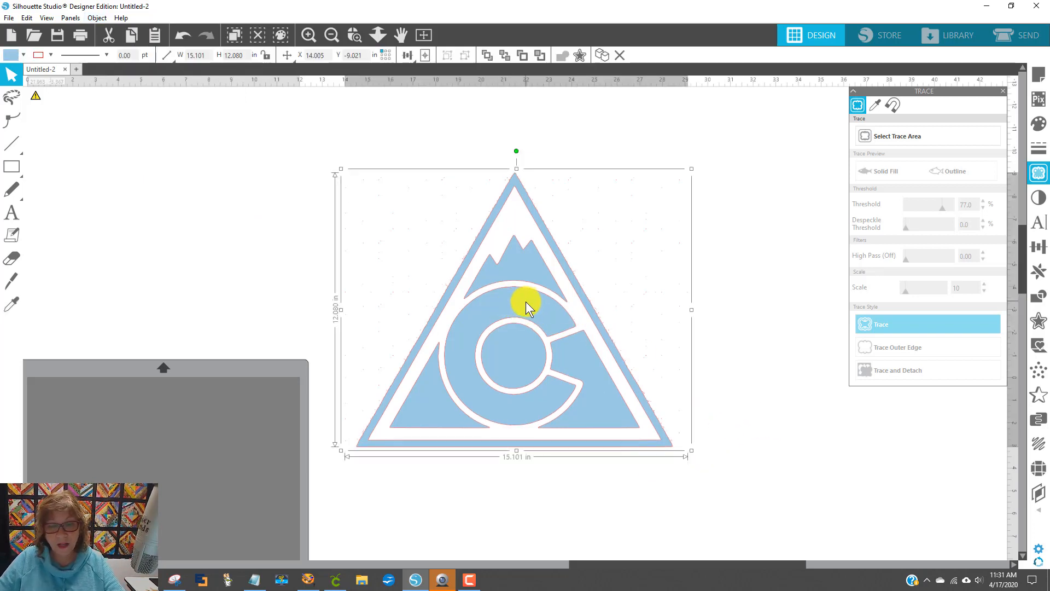
double_click(526, 301)
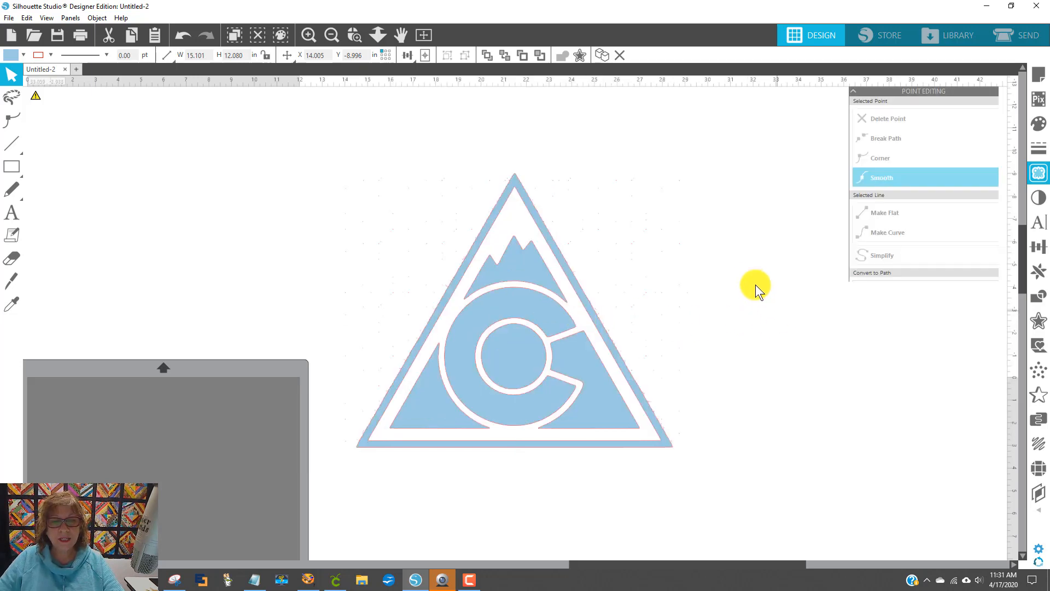
Step: Release the compound path of the blue traced logo to split it into separate shapes
click(520, 174)
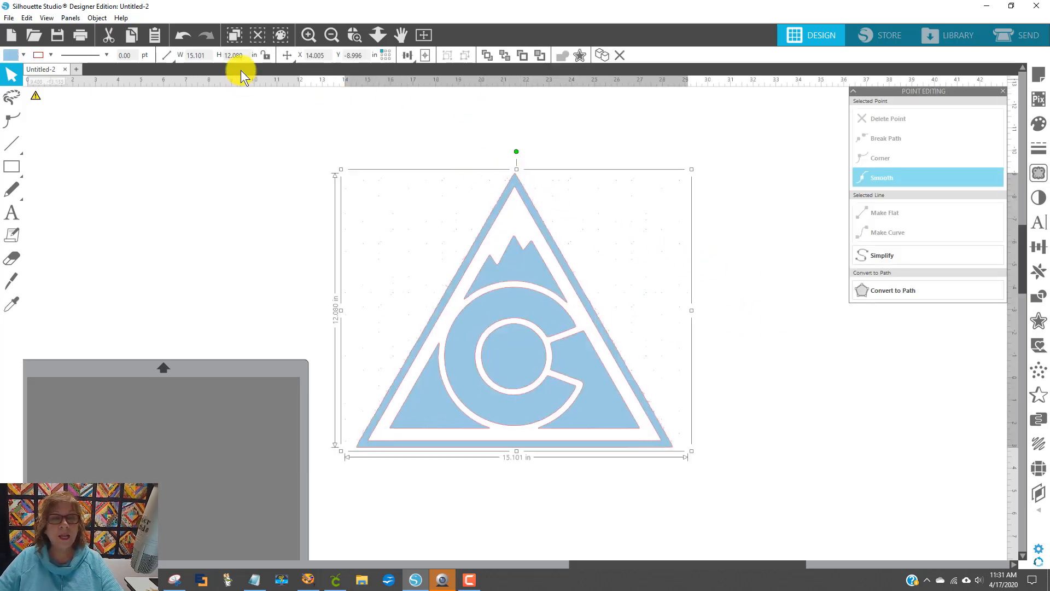
click(96, 18)
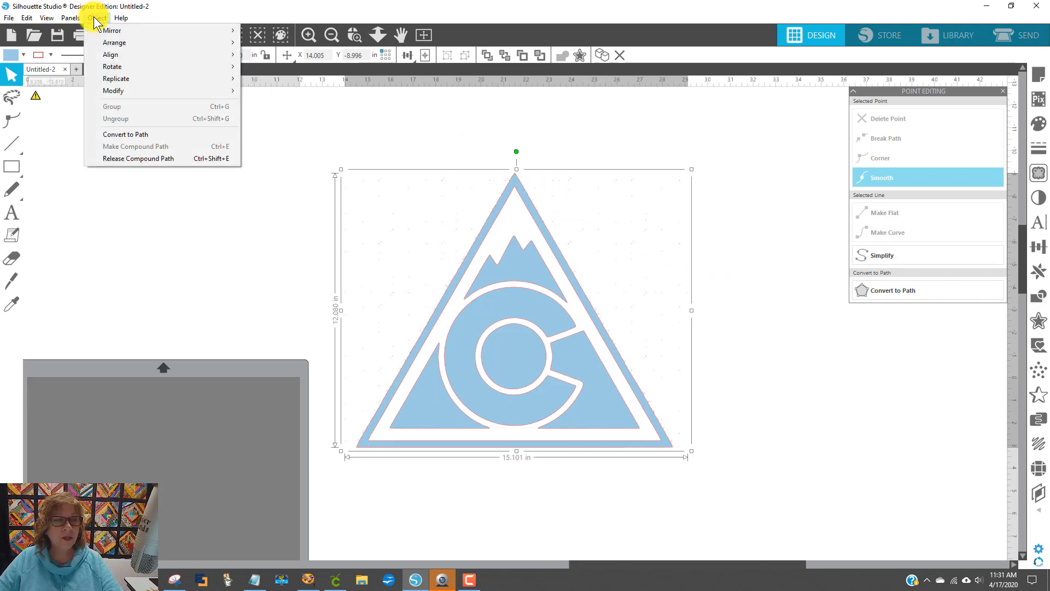
click(228, 161)
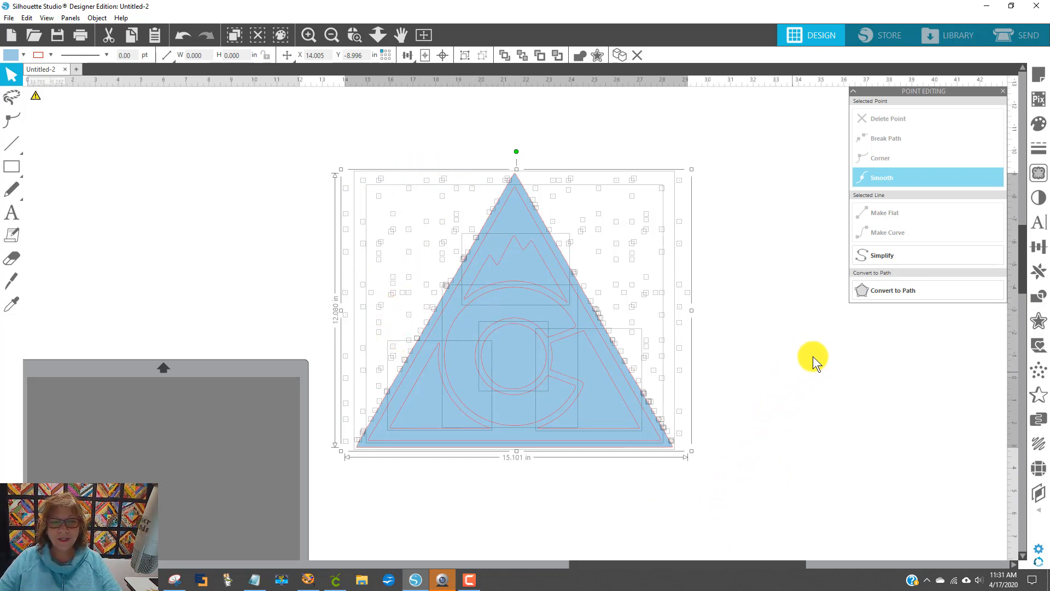
click(781, 256)
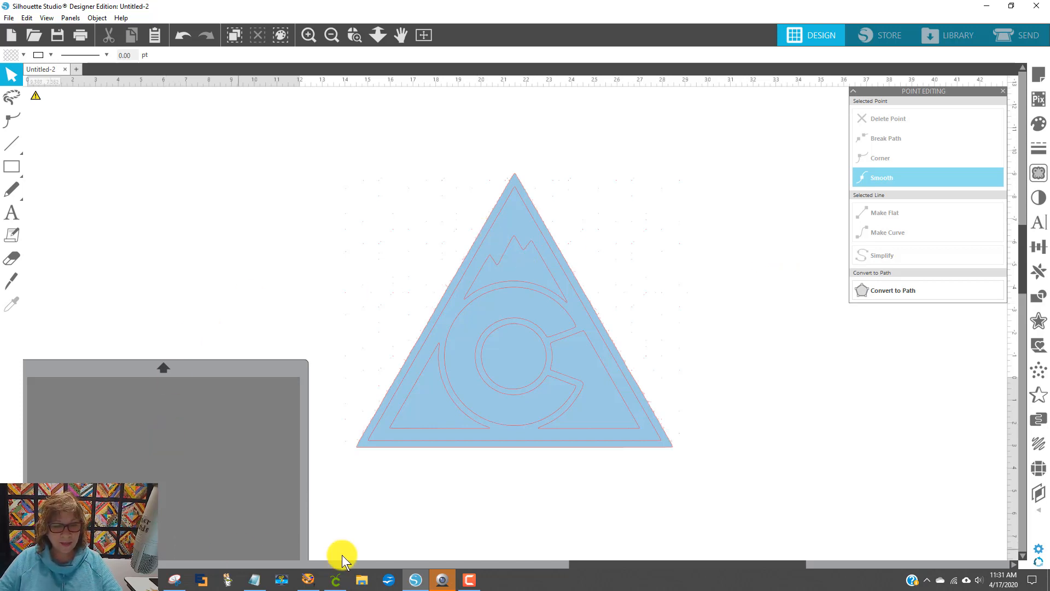
Step: Move the original logo image from beyond the mat to just above it, beside the blue tracing
click(330, 38)
click(330, 38)
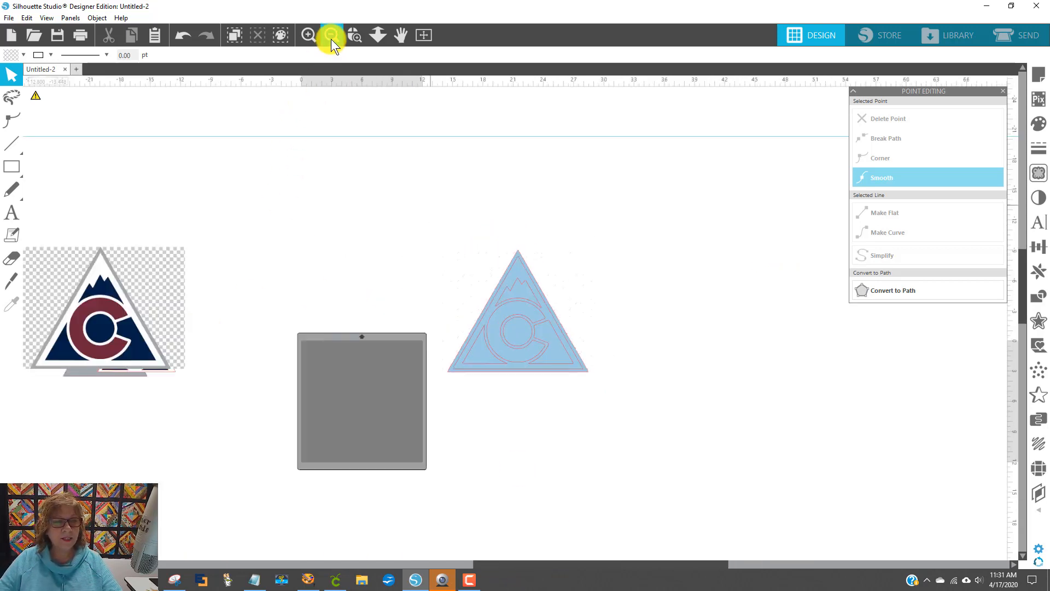
click(109, 317)
drag(129, 312, 395, 251)
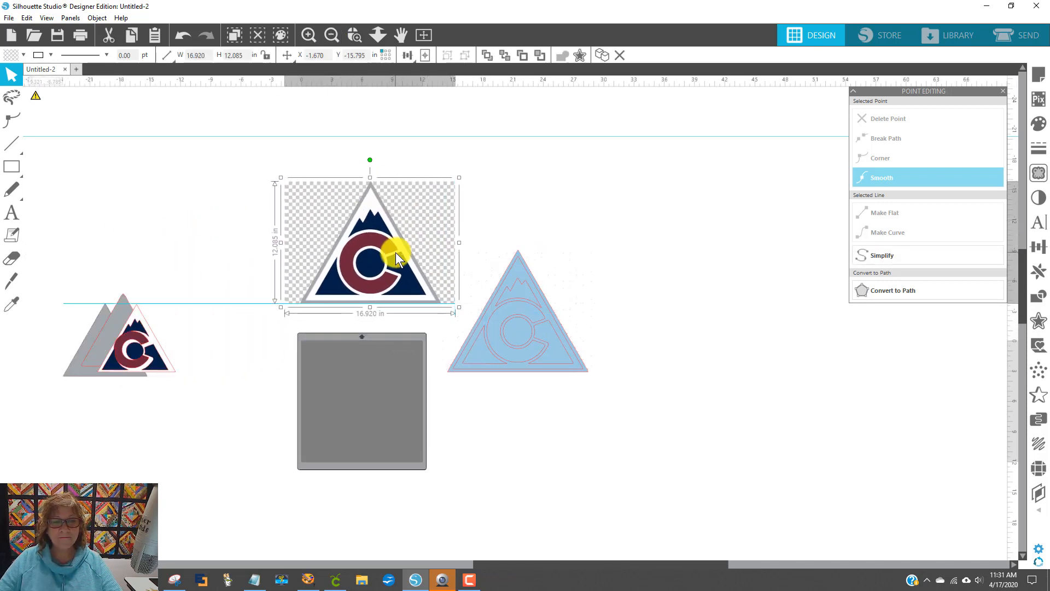
Step: Fill the circle inside the traced C with the navy blue sampled from the original logo image's centre circle
click(353, 36)
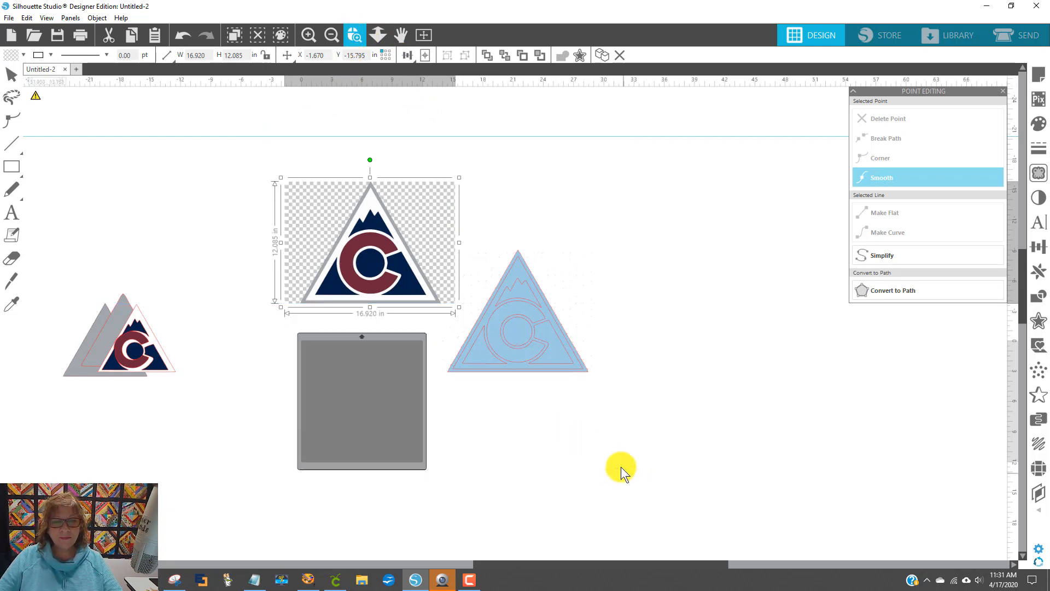
click(621, 469)
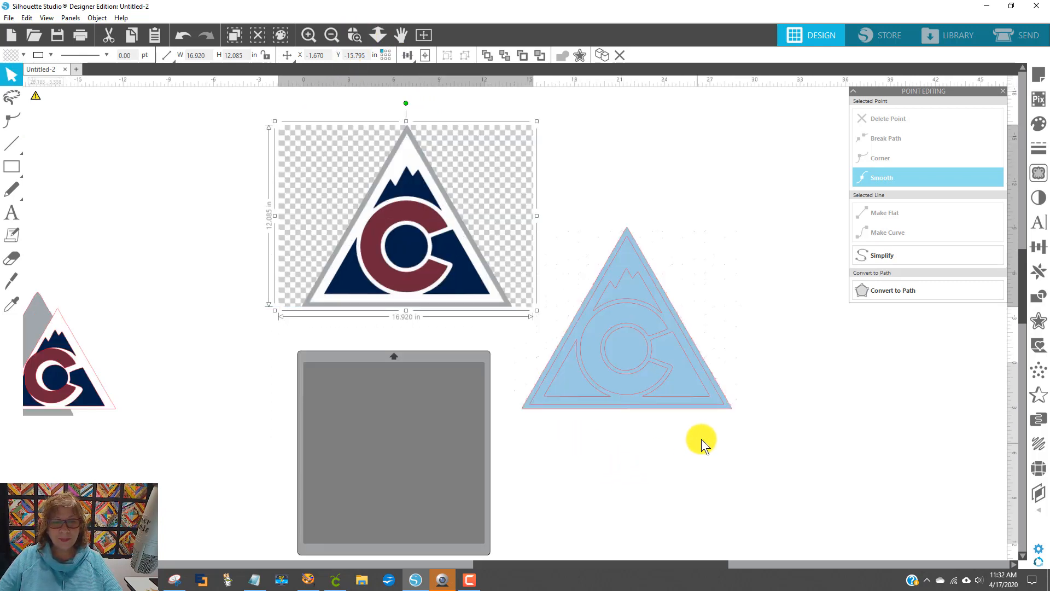
click(641, 484)
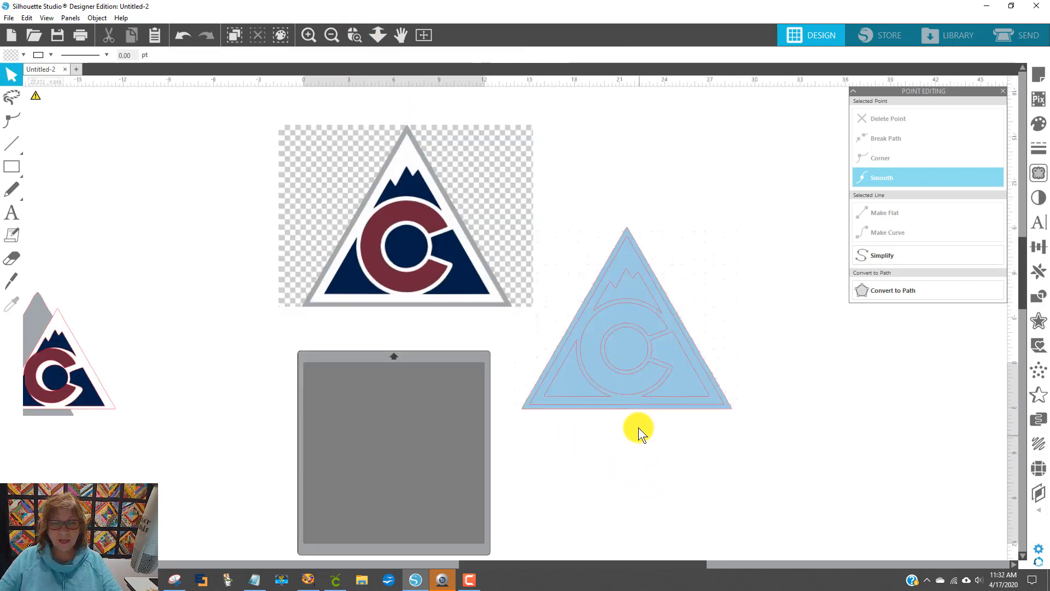
click(628, 343)
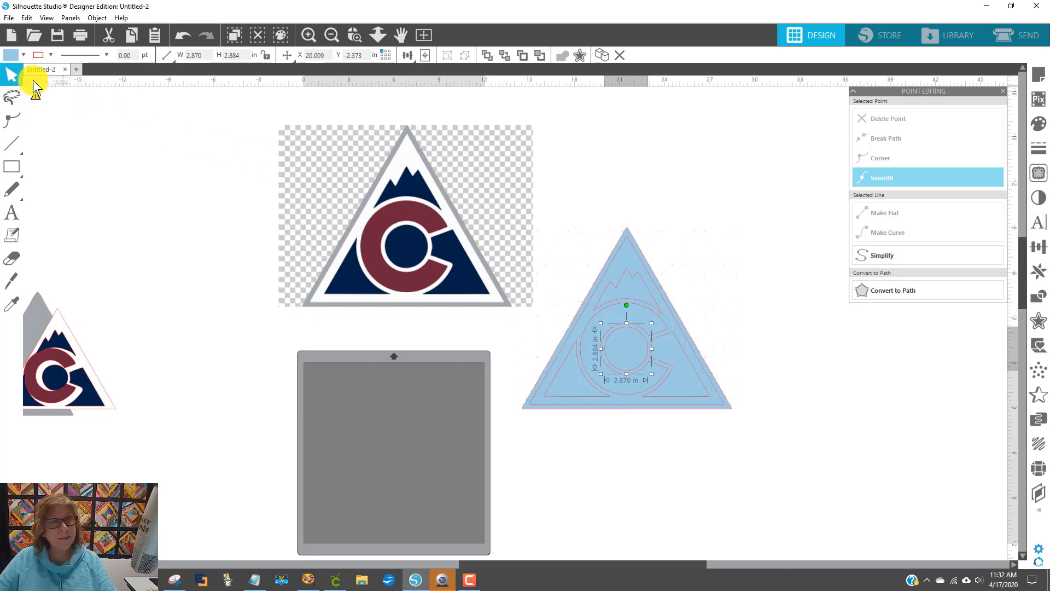
click(11, 57)
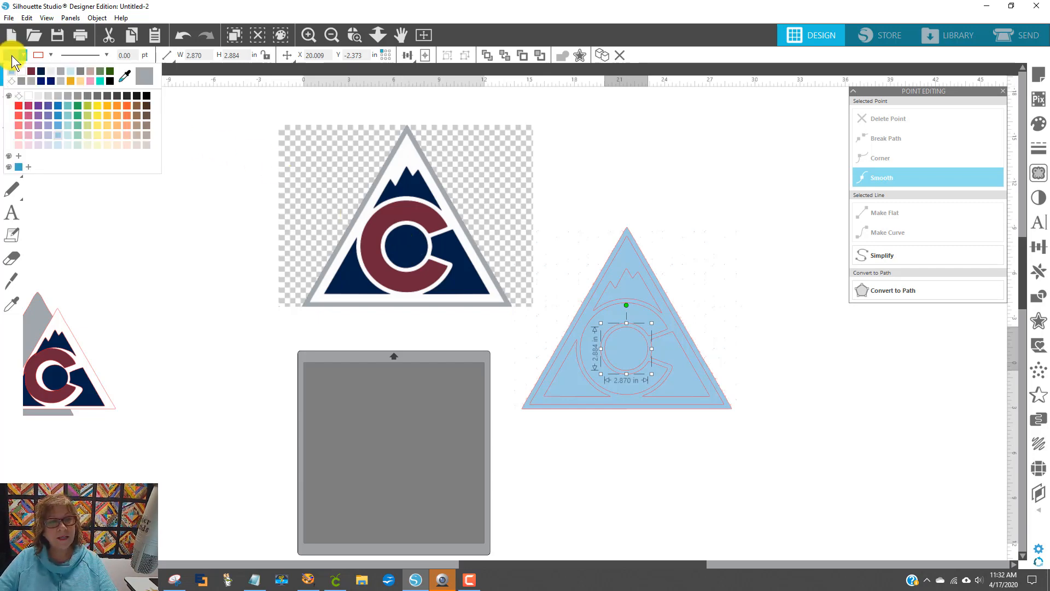
click(125, 78)
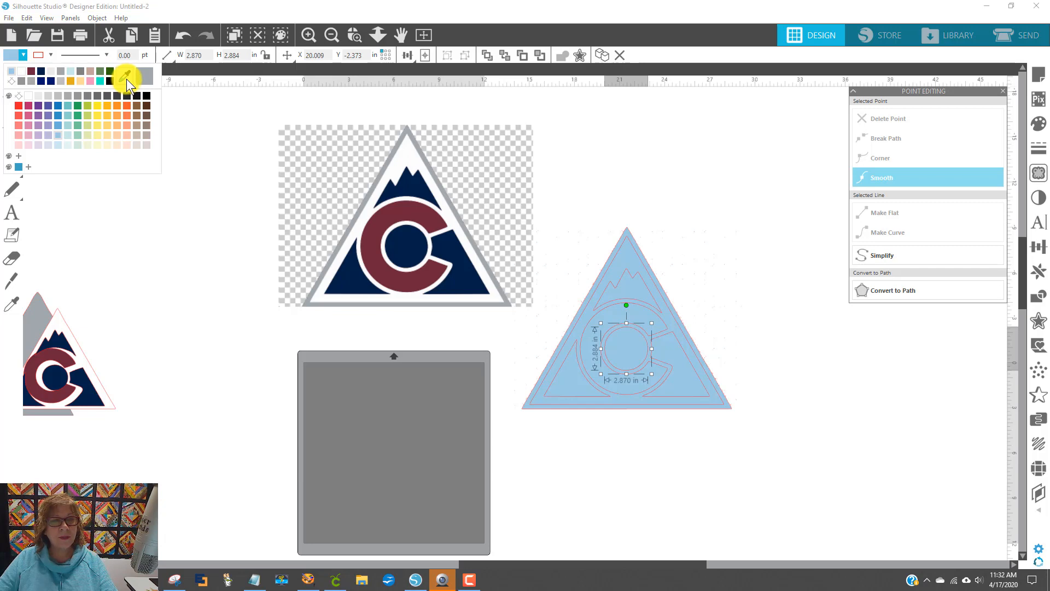
click(403, 241)
click(771, 266)
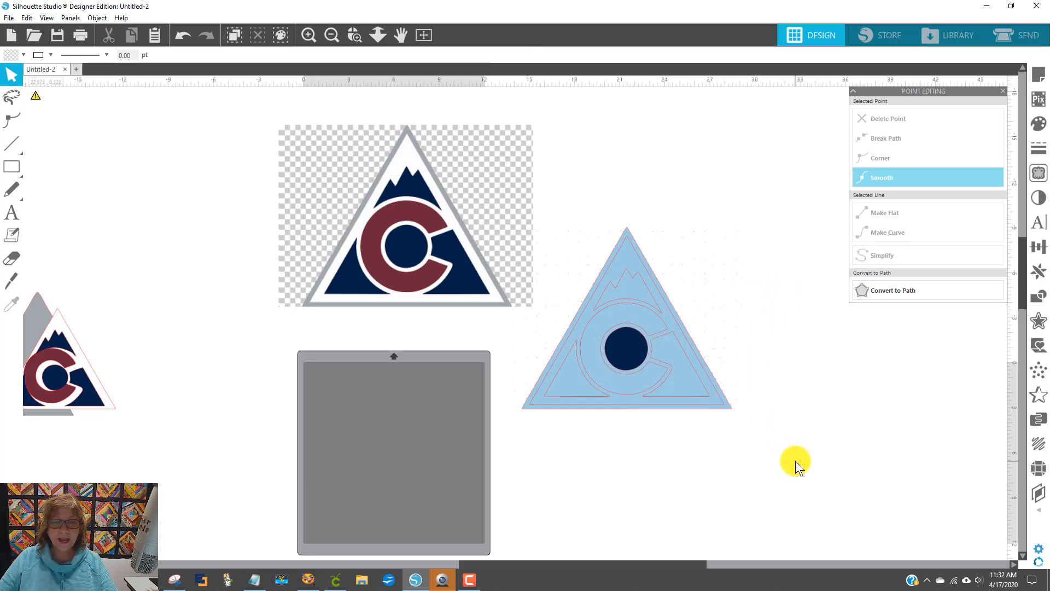
Step: Fill the traced C shape with the maroon sampled from the C in the original logo image
click(613, 316)
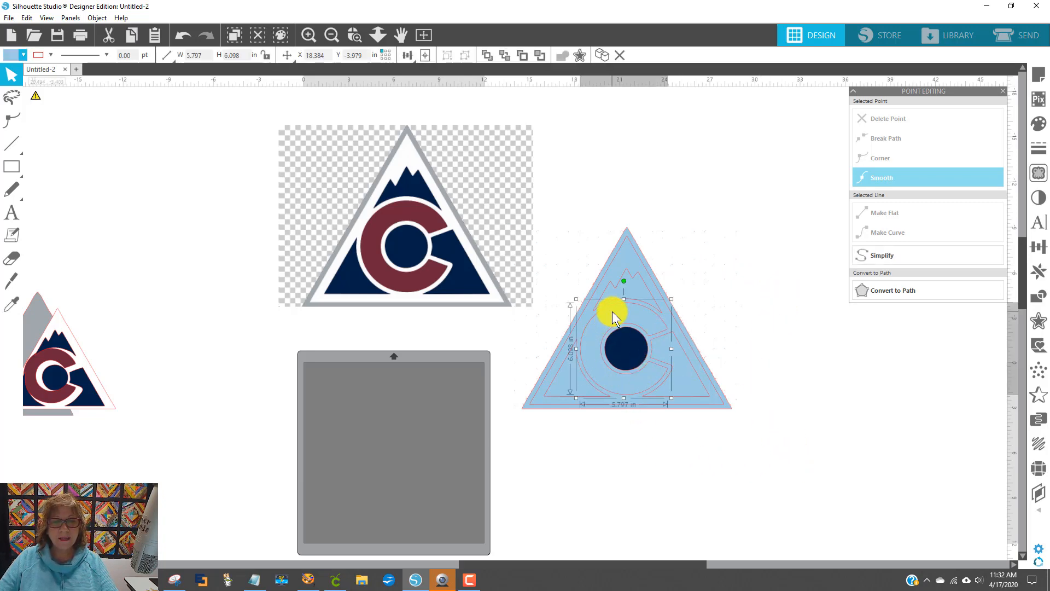
click(9, 57)
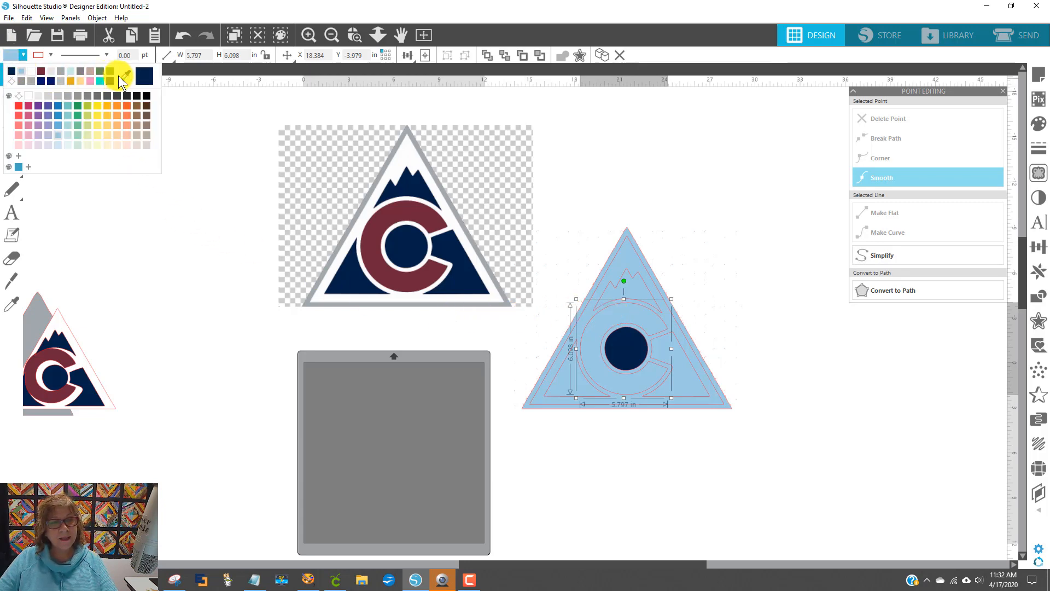
click(126, 76)
click(403, 216)
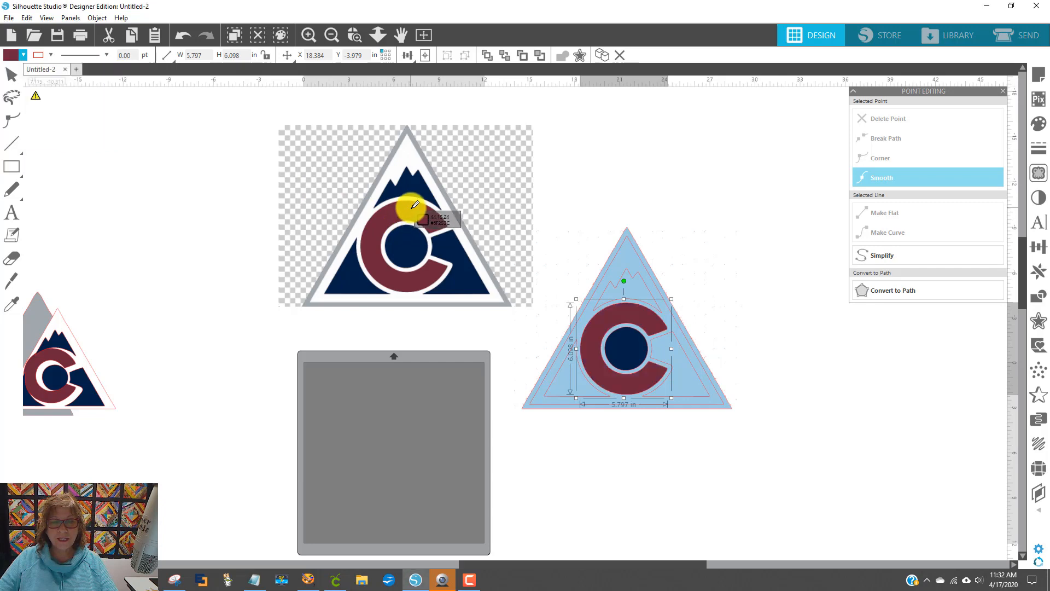
Step: Fill the mountain peak and the two lower side shapes around the traced C with the recently sampled navy blue
key(Escape)
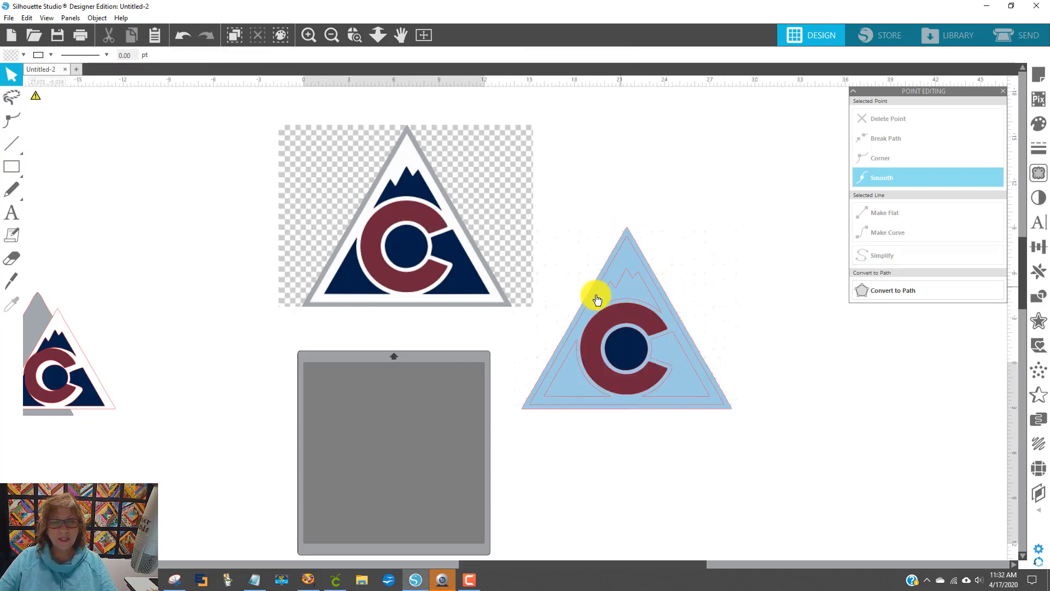
click(629, 293)
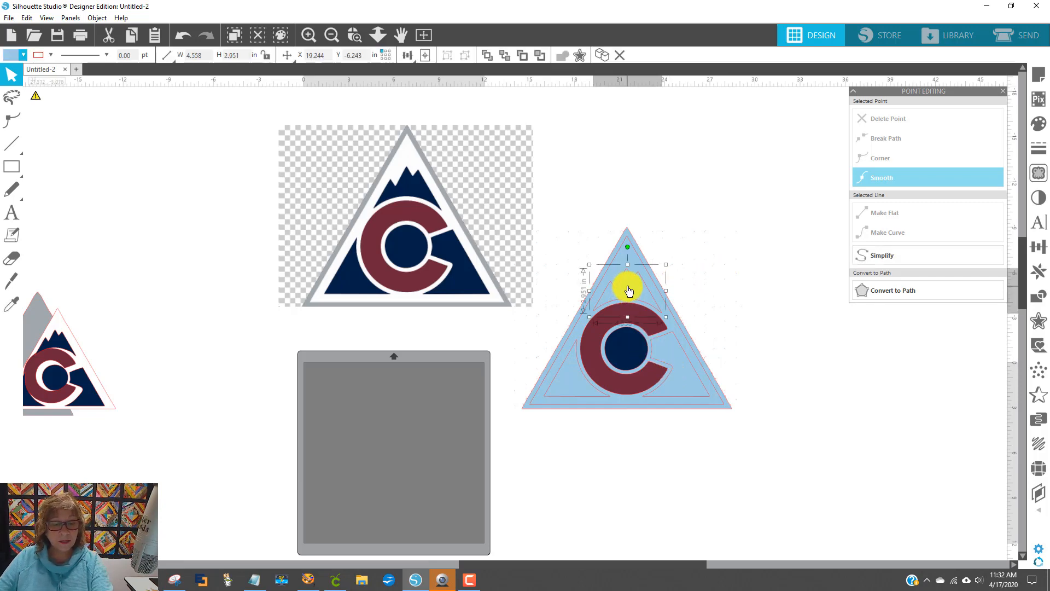
shift+click(575, 376)
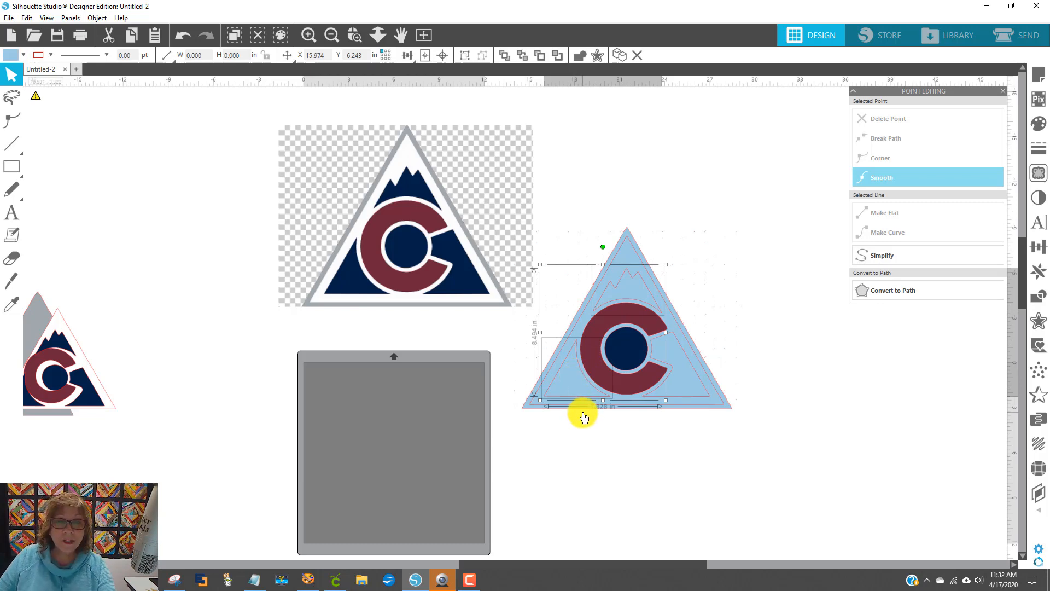
shift+click(687, 391)
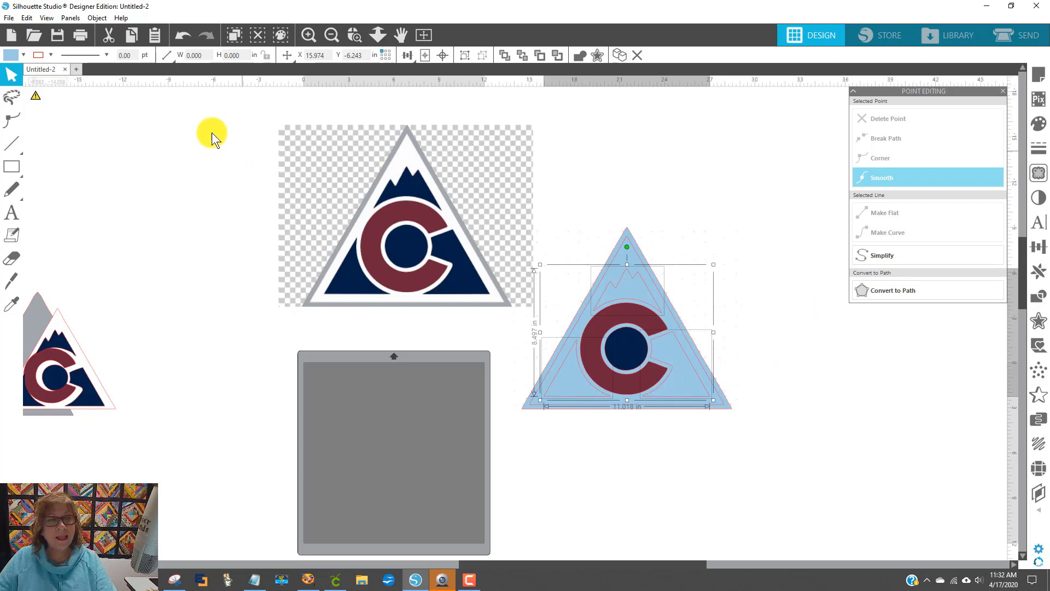
click(11, 57)
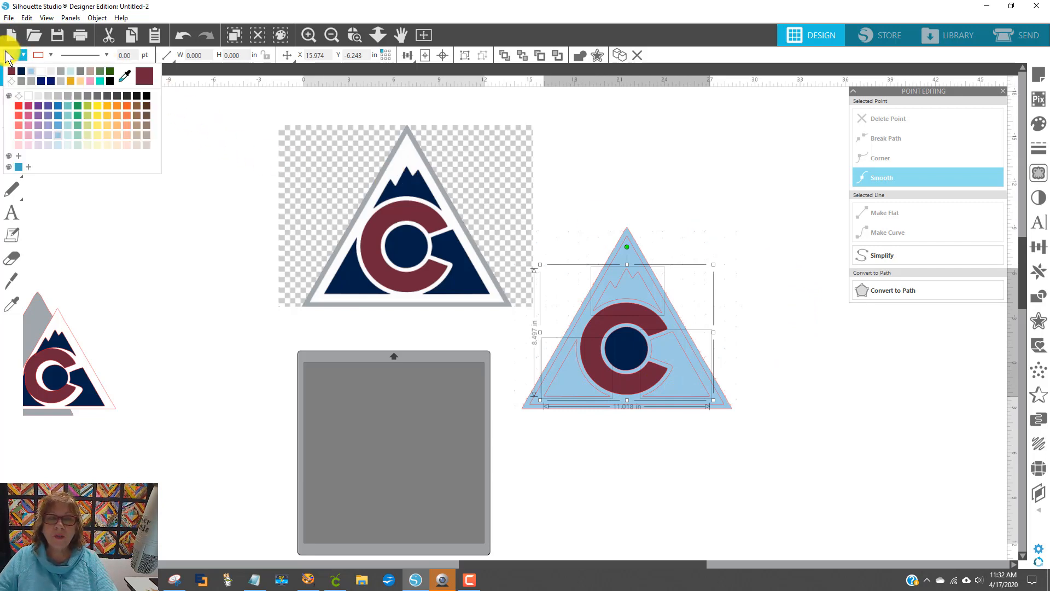
click(22, 76)
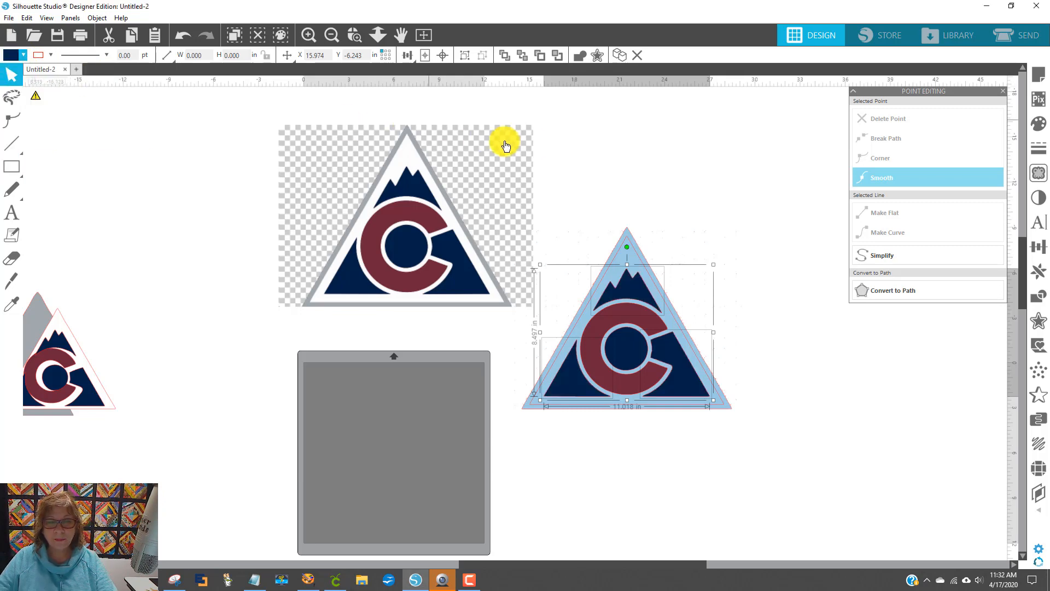
click(662, 175)
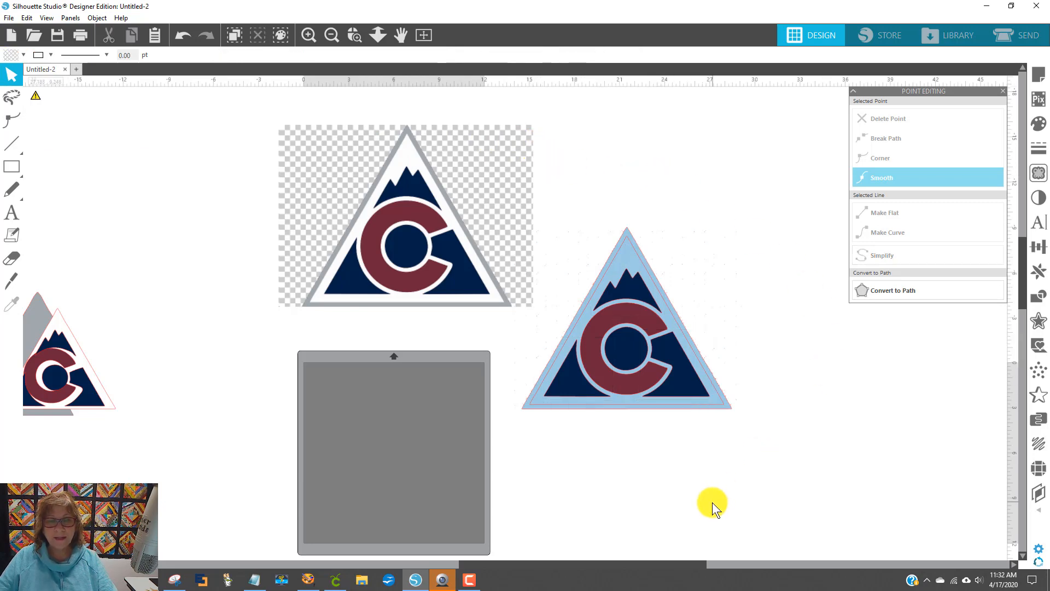
Step: Fill the inner triangle behind the mountains and C of the traced logo with white
click(629, 257)
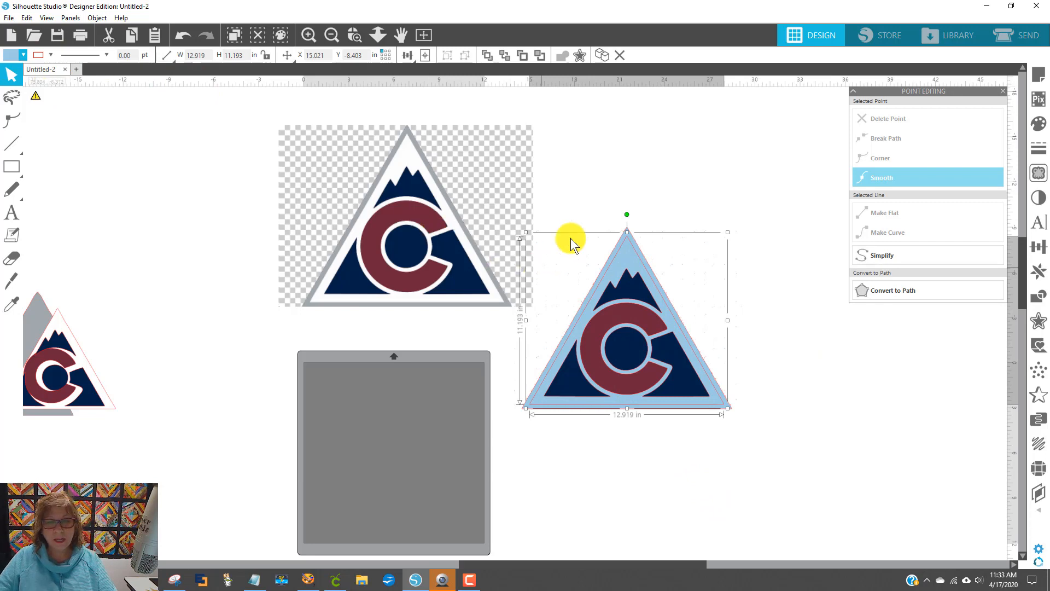
click(23, 54)
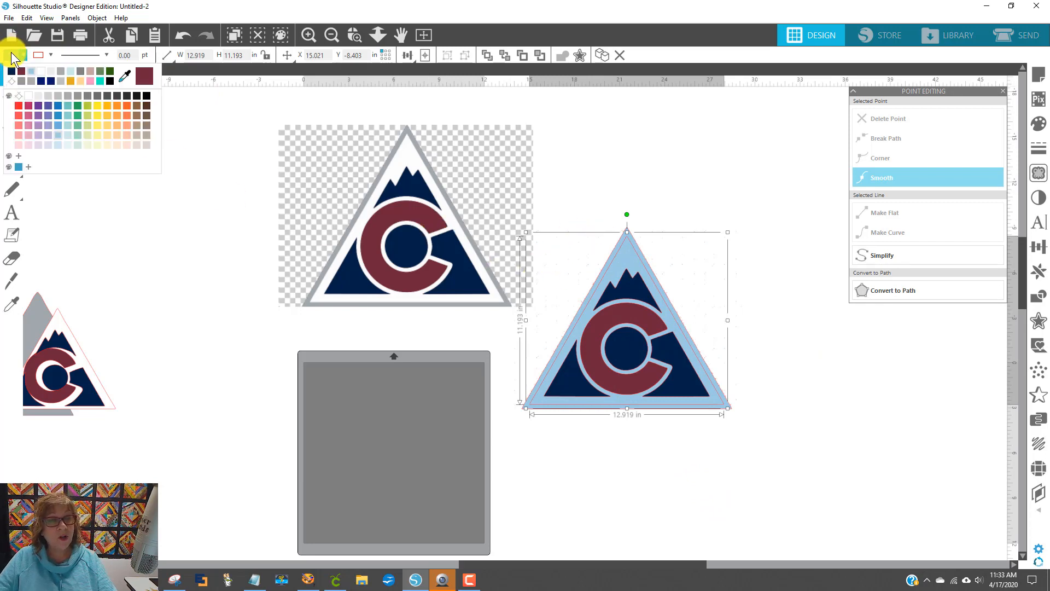
click(36, 71)
click(789, 384)
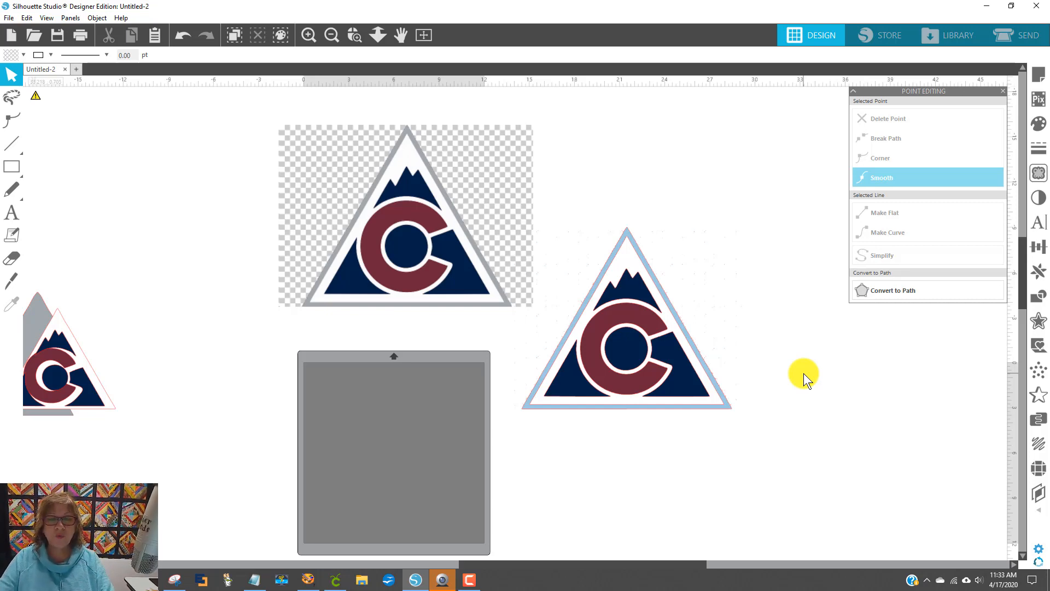
Step: Fill the traced outer triangle with the grey sampled from the original logo image's border, and move that image farther away from the tracing
click(627, 232)
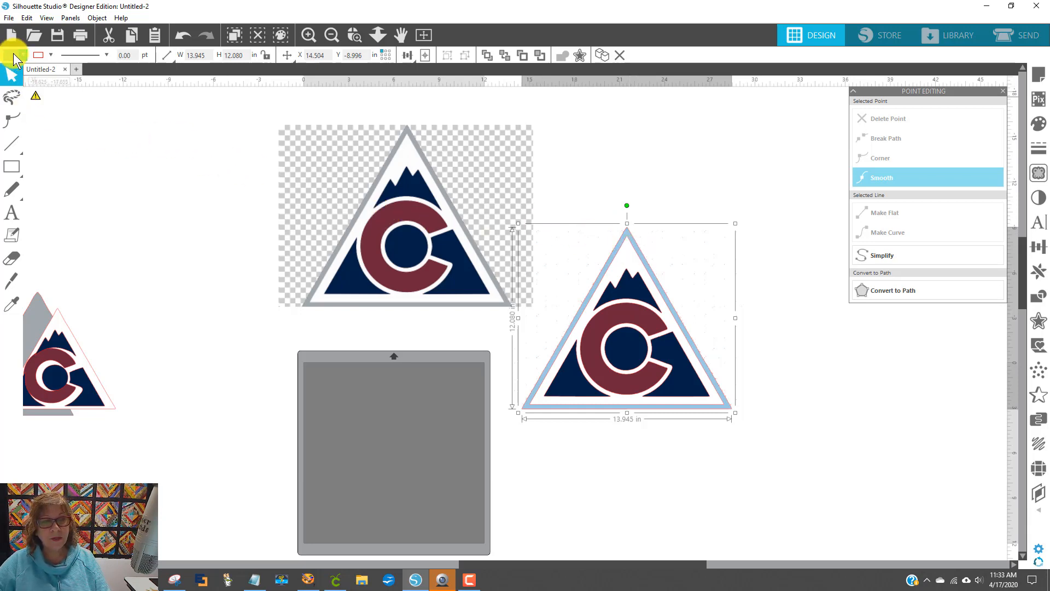
click(650, 327)
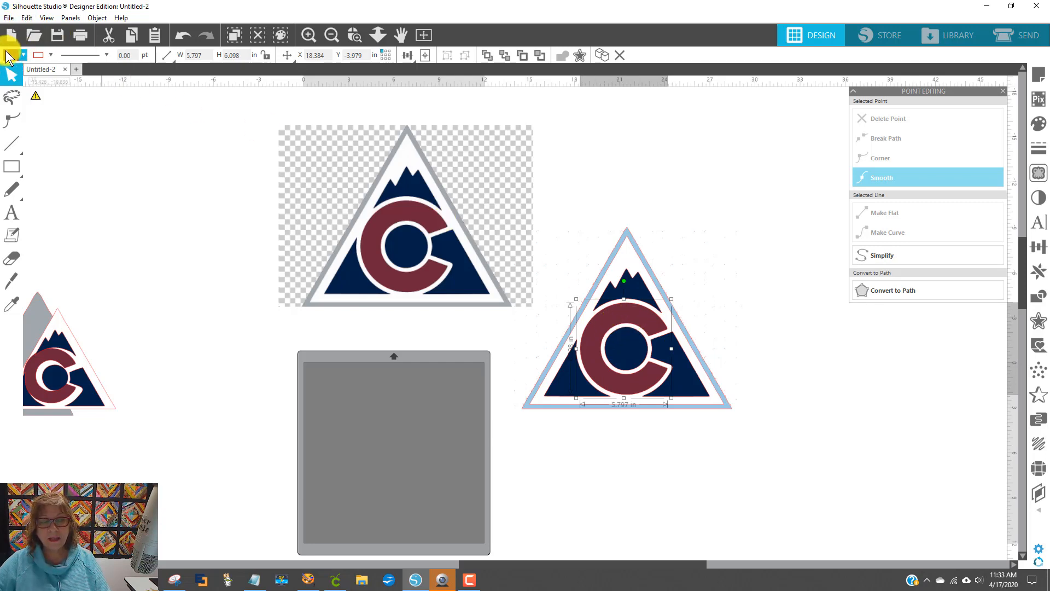
click(630, 231)
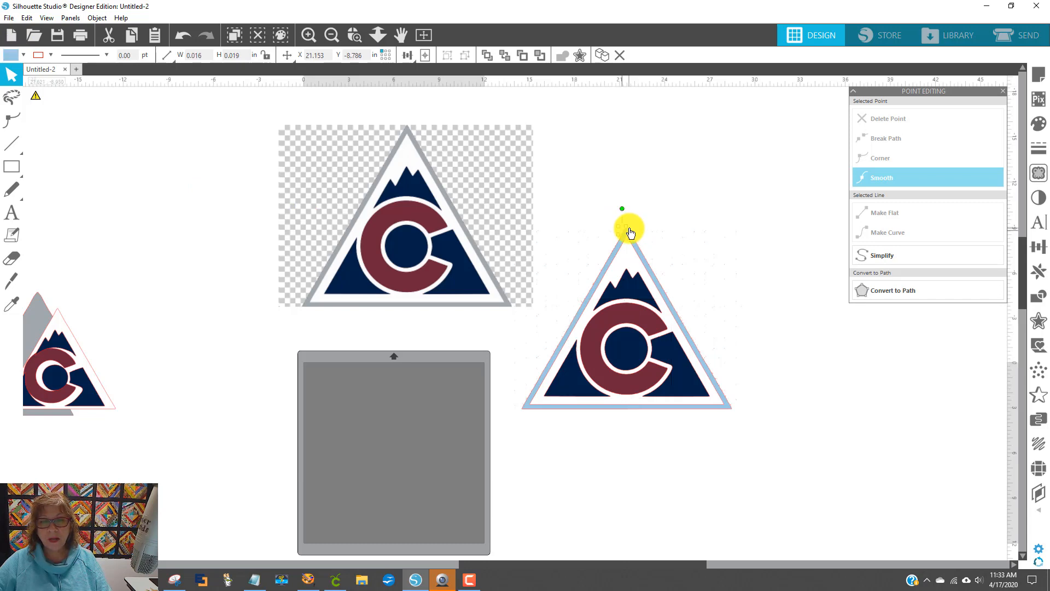
click(633, 233)
click(633, 237)
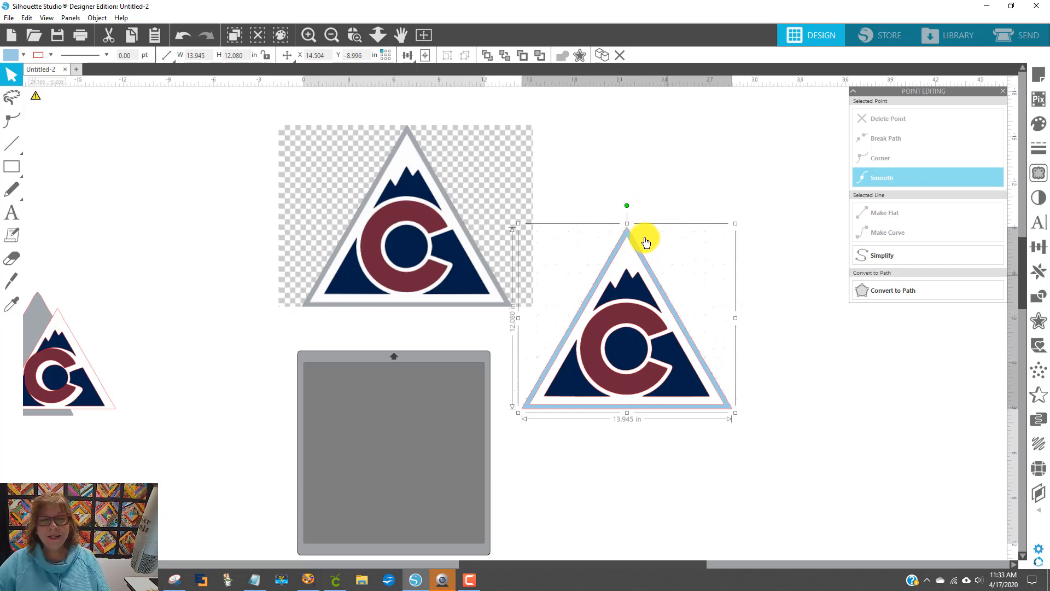
click(10, 56)
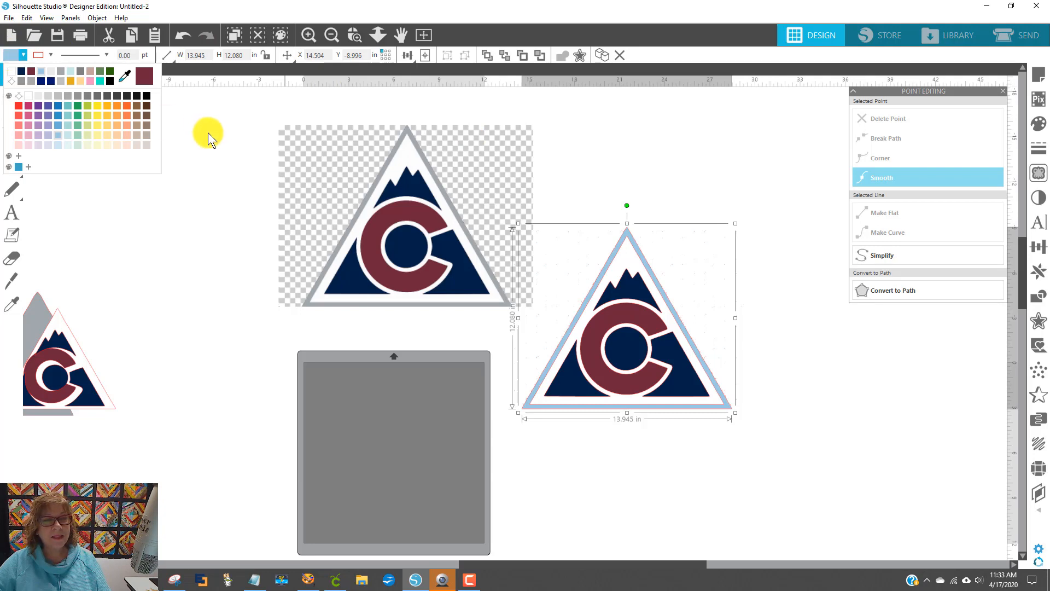
click(23, 55)
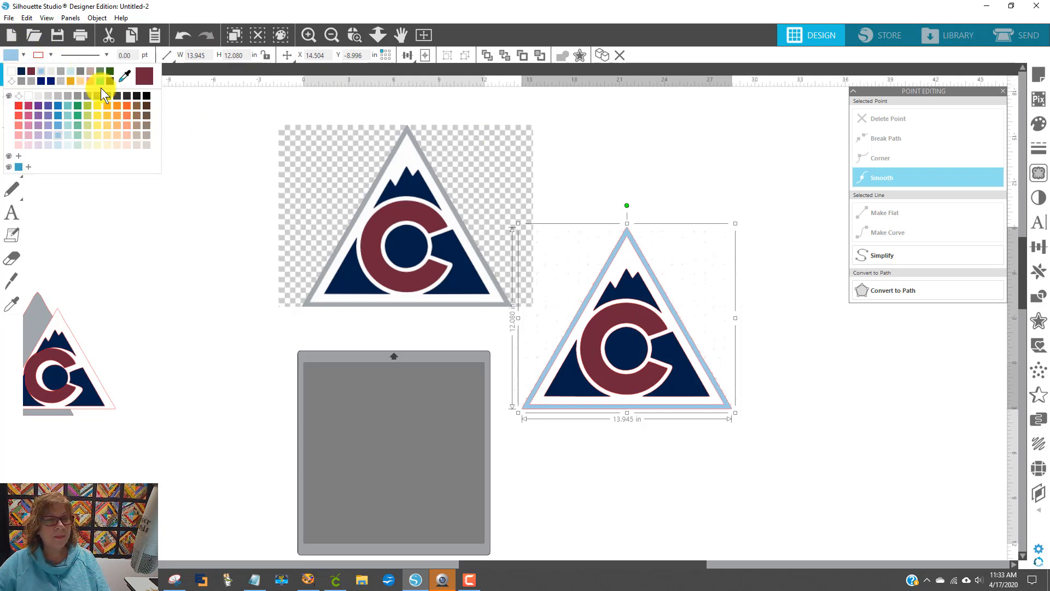
click(125, 76)
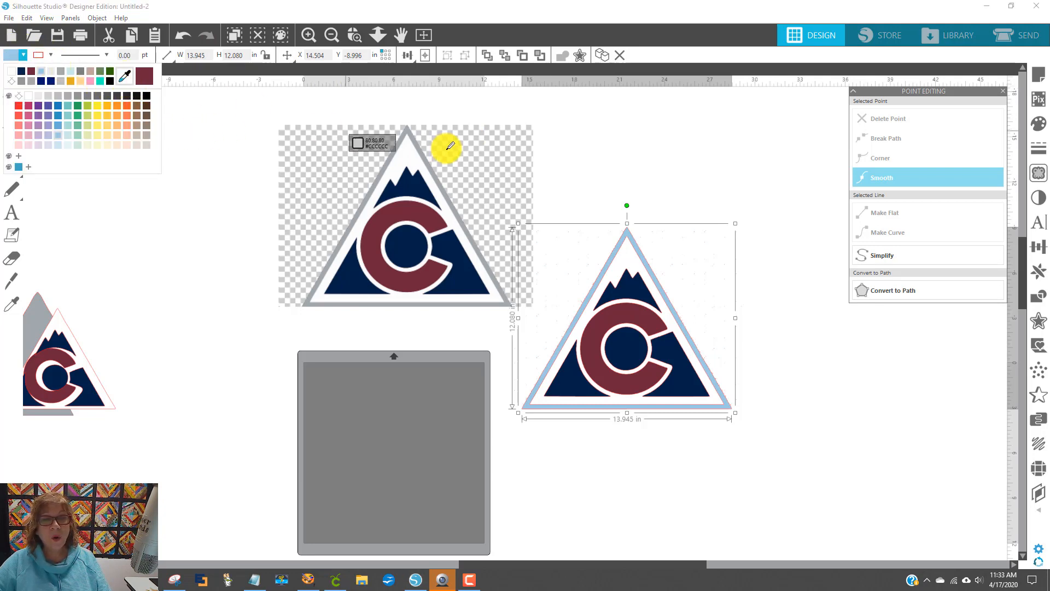
click(415, 132)
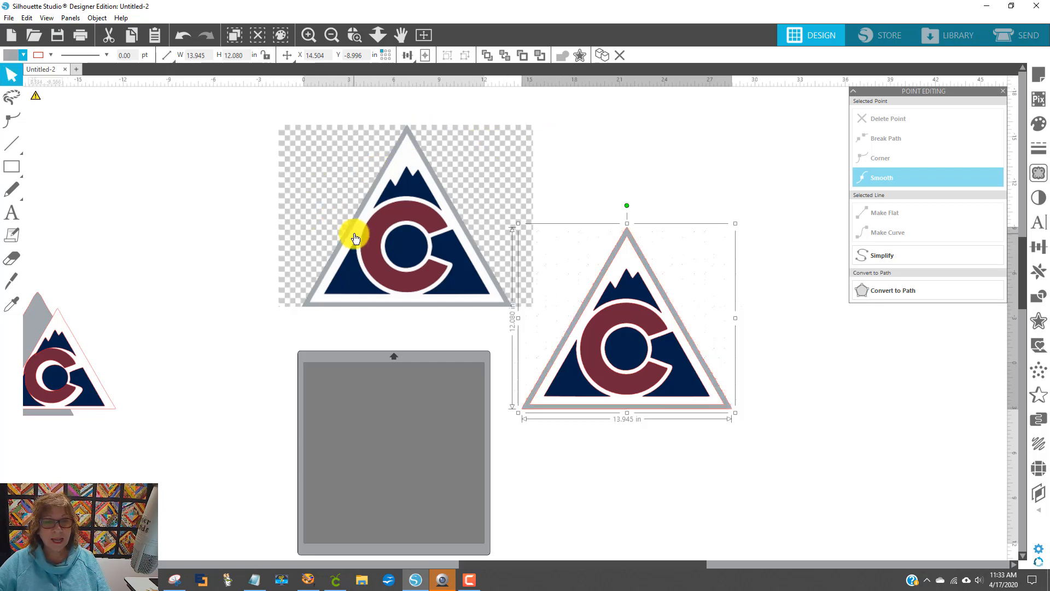
drag(355, 234, 218, 242)
click(426, 248)
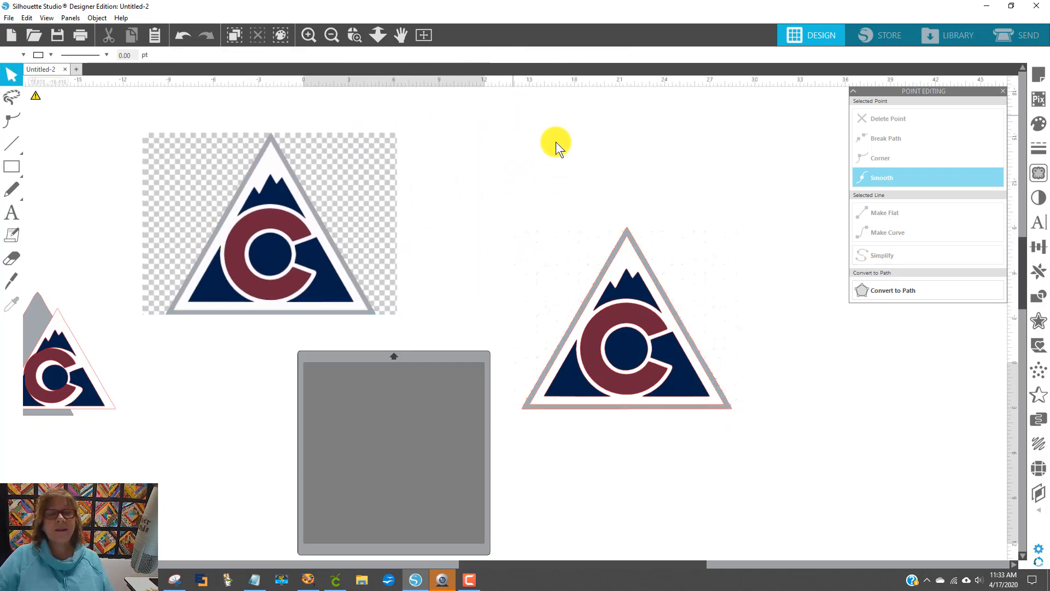
Step: Inspect the grey outer triangle's edge up close and move the triangle off the logo to about X -3.9 in, Y -10.5 in
click(355, 36)
drag(594, 193, 676, 273)
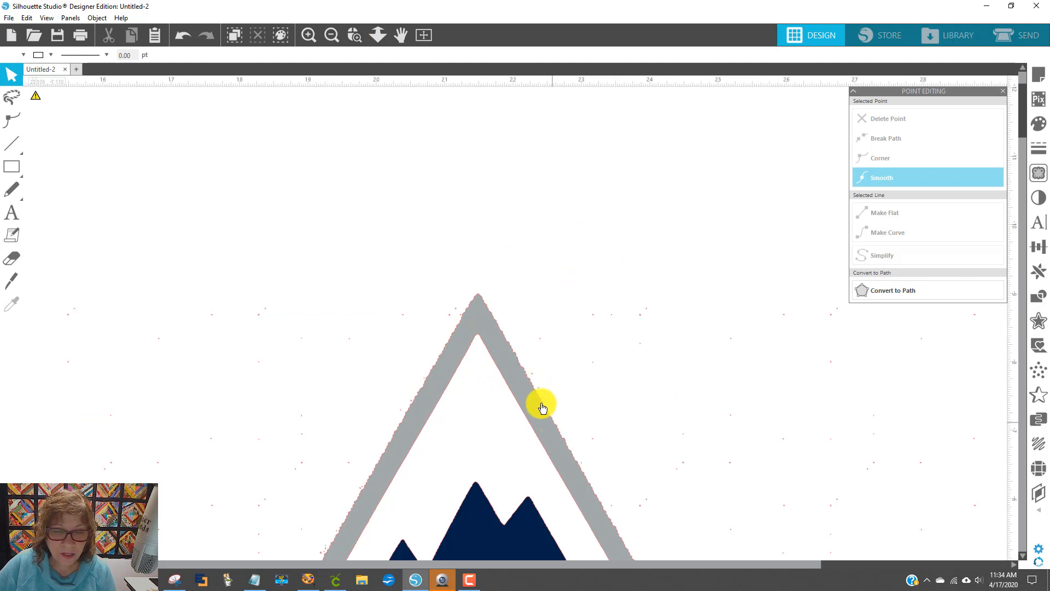
scroll(552, 402, down, 3)
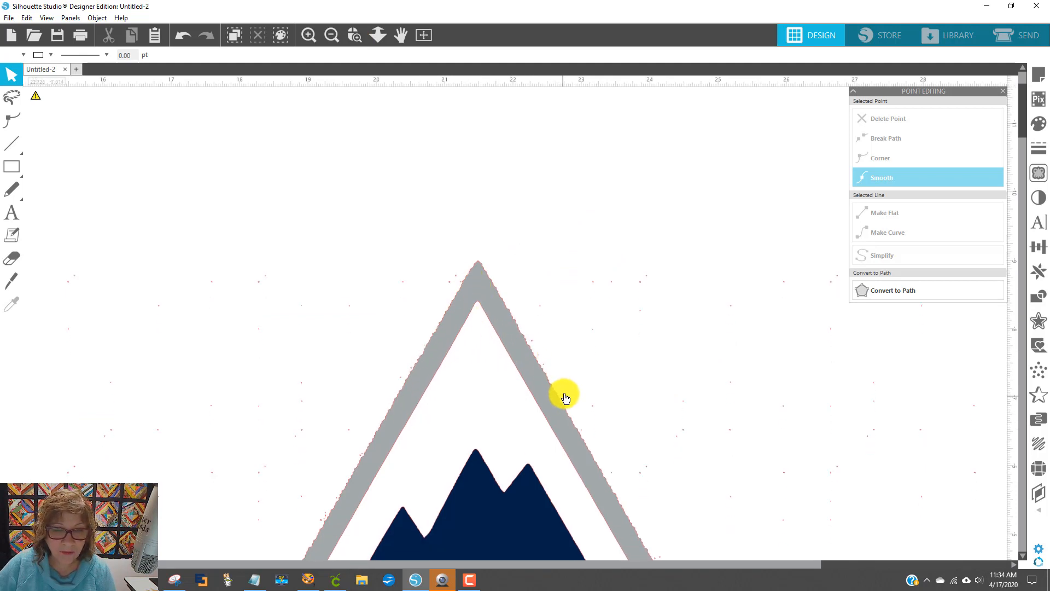
scroll(568, 396, down, 3)
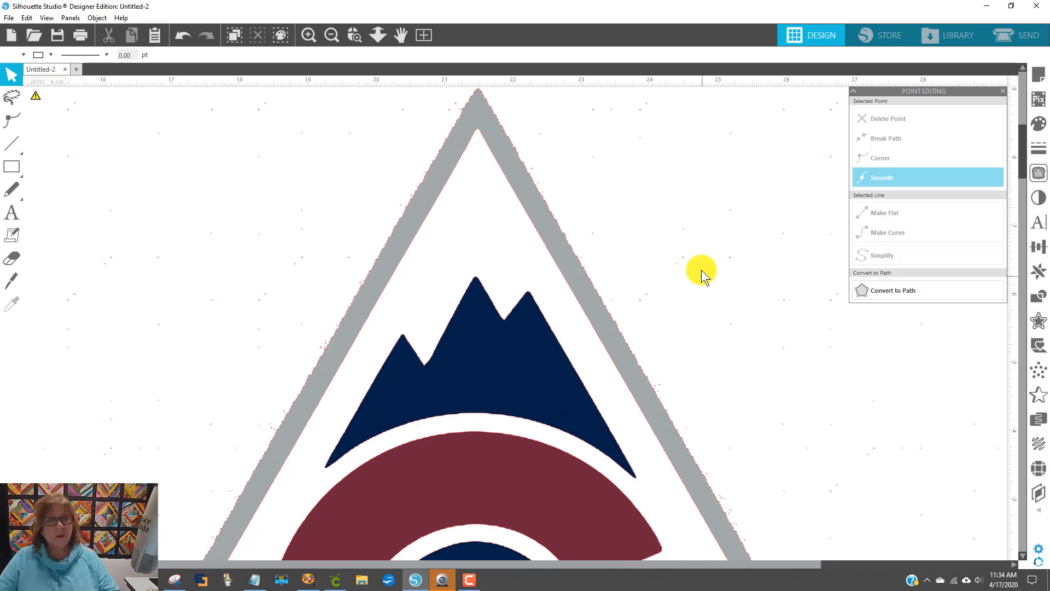
click(331, 35)
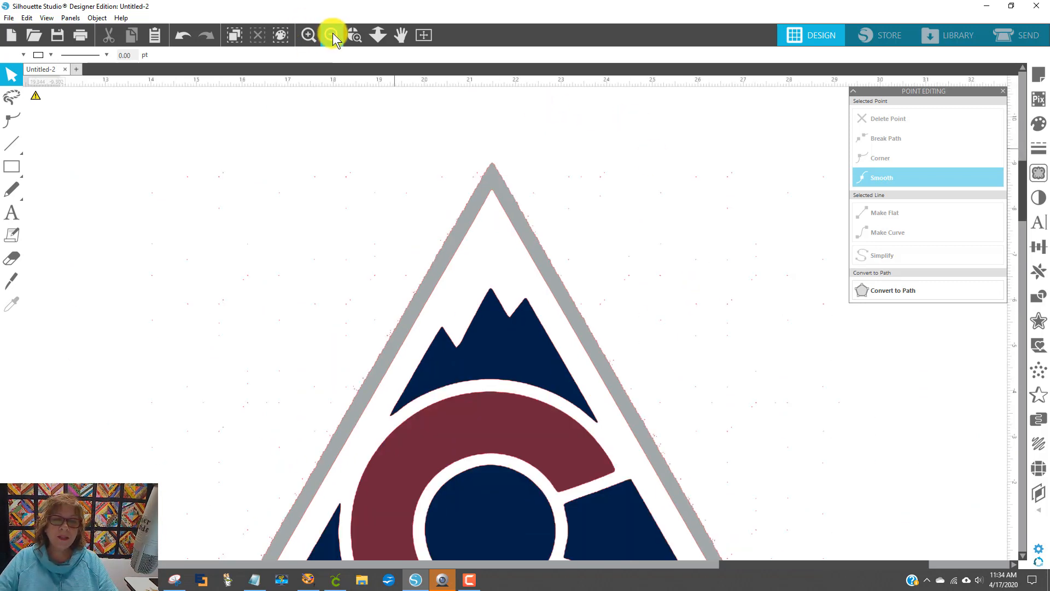
scroll(711, 315, down, 2)
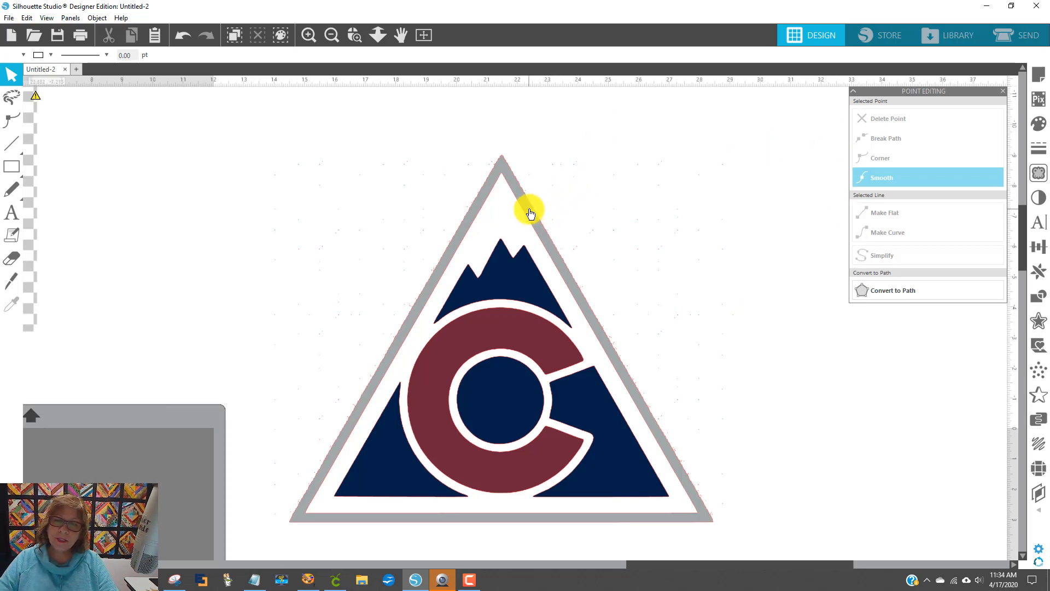
drag(529, 213, 6, 160)
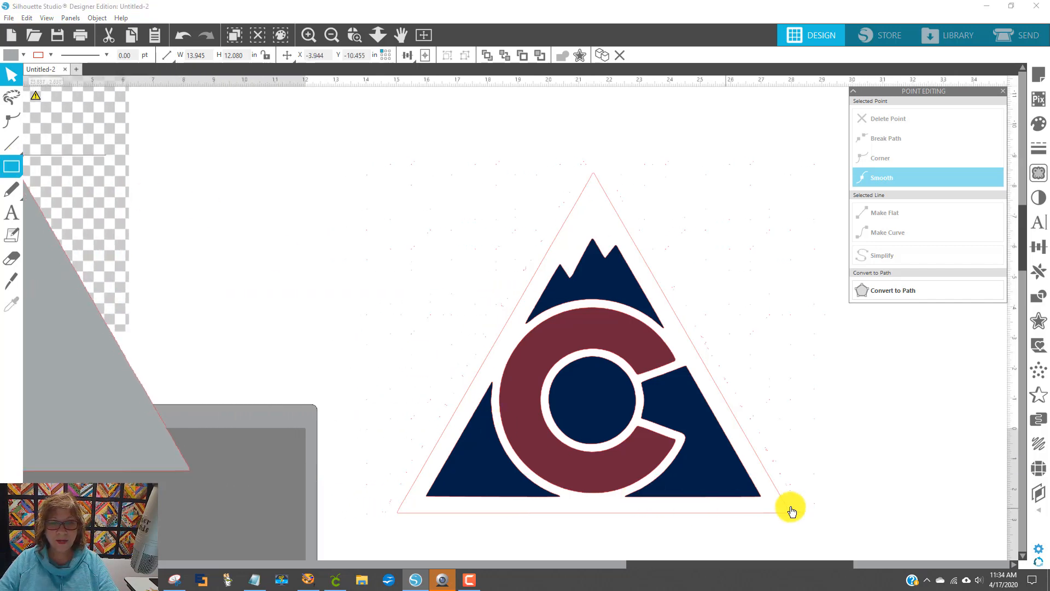
click(938, 516)
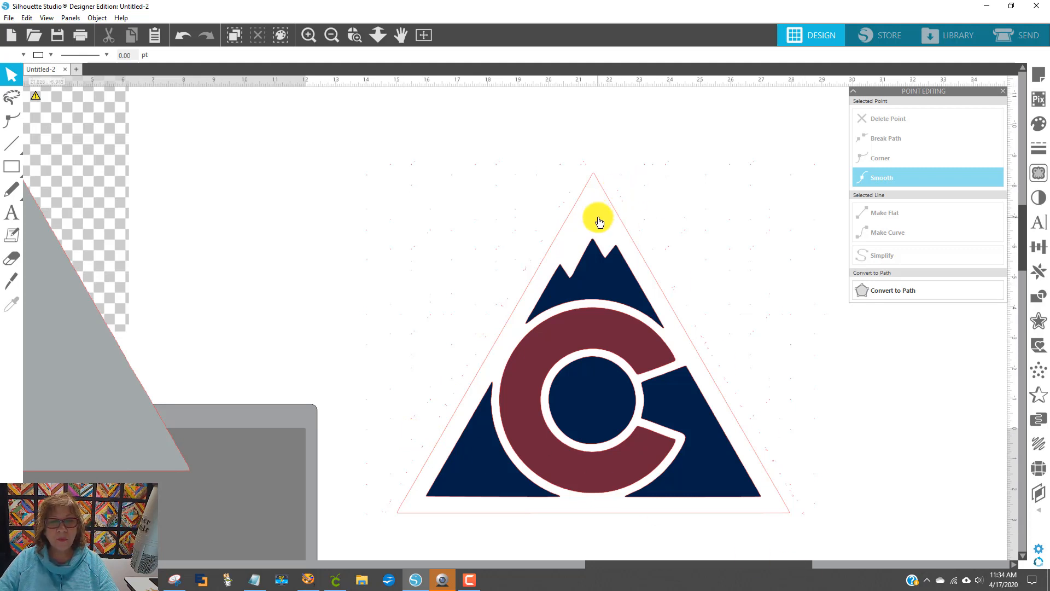
Step: Create a 0.125 in external offset with rounded corners around the white inner triangle
click(599, 221)
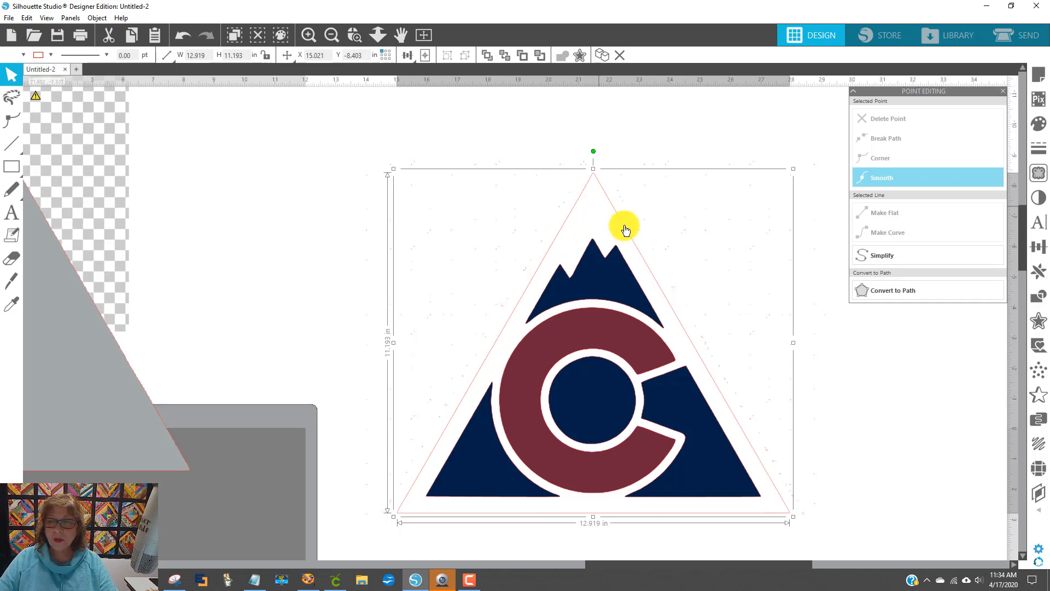
click(1038, 321)
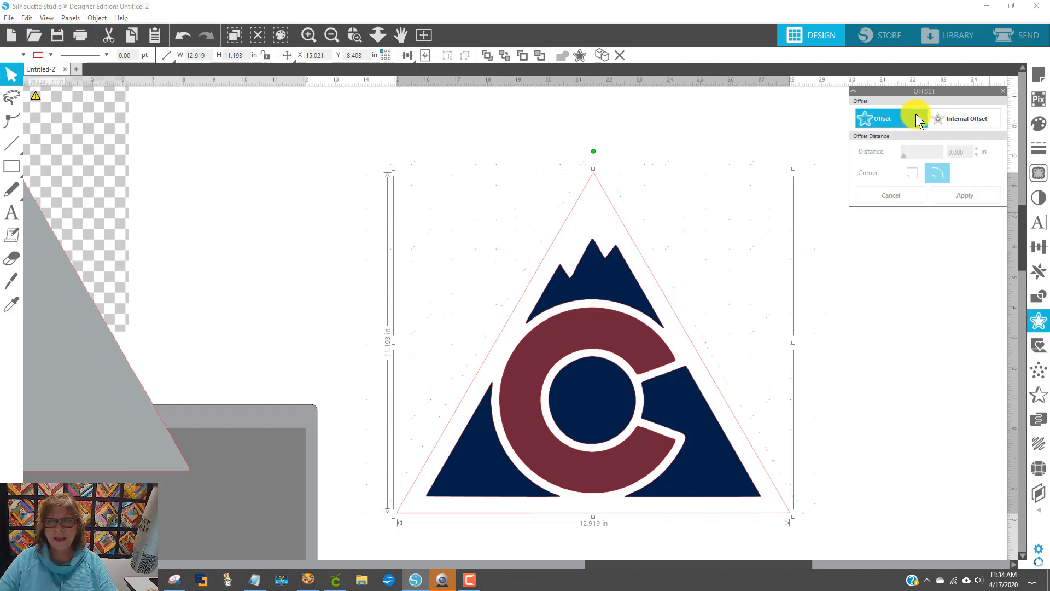
click(874, 112)
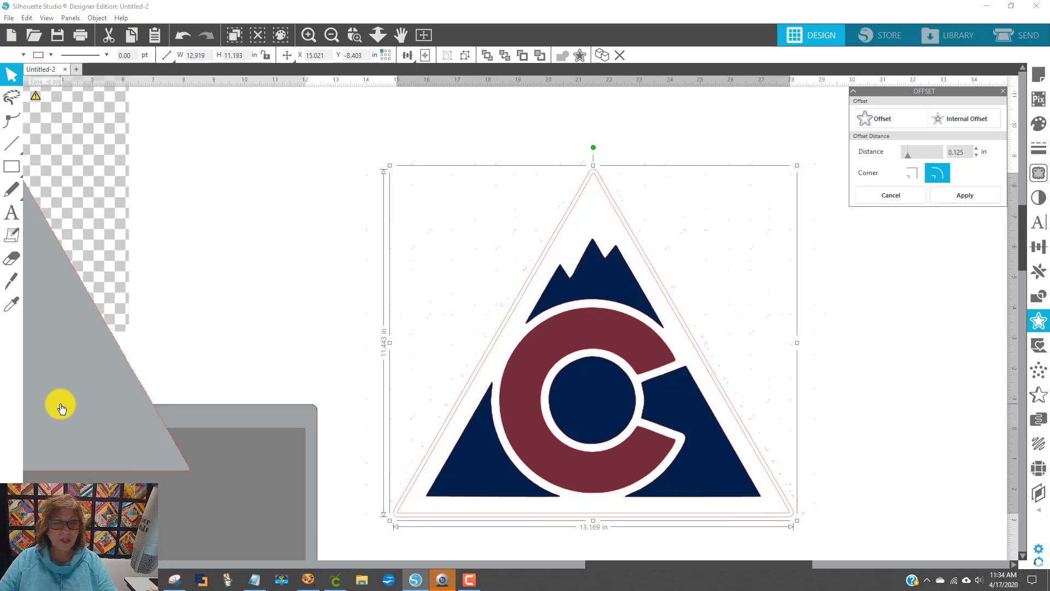
Step: Move the grey triangle back around the logo over the new offset outline, and delete the grey triangle
drag(60, 409, 674, 456)
click(840, 422)
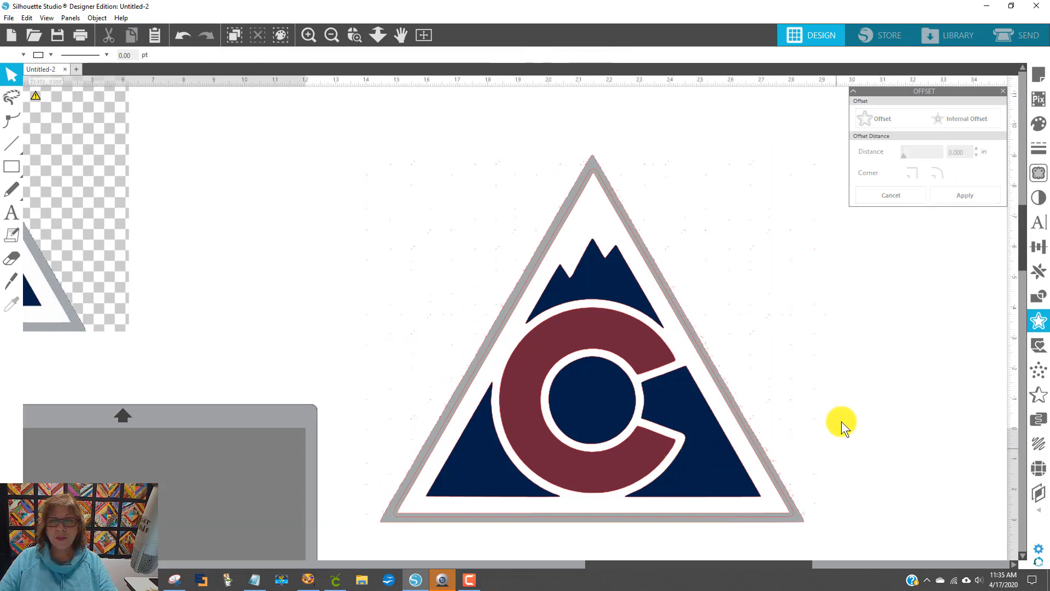
click(595, 159)
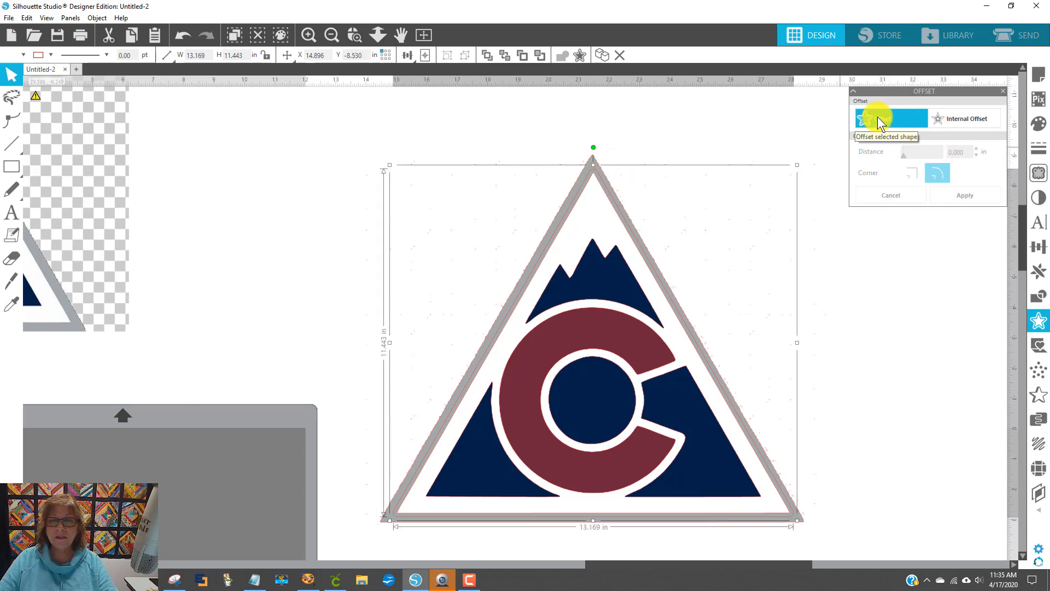
drag(593, 164, 597, 153)
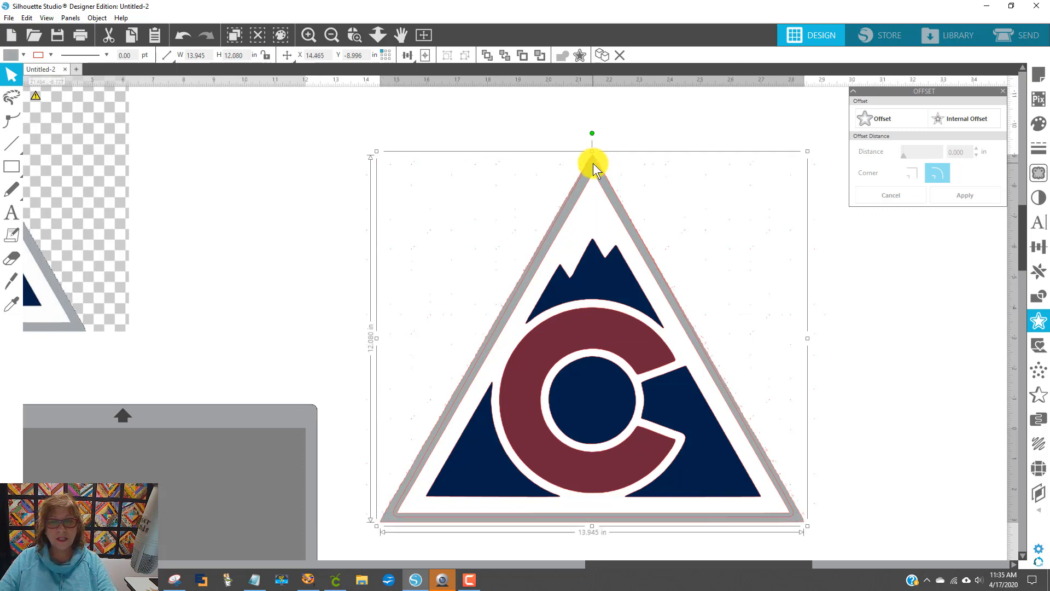
key(Delete)
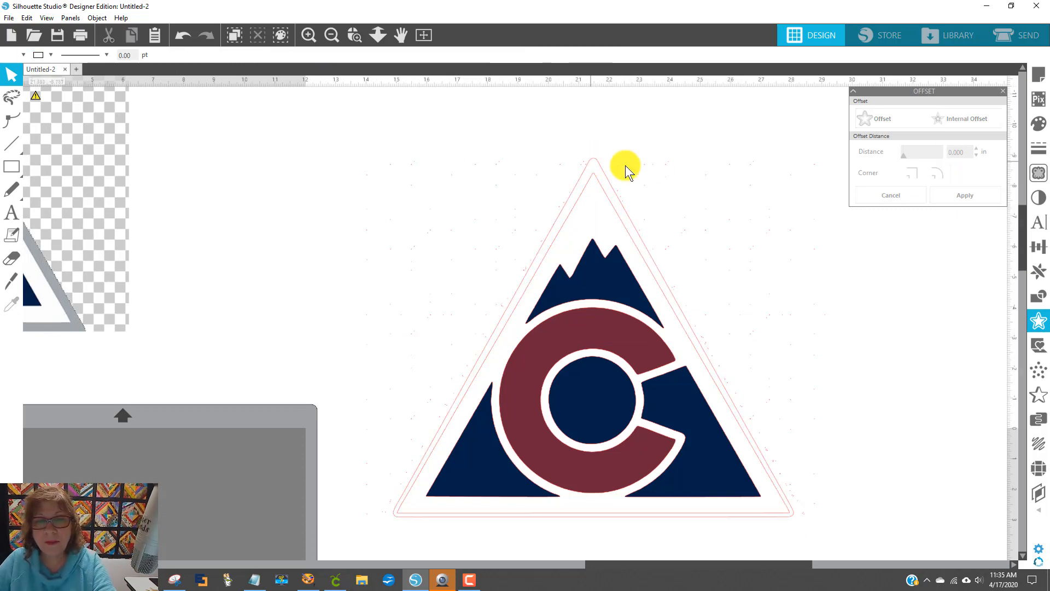
Step: Undo the grey triangle's deletion and repositioning together with the white triangle's offset
click(183, 34)
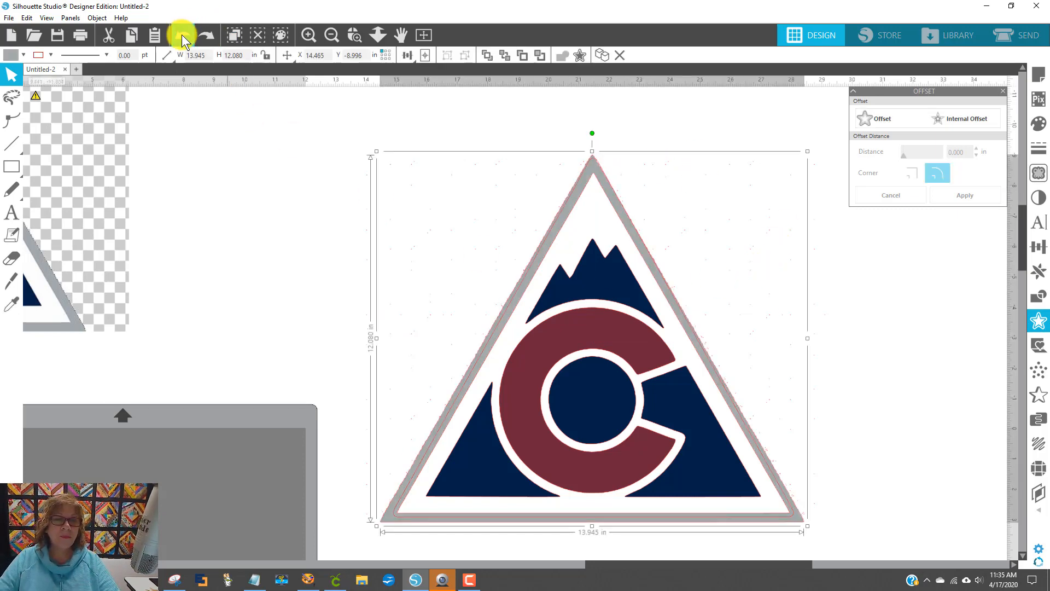
click(183, 35)
click(182, 36)
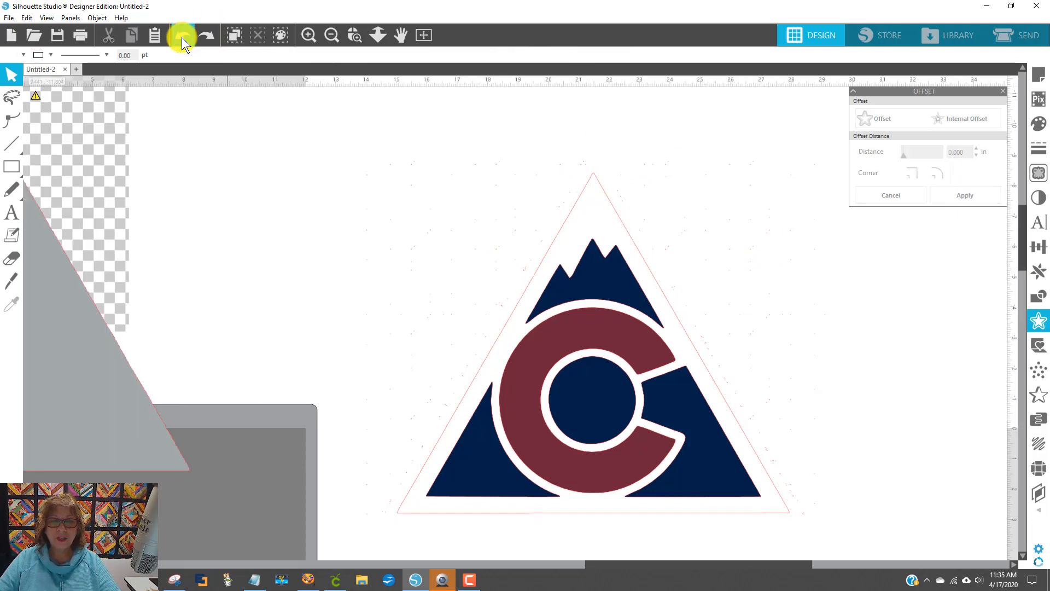
Step: Undo the grey outer triangle's move off the logo
click(182, 36)
scroll(760, 238, down, 1)
scroll(762, 233, down, 1)
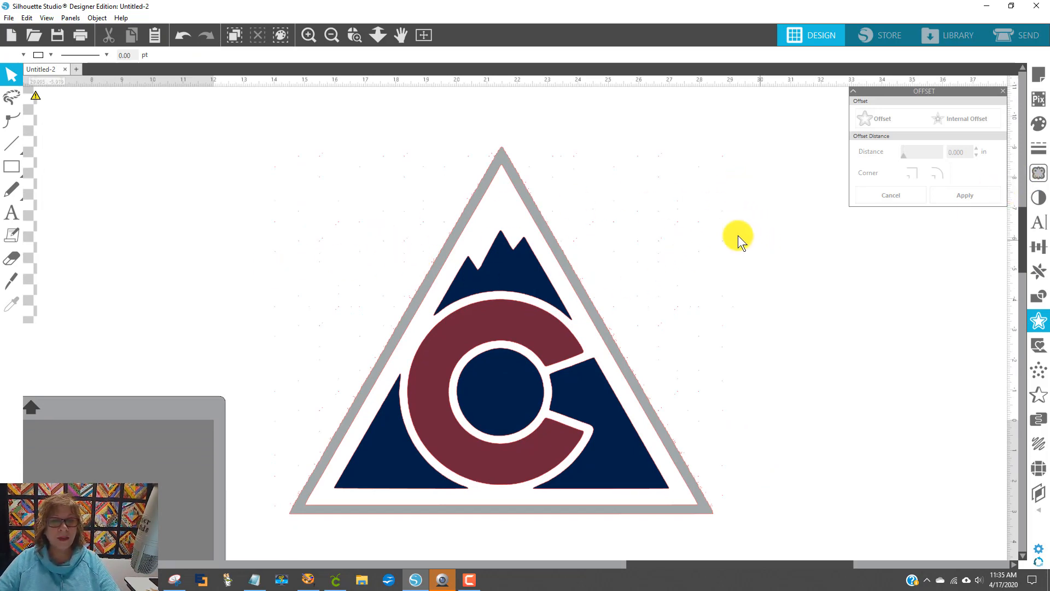
Step: Simplify the edit points of the grey outer triangle's jagged outline
click(356, 37)
drag(472, 134, 540, 194)
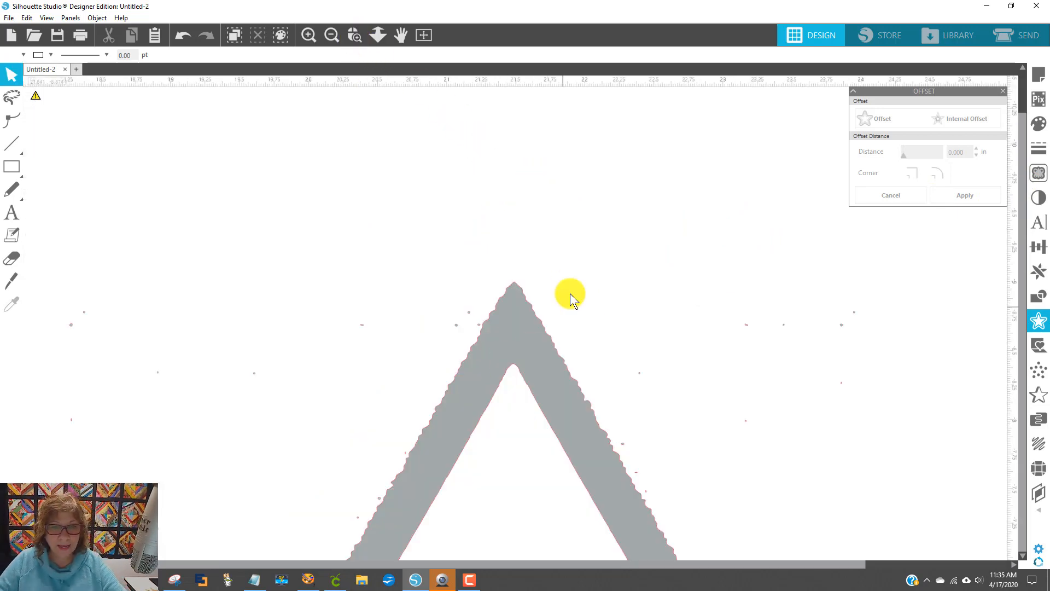
scroll(497, 348, down, 2)
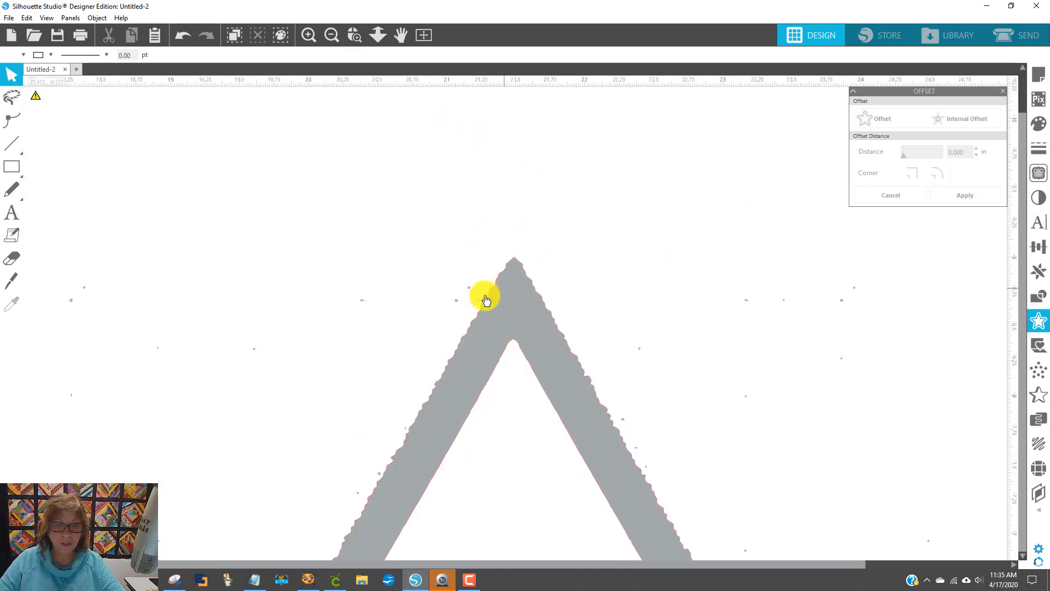
scroll(625, 294, down, 2)
scroll(628, 288, down, 3)
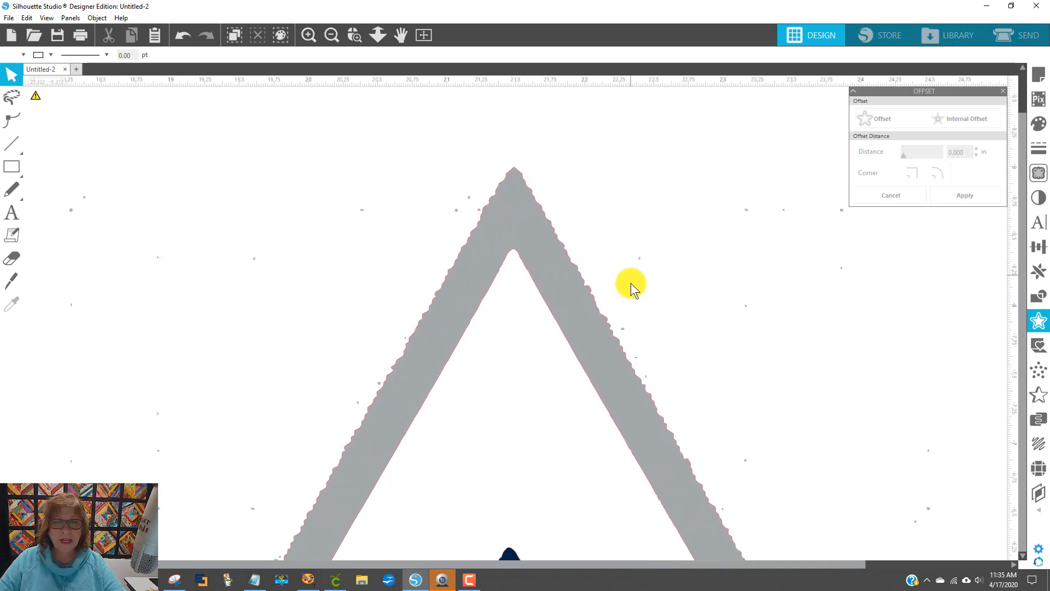
click(580, 283)
double_click(579, 283)
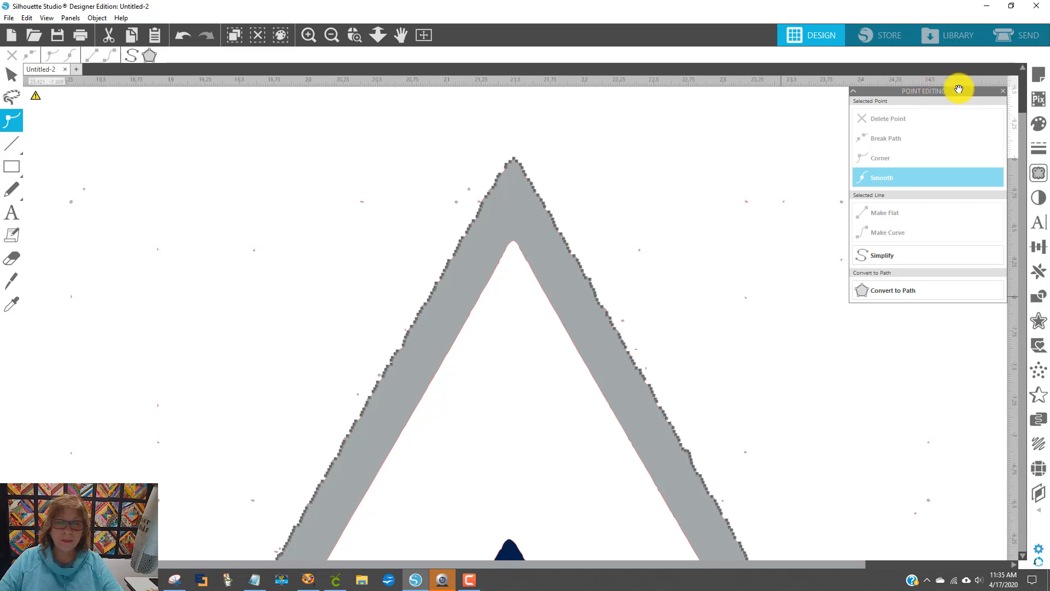
click(892, 260)
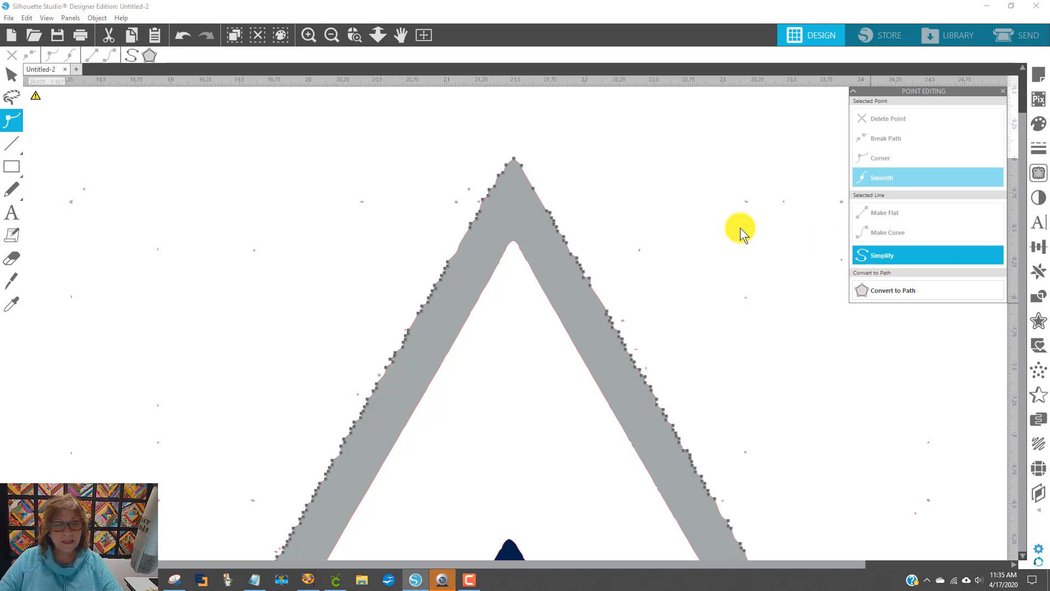
click(698, 202)
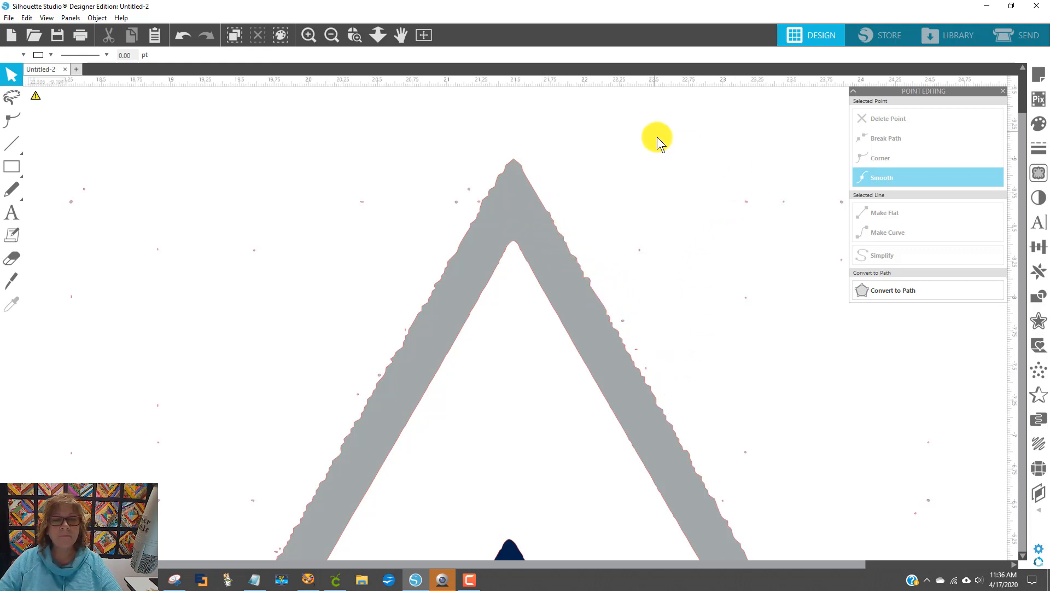
Step: Start an external offset of the white inner triangle, use the square corner style and check the outline at the apex and lower corner
scroll(649, 150, down, 3)
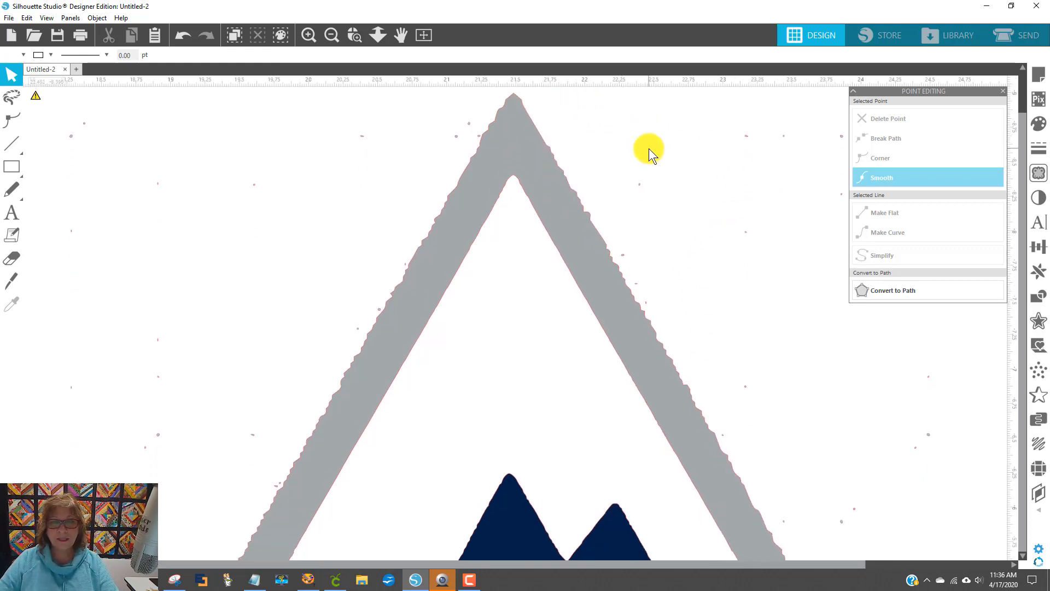
click(337, 31)
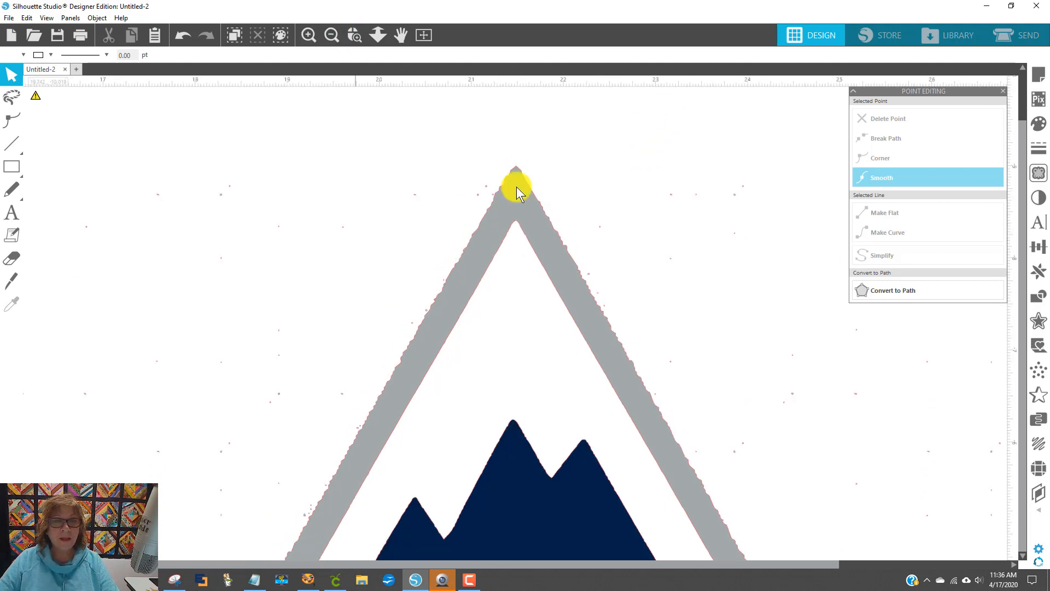
click(330, 35)
scroll(730, 252, down, 4)
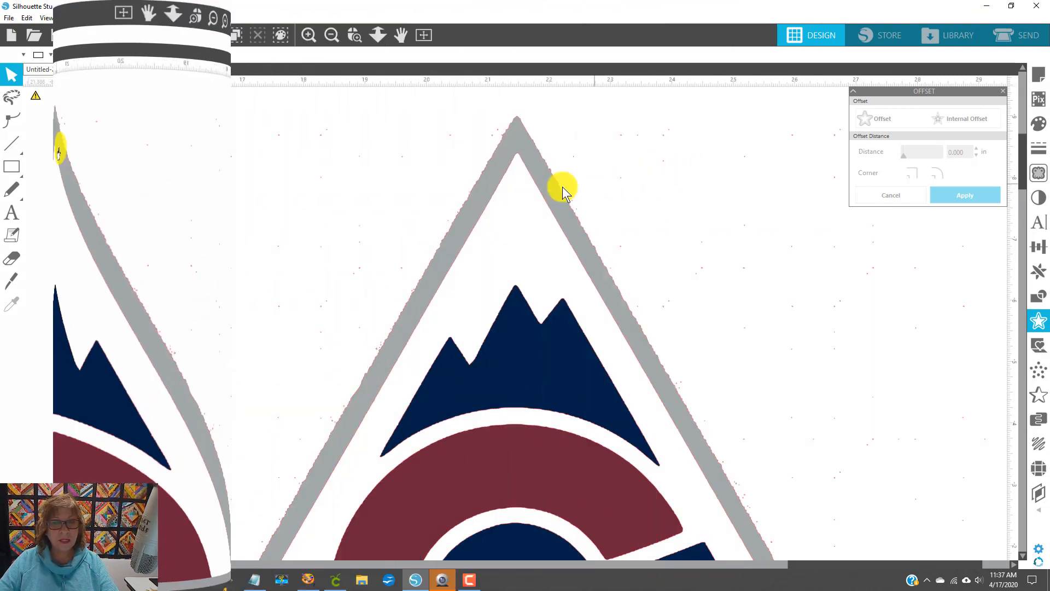
click(534, 185)
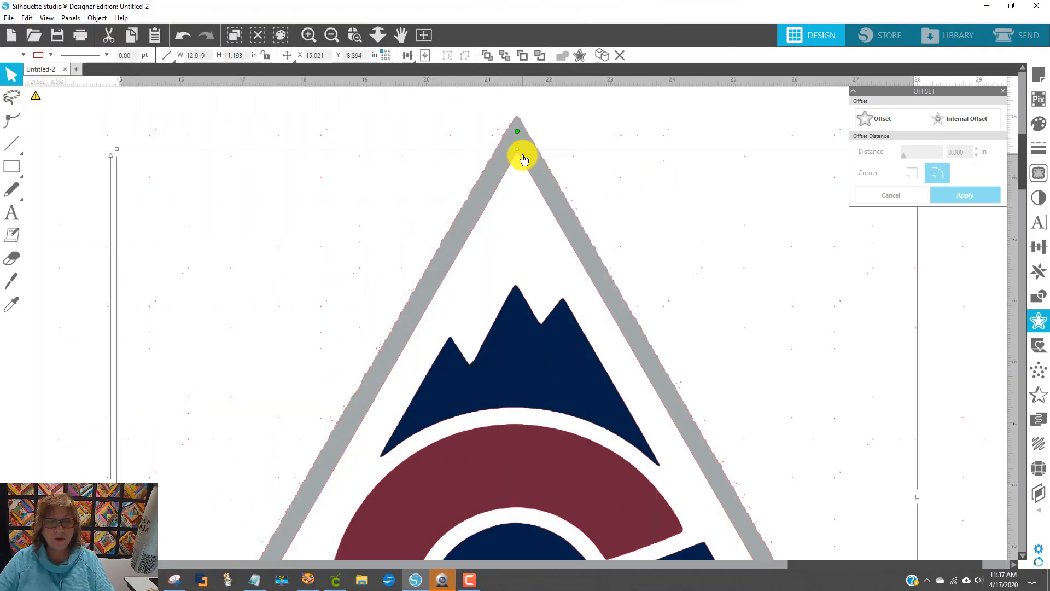
click(875, 117)
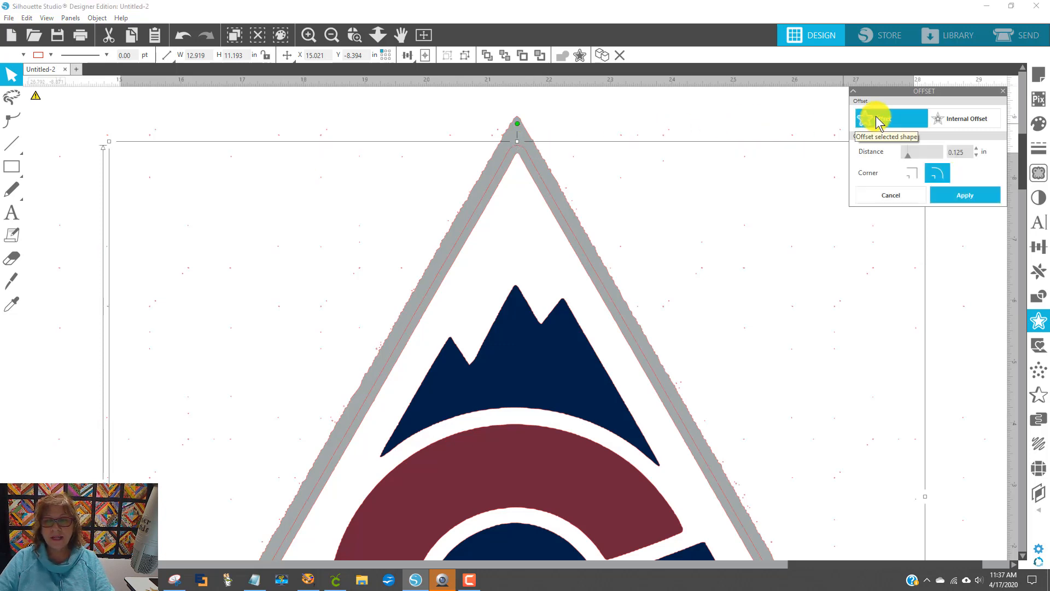
click(910, 172)
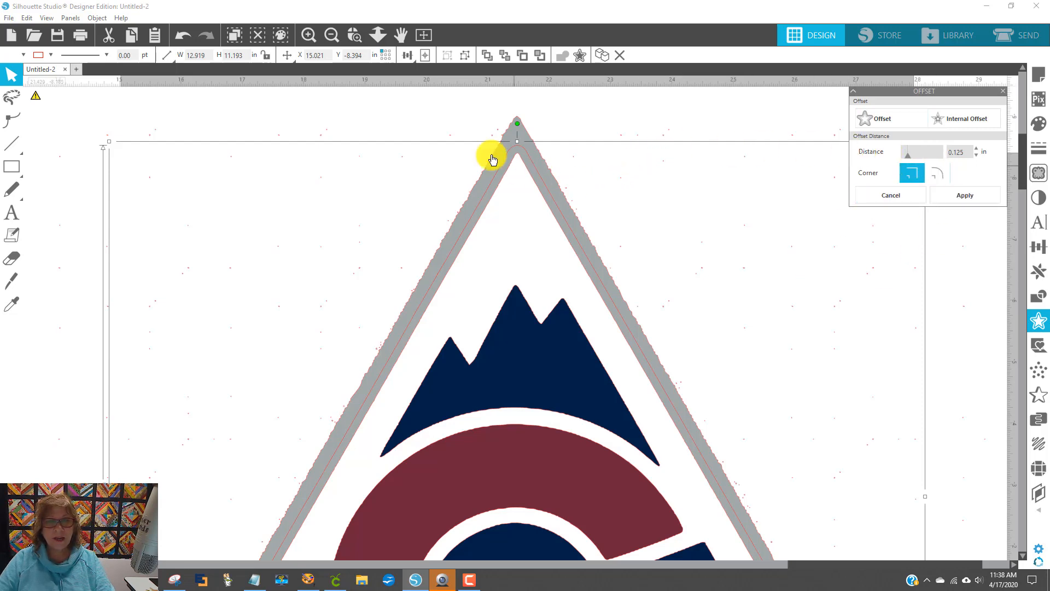
scroll(604, 221, down, 1)
scroll(604, 221, down, 10)
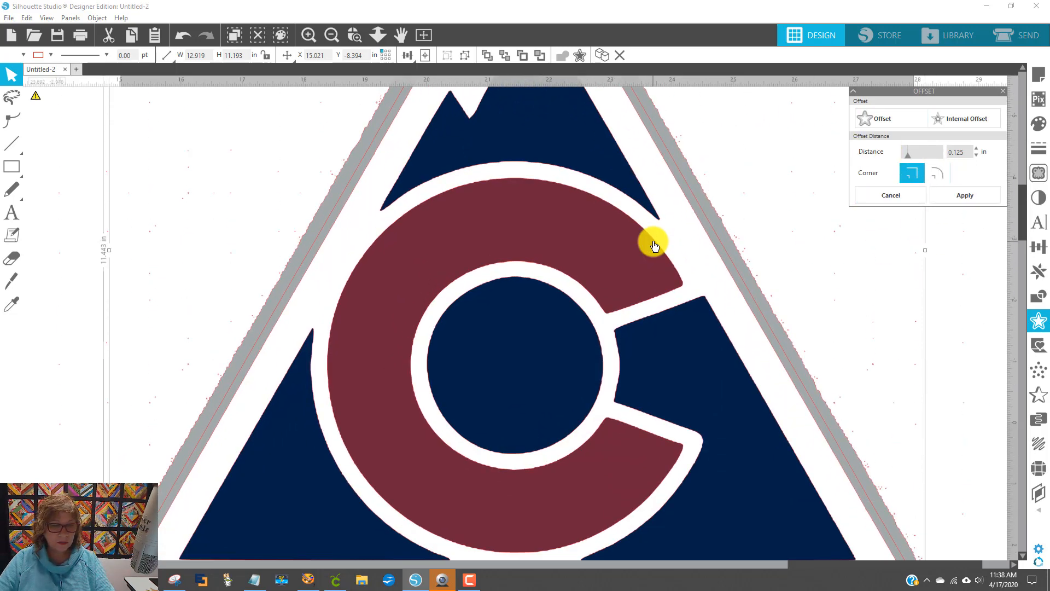
click(907, 171)
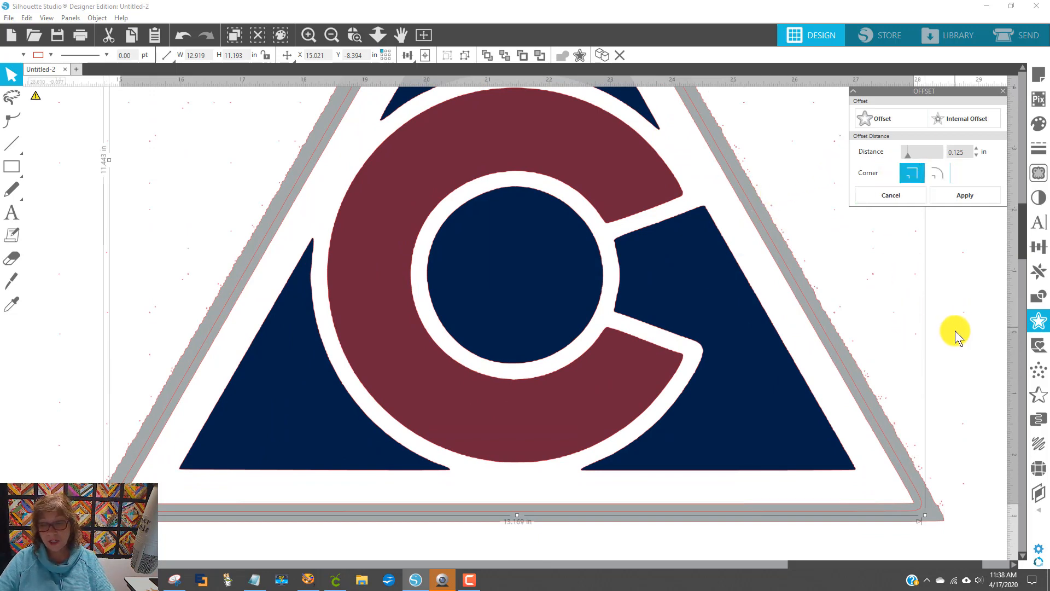
scroll(955, 331, up, 8)
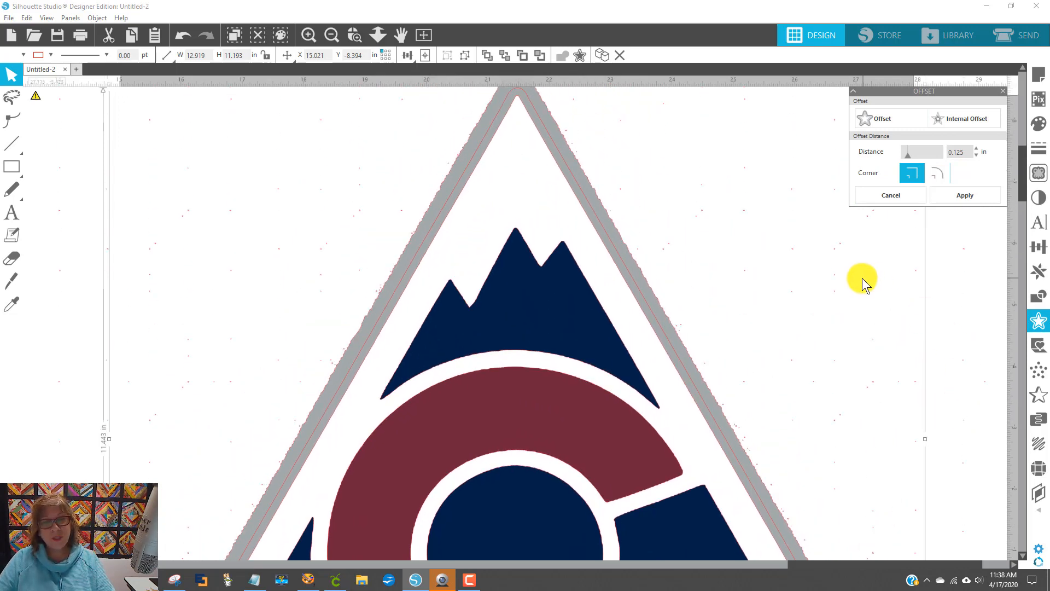
scroll(862, 278, up, 2)
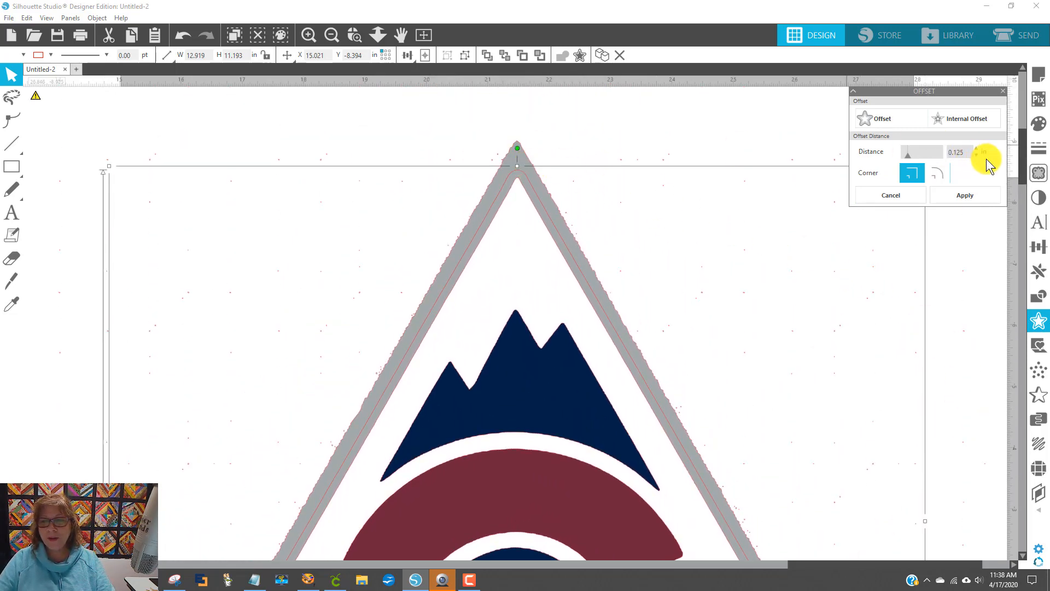
Step: Increase the white triangle's offset distance to 0.375 in and move the jagged grey triangle off the logo
click(977, 150)
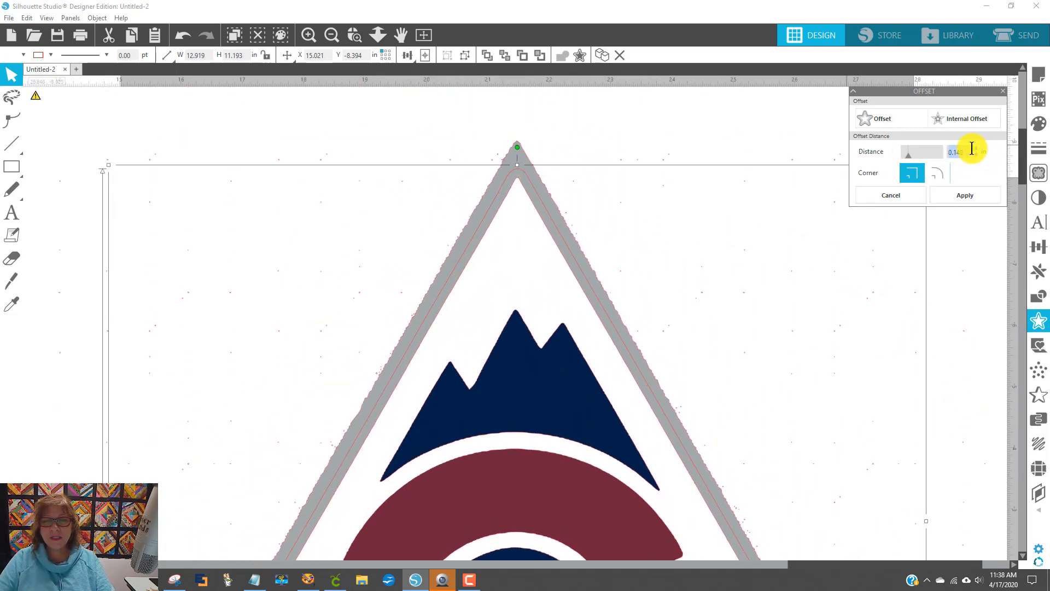
click(976, 148)
click(976, 147)
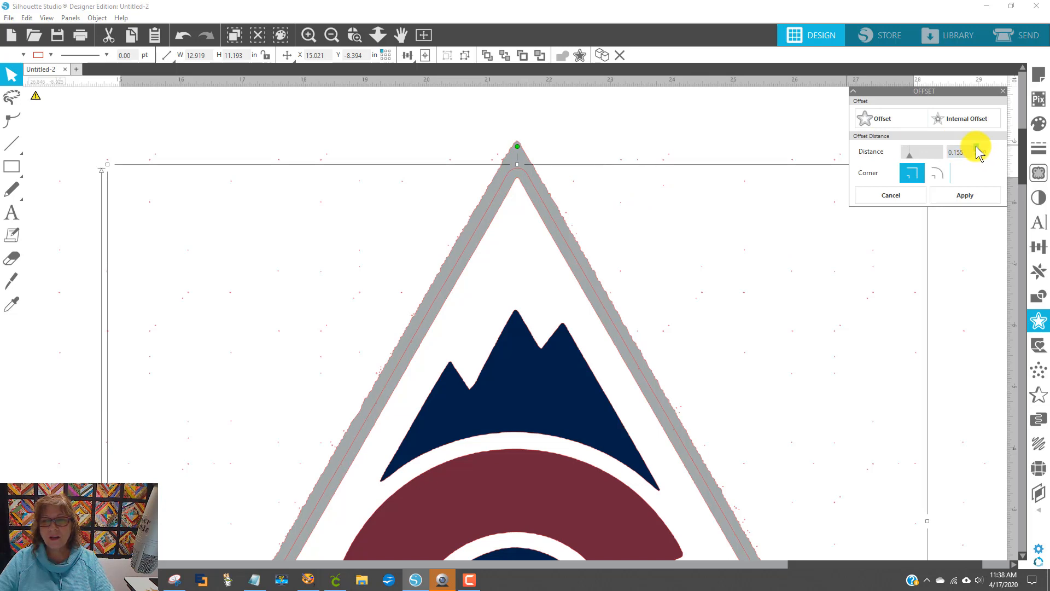
click(975, 146)
click(975, 146)
click(975, 146)
click(976, 146)
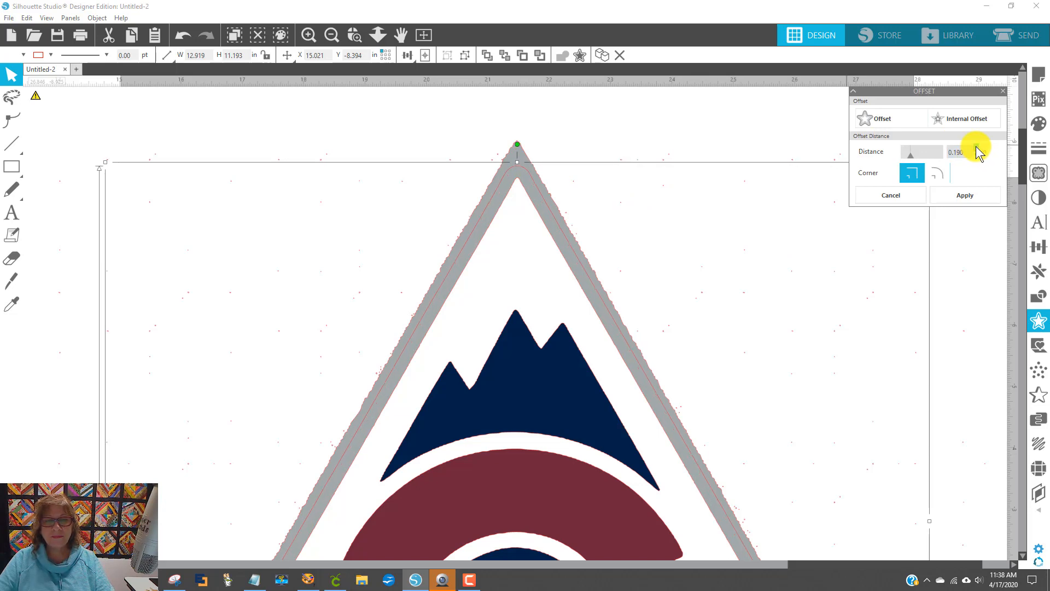
click(975, 146)
click(976, 146)
click(975, 146)
click(976, 146)
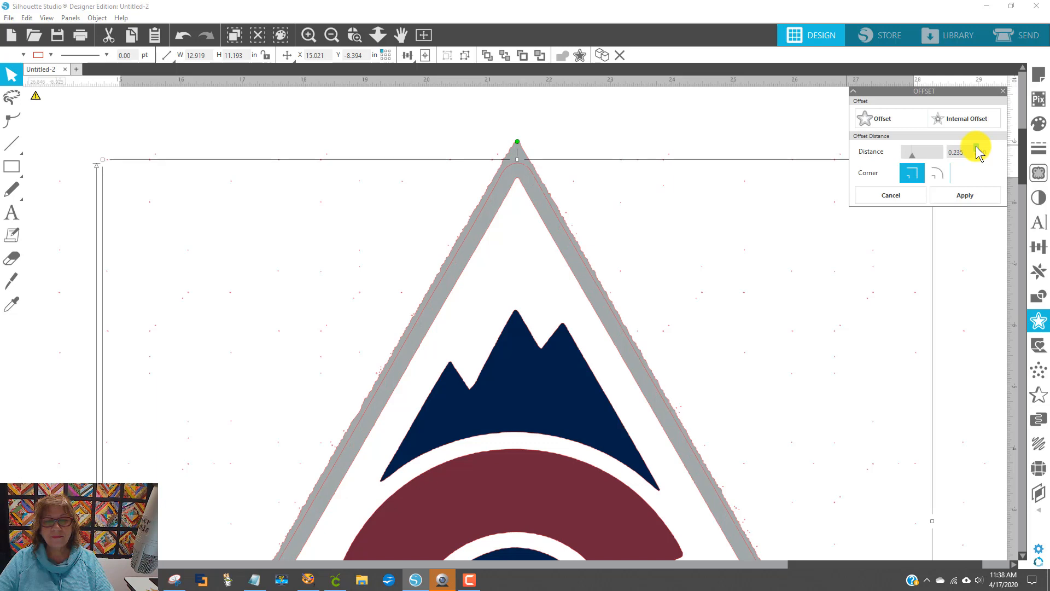
click(976, 146)
click(976, 146)
click(976, 146)
click(976, 146)
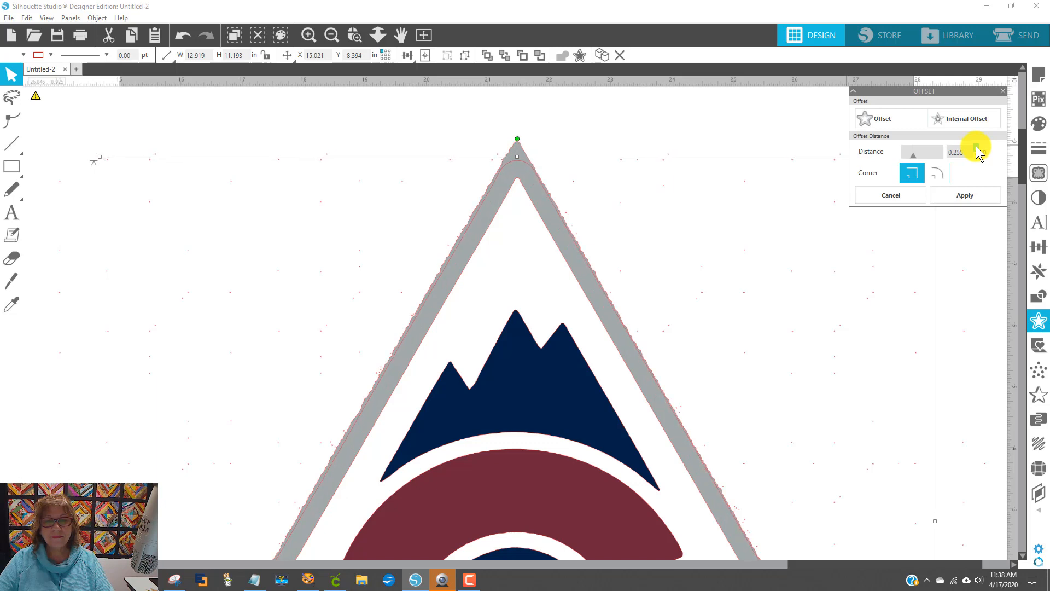
click(975, 146)
click(975, 146)
click(975, 146)
click(975, 146)
click(976, 146)
click(975, 146)
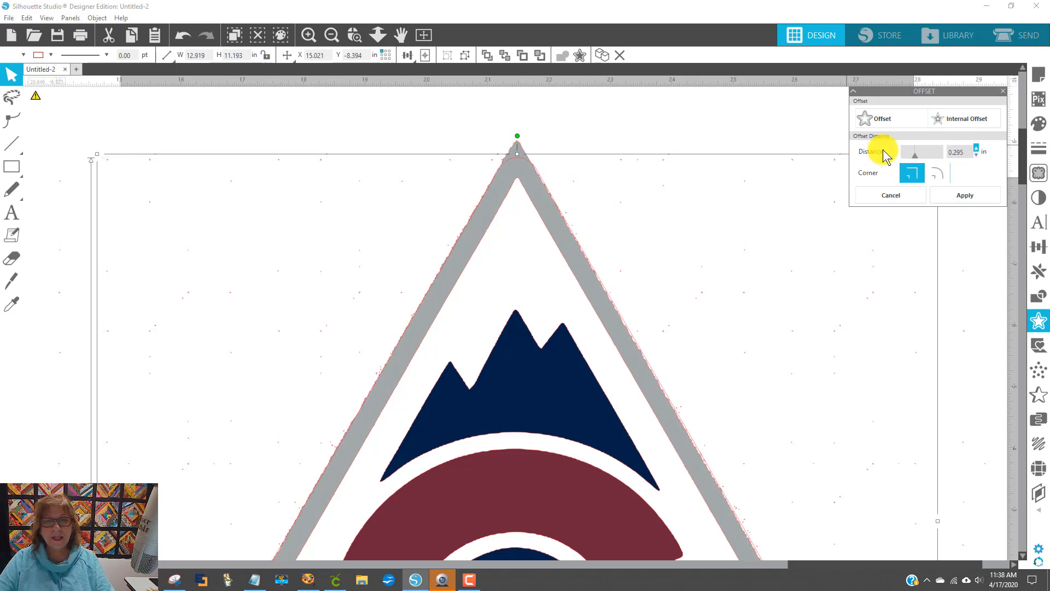
click(790, 103)
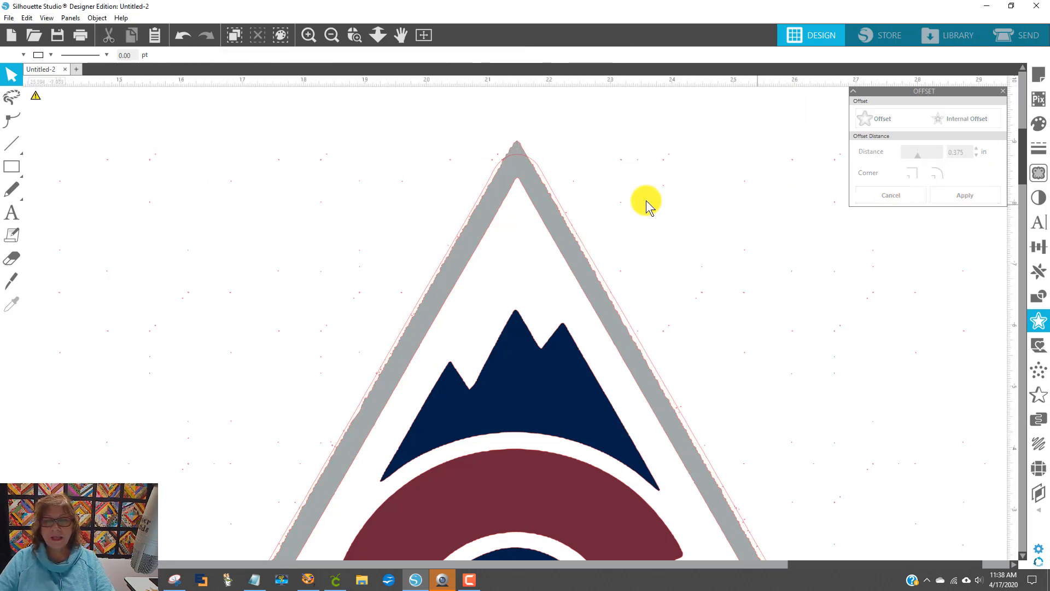
drag(516, 148, 35, 155)
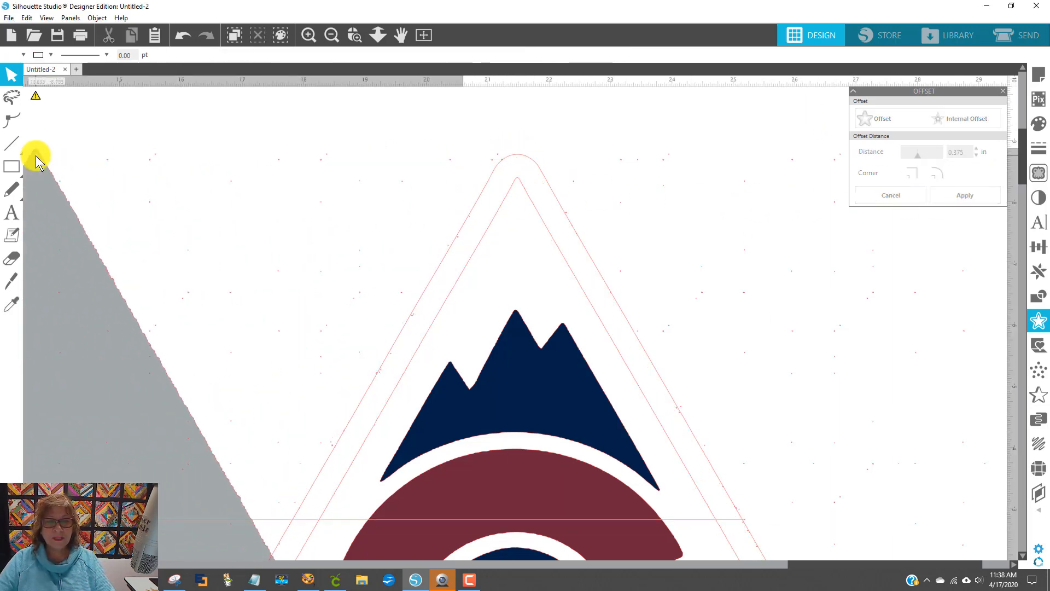
key(backslash)
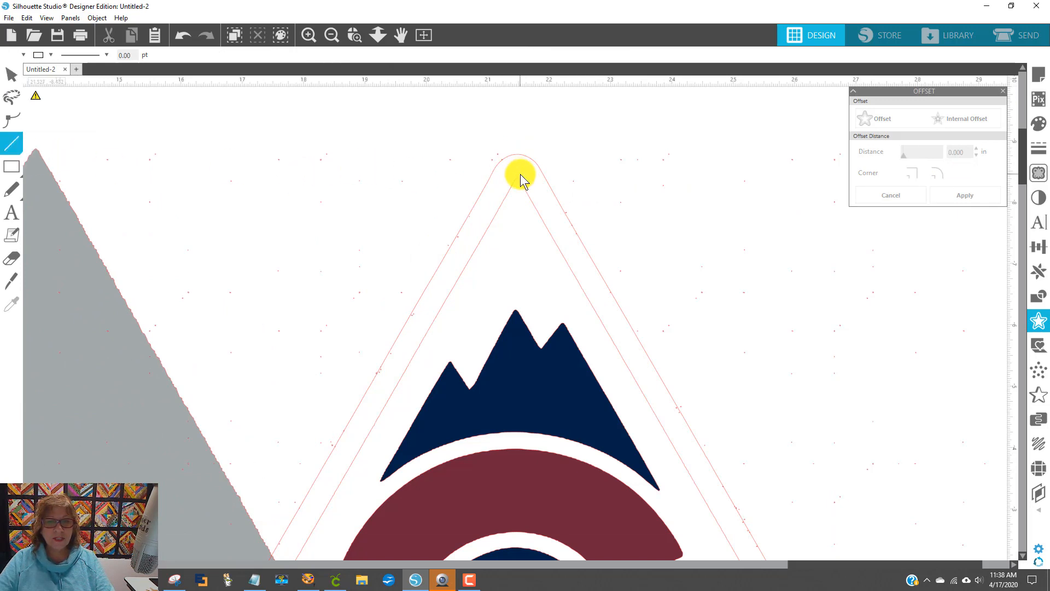
mouse_move(520, 174)
mouse_down()
mouse_move(337, 99)
mouse_move(461, 118)
mouse_up()
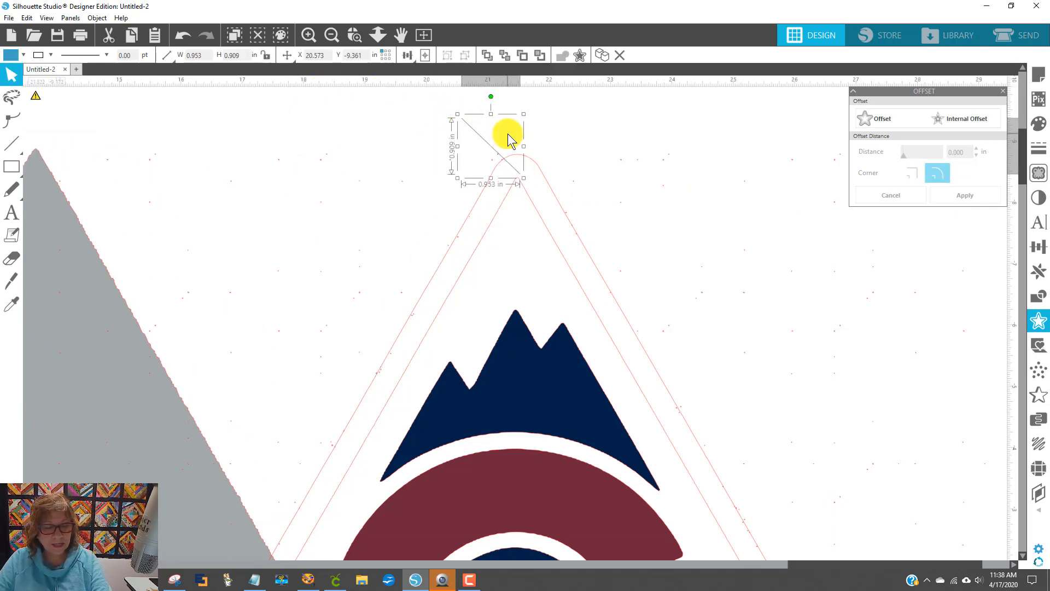
key(Delete)
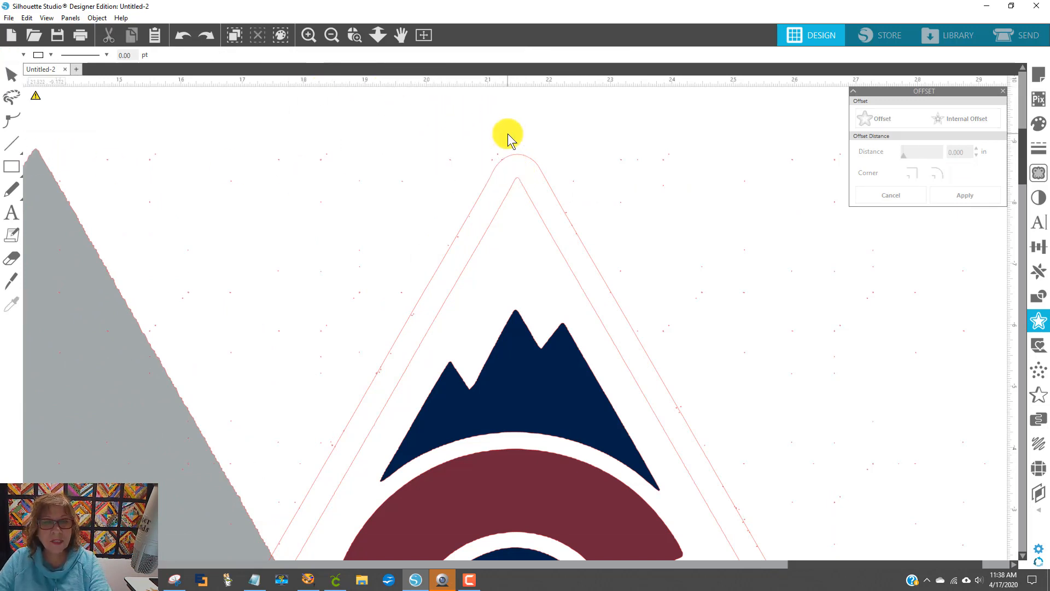
Step: Fill the new offset outline around the white triangle with the same grey as the old outer triangle
click(10, 79)
click(518, 160)
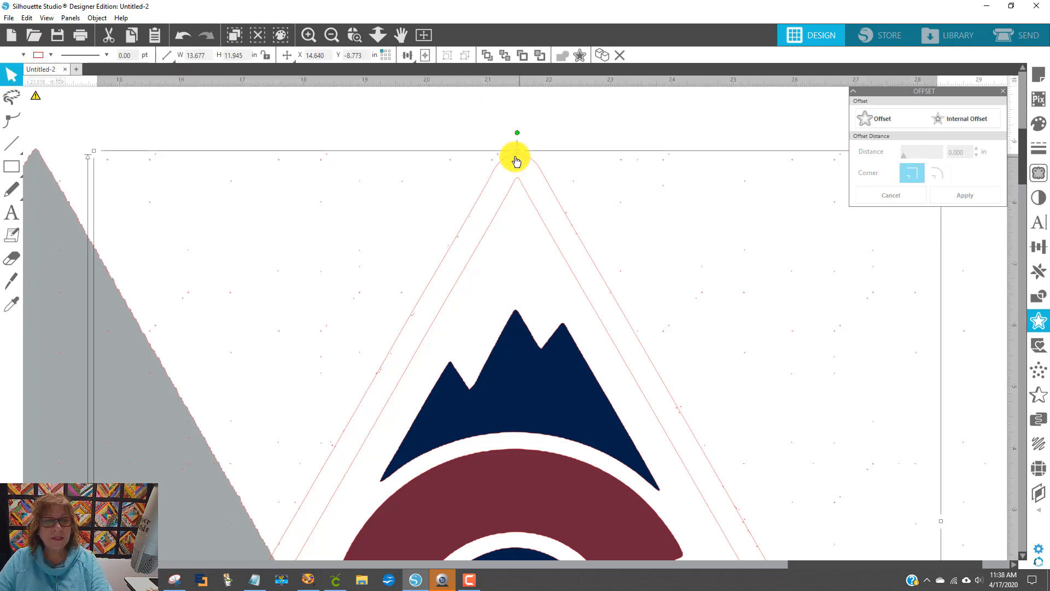
click(8, 57)
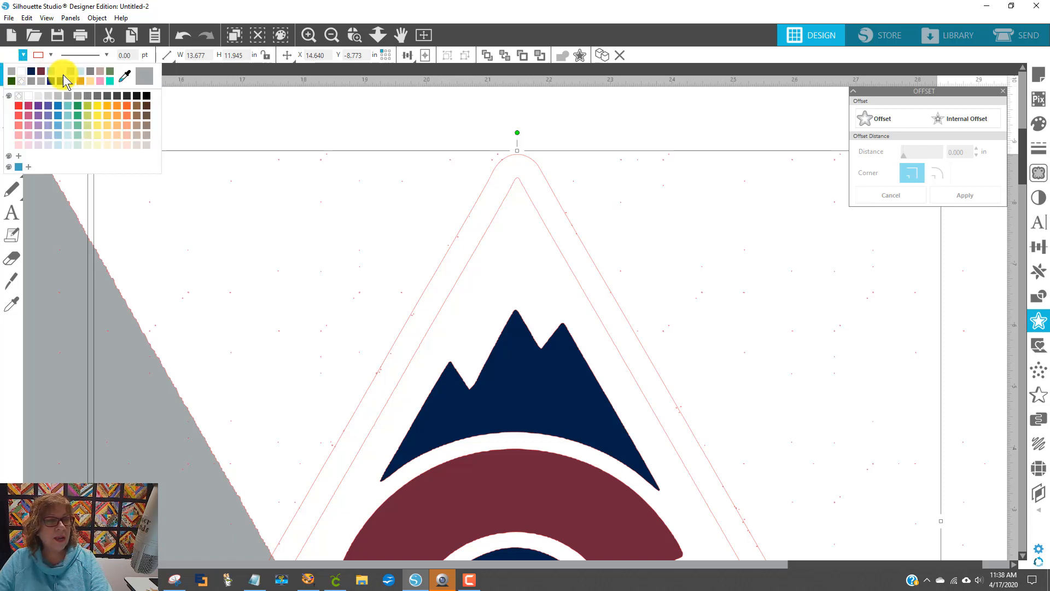
click(32, 80)
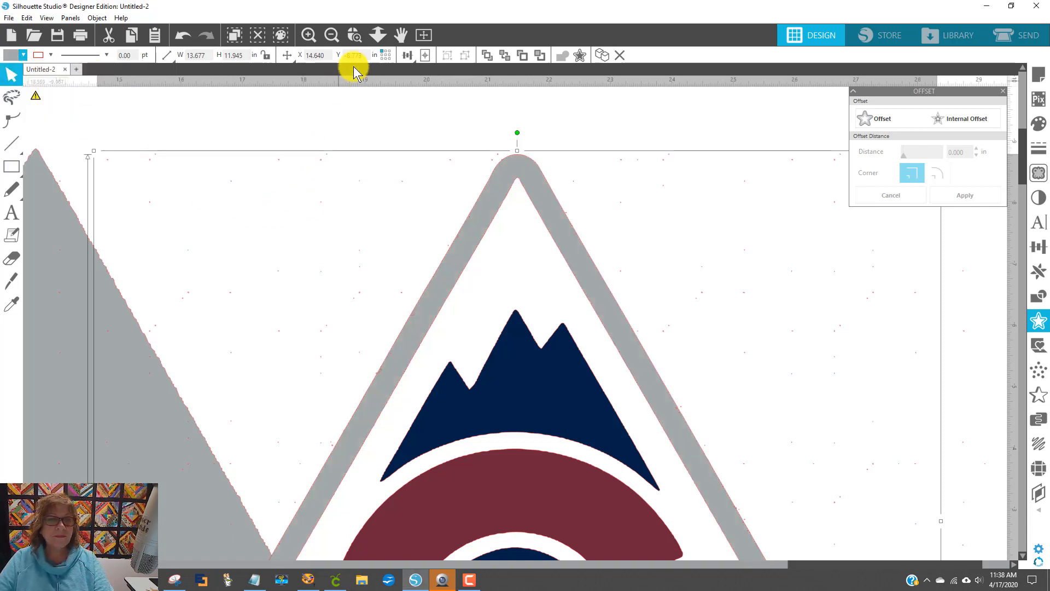
Step: Move the old jagged grey triangle farther from the logo and compare its edge up close with the new offset border
click(332, 35)
click(331, 36)
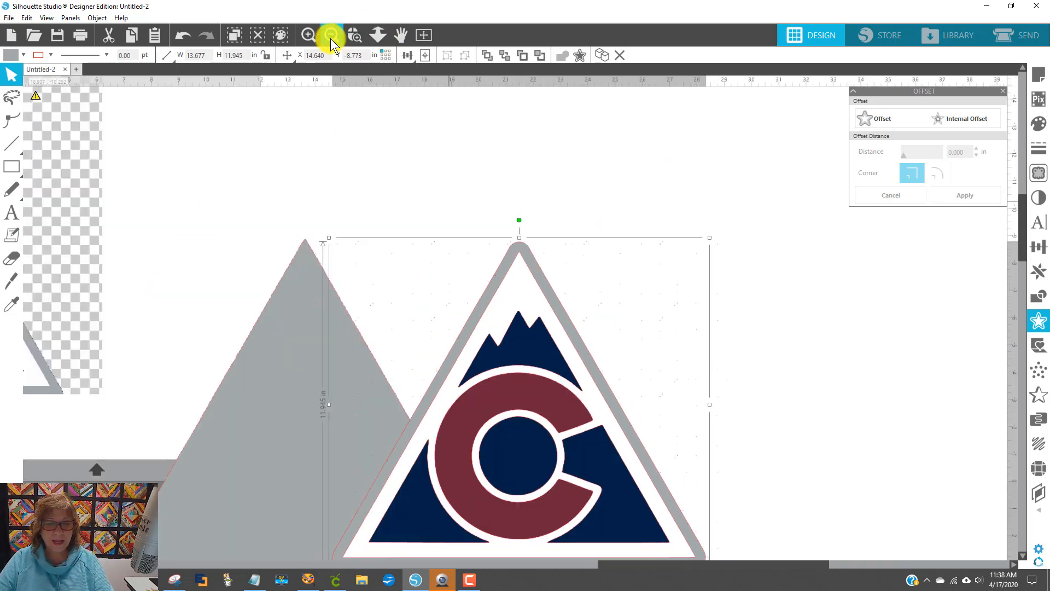
drag(284, 326, 362, 286)
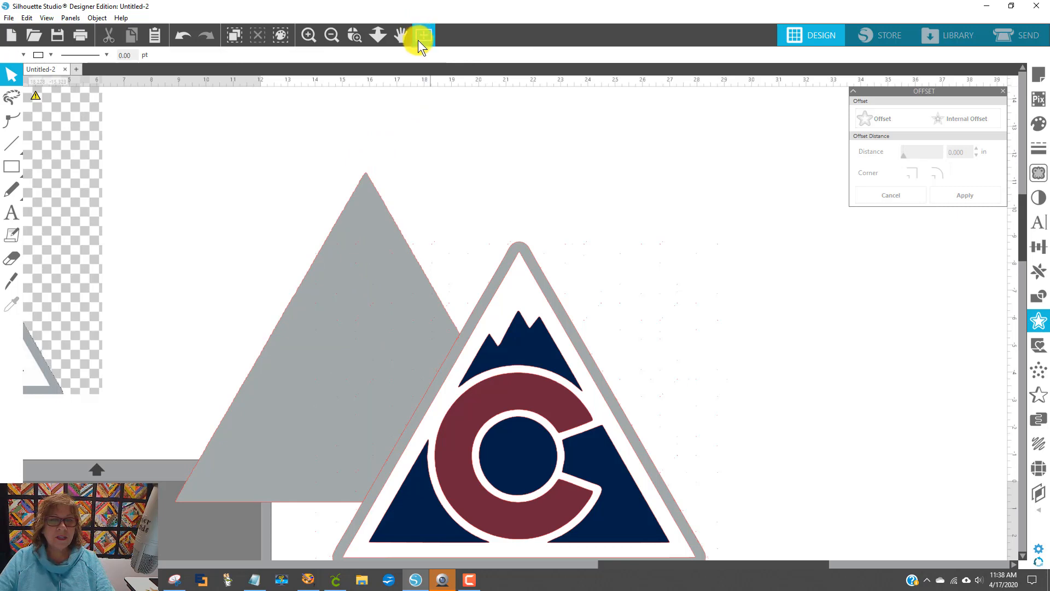
click(355, 35)
drag(342, 153, 593, 297)
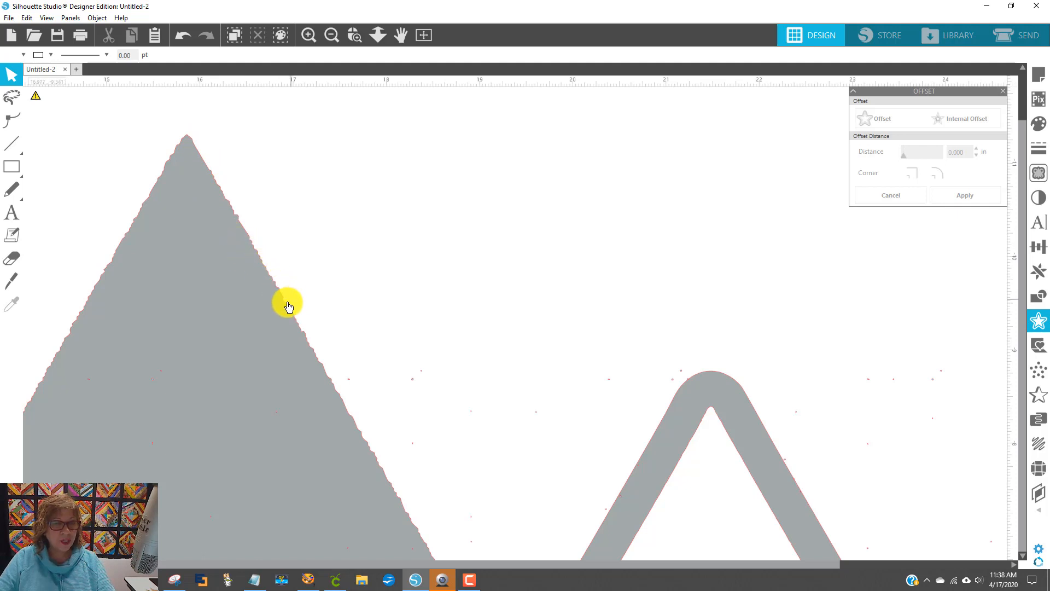
drag(279, 348, 20, 287)
click(774, 285)
scroll(771, 270, down, 3)
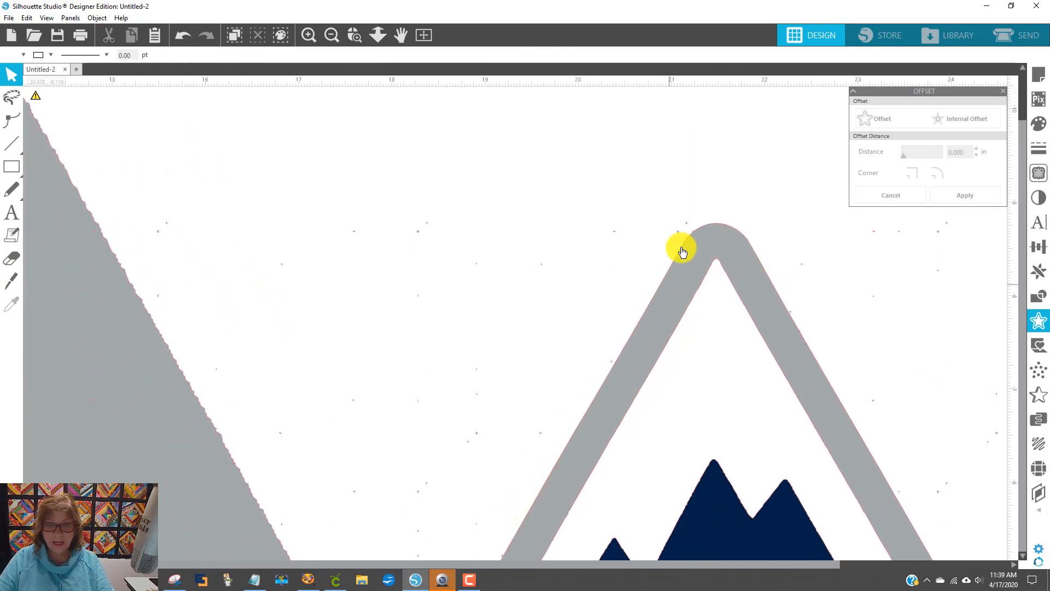
Step: Move the old jagged grey triangle clear of the logo and delete it
scroll(903, 416, down, 2)
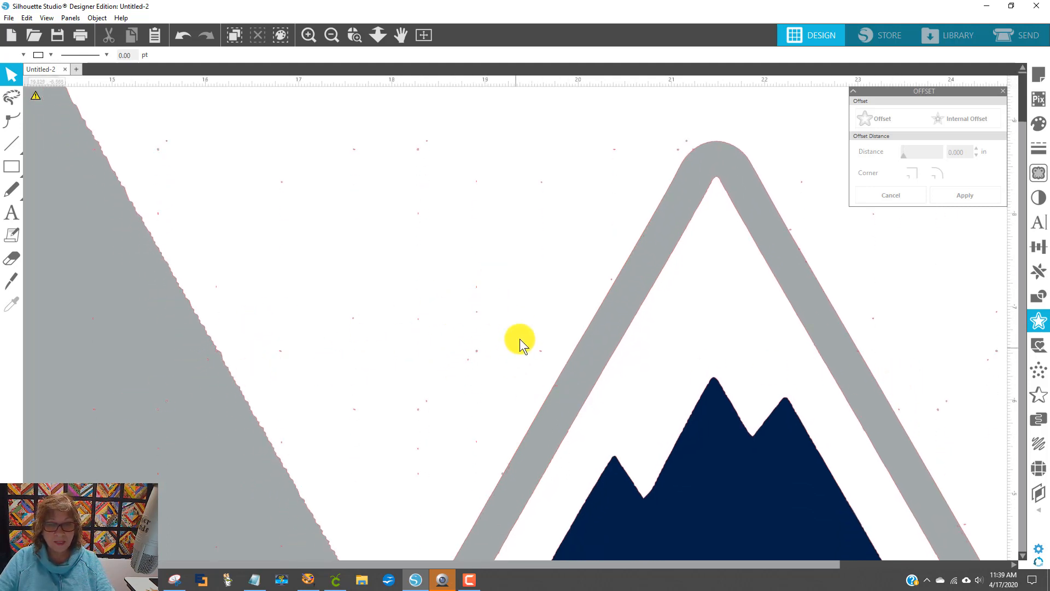
scroll(315, 323, down, 1)
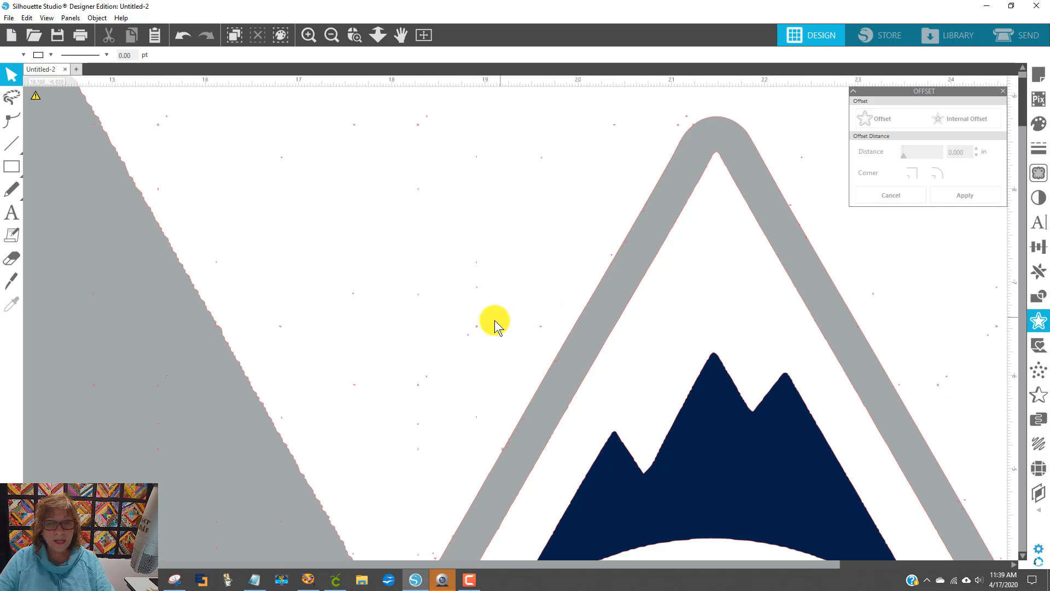
click(235, 429)
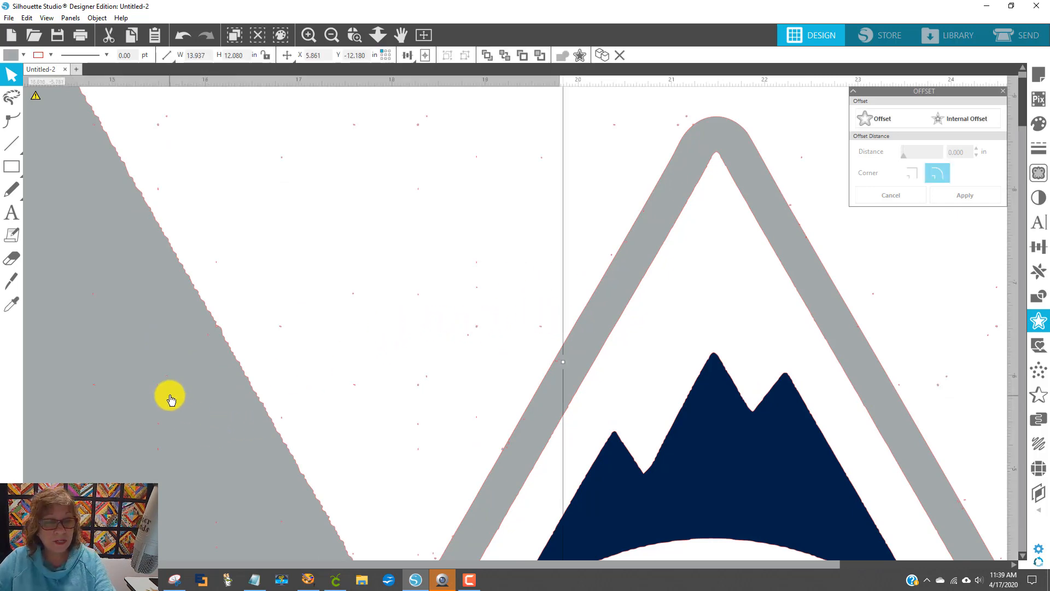
click(334, 35)
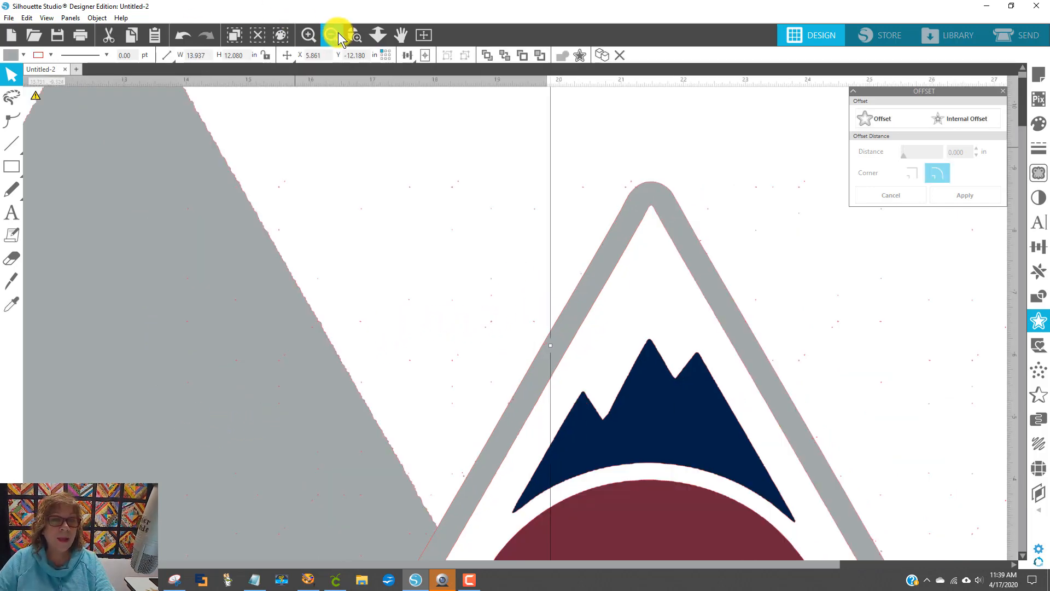
click(335, 36)
click(336, 36)
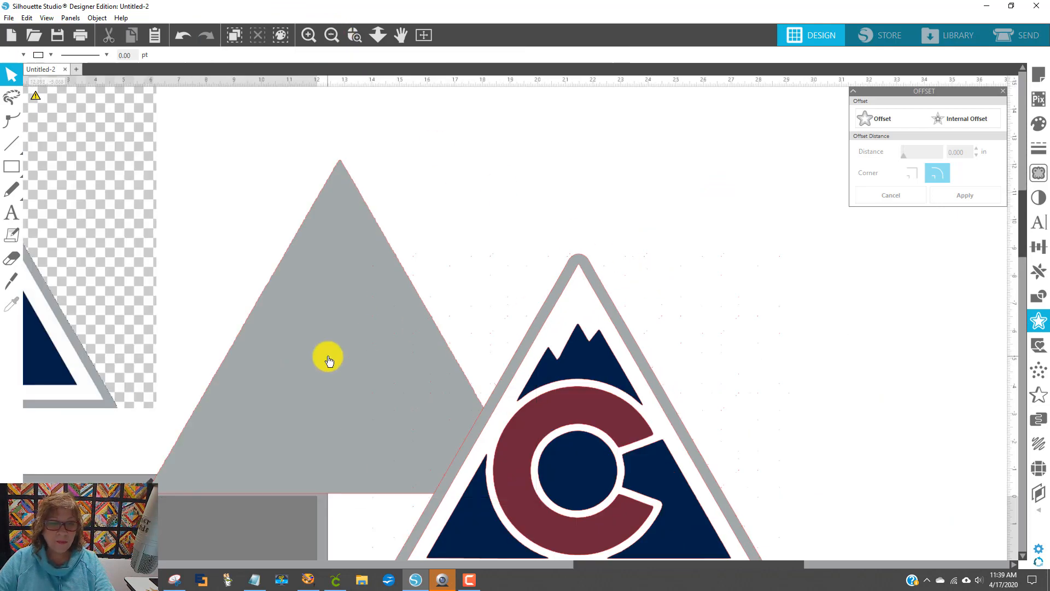
drag(326, 356, 270, 260)
click(289, 263)
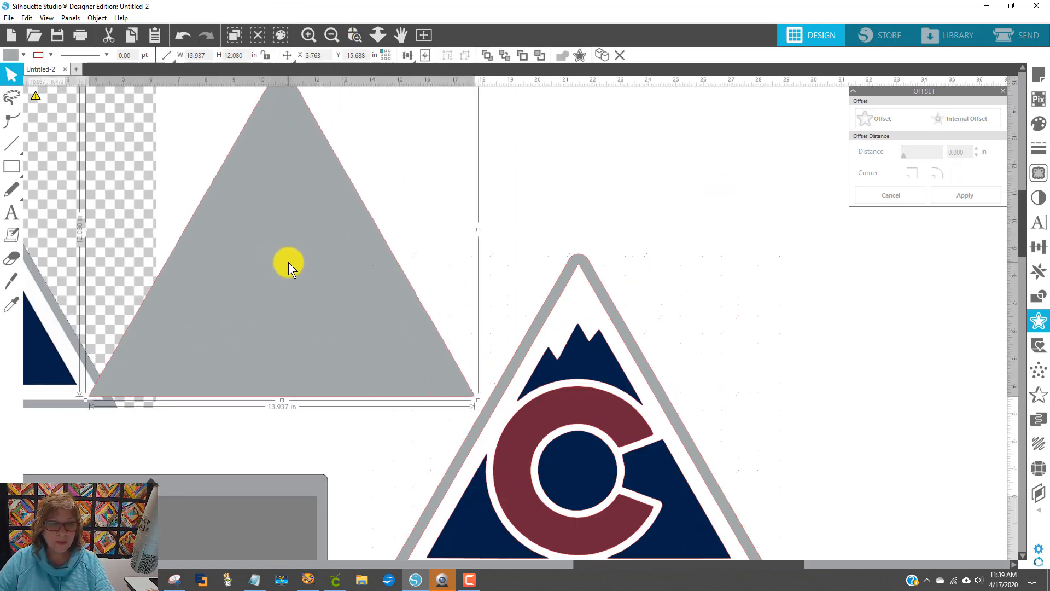
key(Delete)
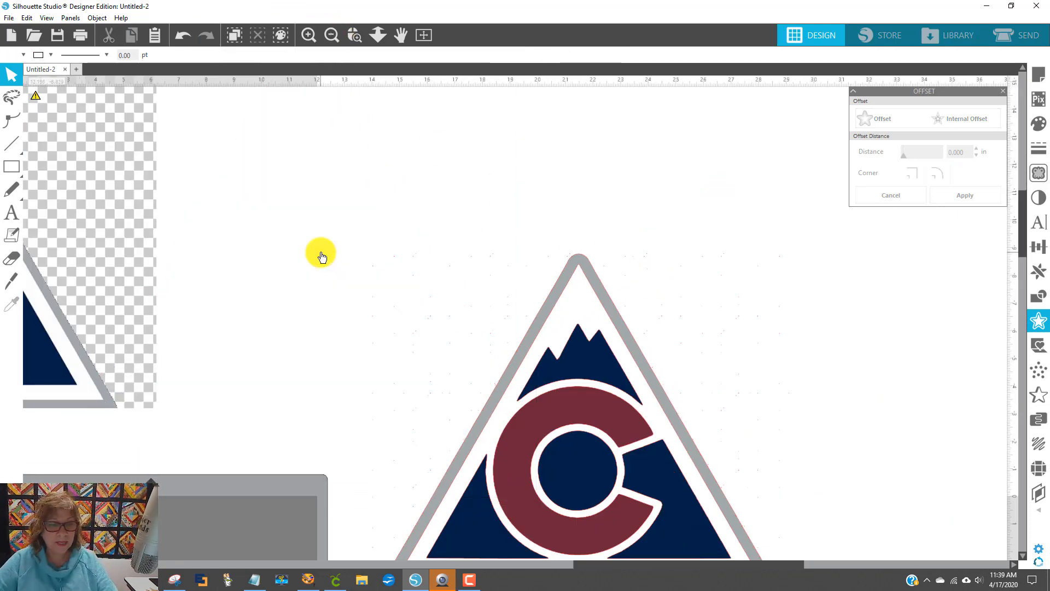
Step: Delete the original logo source image with the checkered background
scroll(328, 254, down, 3)
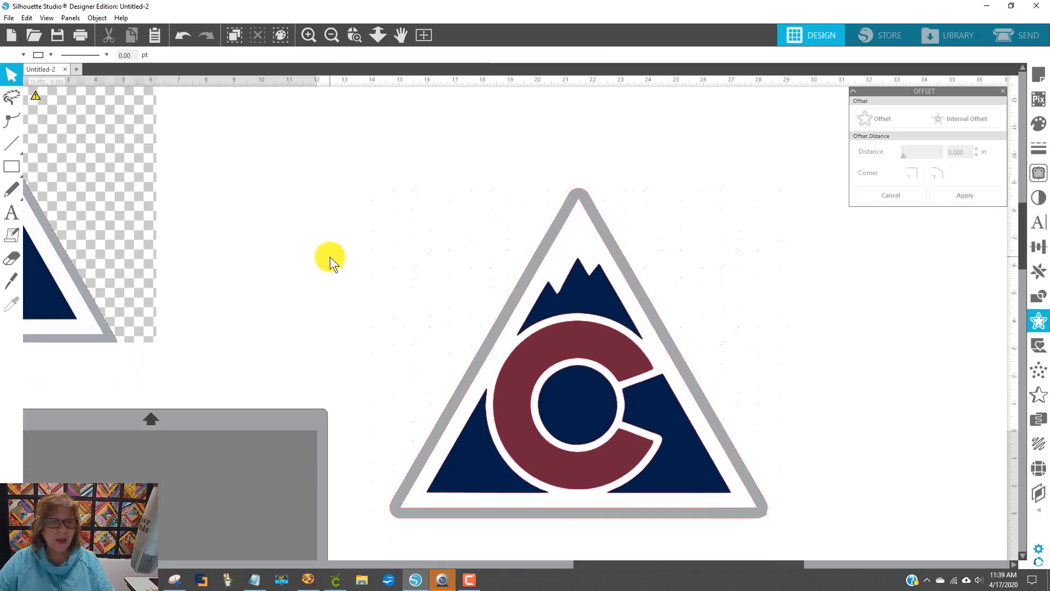
click(88, 222)
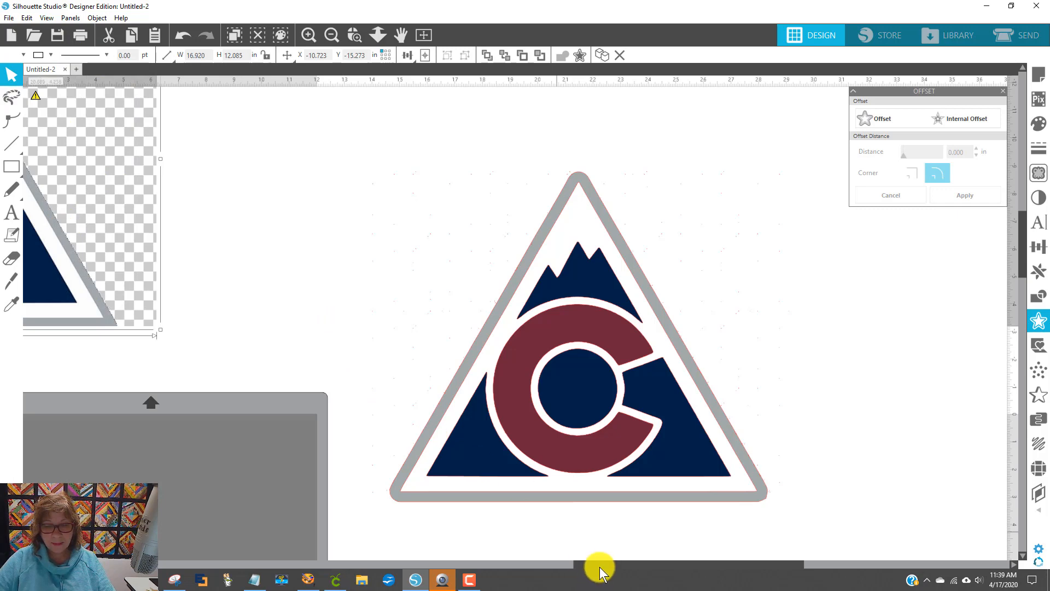
drag(600, 569, 461, 566)
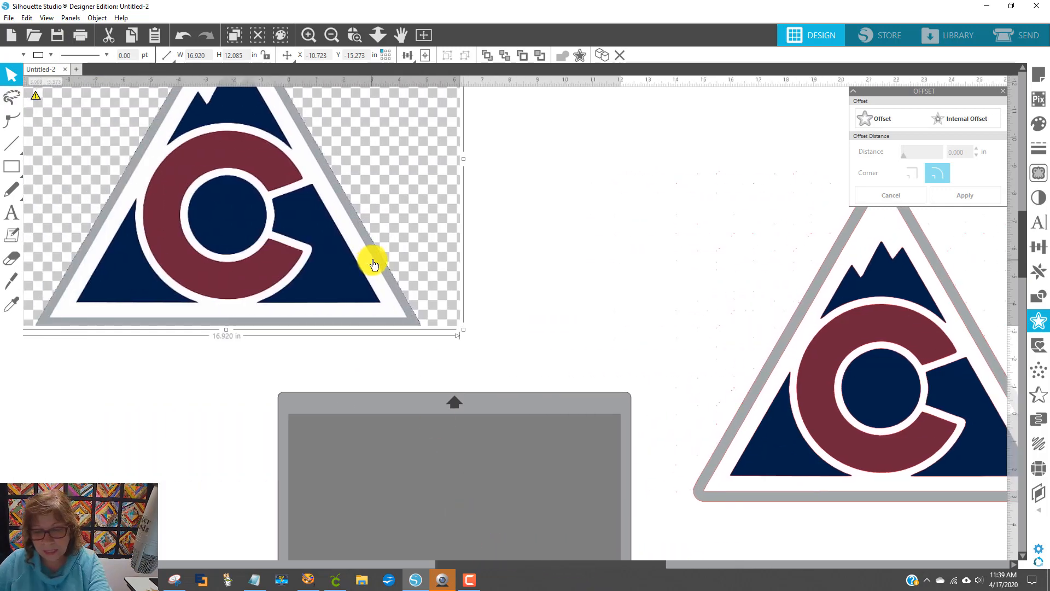
key(Delete)
scroll(520, 229, down, 2)
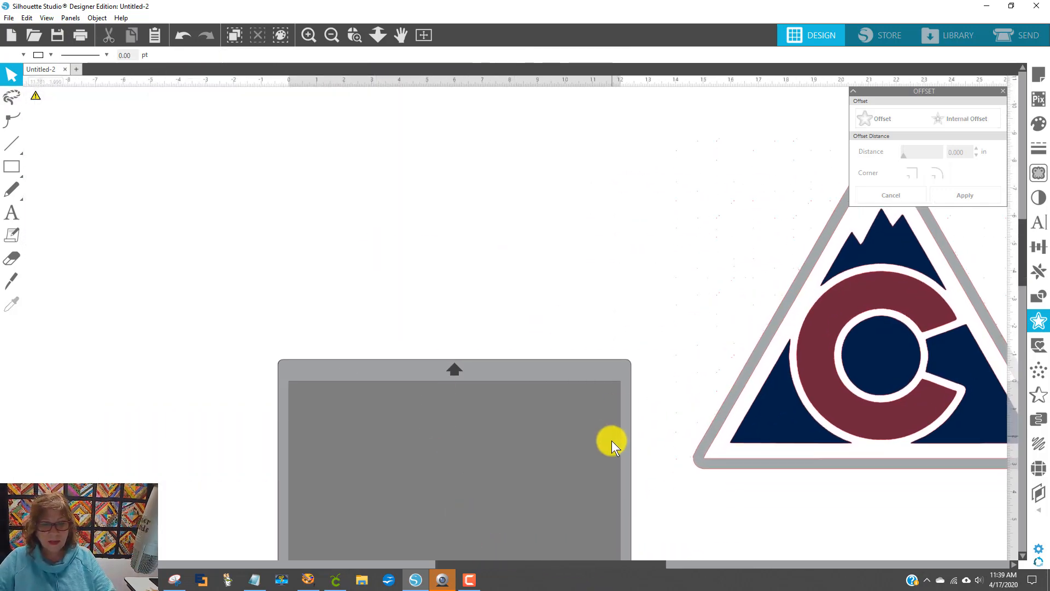
Step: Delete the leftover cluster of overlapping traced logo shapes on the far side of the cutting mat
scroll(615, 376, down, 3)
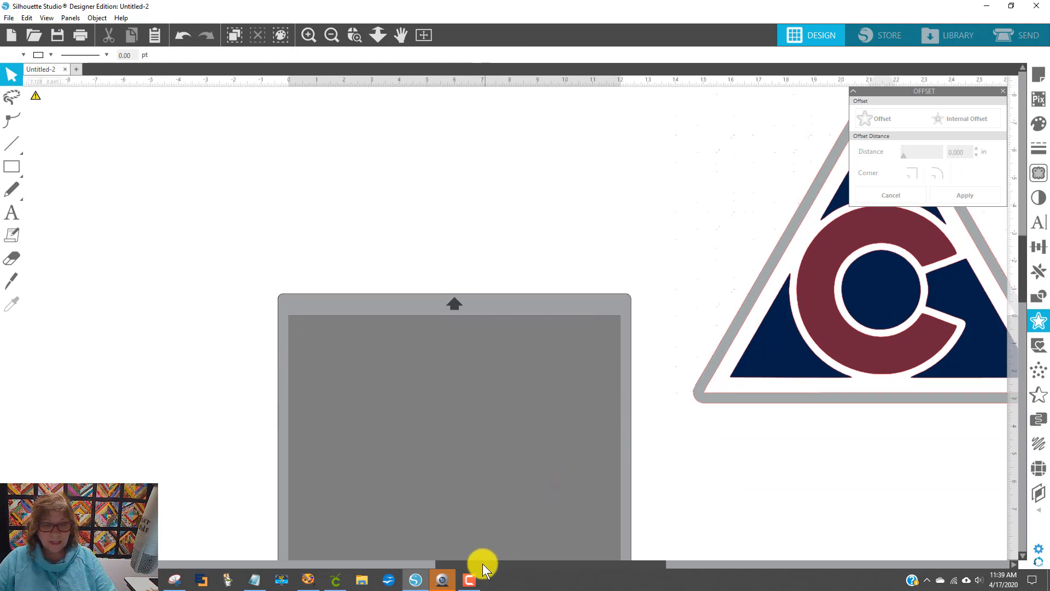
drag(482, 564, 316, 534)
click(132, 310)
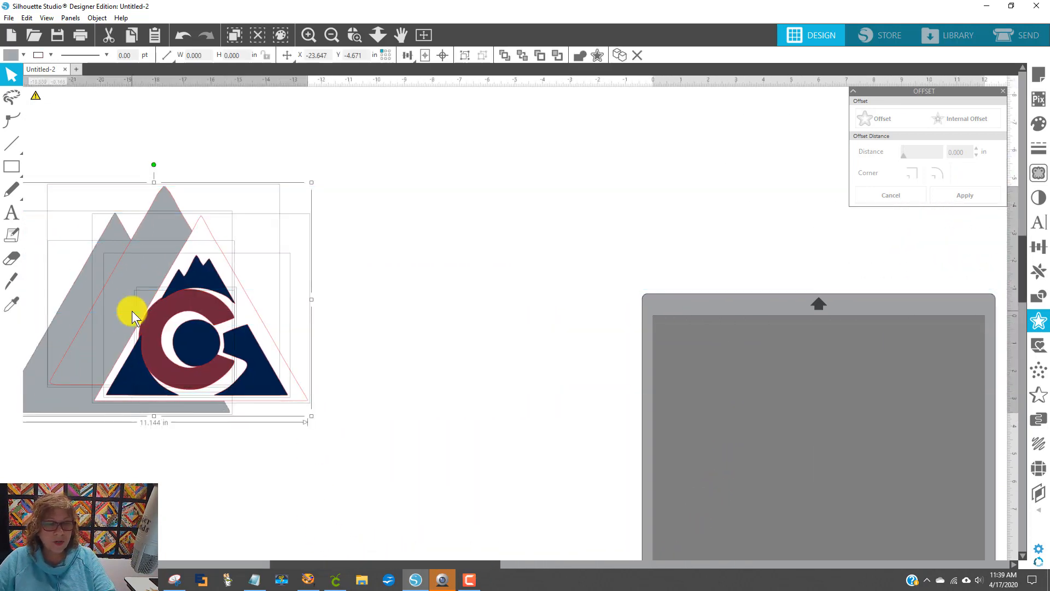
key(Delete)
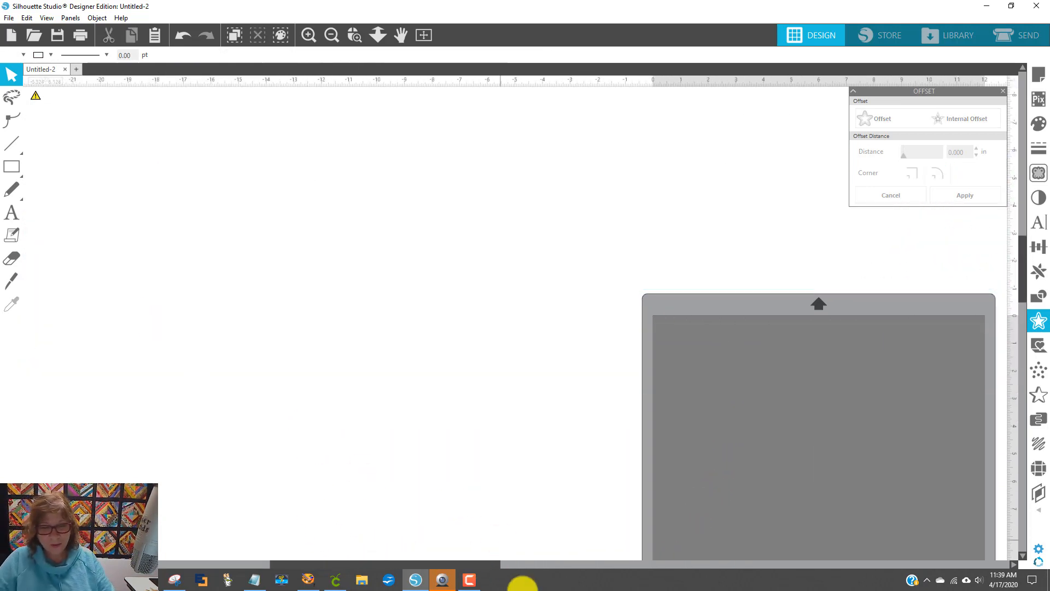
Step: Examine the stray specks around the apex and sides of the remaining logo
drag(476, 563, 763, 583)
scroll(952, 423, up, 3)
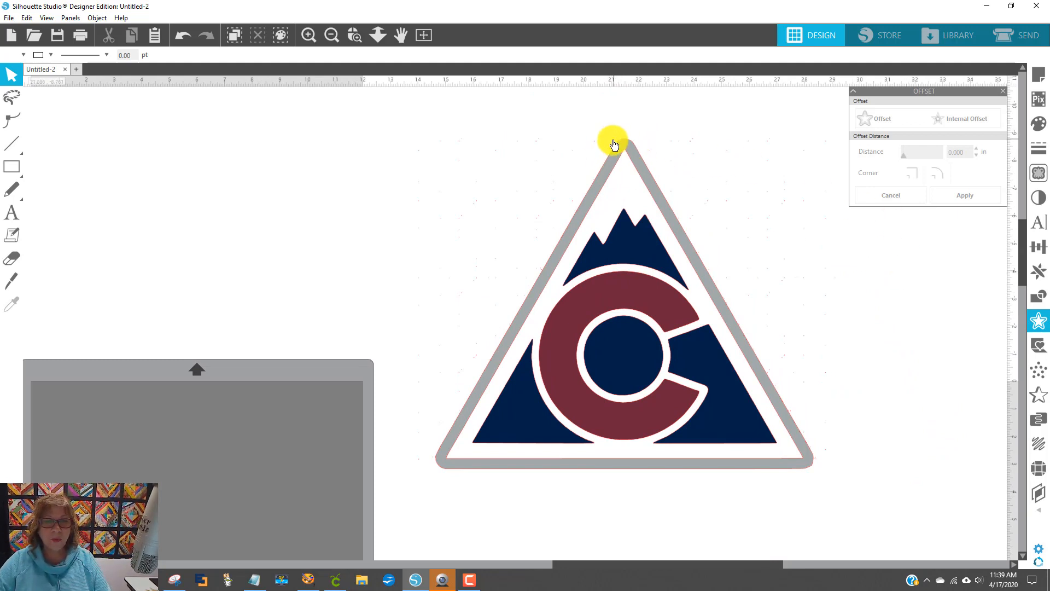
drag(581, 110, 668, 147)
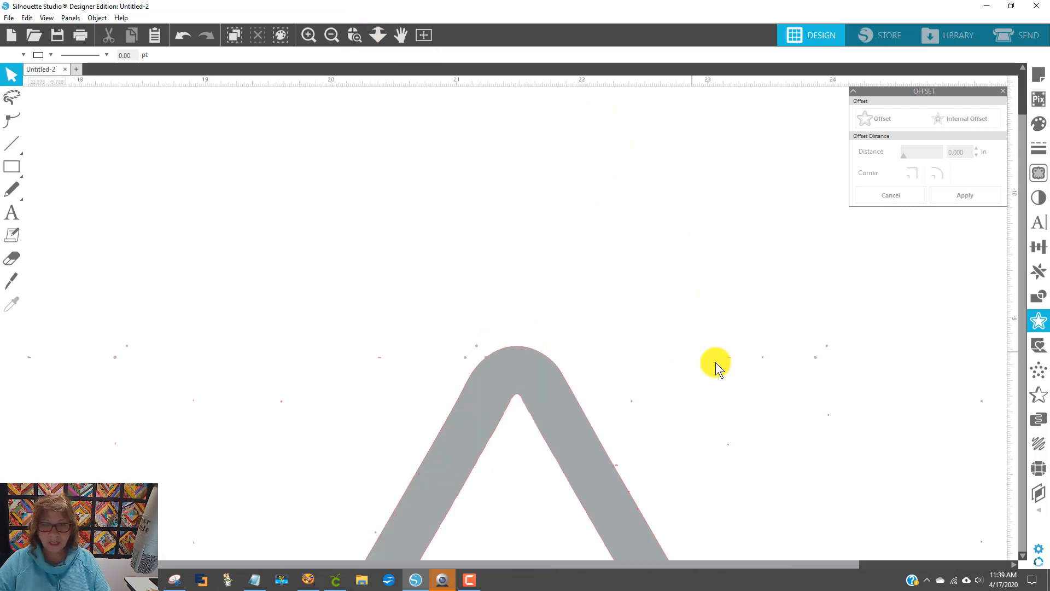
click(331, 33)
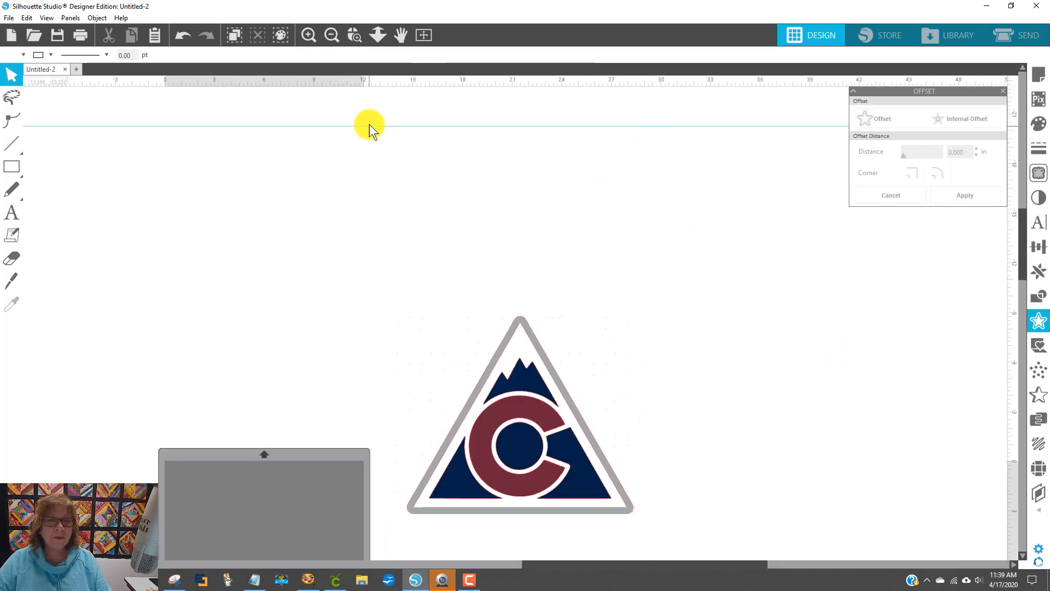
drag(369, 123, 398, 51)
scroll(587, 258, down, 3)
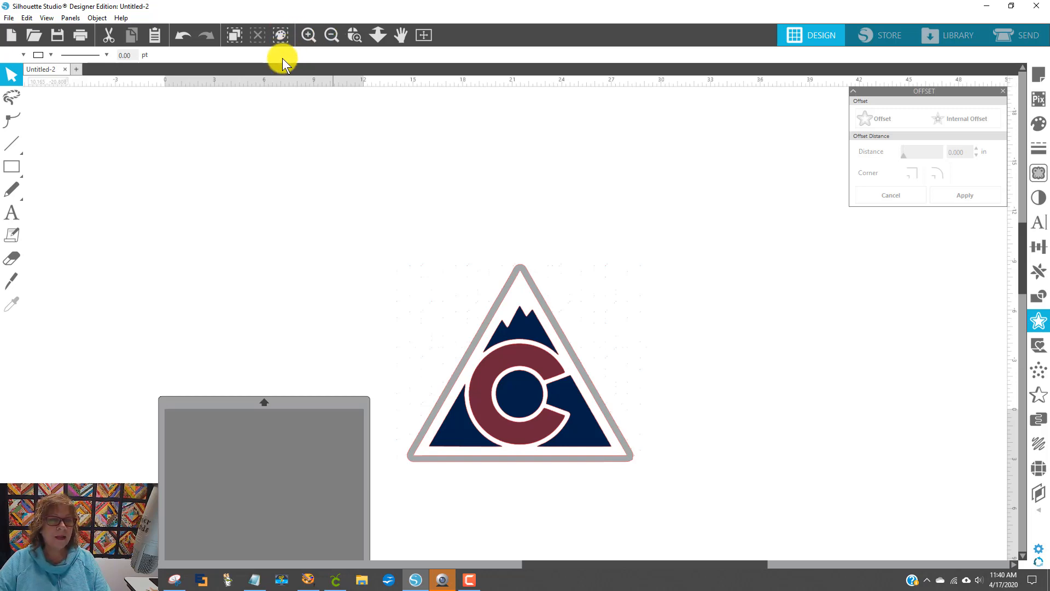
Step: Open Select by Color, compare the line and fill color lists, and leave it set to By Fill
click(280, 36)
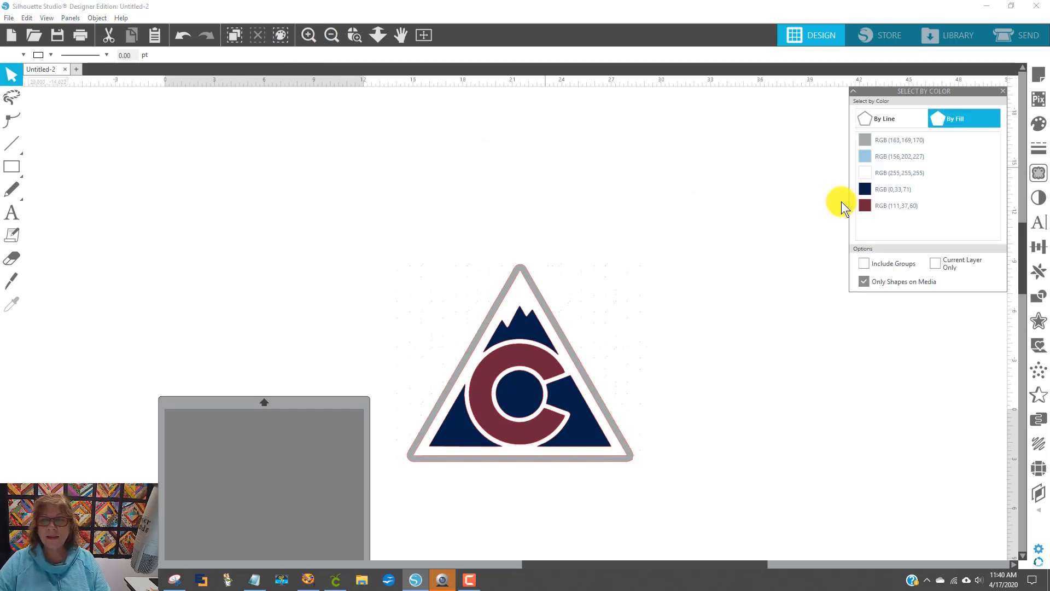
click(888, 114)
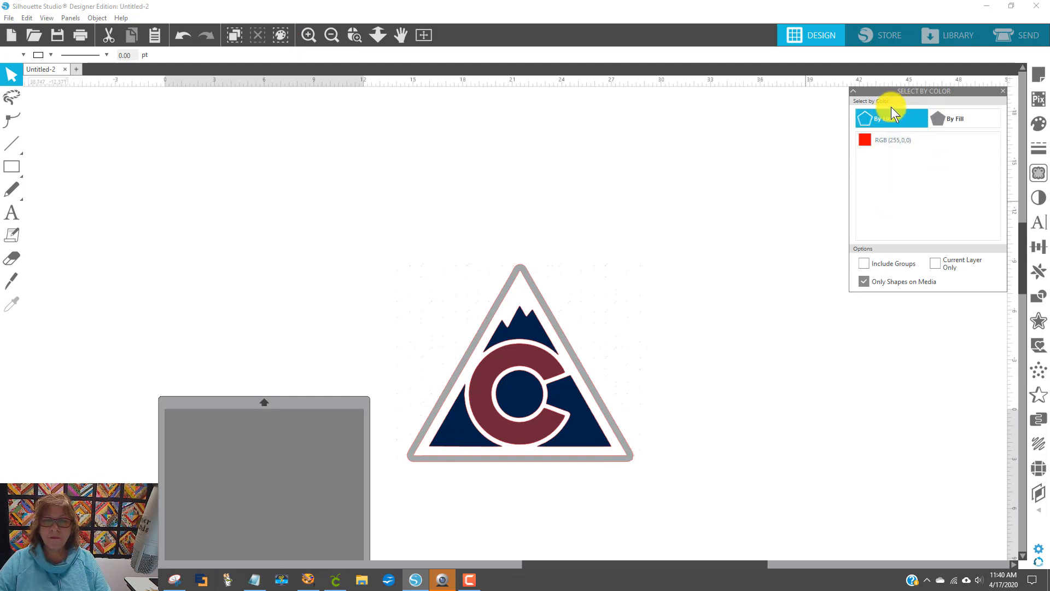
click(963, 113)
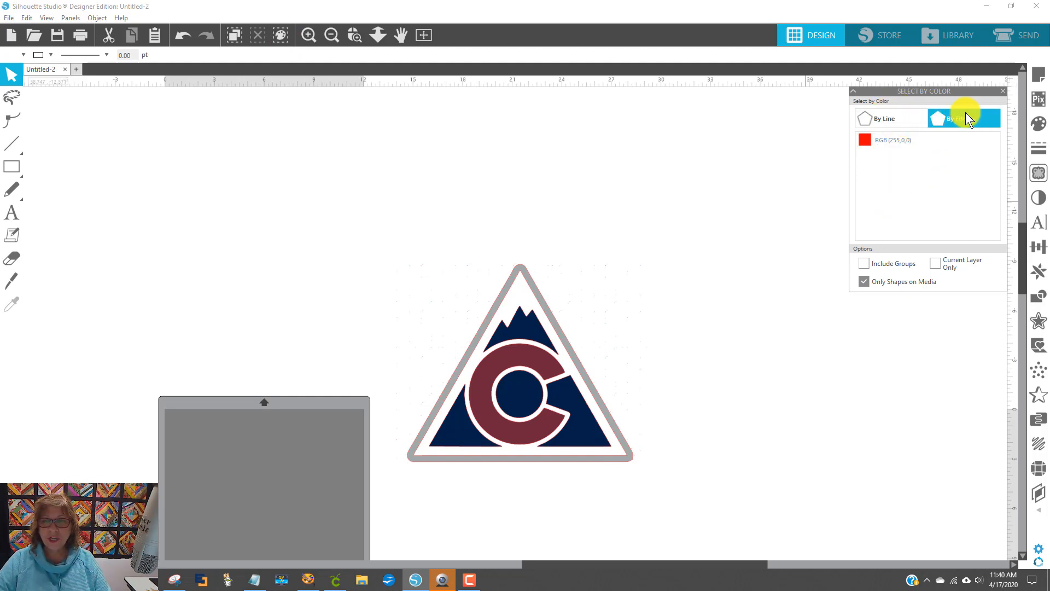
click(891, 120)
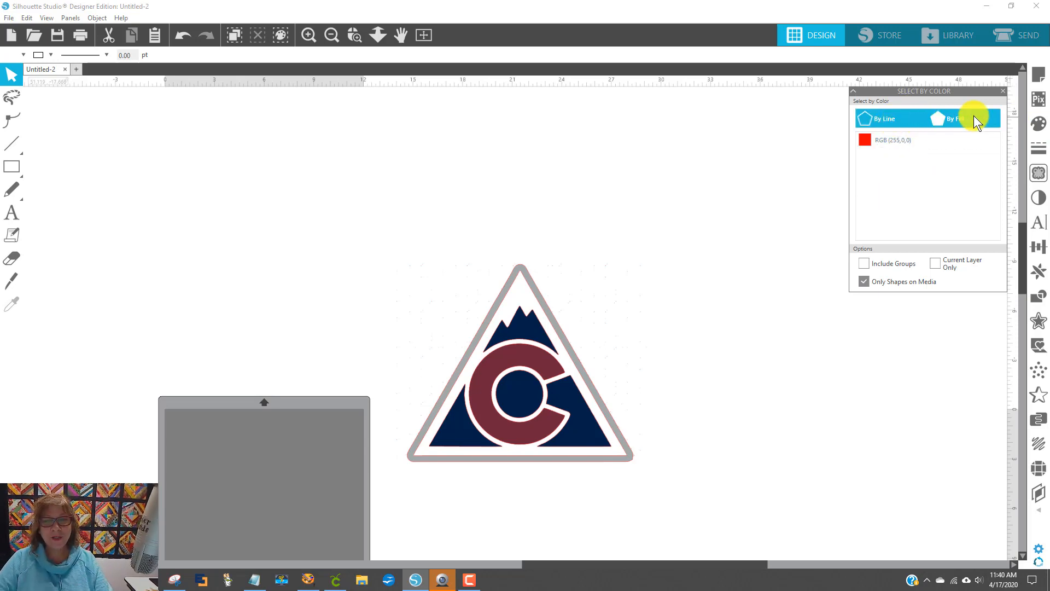
click(975, 129)
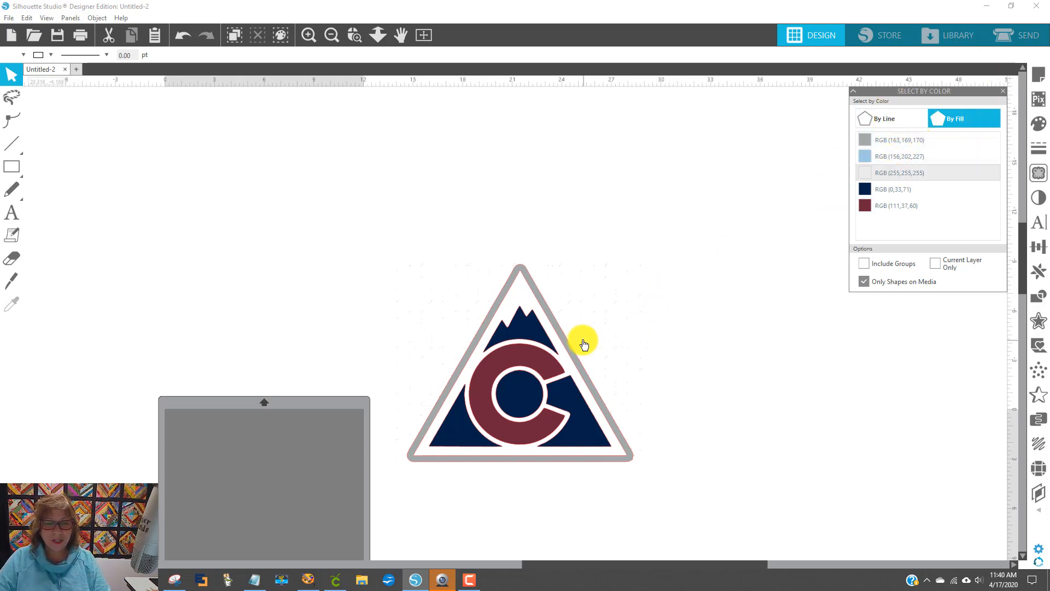
Step: Move the grey border, white triangle and maroon C clear of the specks, stacking them together to the right of the navy shapes
drag(568, 345, 972, 410)
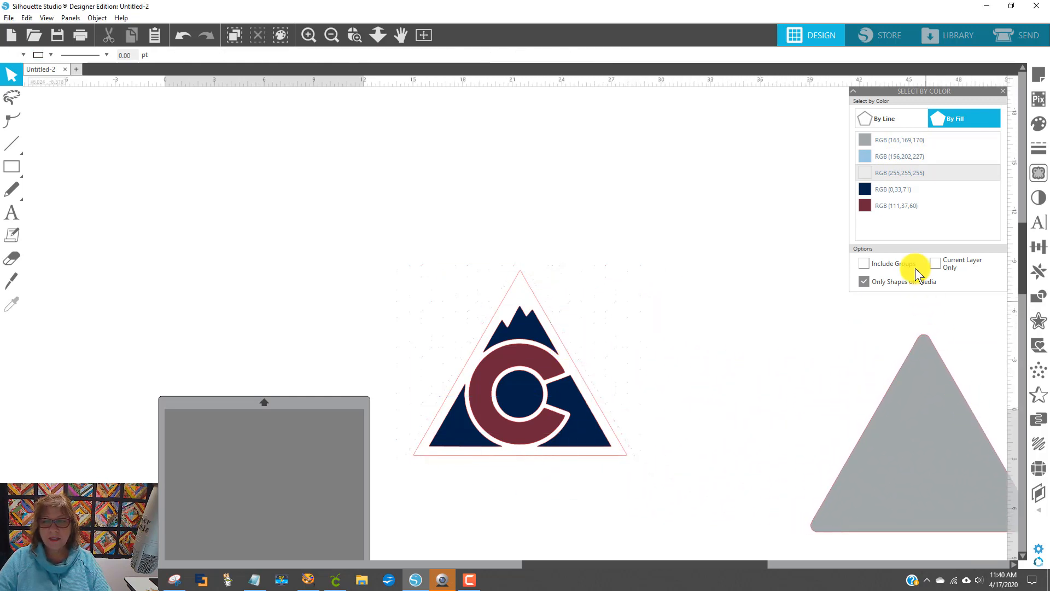
click(887, 174)
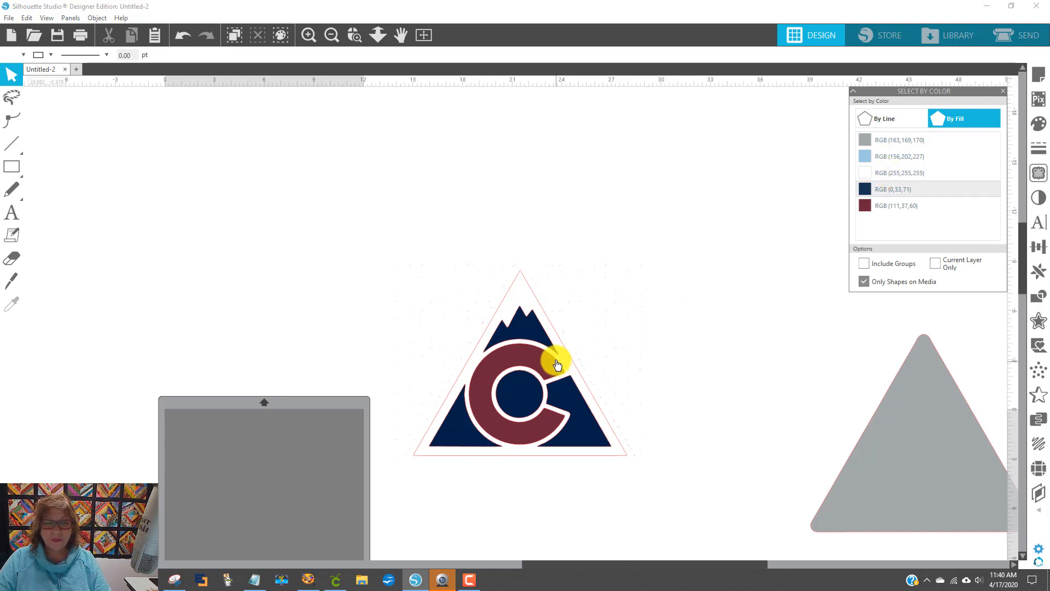
drag(559, 353, 963, 419)
drag(520, 357, 923, 428)
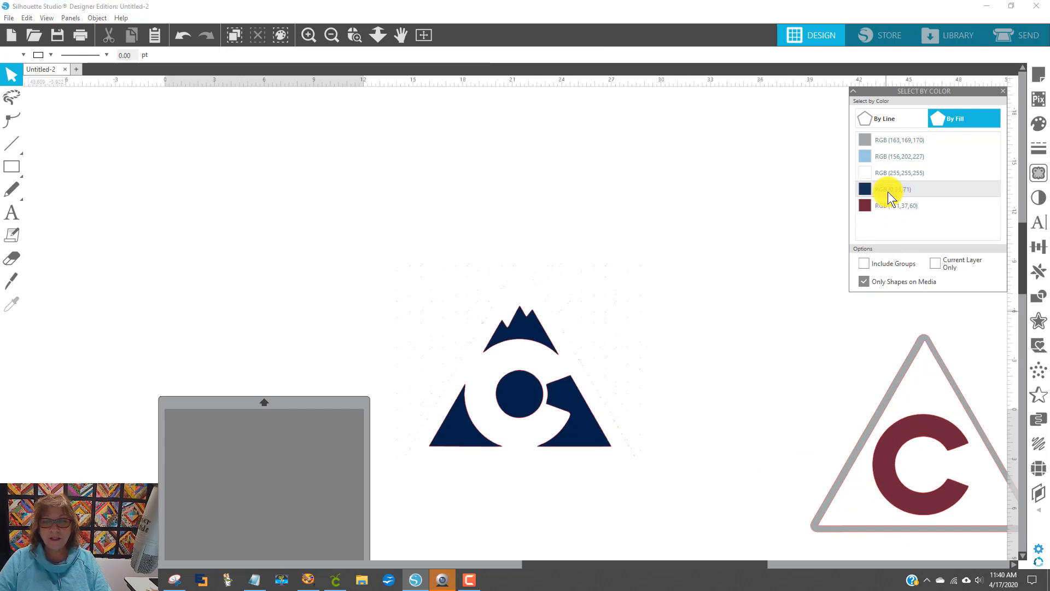
Step: With Only Shapes on Media off, make a compound path from all shapes filled RGB (0,33,71) and move it onto the relocated logo
scroll(709, 405, down, 2)
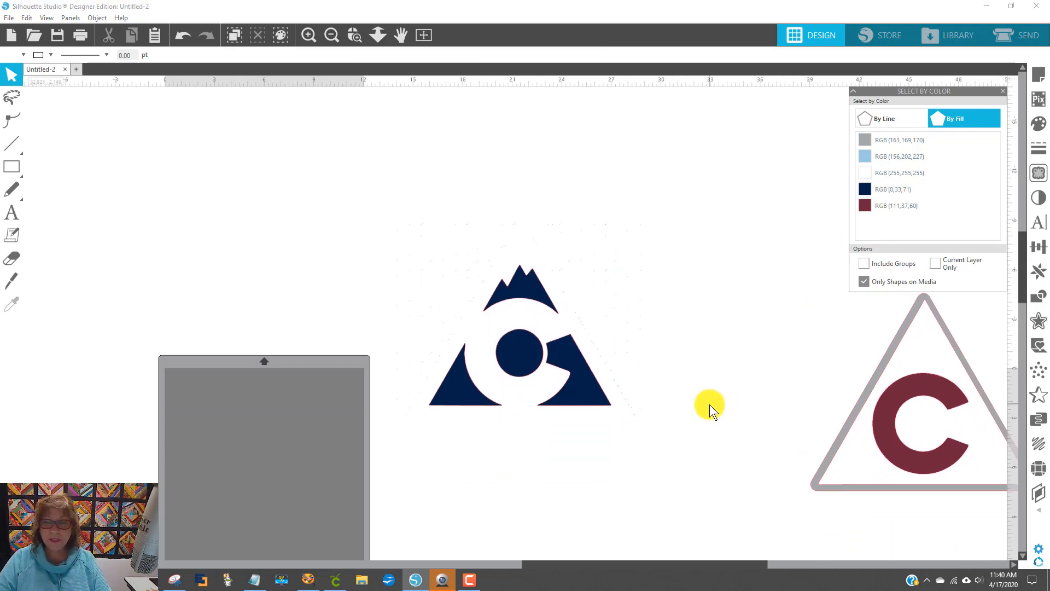
scroll(710, 405, down, 2)
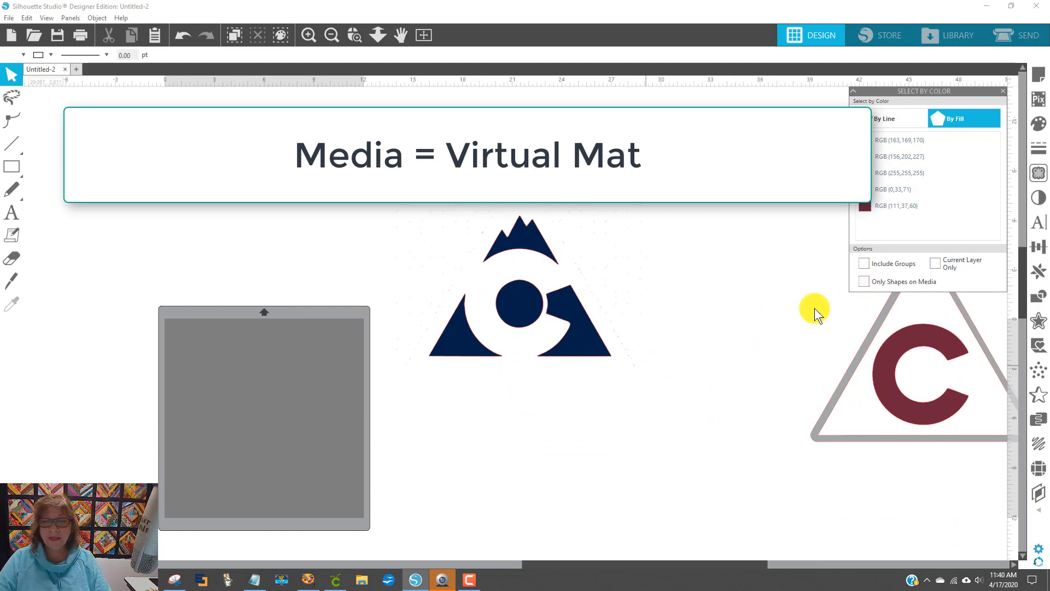
click(896, 190)
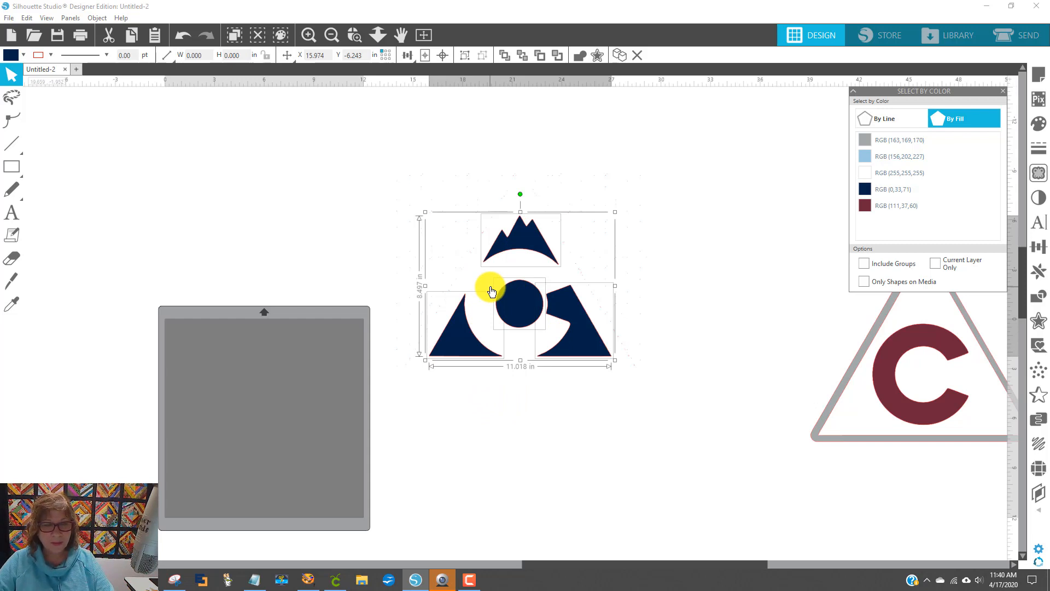
click(98, 18)
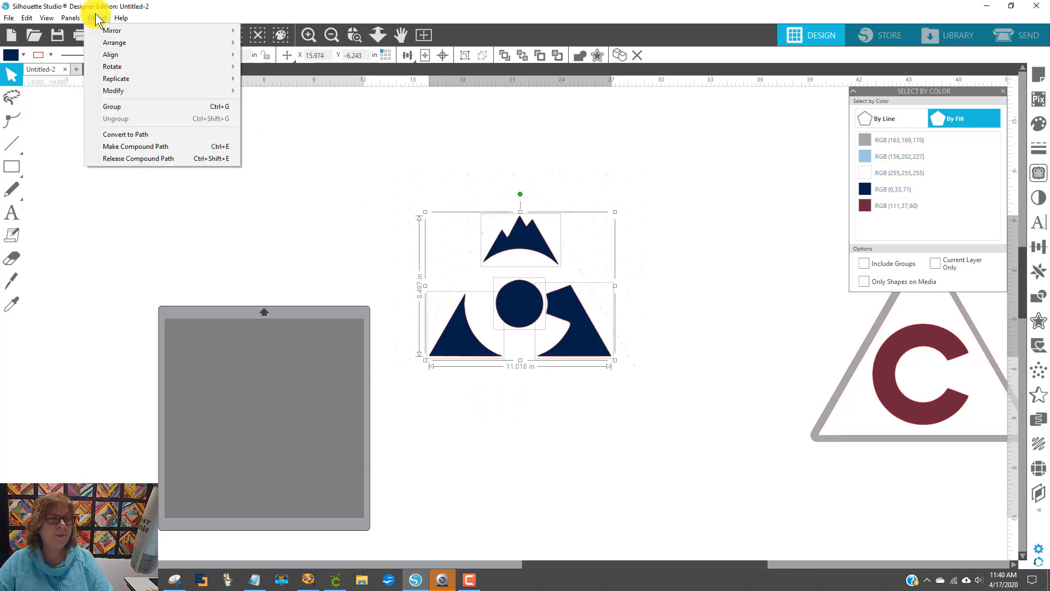
click(145, 146)
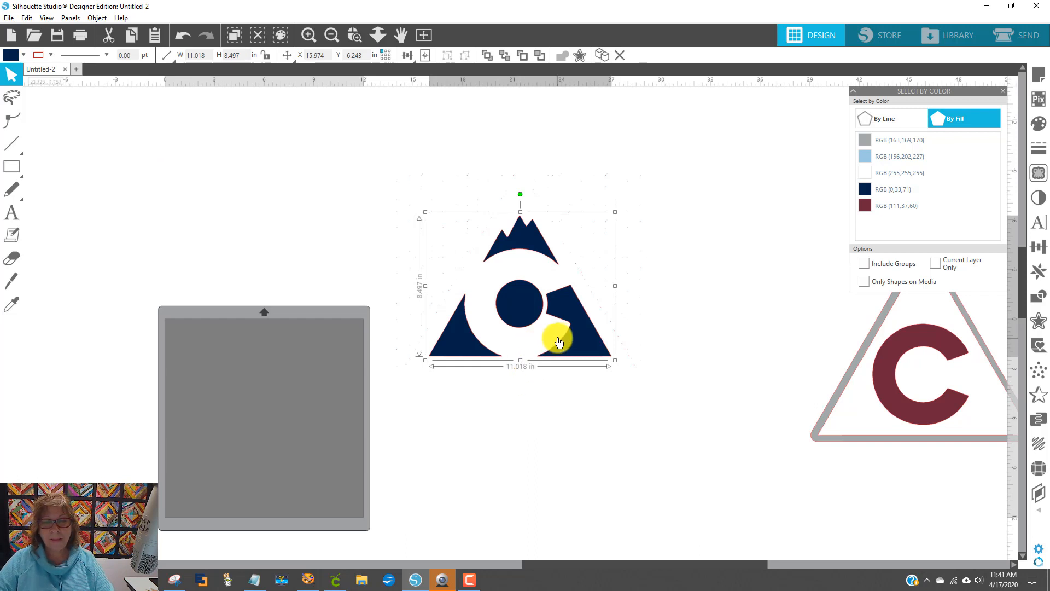
drag(558, 342, 982, 414)
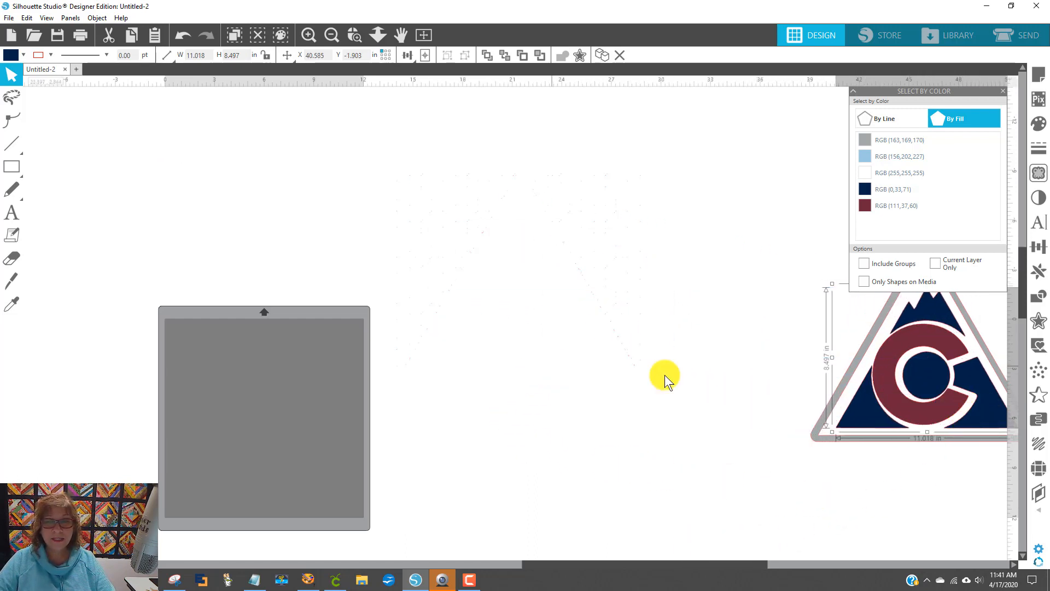
Step: Delete all the stray specks left where the logo used to be and select the rebuilt logo
drag(359, 104, 731, 453)
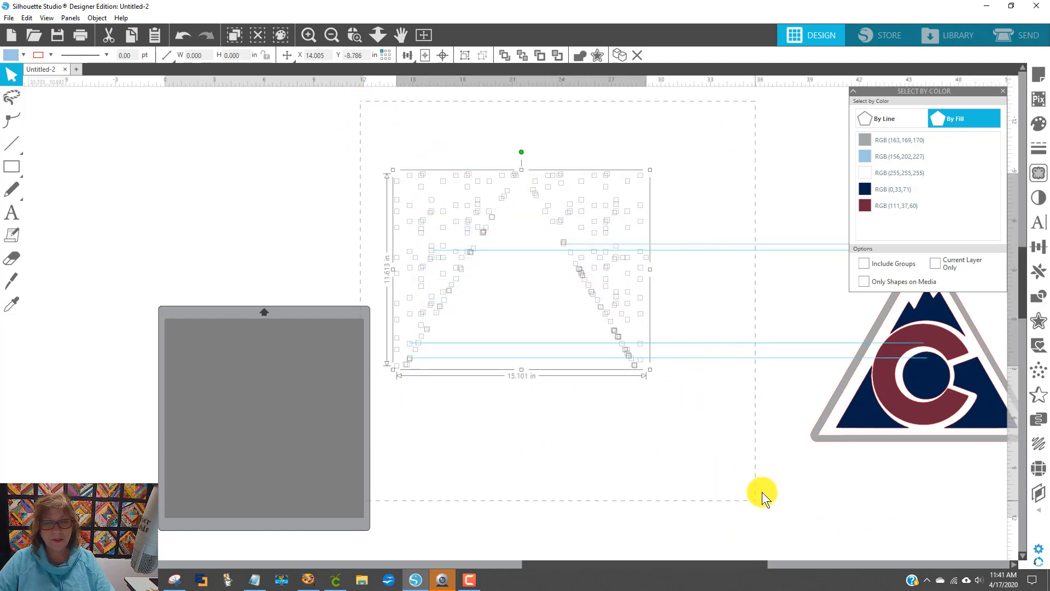
drag(762, 491, 760, 489)
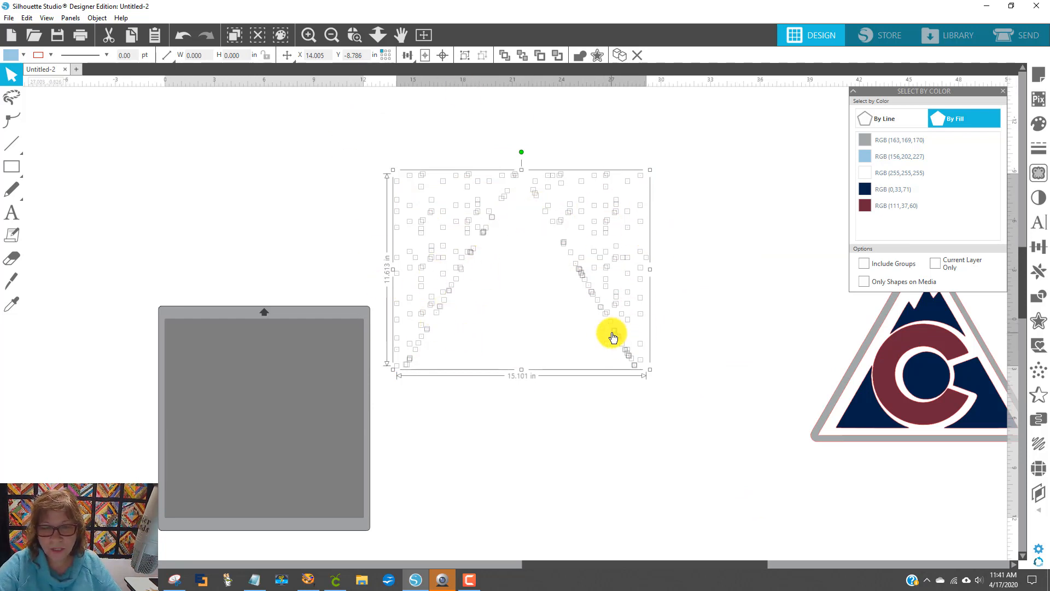
key(Delete)
click(922, 446)
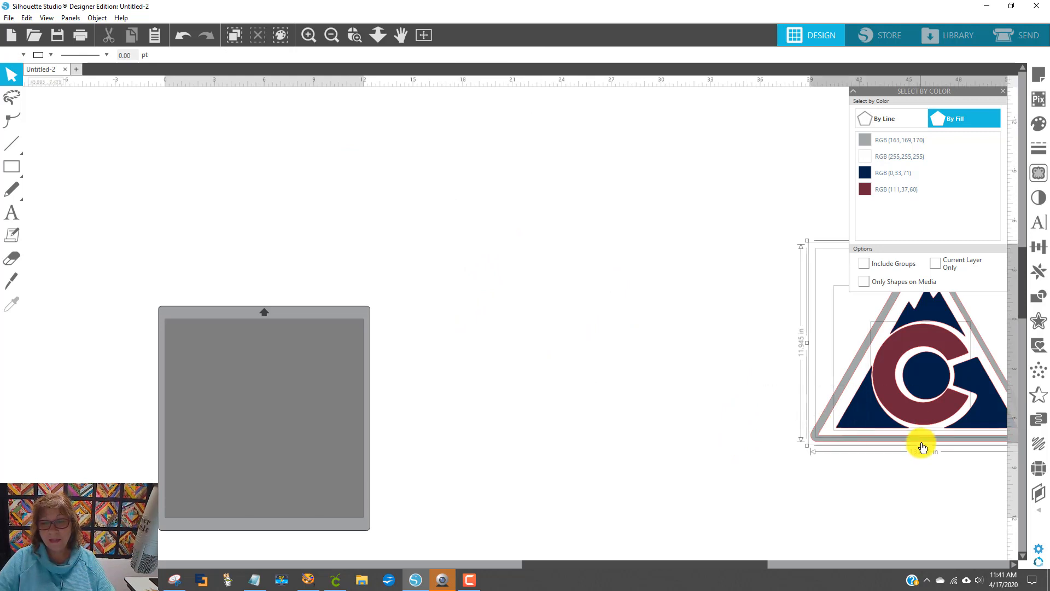
Step: Move the rebuilt logo onto the cutting mat, shrink it to about 10.6 in wide and centre it on the mat
drag(923, 446, 275, 477)
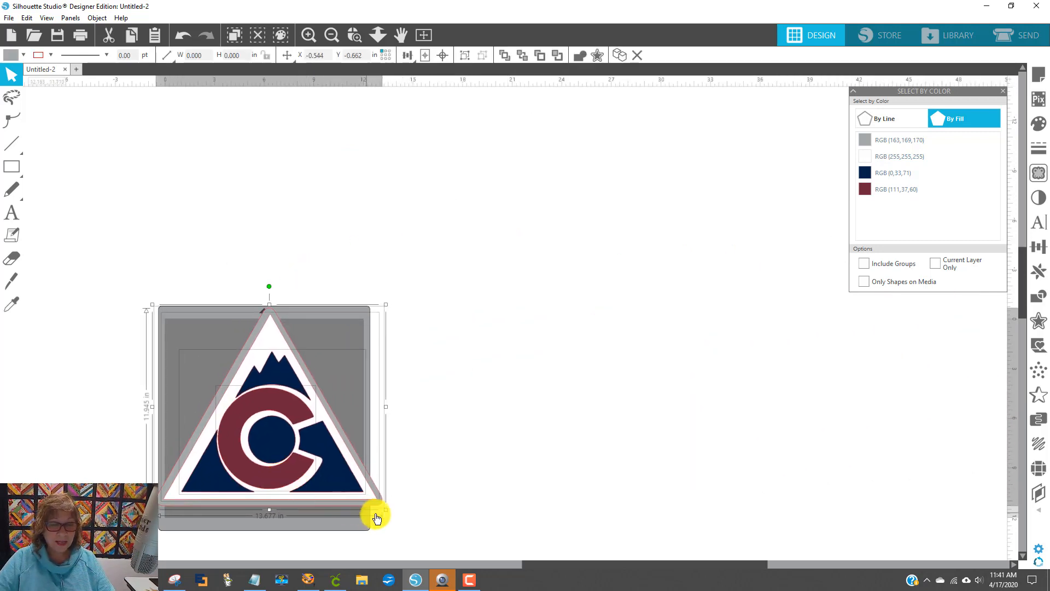
drag(386, 508, 344, 483)
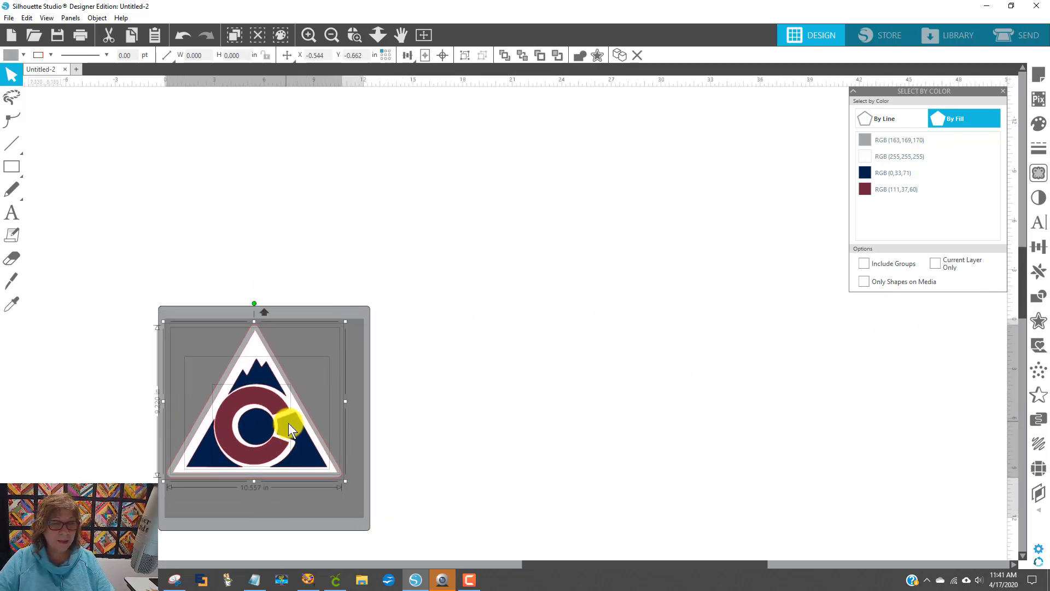
drag(287, 422, 296, 432)
click(520, 417)
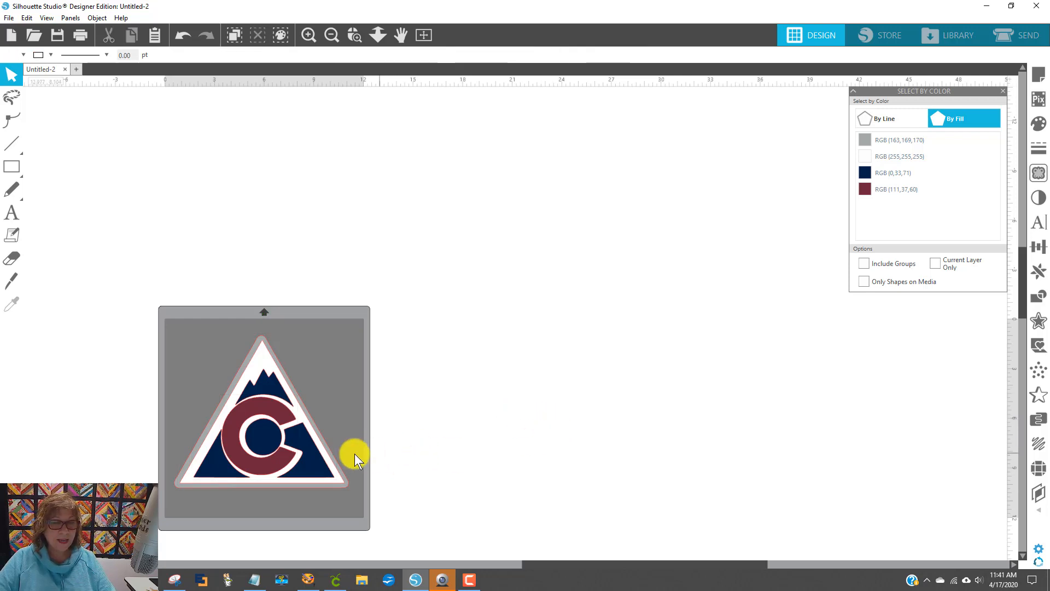
click(272, 409)
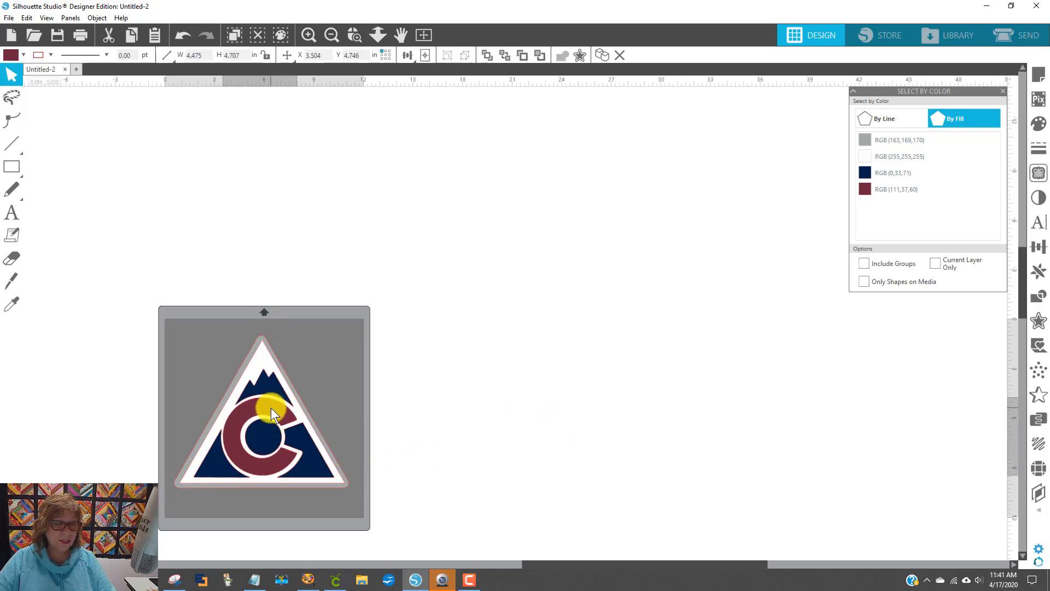
key(ctrl+z)
click(572, 349)
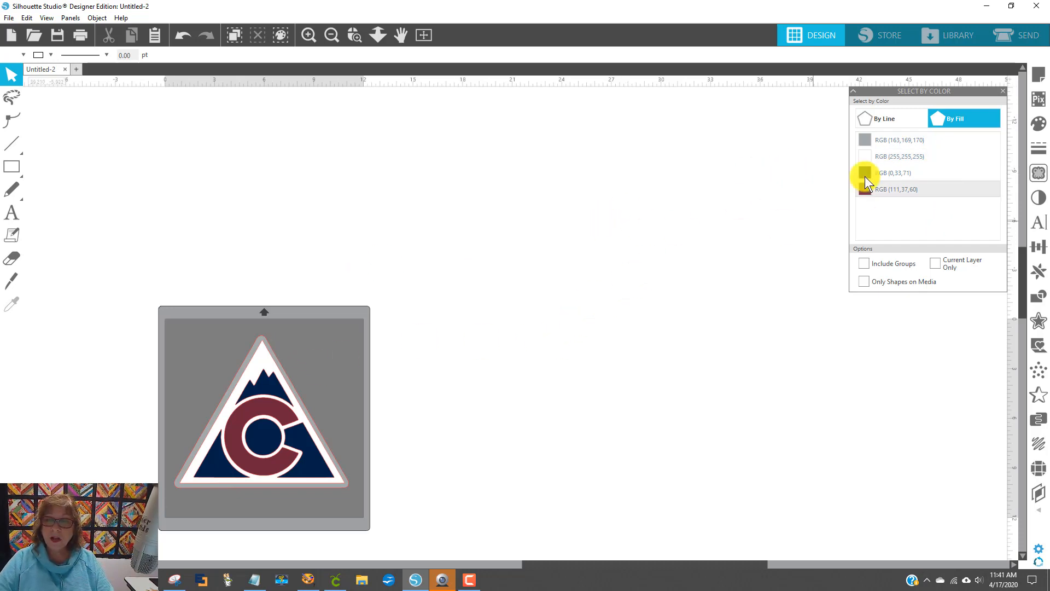
Step: Open the cut setup, switch off the grey fill's cut, and compare the line and fill action lists, ending on fill
scroll(674, 246, down, 1)
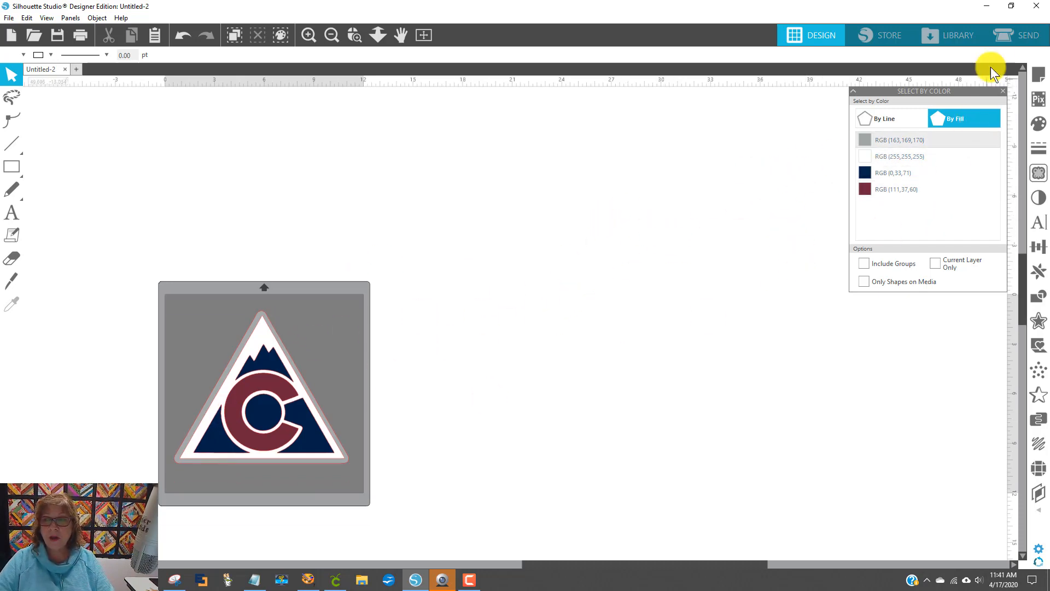
click(1020, 36)
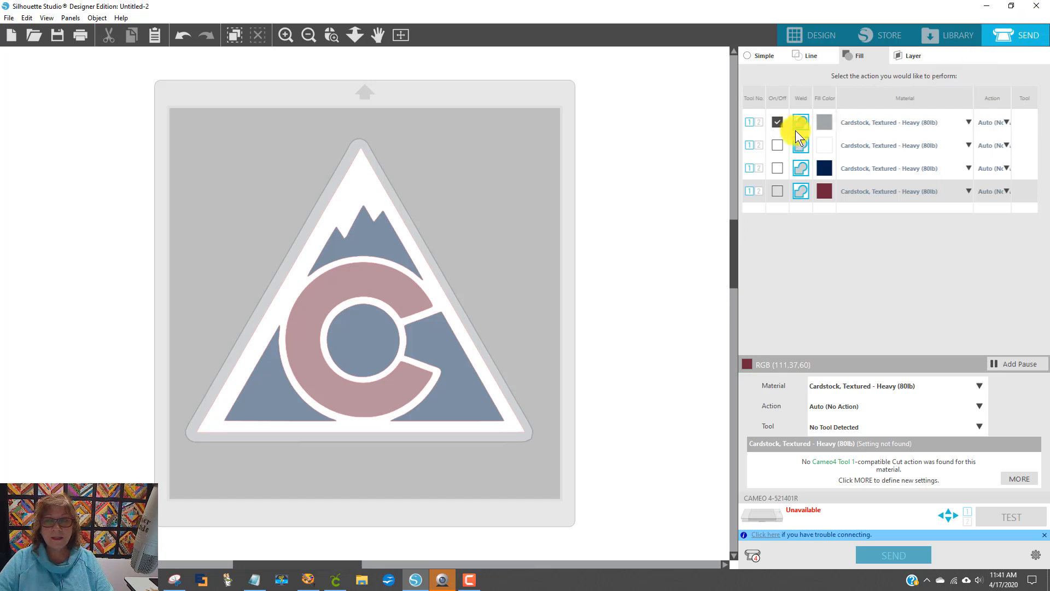
click(775, 124)
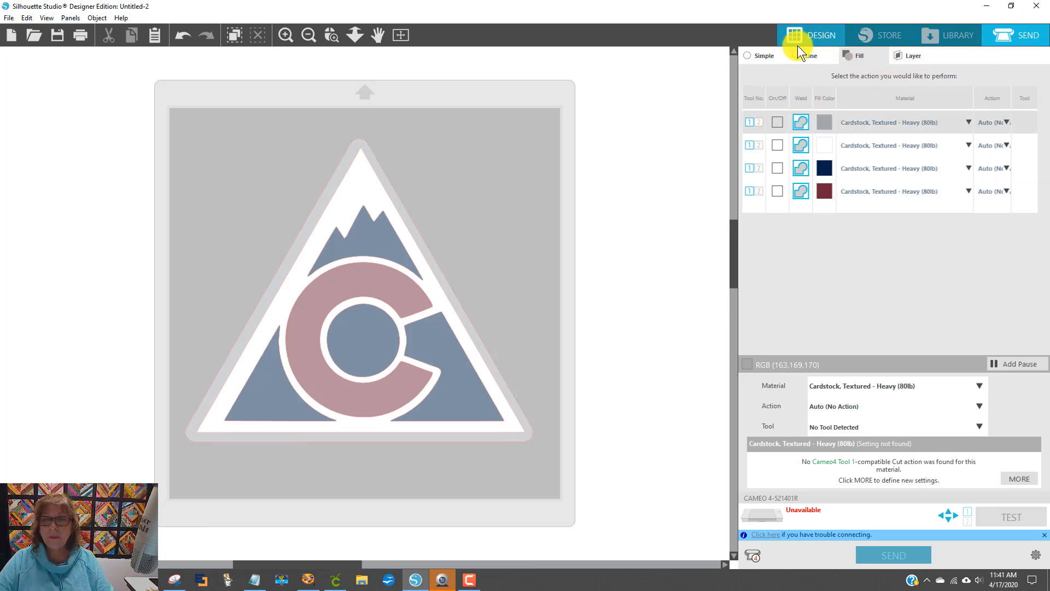
click(810, 57)
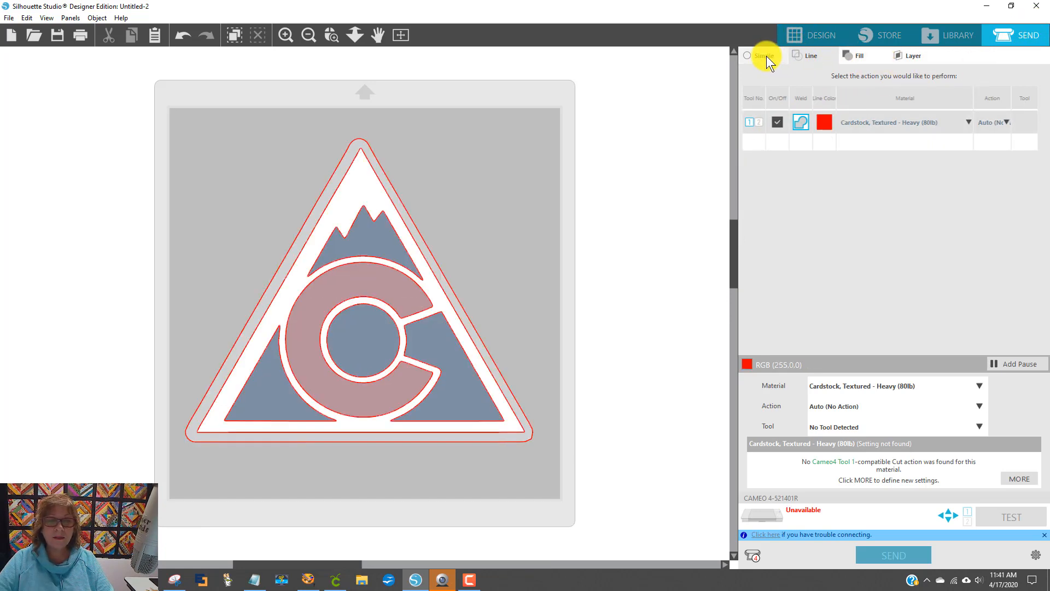
click(865, 55)
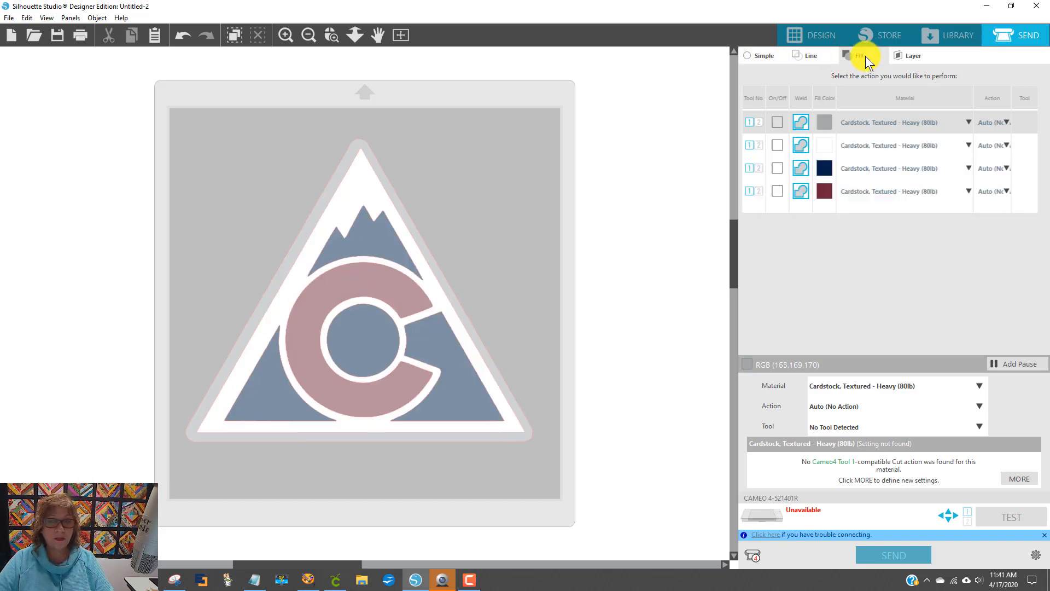
Step: Preview the cuts for the grey and white fills, nudge the white triangle within the grey border, and leave both fills off
click(777, 121)
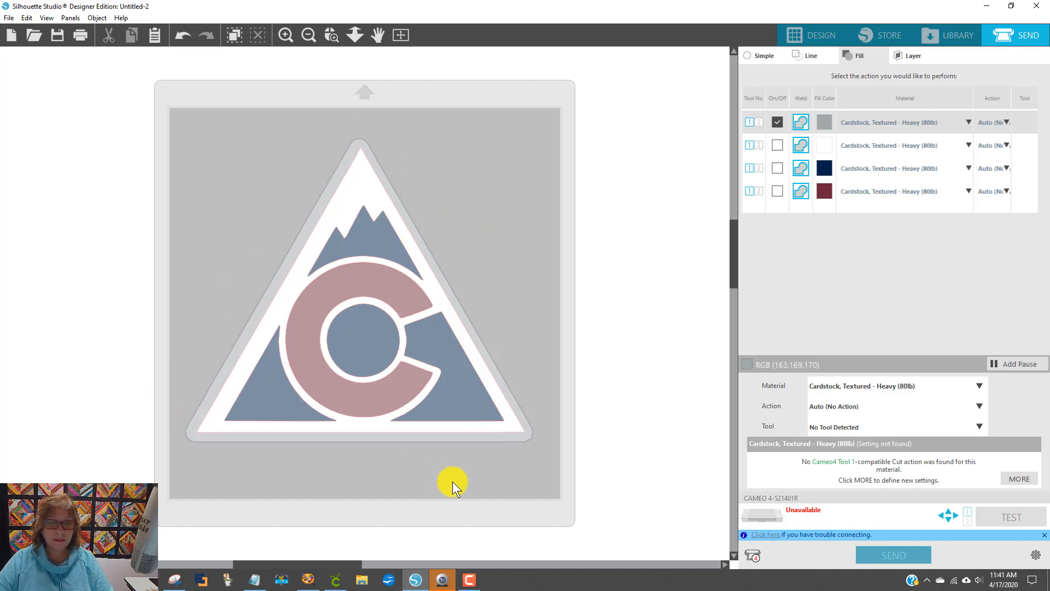
click(777, 145)
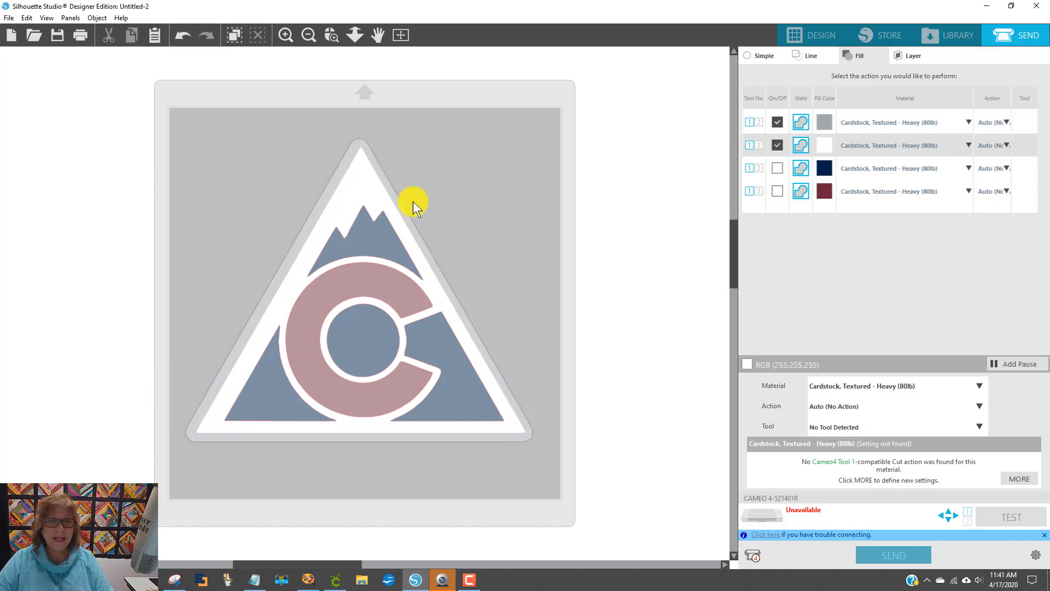
drag(382, 192, 336, 207)
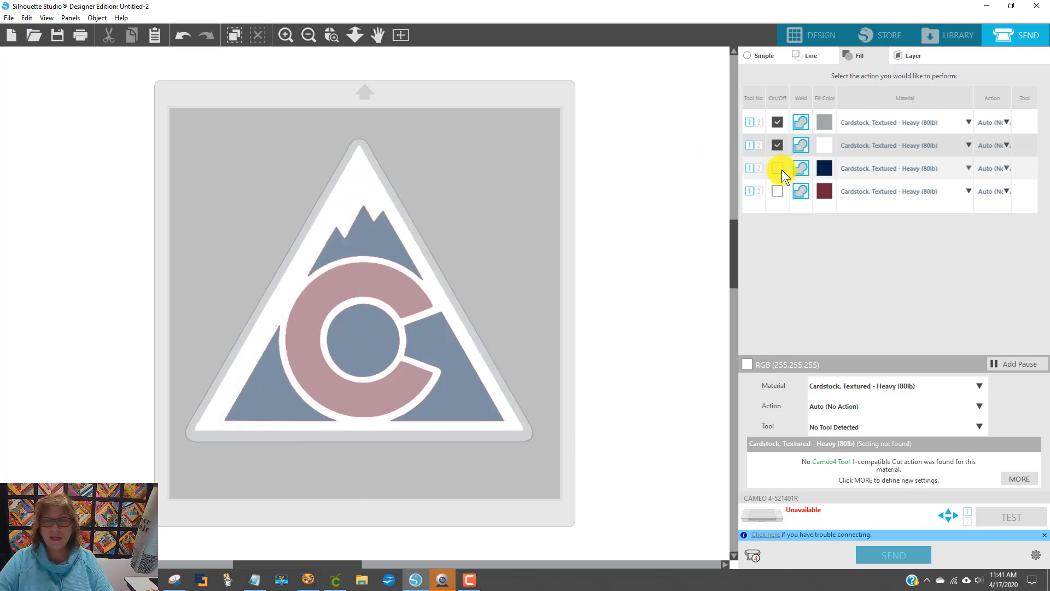
click(777, 144)
click(778, 123)
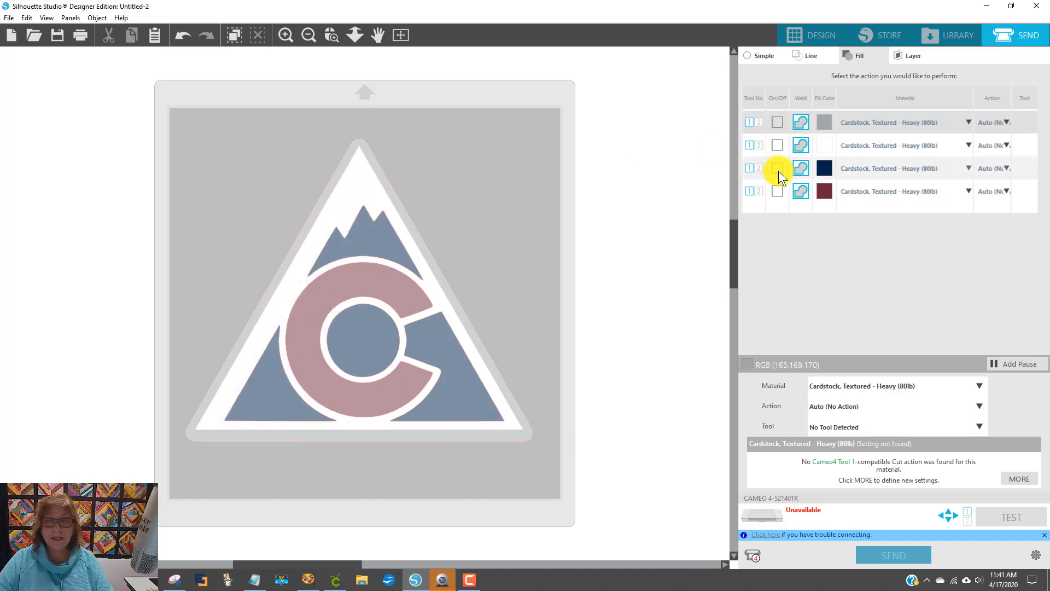
Step: Preview only the navy fill's cut and shift the navy shapes slightly up and left within the white triangle, leaving navy off
click(774, 167)
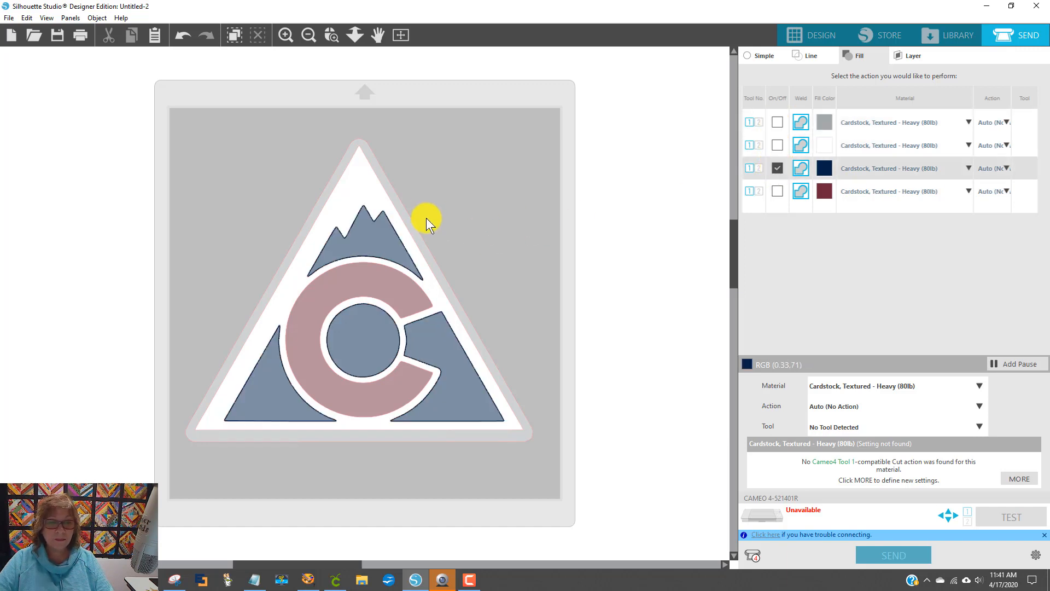
drag(410, 227, 382, 235)
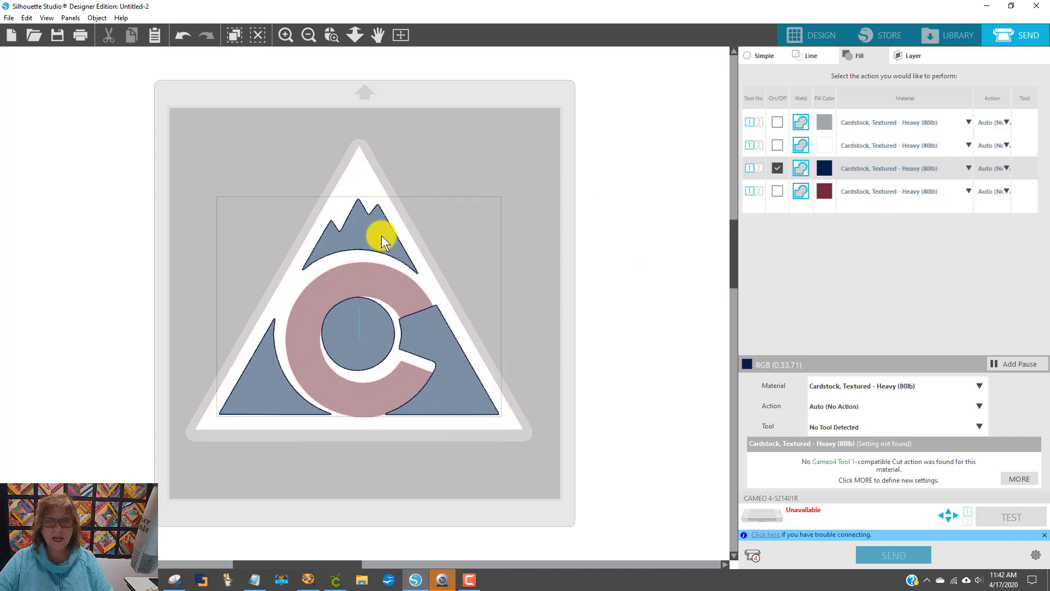
click(777, 167)
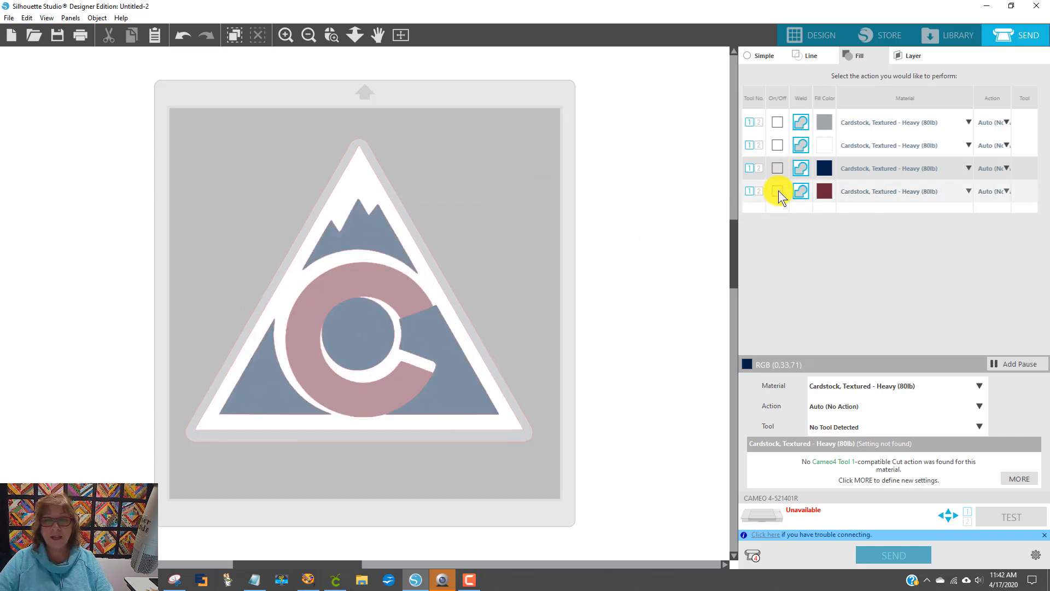
Step: Turn on cutting for only the maroon fill and move the C out of the logo to the mat's upper right corner
click(778, 191)
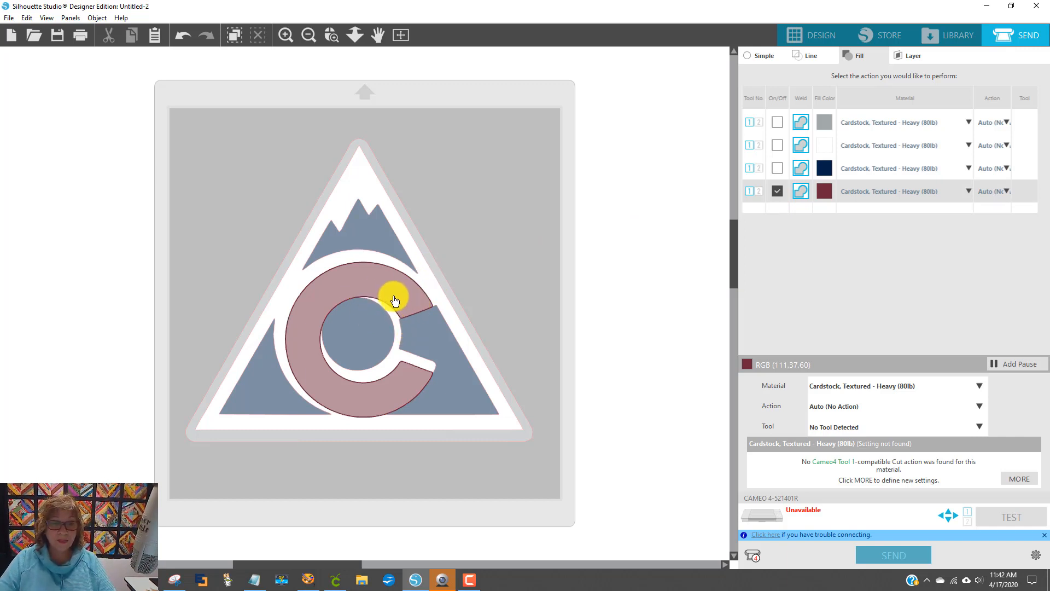
drag(394, 299, 379, 278)
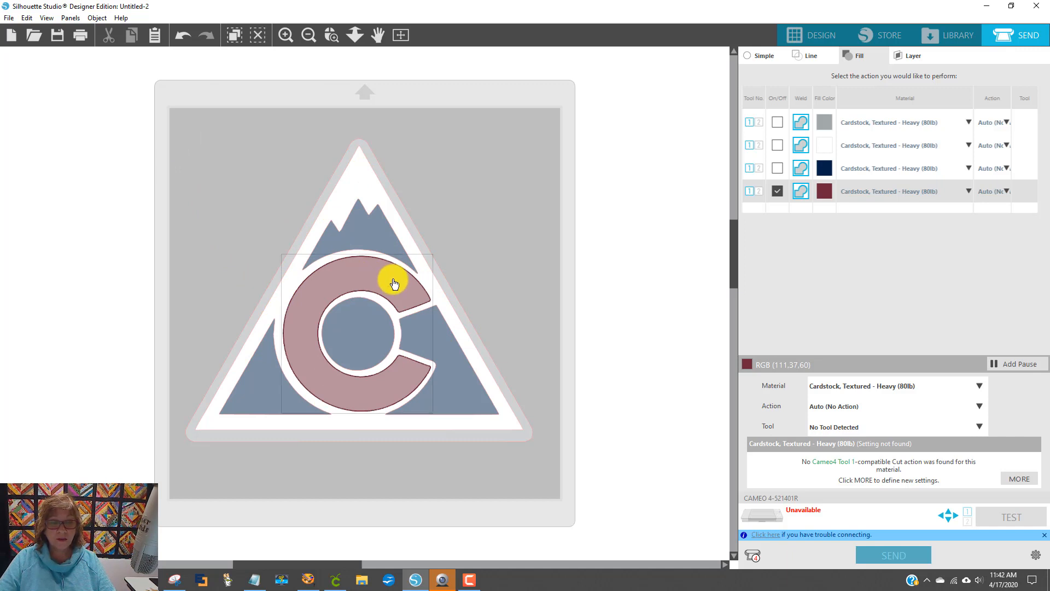
drag(409, 280, 416, 244)
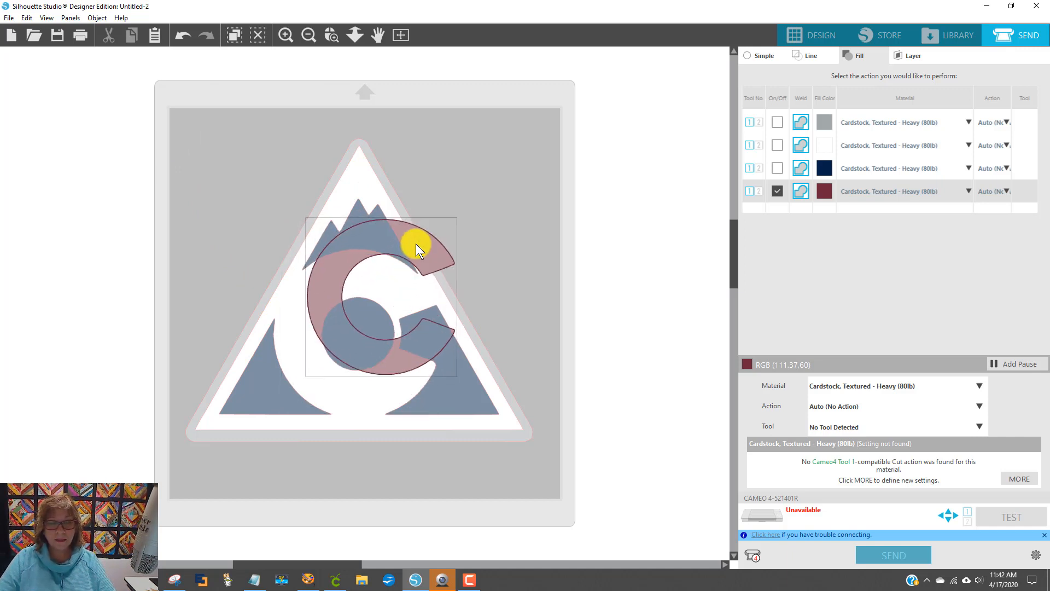
drag(412, 245, 512, 136)
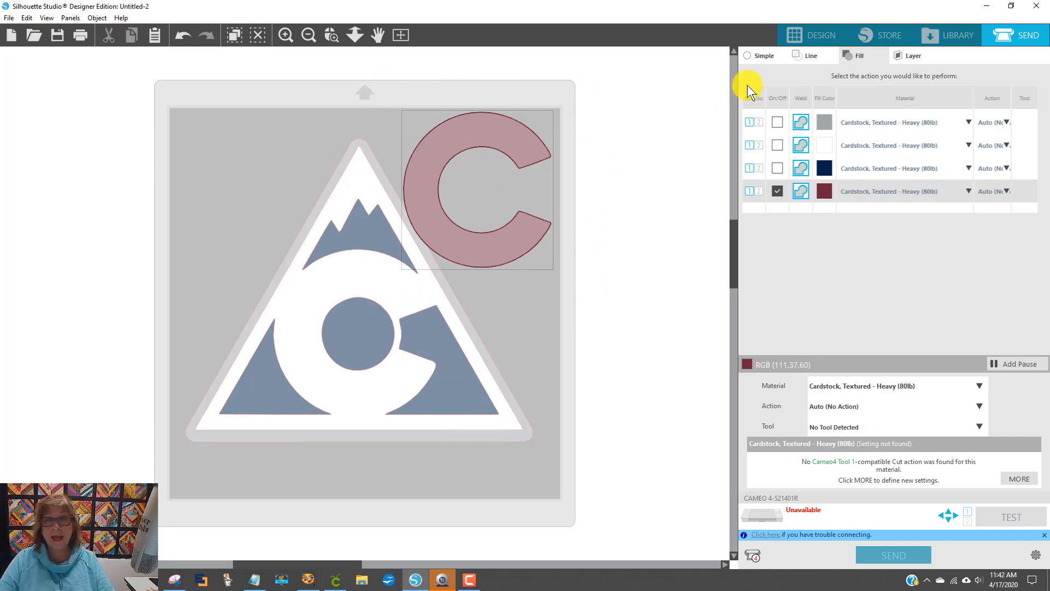
Step: Return to the design view, fit the maroon C back around the navy circle and deselect it
click(818, 34)
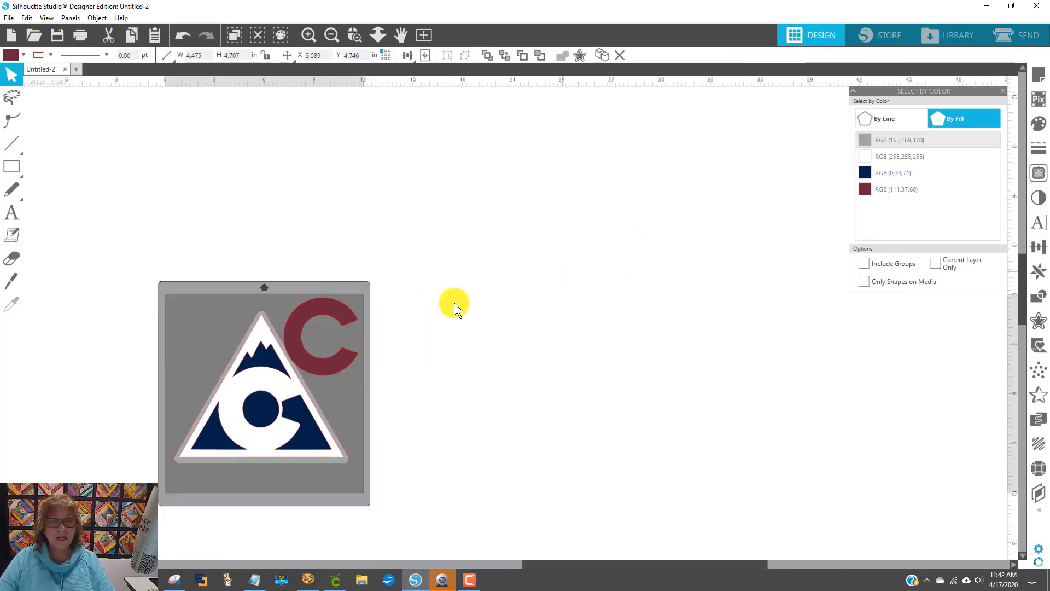
drag(340, 356, 275, 426)
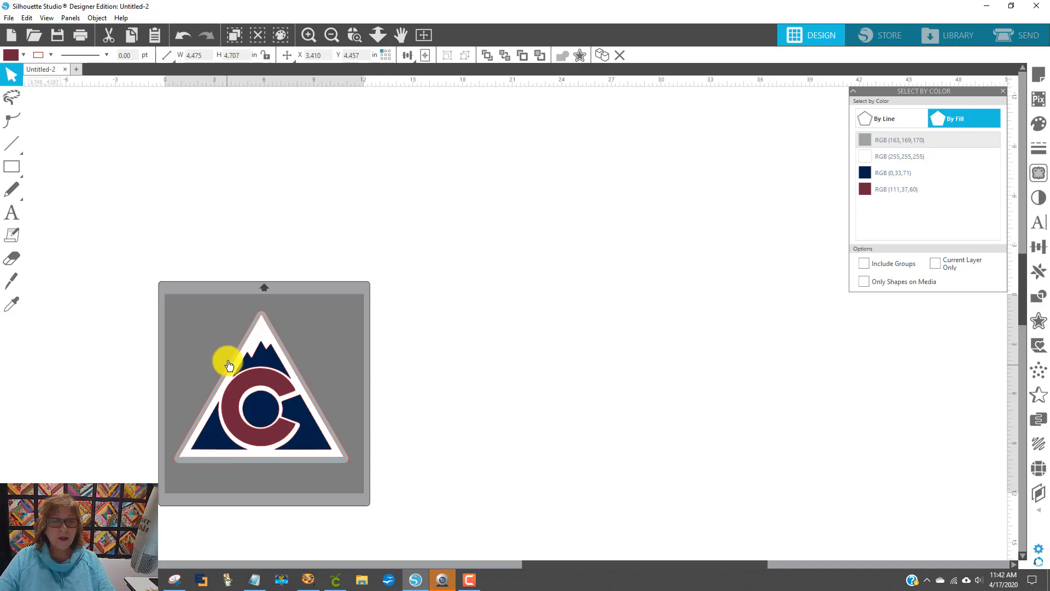
click(451, 305)
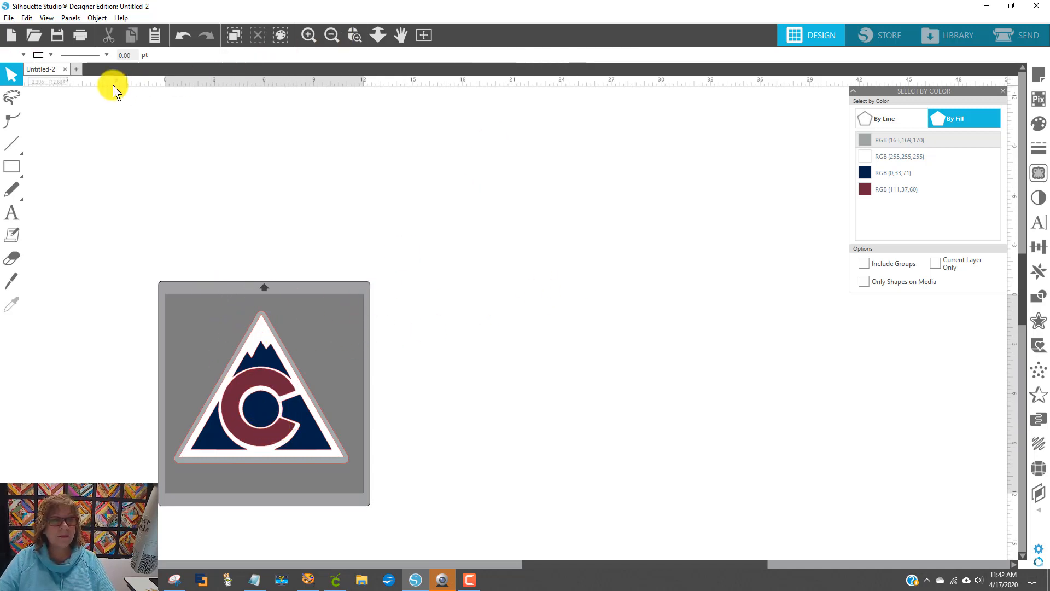
Step: Start a new drawing and turn off Show Grid and Show Guides in its page setup
click(78, 71)
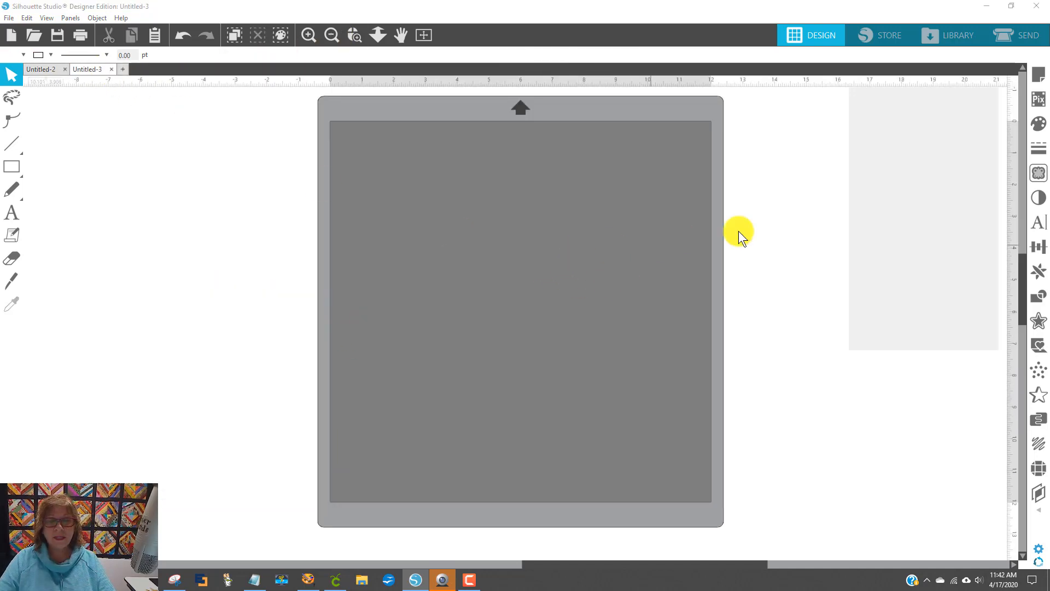
click(1038, 75)
click(1038, 77)
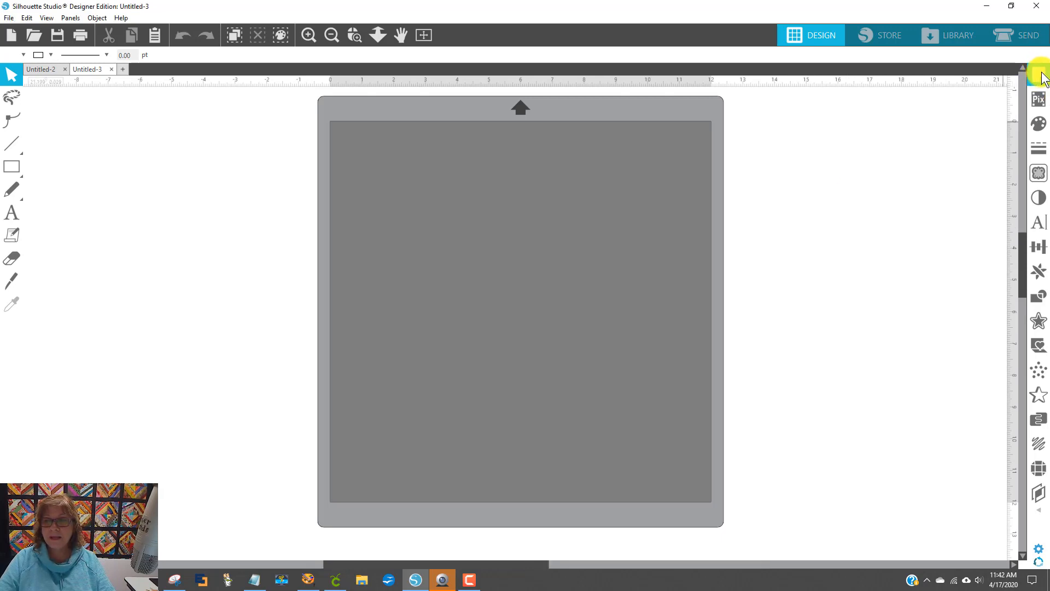
click(1042, 75)
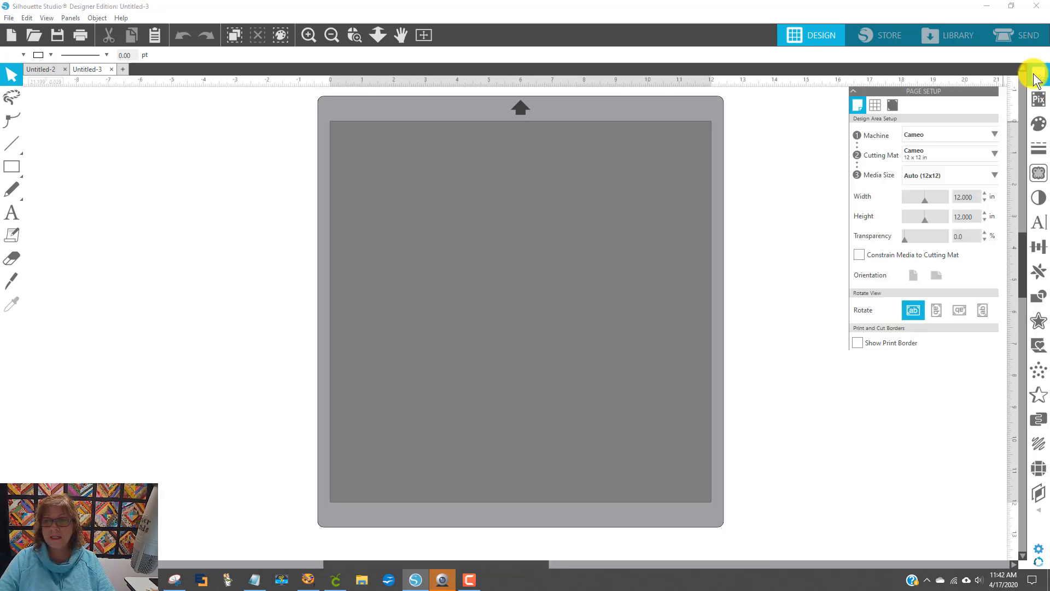
click(876, 105)
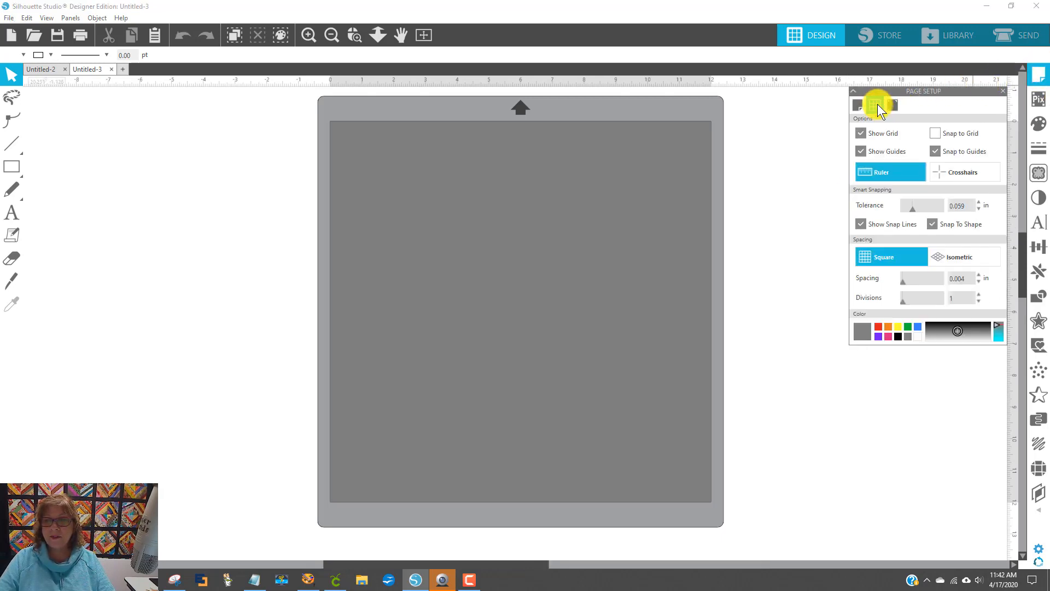
click(861, 151)
click(861, 133)
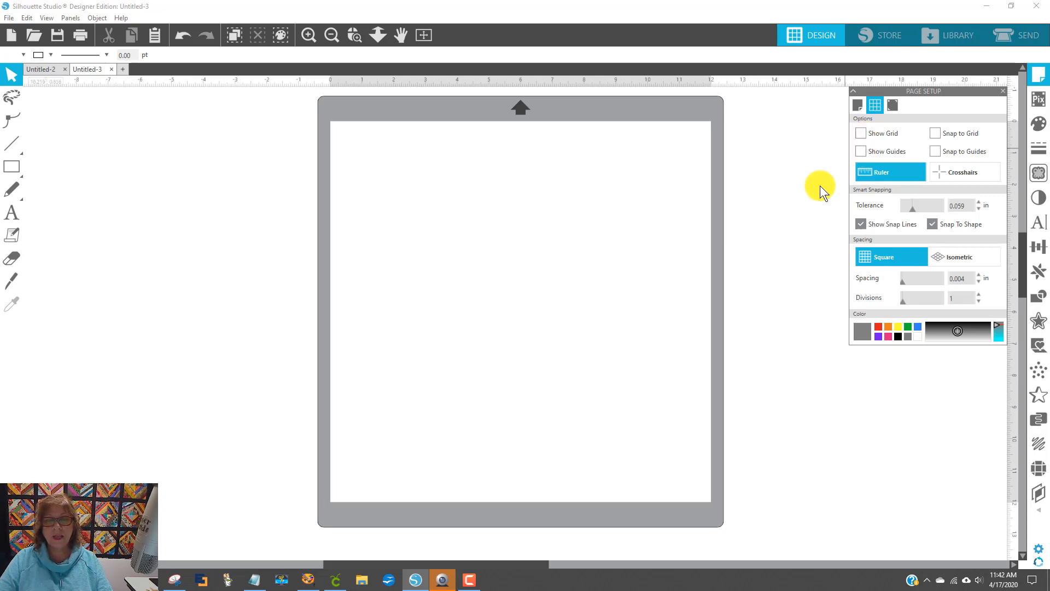
Step: Paste the copied logo image, enlarge it to about 10.1 in wide and centre it across the upper part of the page
right_click(476, 262)
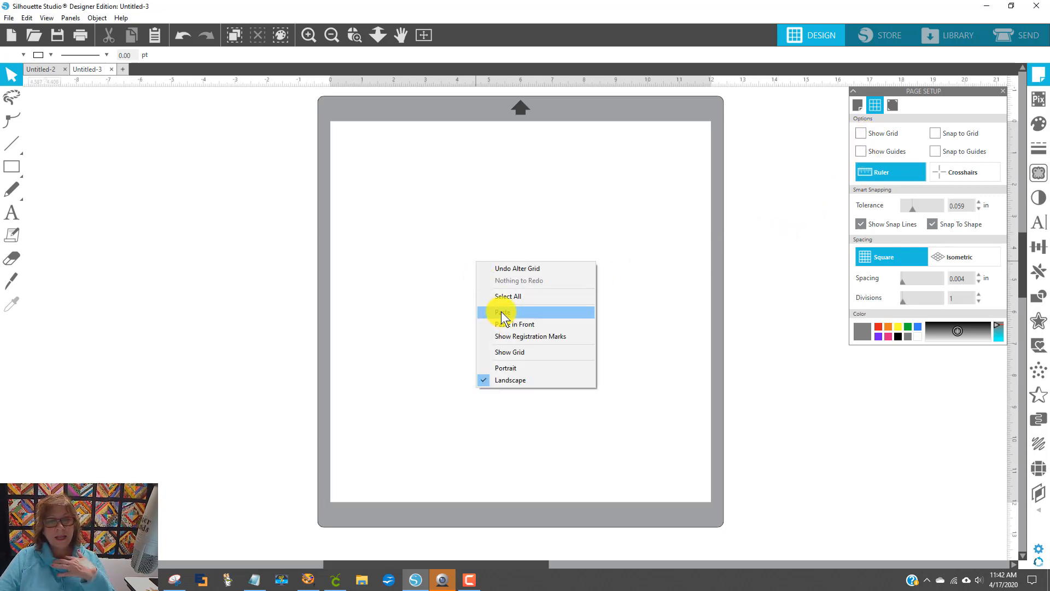
click(500, 311)
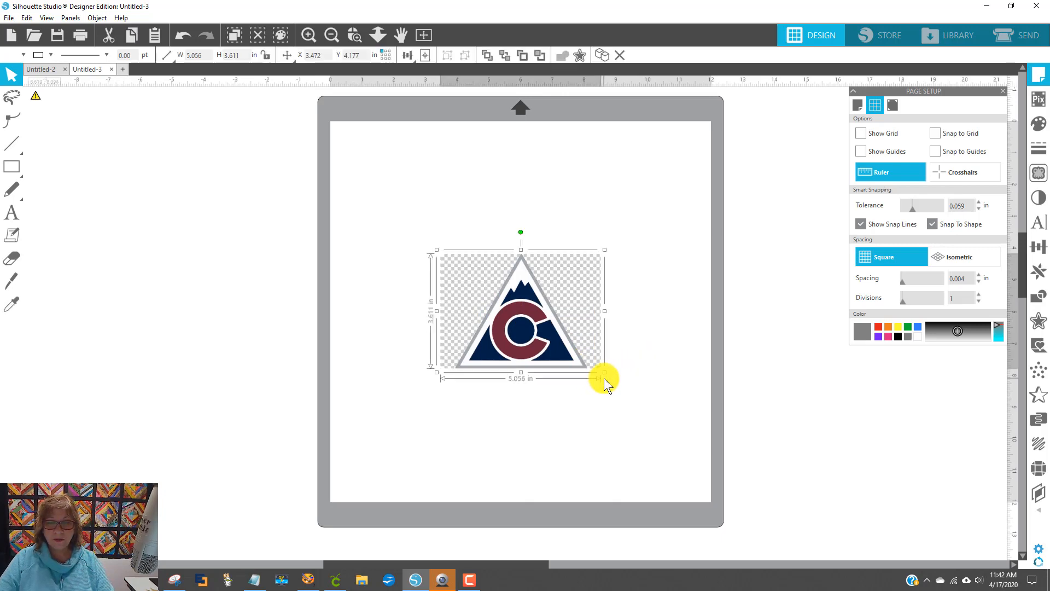
drag(604, 372, 764, 484)
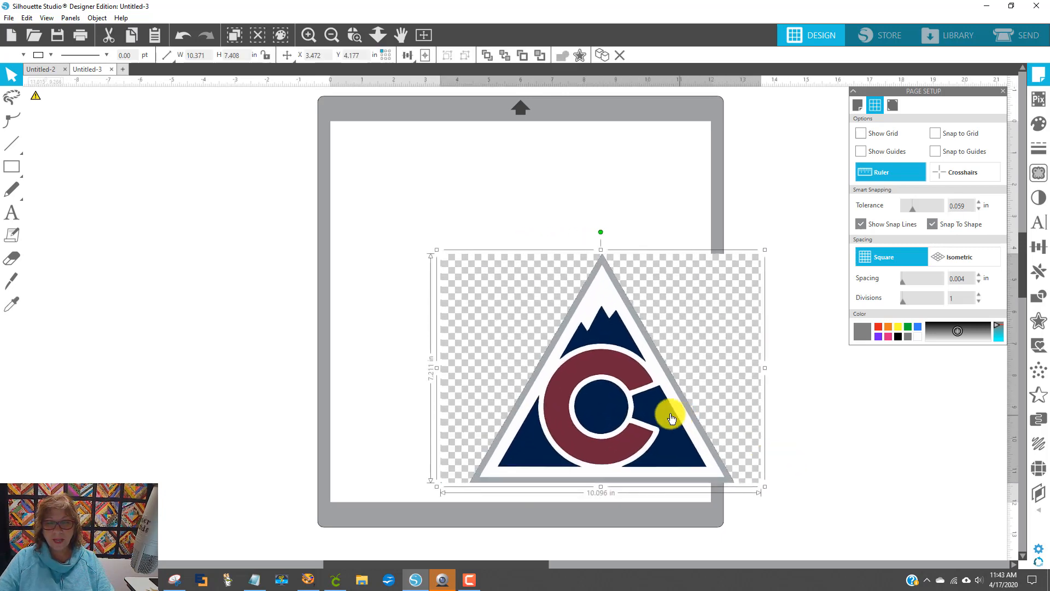
drag(668, 413, 536, 300)
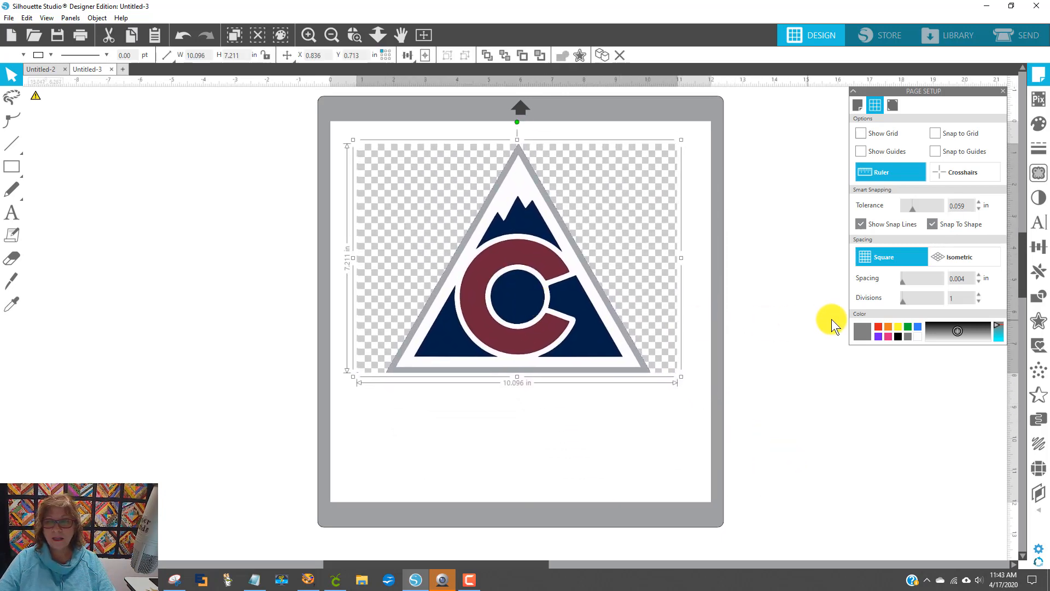
click(854, 417)
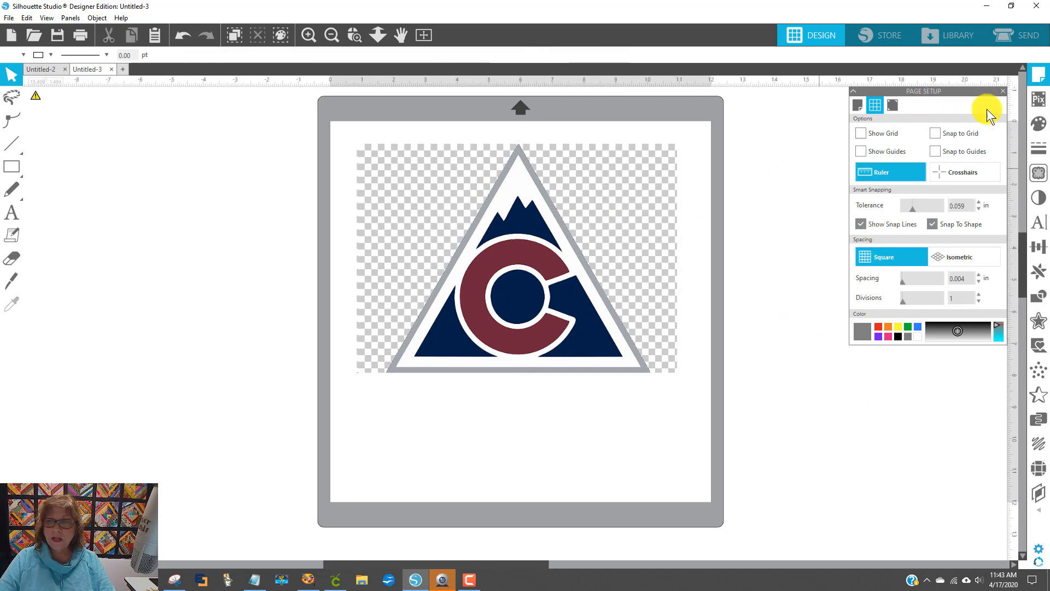
Step: Select a trace area about 9.2 in wide around the logo's triangle and raise the trace threshold to 73%
click(1042, 178)
click(948, 137)
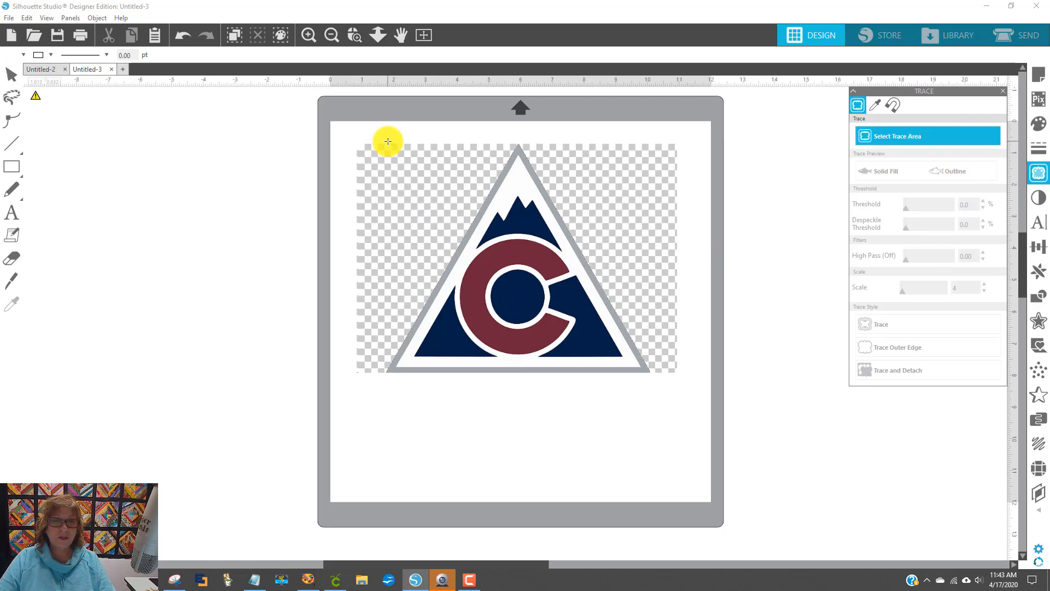
drag(380, 140, 677, 427)
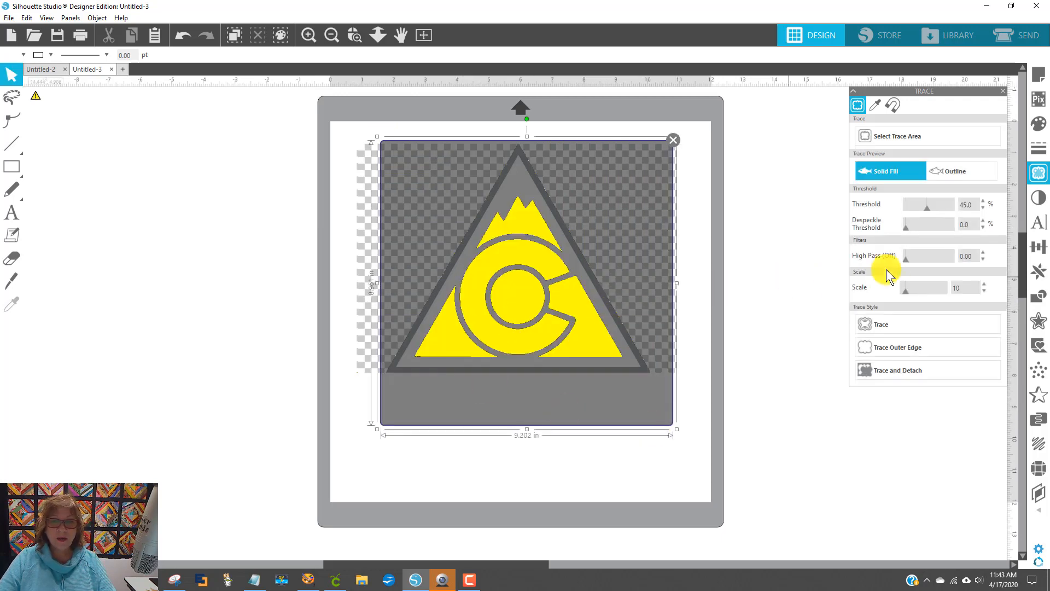
drag(931, 206, 941, 206)
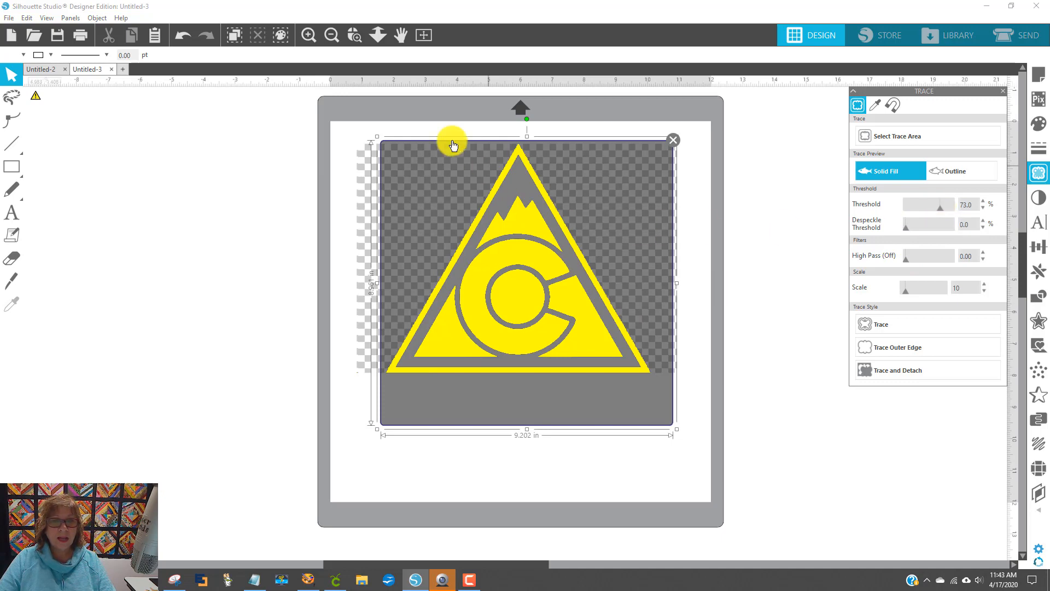
Step: Examine the trace preview up close along the triangle's outer border, the mountain peaks and the C
click(353, 35)
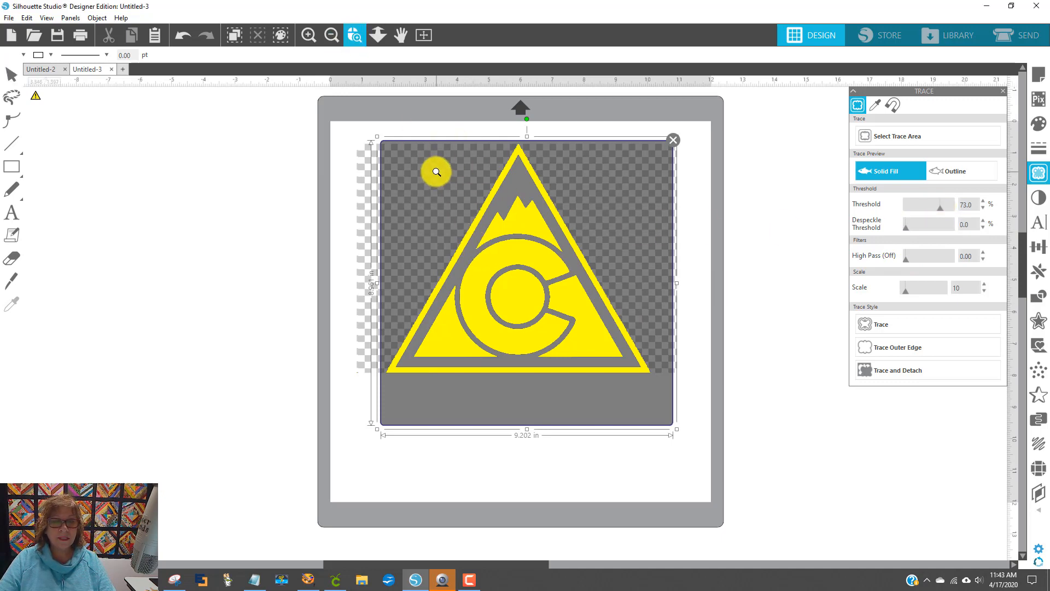
drag(434, 169, 577, 251)
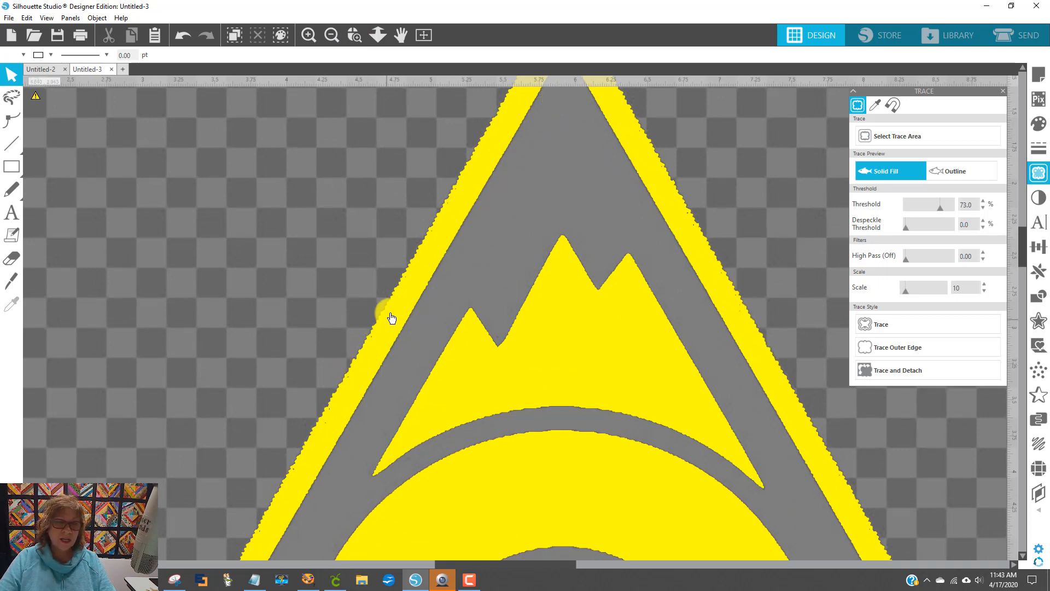
scroll(708, 297, down, 4)
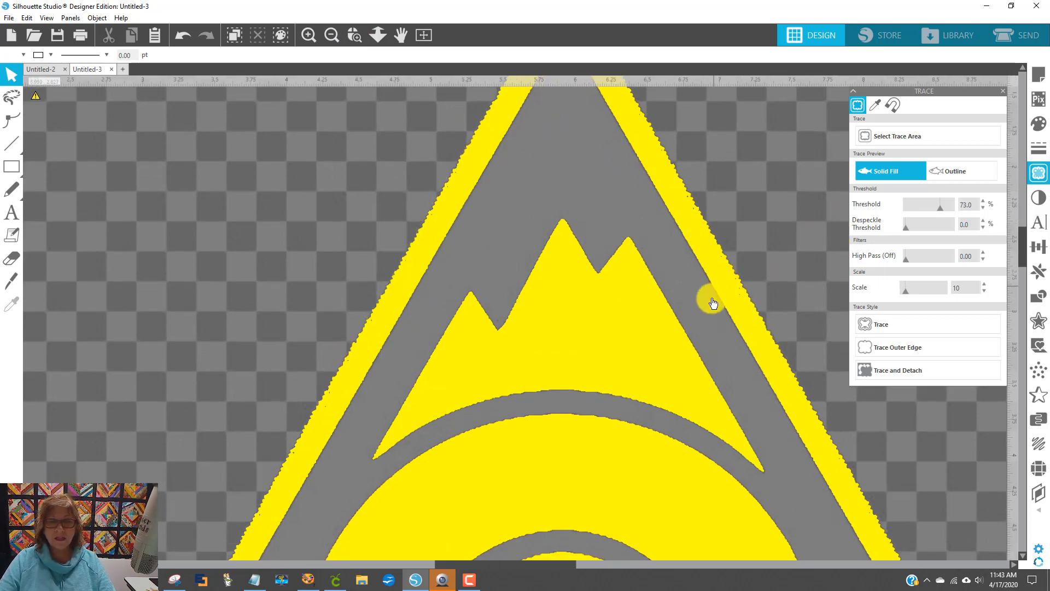
scroll(704, 304, down, 5)
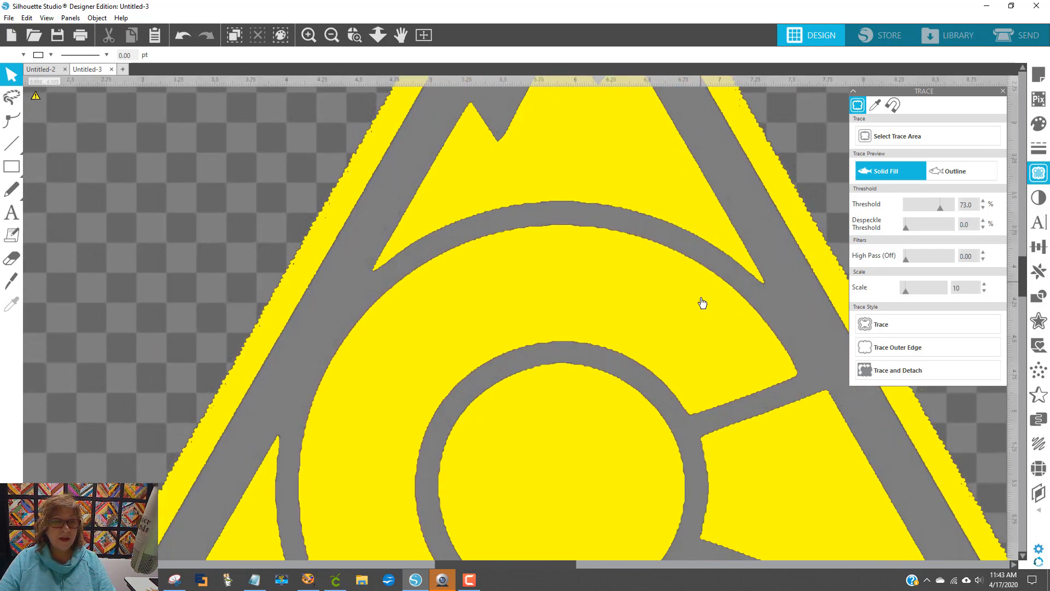
scroll(303, 281, up, 5)
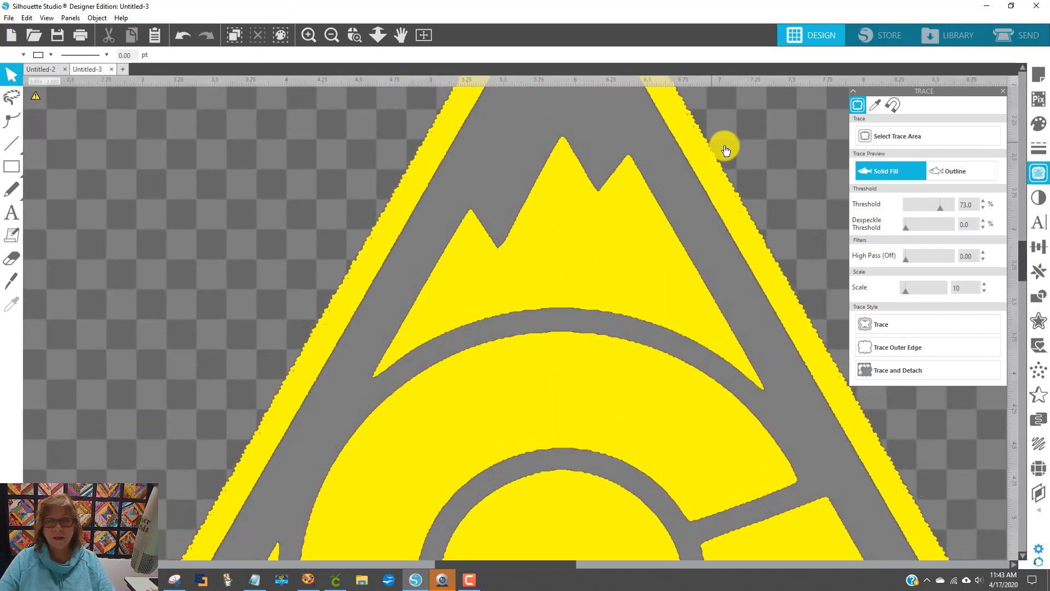
scroll(703, 137, up, 4)
scroll(697, 144, up, 2)
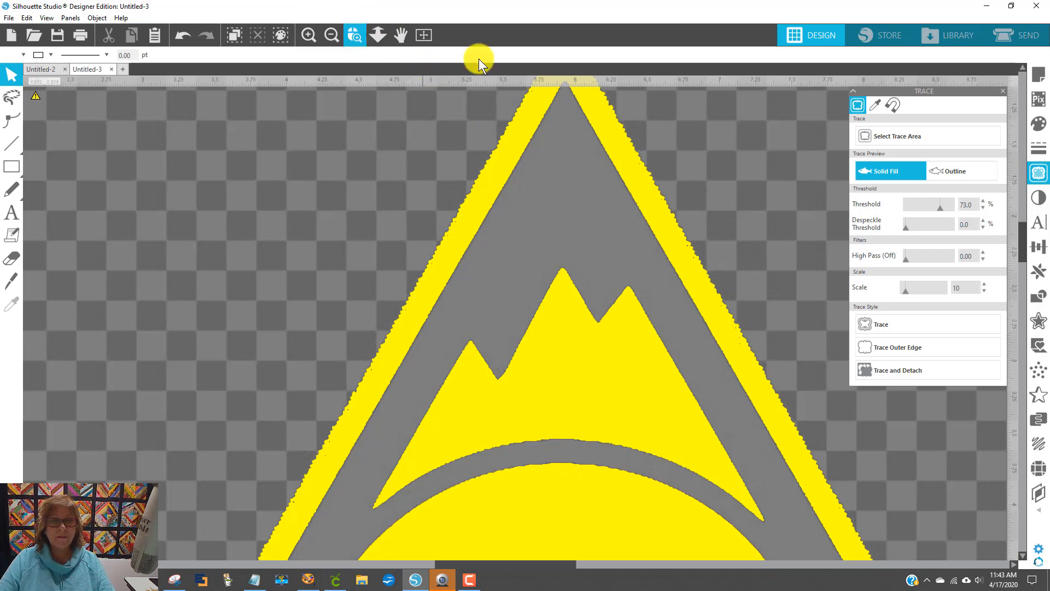
click(332, 35)
scroll(675, 379, down, 1)
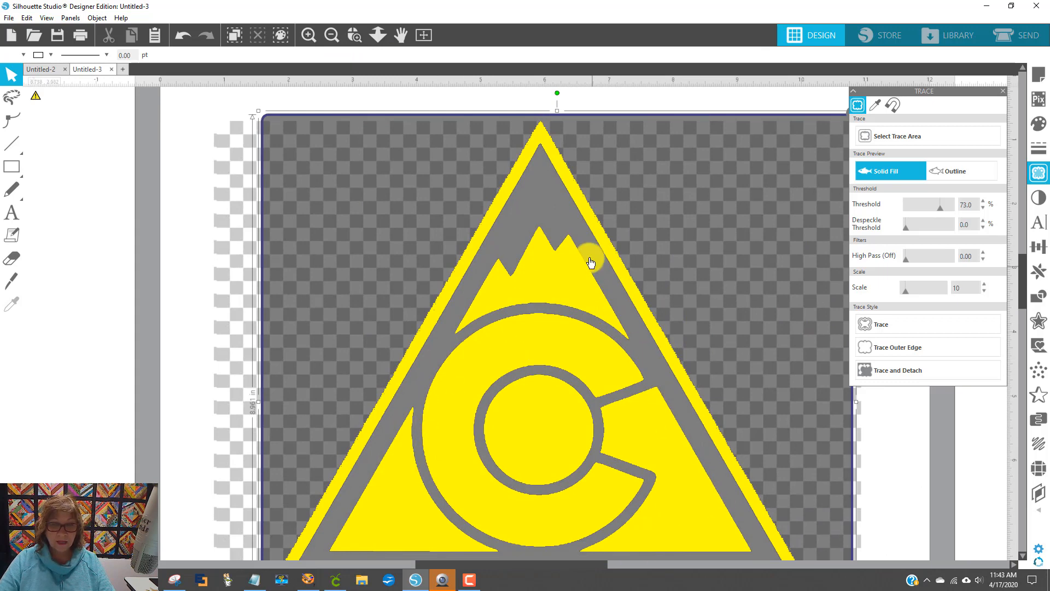
scroll(762, 352, down, 1)
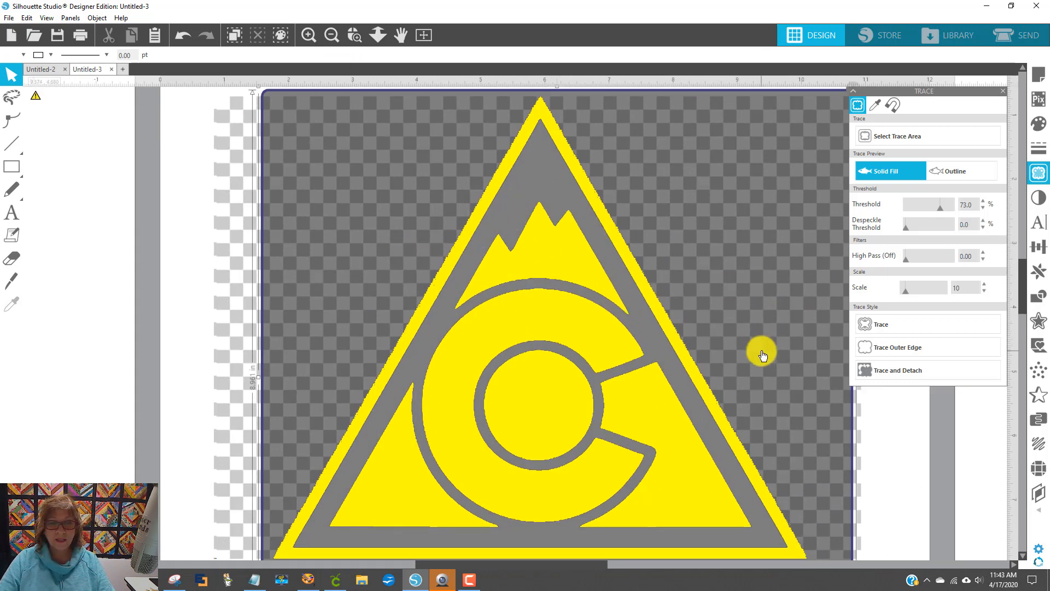
Step: Trace the selected area and move the source image off the mat's left side, undoing the stray pencil stroke
click(917, 324)
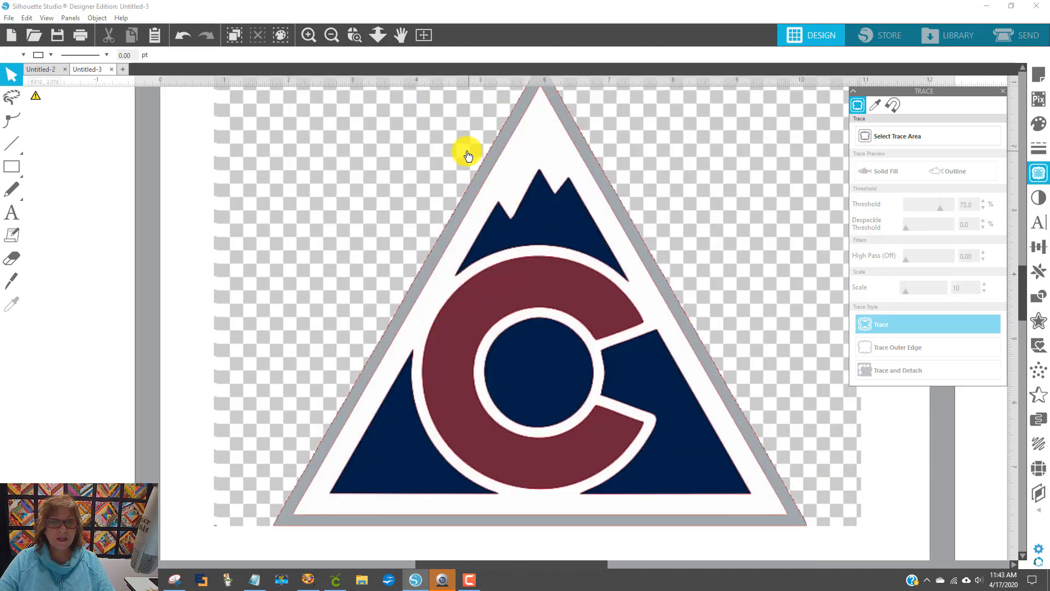
mouse_move(466, 154)
mouse_down()
mouse_move(262, 192)
mouse_move(12, 176)
mouse_up()
click(11, 189)
drag(69, 210, 359, 237)
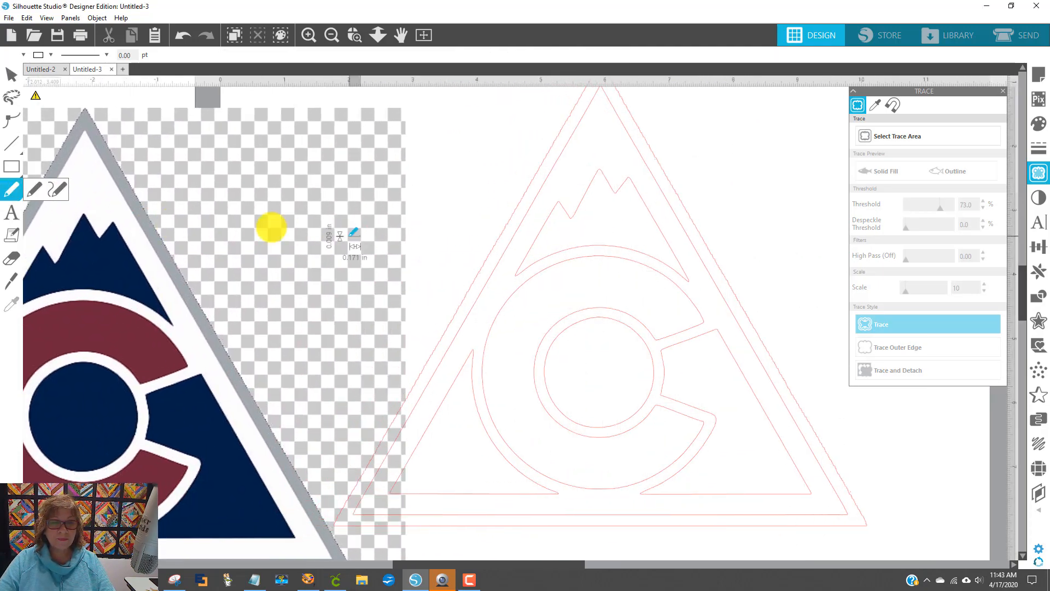
click(181, 33)
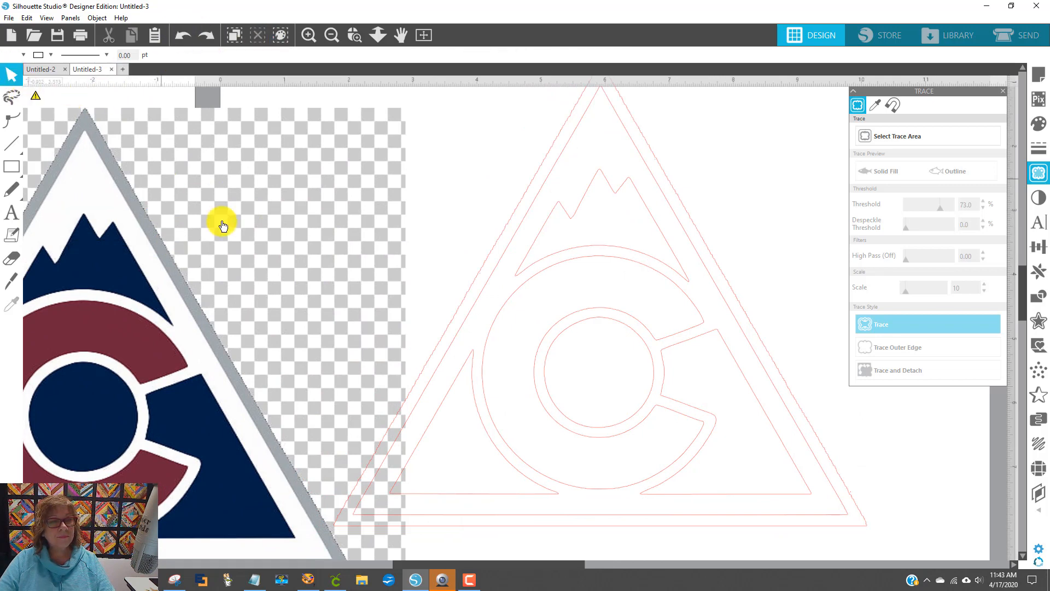
mouse_move(221, 223)
mouse_down()
mouse_move(136, 263)
mouse_move(54, 269)
mouse_up()
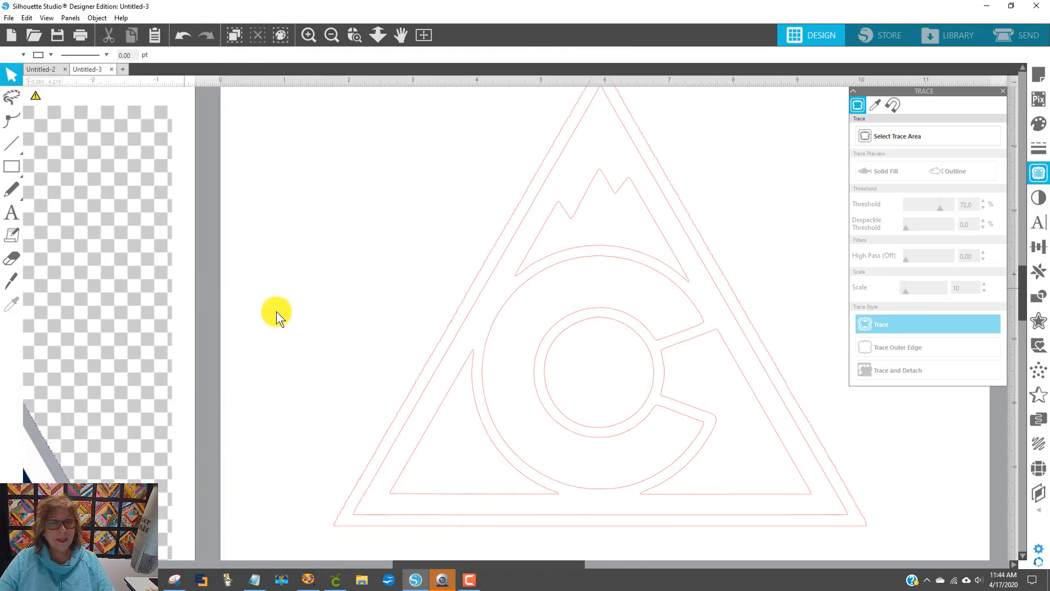
Step: Try simplifying the traced logo's edit points and undo it
click(355, 36)
drag(528, 137, 628, 246)
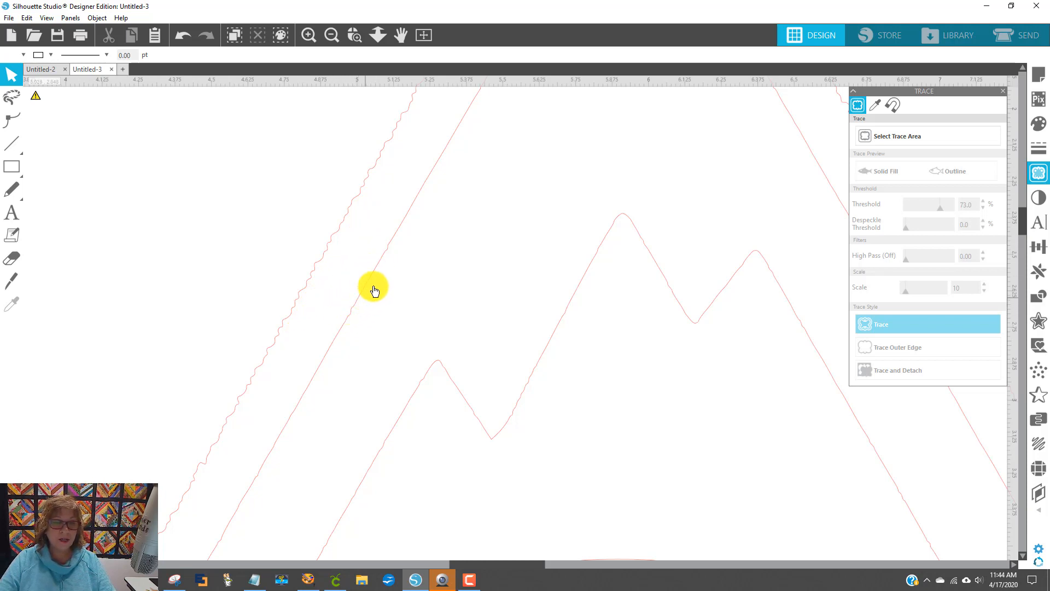
double_click(435, 175)
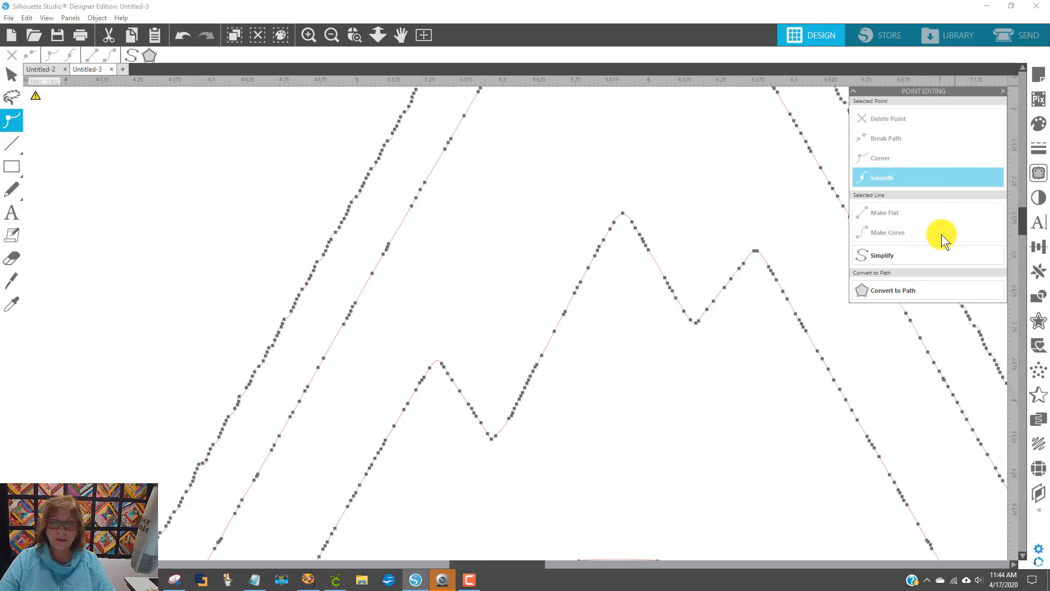
click(927, 255)
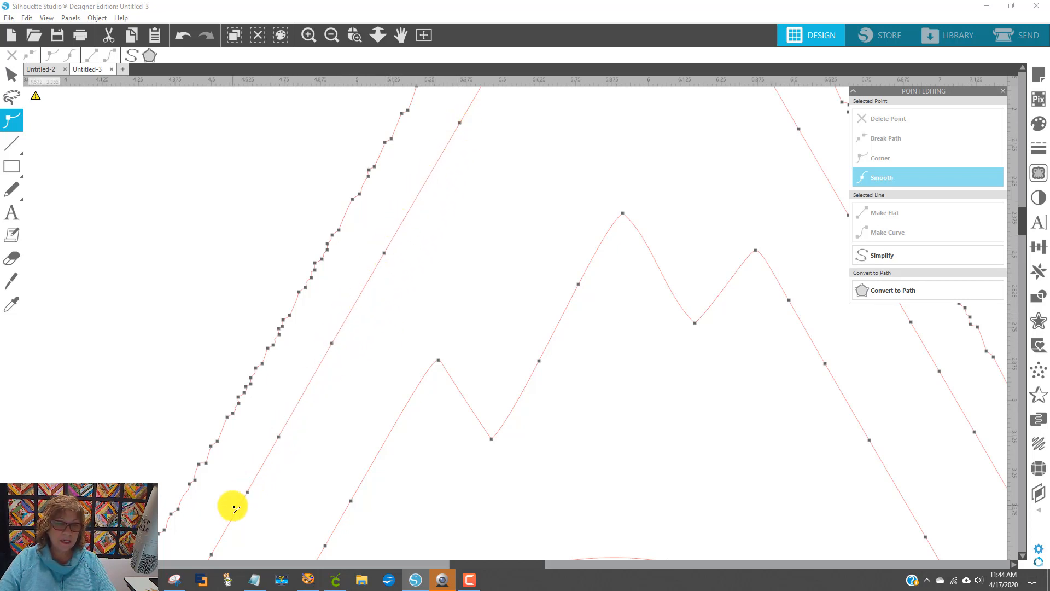
click(184, 34)
click(185, 34)
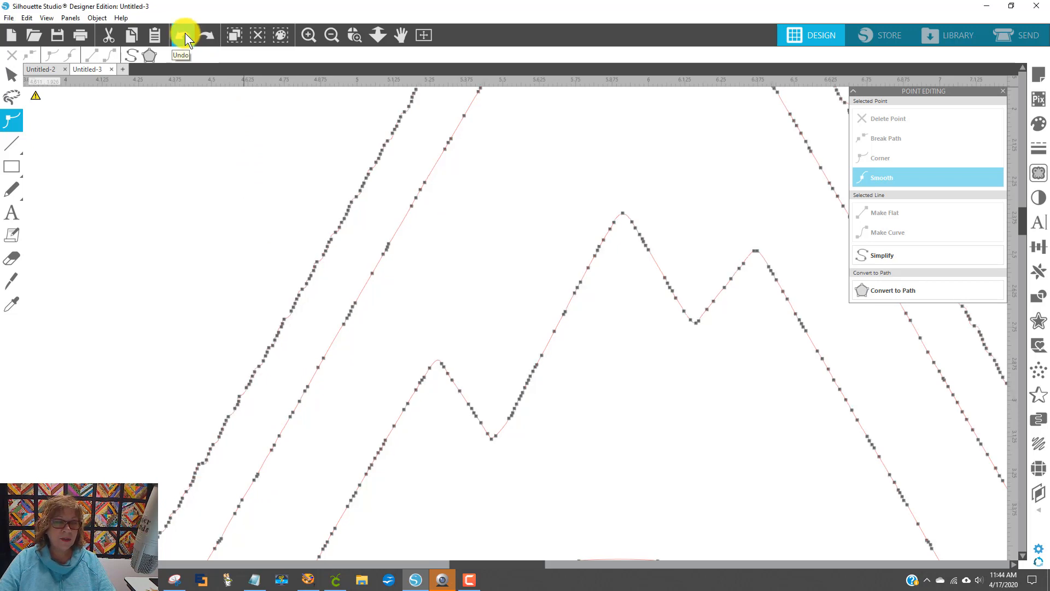
click(185, 34)
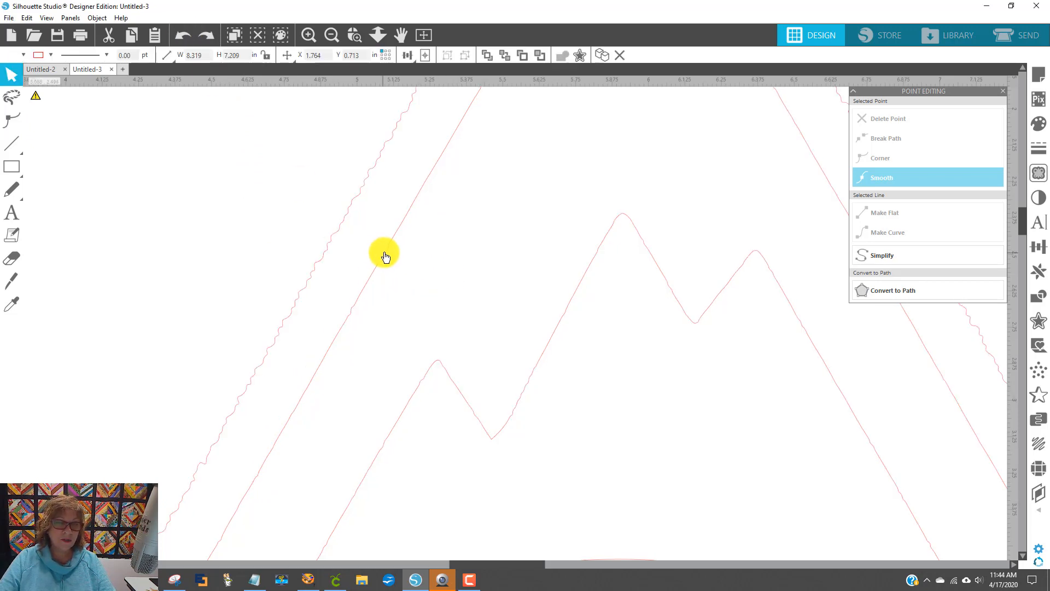
Step: Simplify the traced logo's edit points, check them around the whole design and leave point editing
double_click(410, 208)
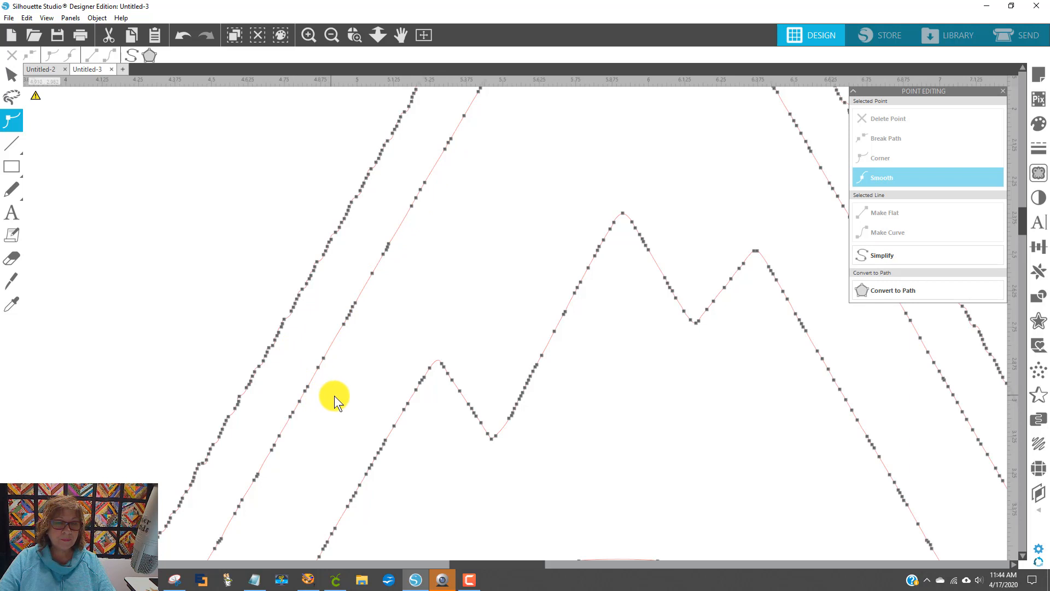
click(935, 257)
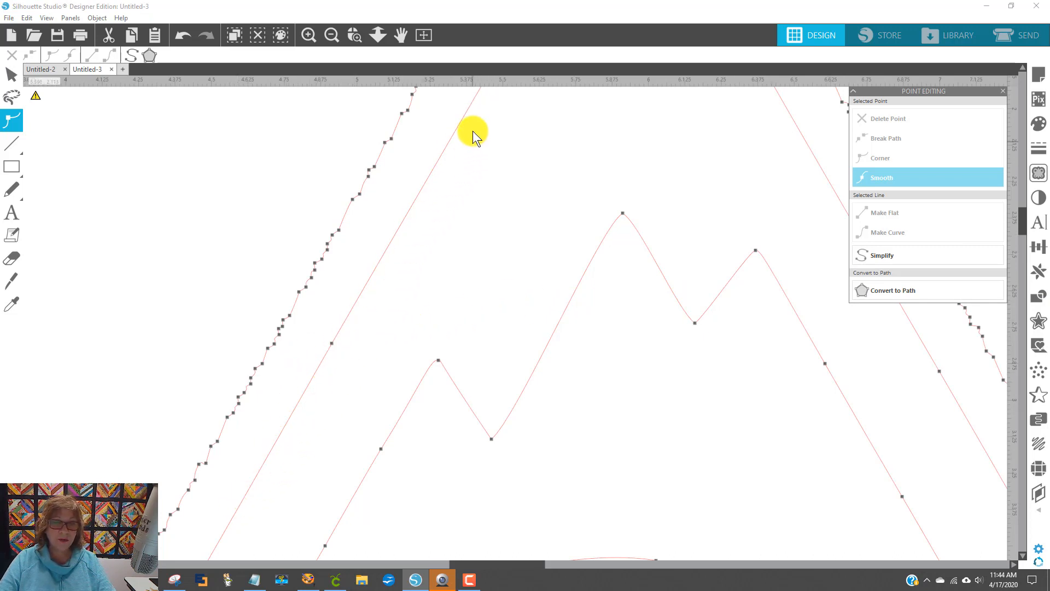
click(331, 35)
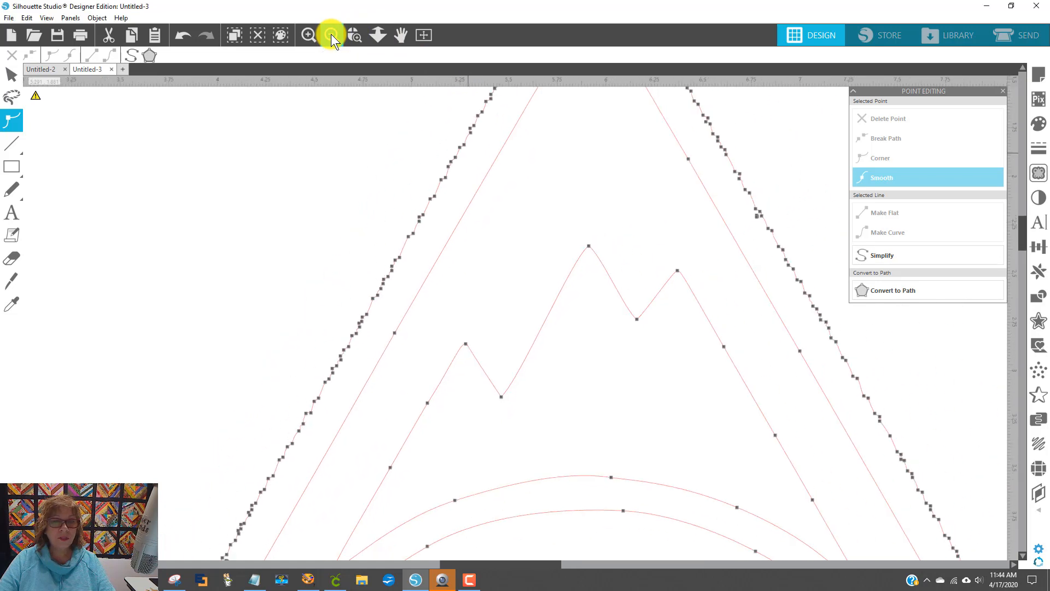
click(331, 35)
click(331, 35)
click(331, 35)
click(331, 35)
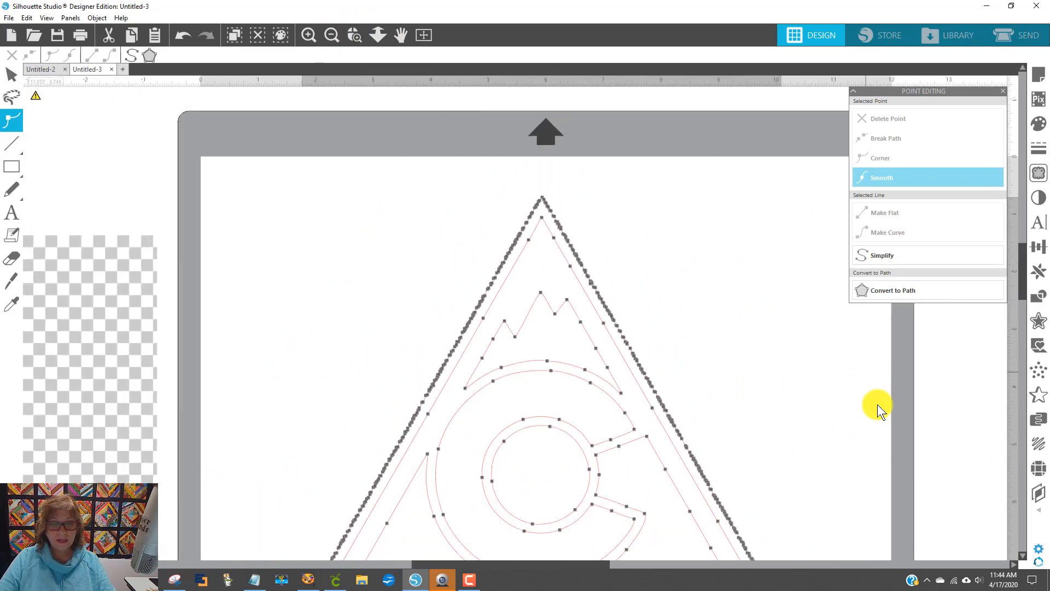
scroll(872, 426, down, 2)
click(829, 346)
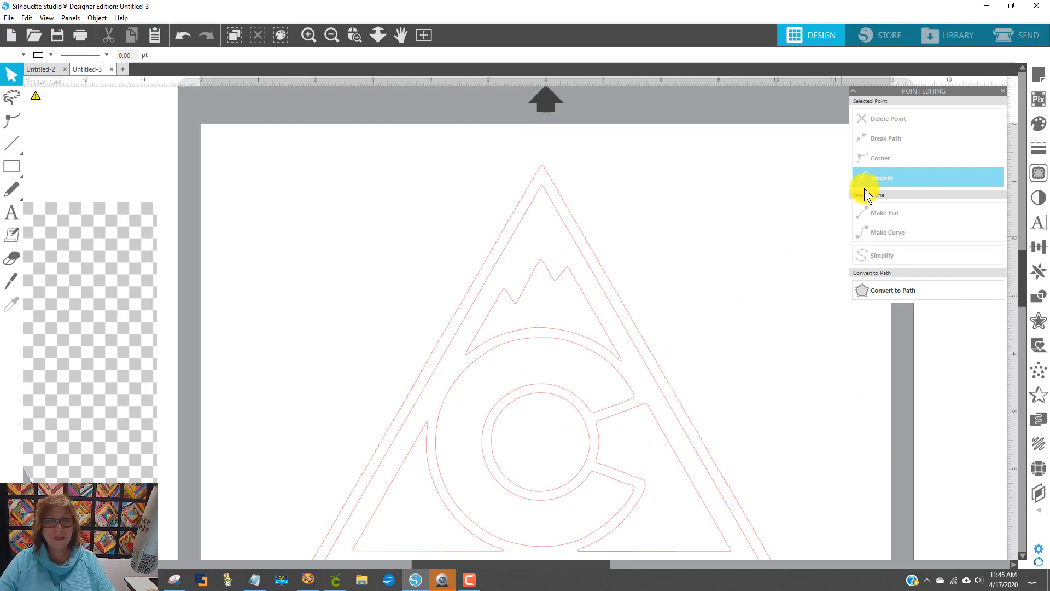
Step: Fill the traced triangle logo with light blue and deselect it
scroll(733, 239, down, 1)
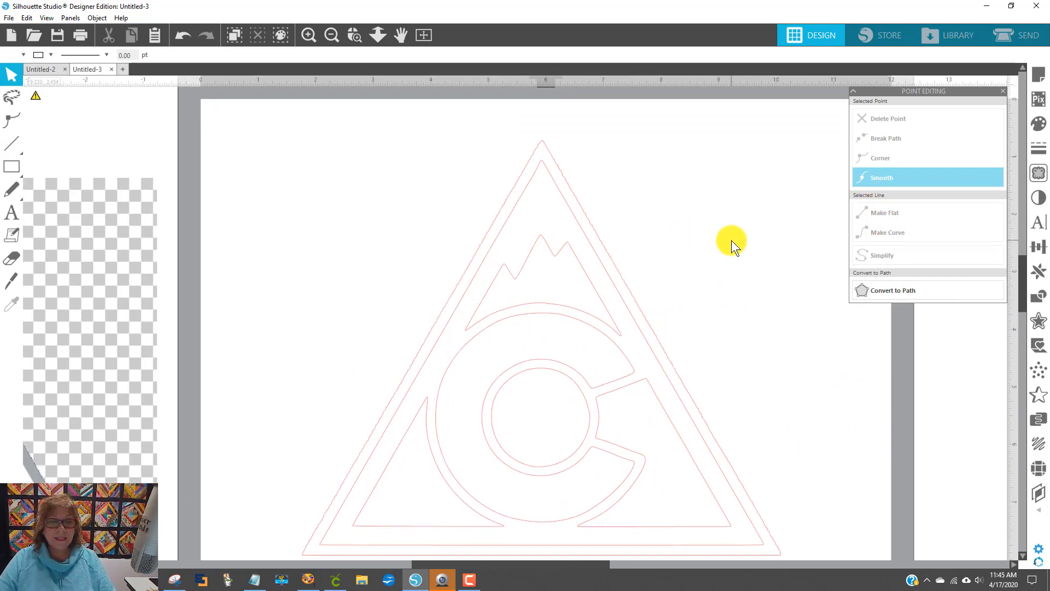
scroll(616, 331, down, 1)
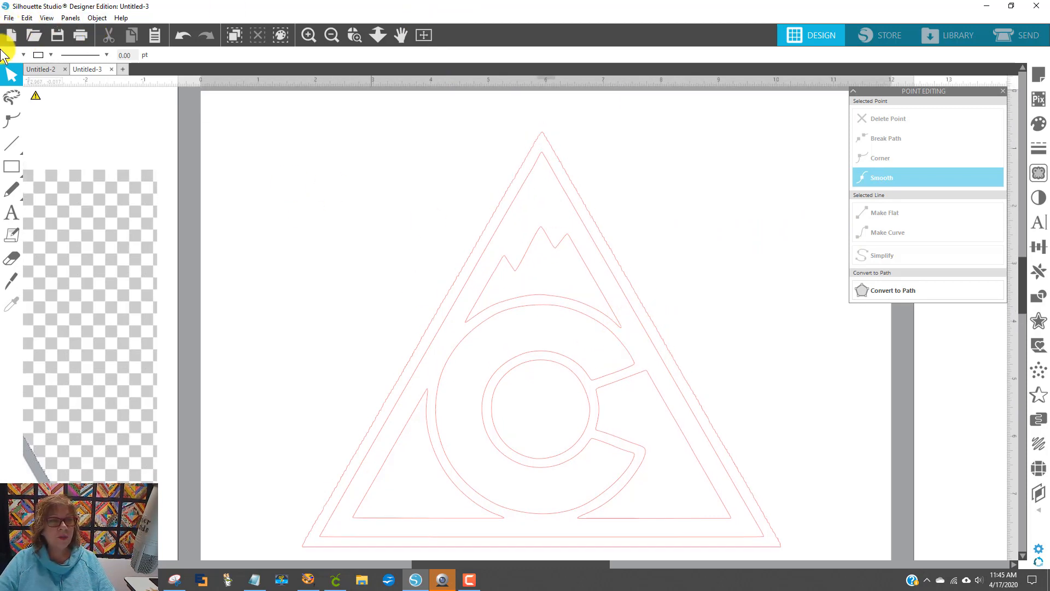
click(544, 144)
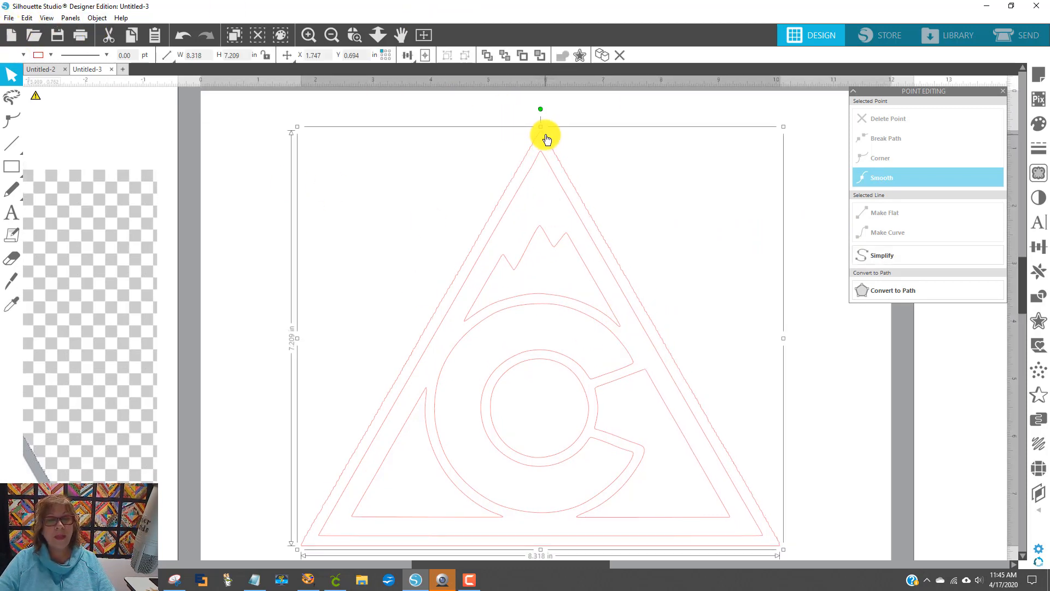
click(17, 57)
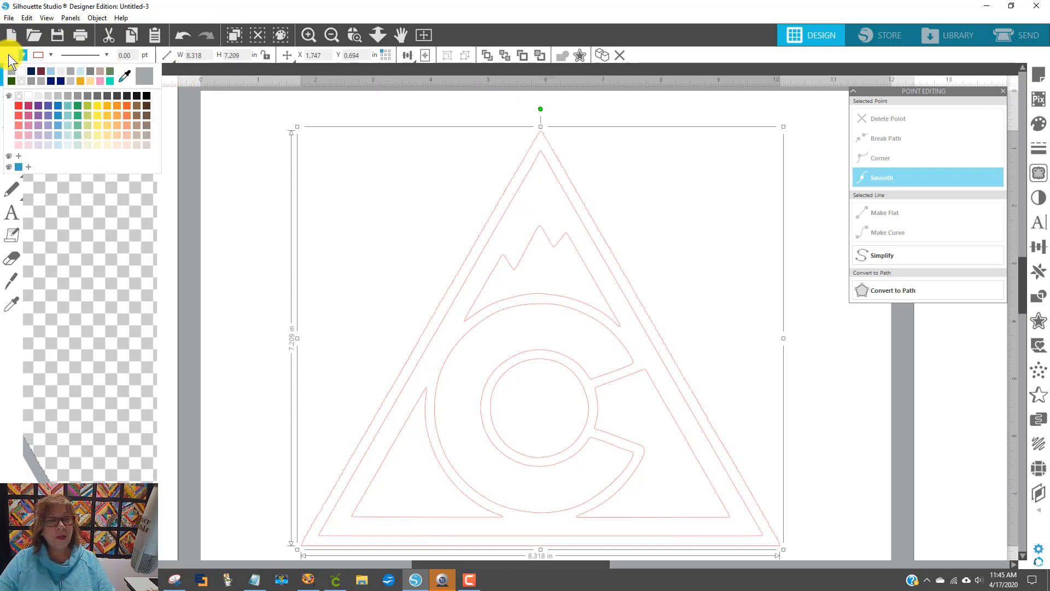
click(52, 72)
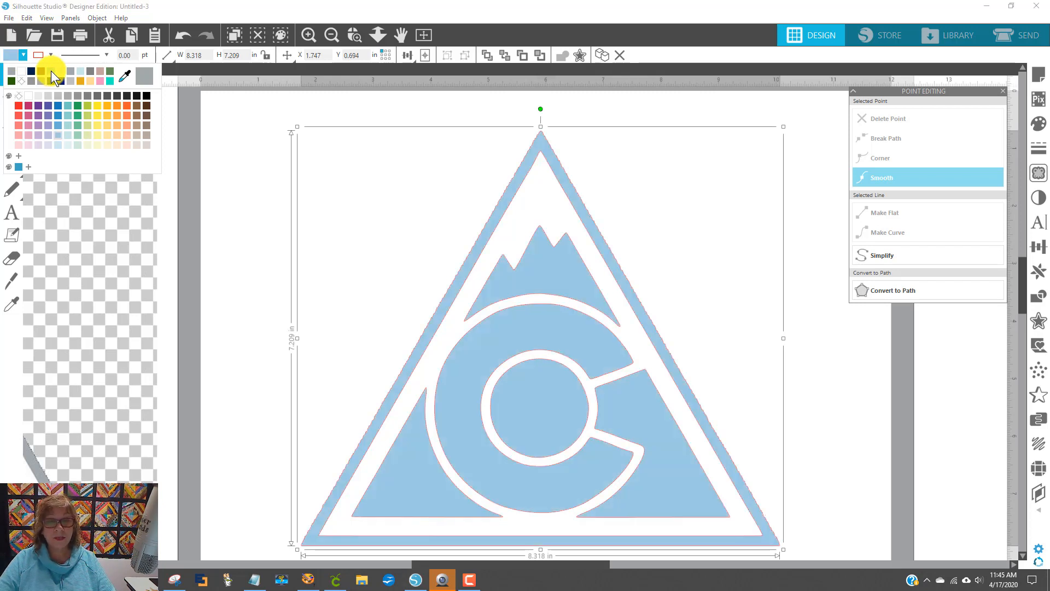
click(848, 354)
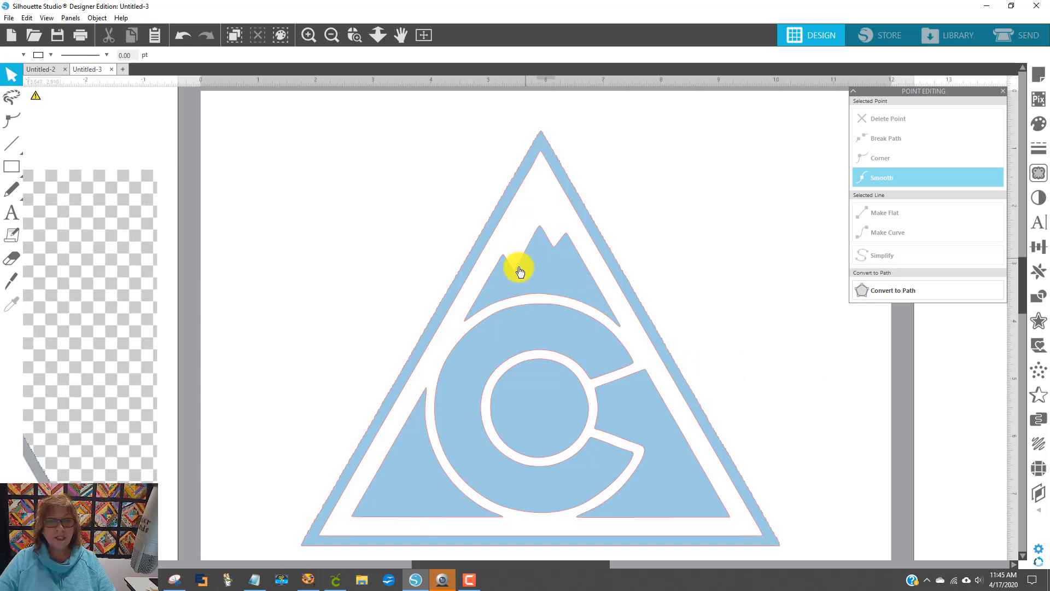
Step: Move the filled logo slightly up and right on the page to about X 1.890, Y 0.400 in and deselect it
click(546, 421)
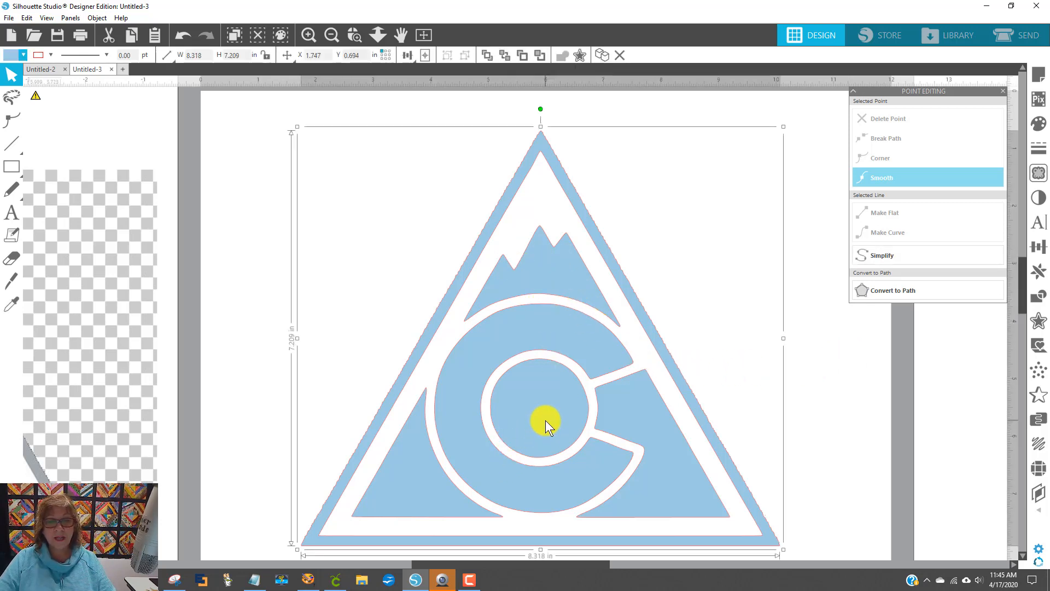
drag(552, 398, 558, 377)
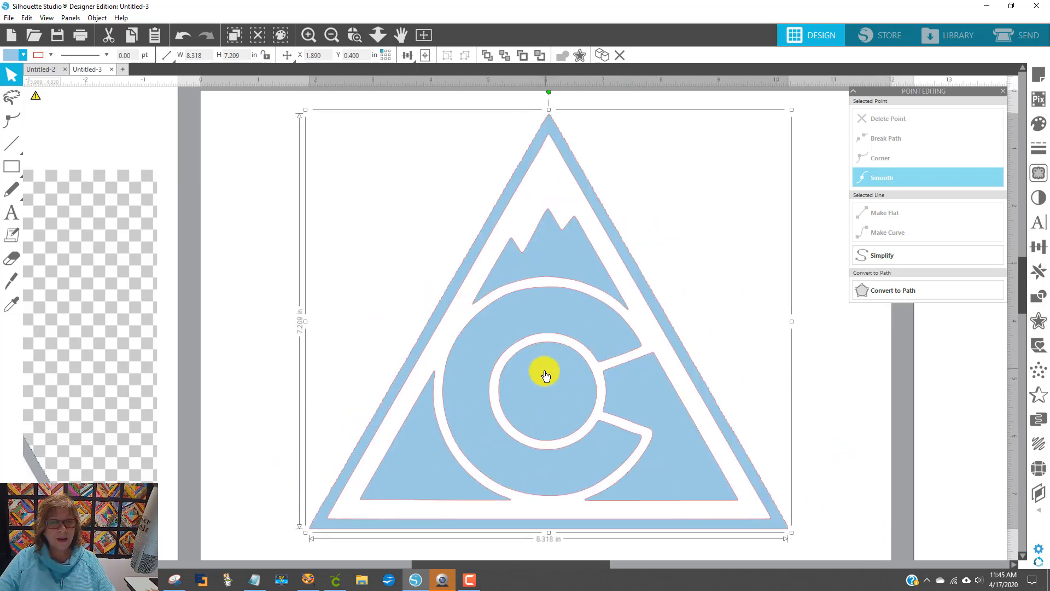
click(859, 331)
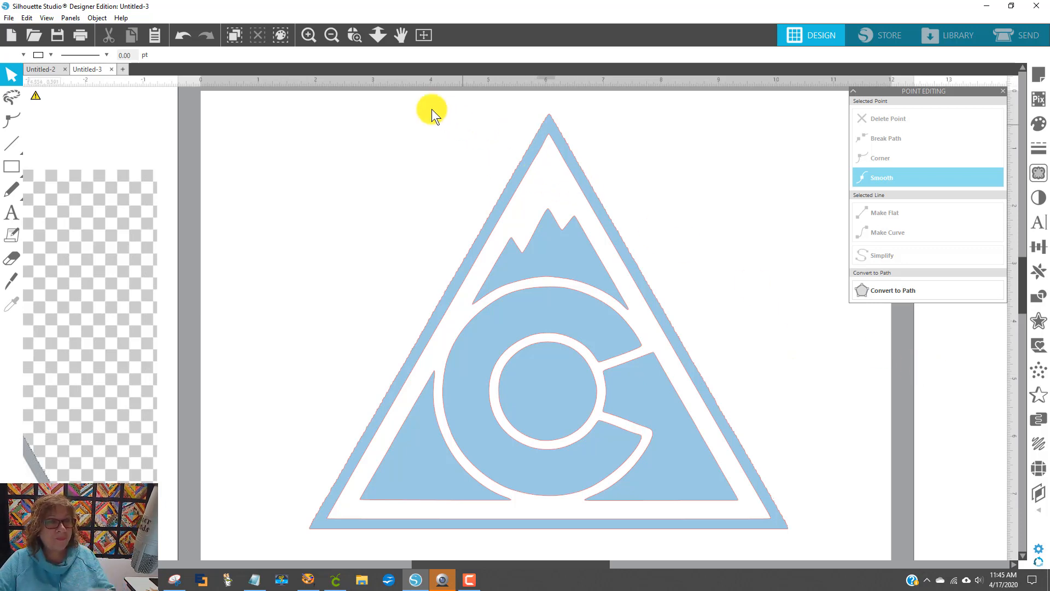
Step: Release the compound path of the light blue triangle logo into separate shapes and deselect them
click(97, 17)
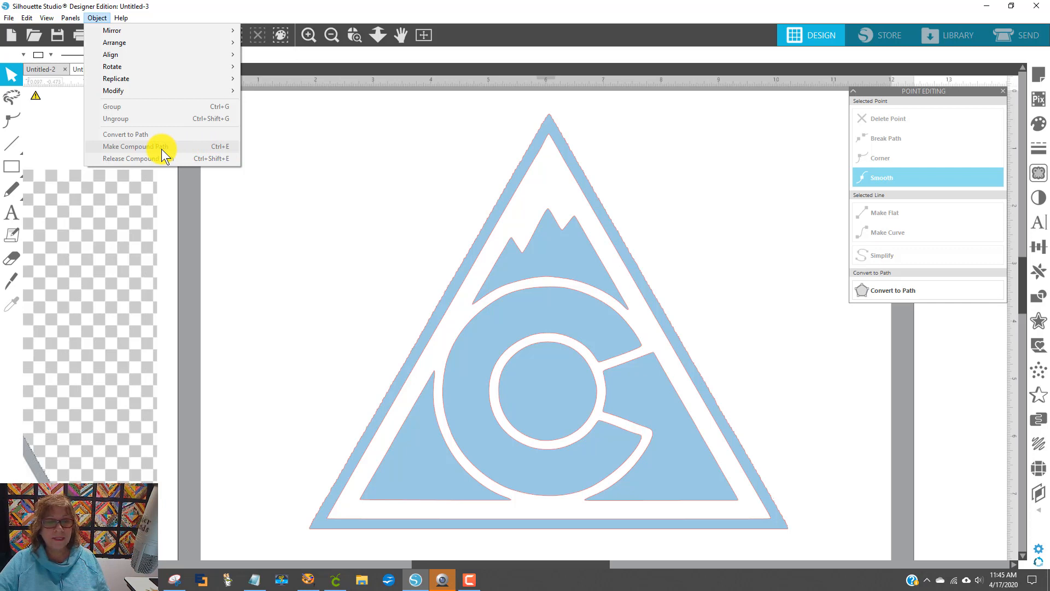
click(722, 183)
click(549, 118)
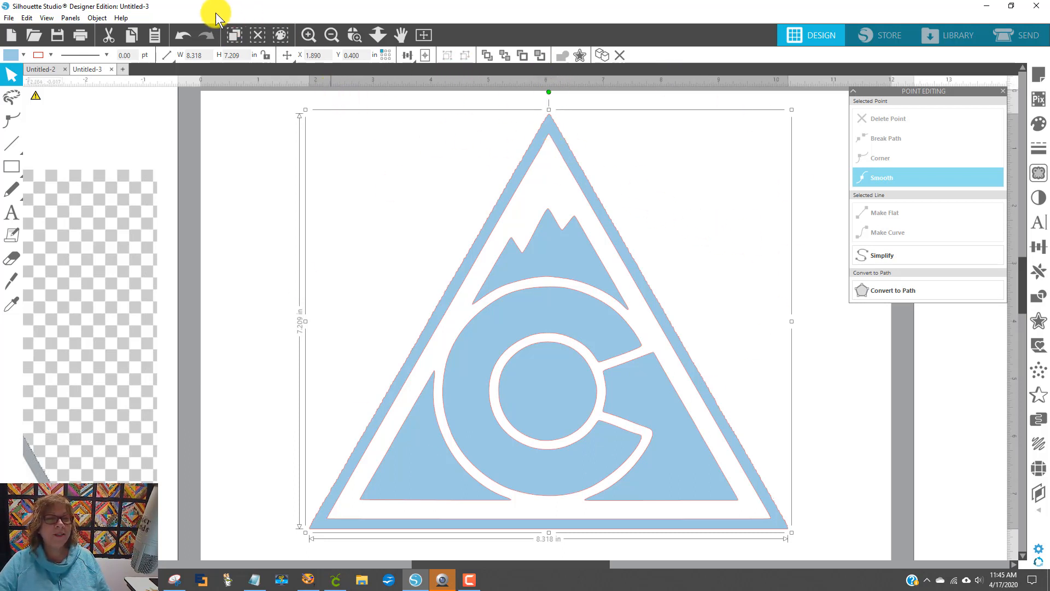
click(91, 15)
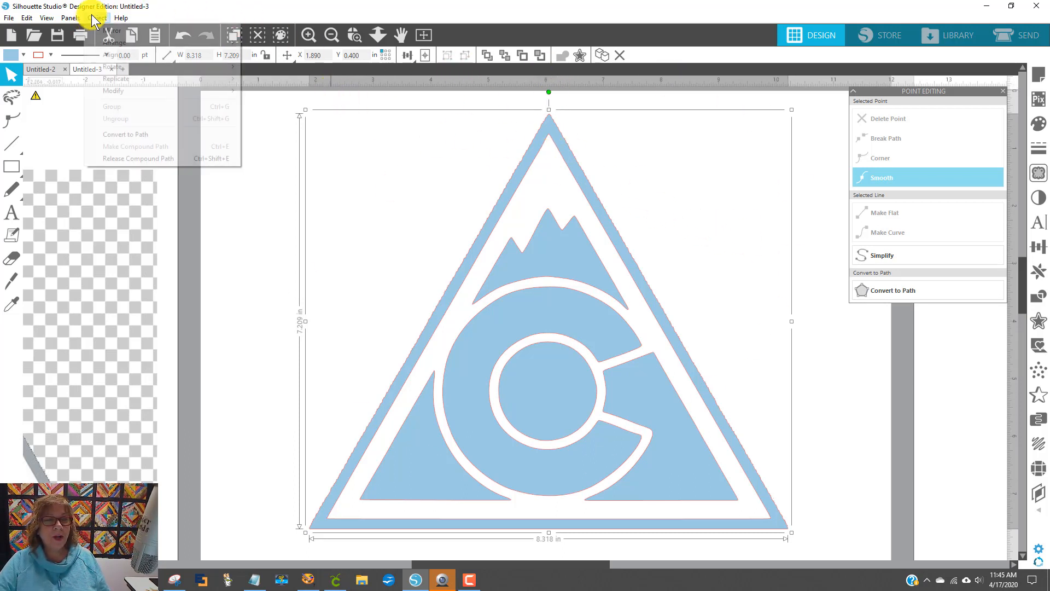
click(138, 159)
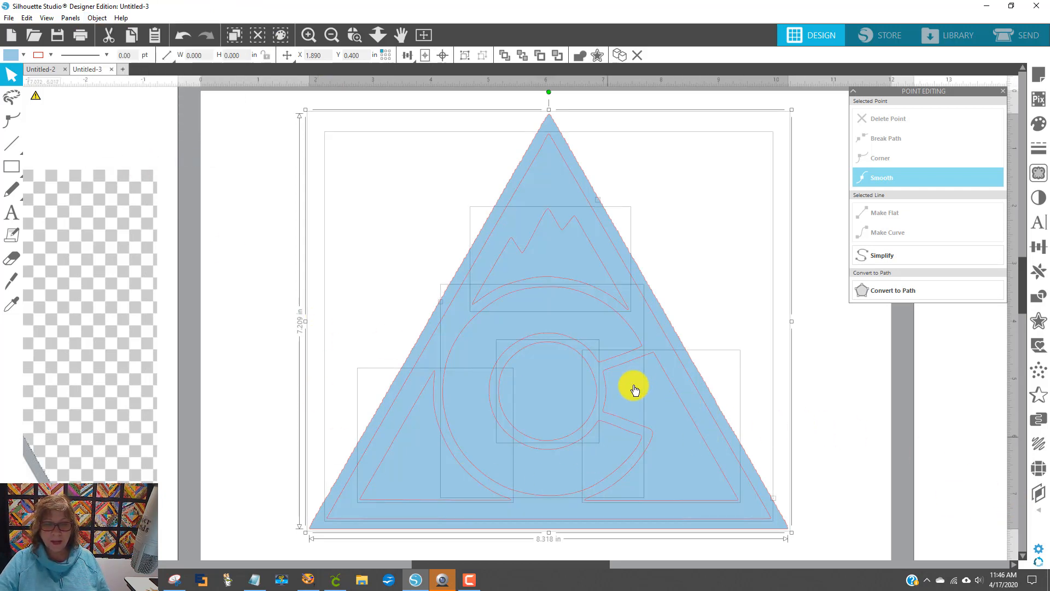
click(852, 356)
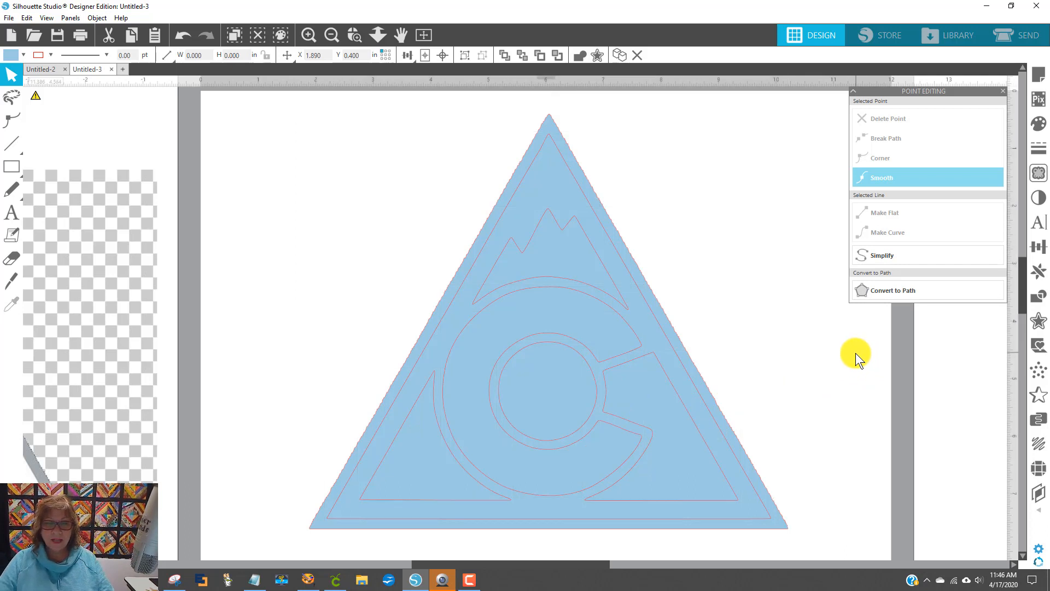
Step: Fill the center circle with dark navy and the surrounding letter C with maroon
click(533, 344)
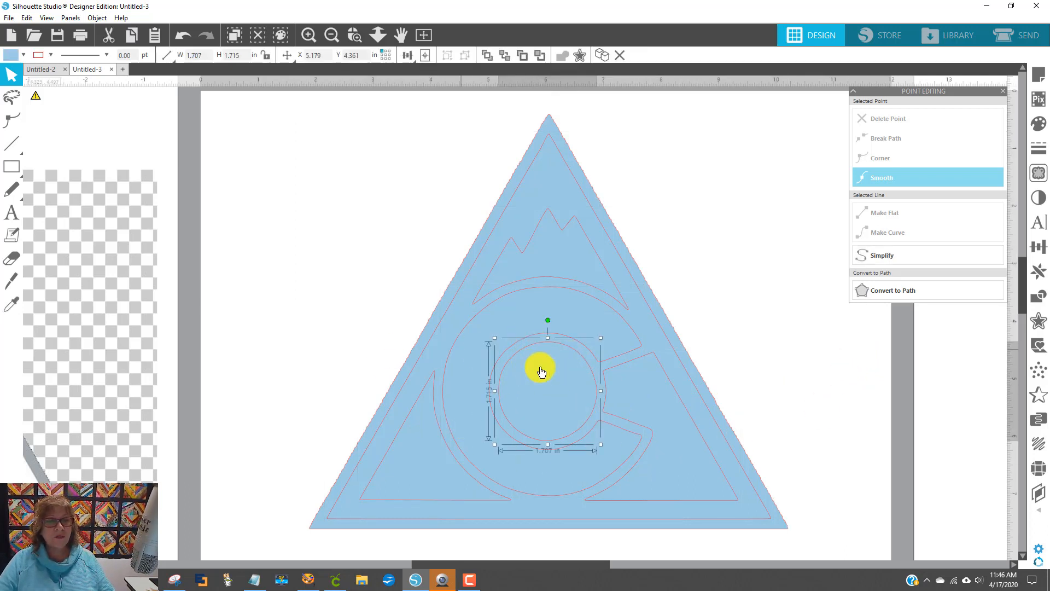
click(16, 54)
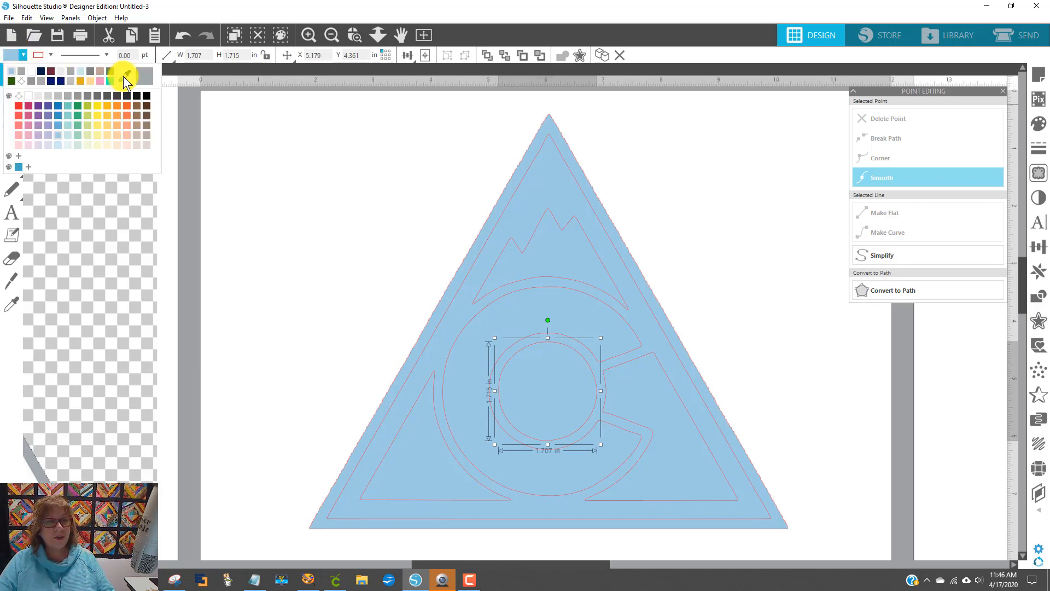
click(41, 70)
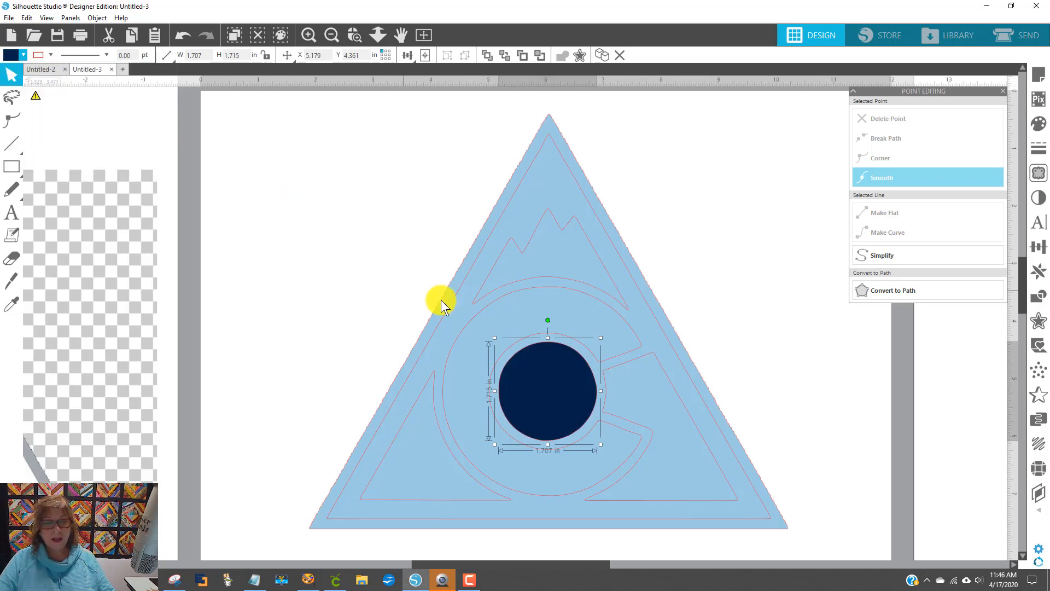
click(503, 303)
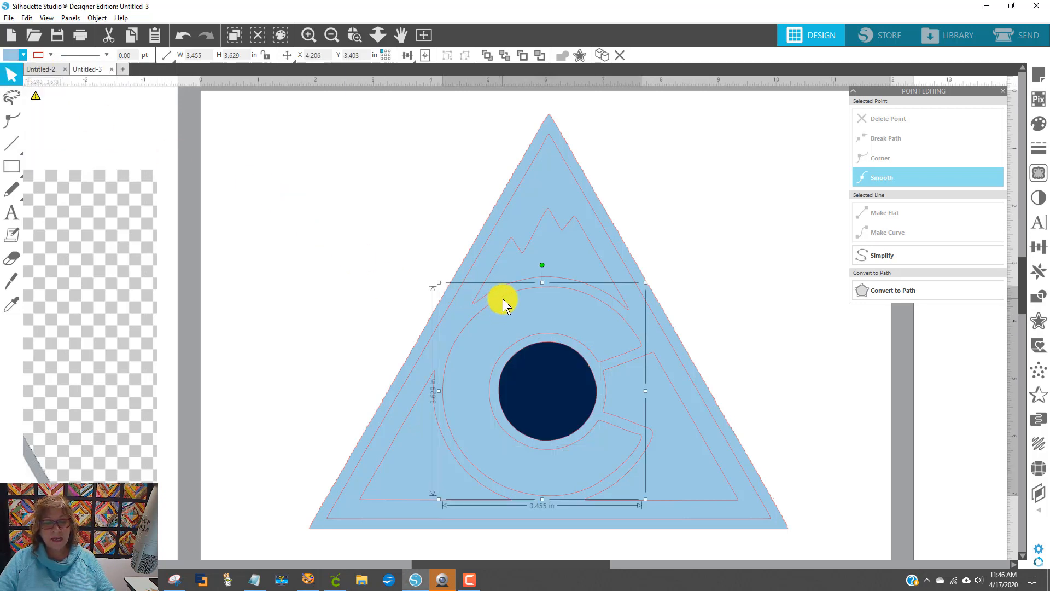
click(13, 55)
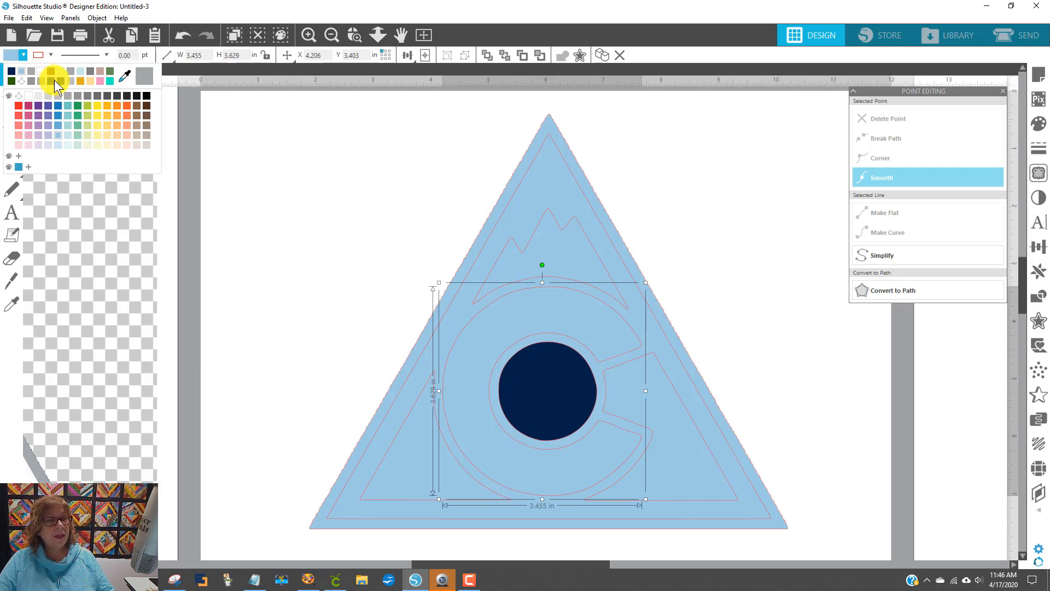
click(40, 71)
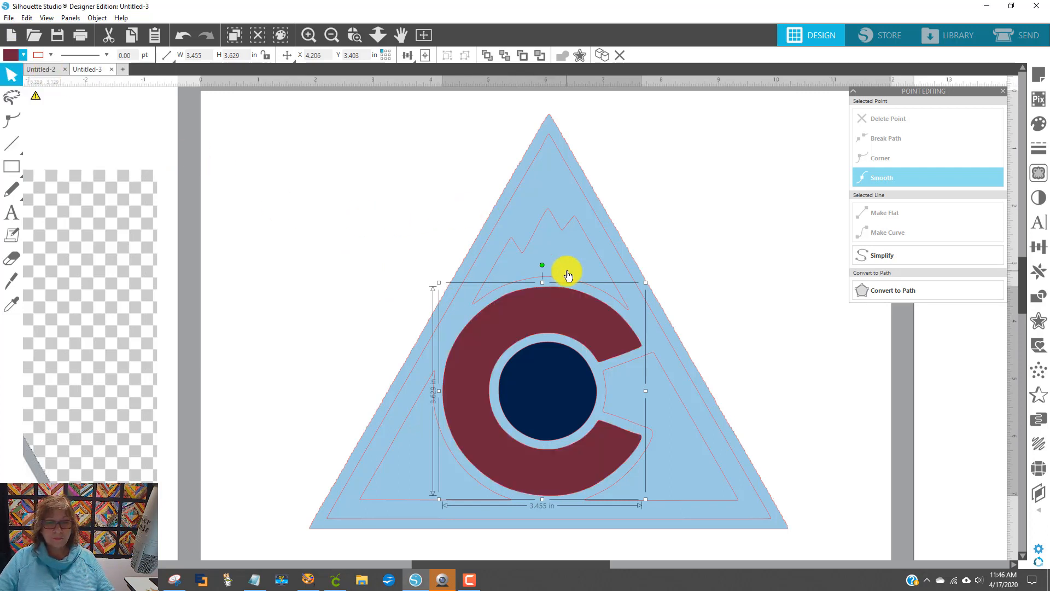
Step: Fill the mountain peaks and both lower corner pieces together with the same dark navy and deselect them
click(566, 249)
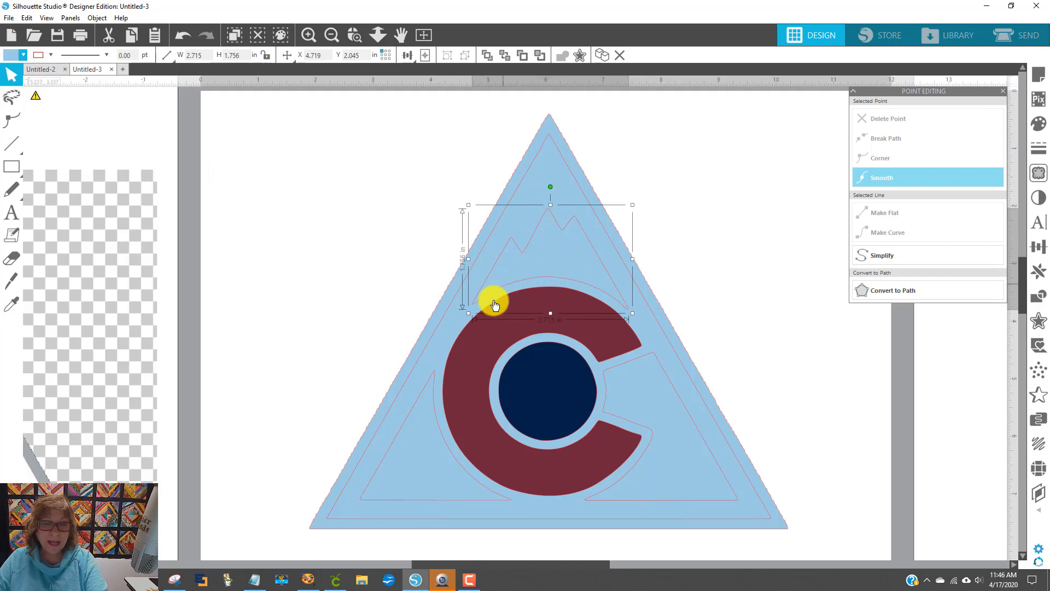
shift+click(436, 443)
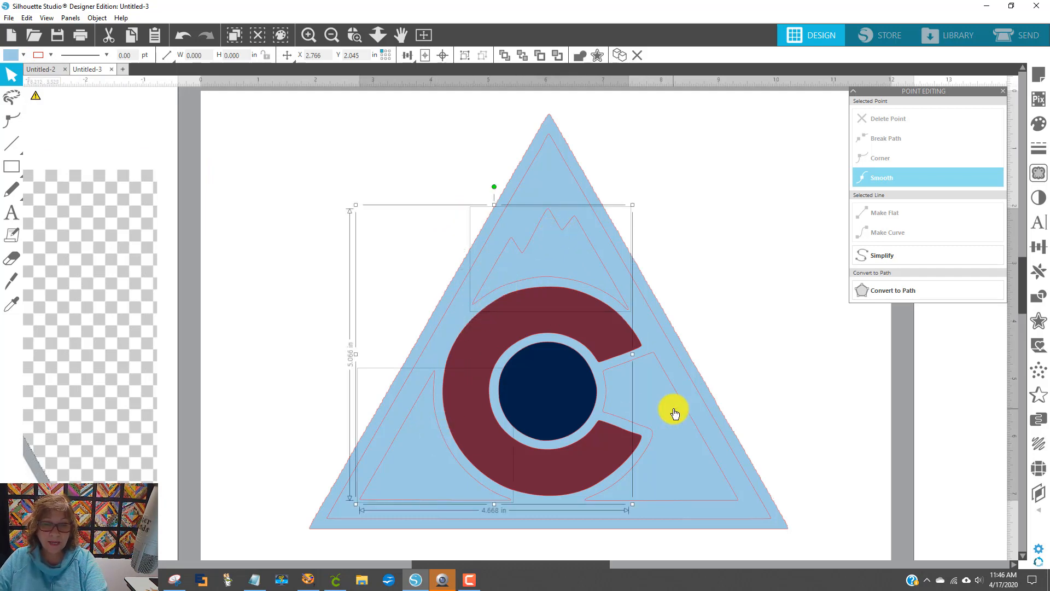
shift+click(673, 410)
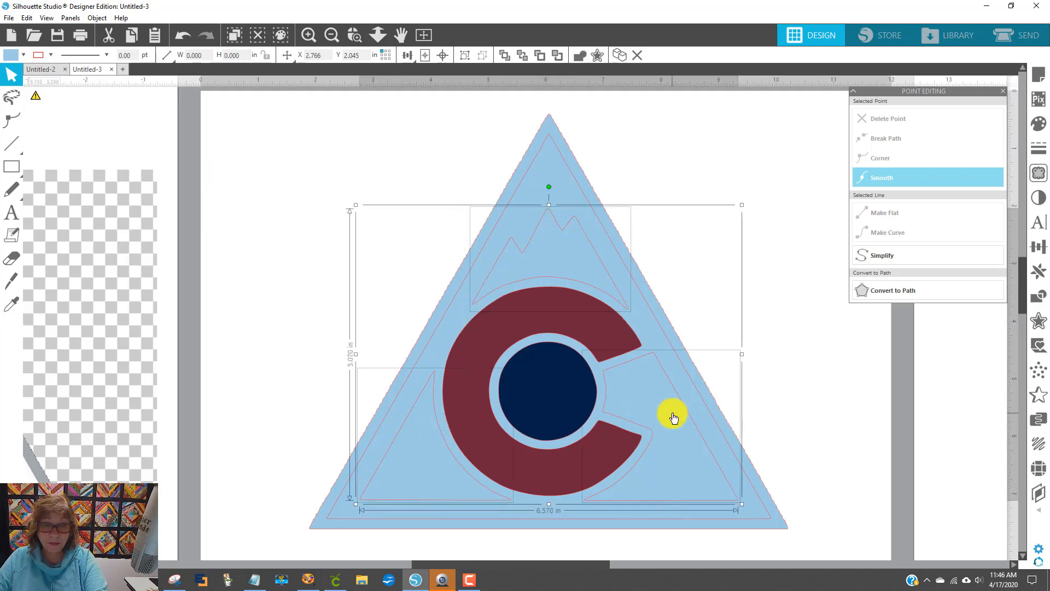
click(12, 55)
click(20, 75)
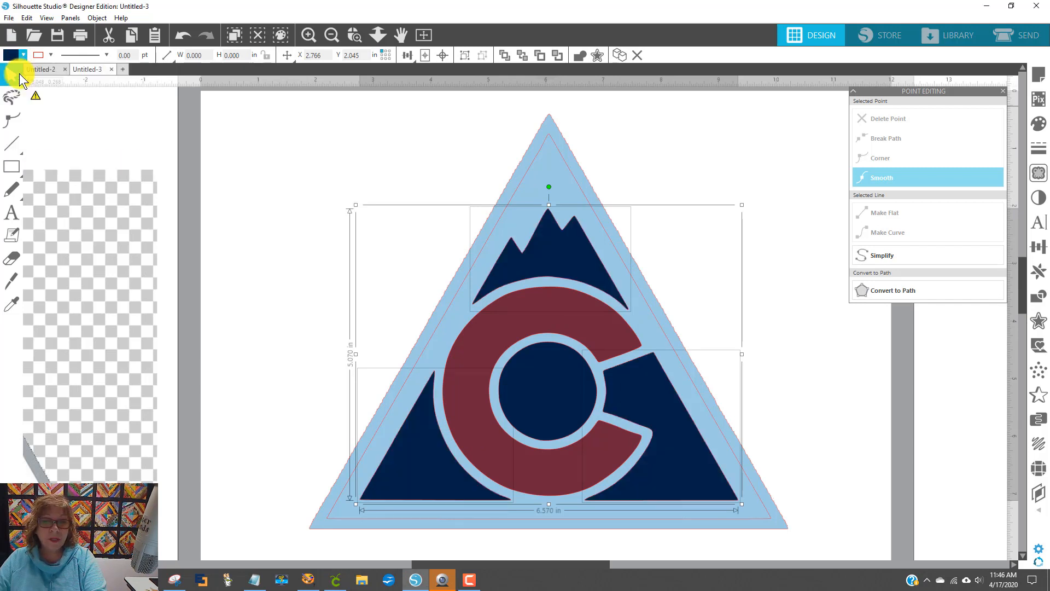
click(695, 115)
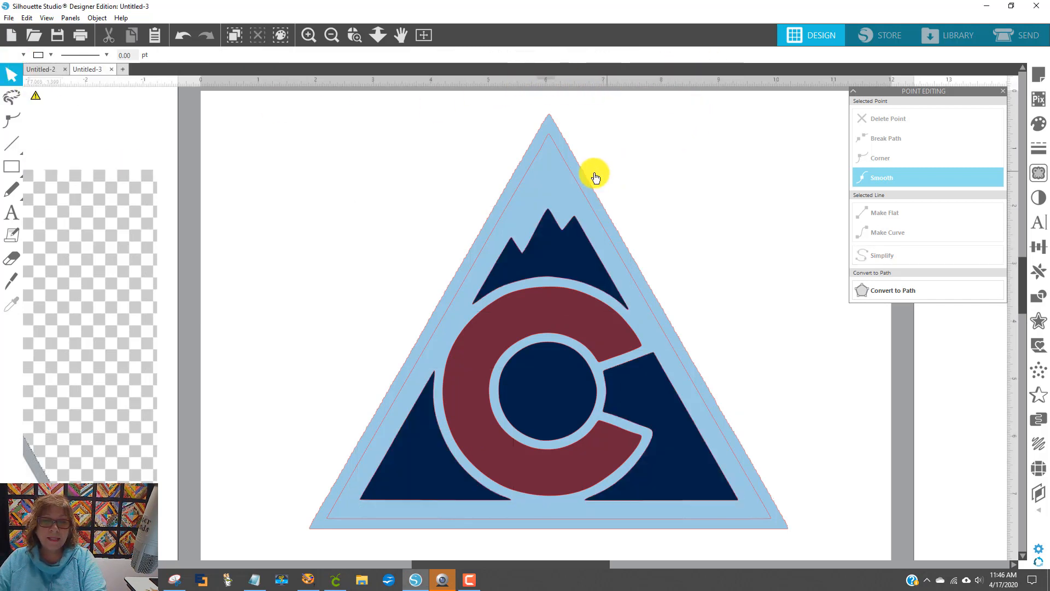
Step: Fill the inner triangle behind the mountains and the C with white and deselect it
click(563, 166)
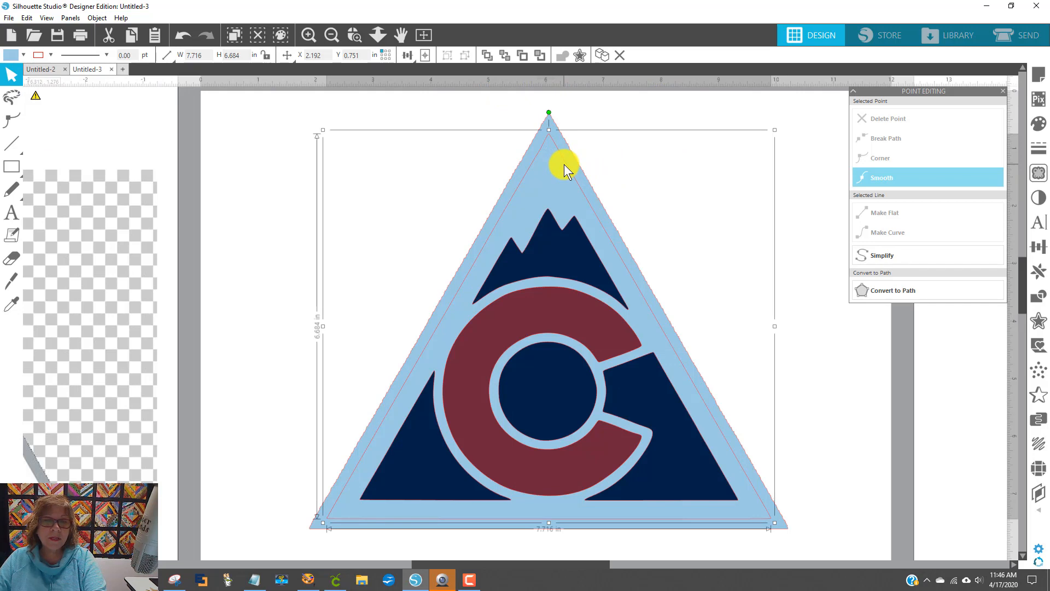
click(12, 56)
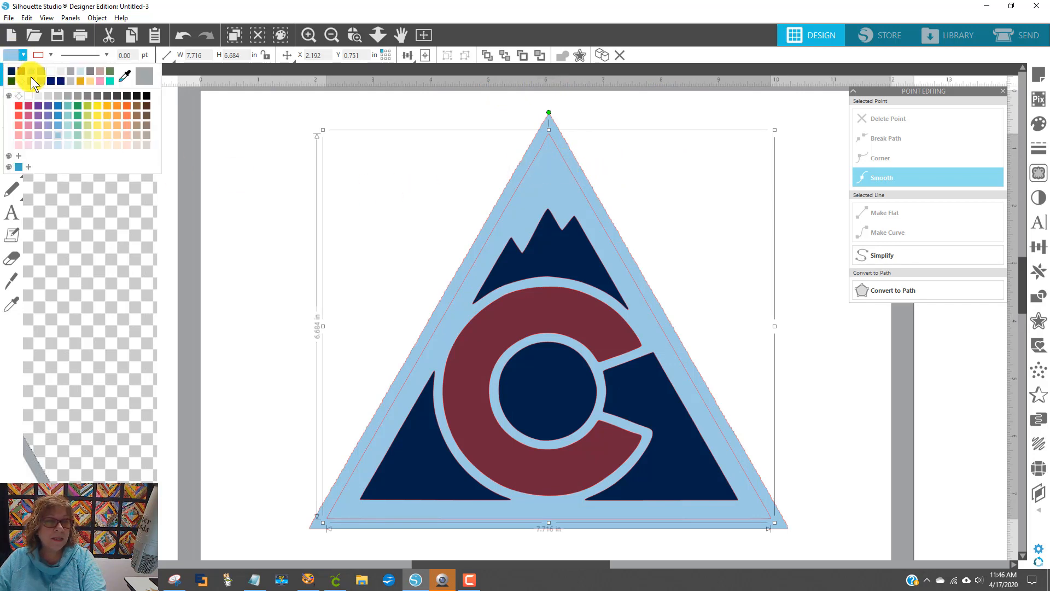
click(48, 71)
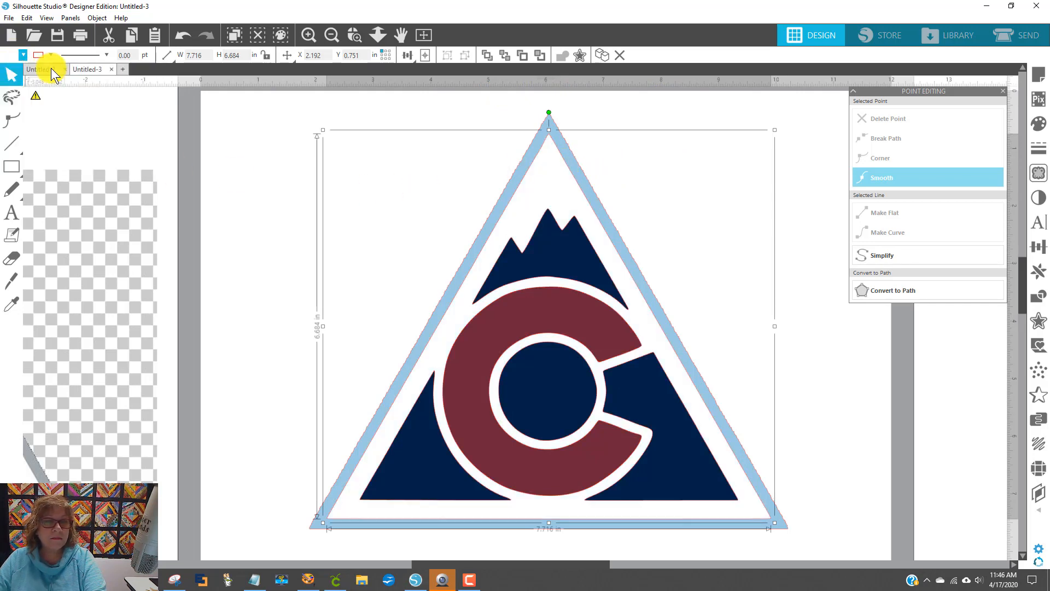
click(818, 168)
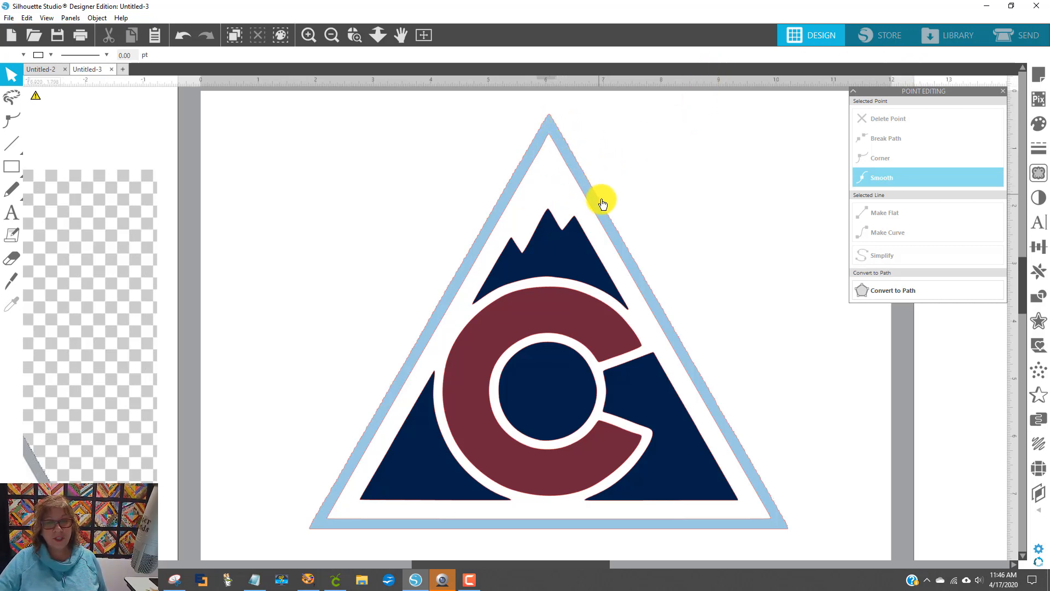
Step: Examine the light blue outer triangle's edge at its tip up close, and return to an overview of the design
click(362, 41)
drag(508, 130, 586, 157)
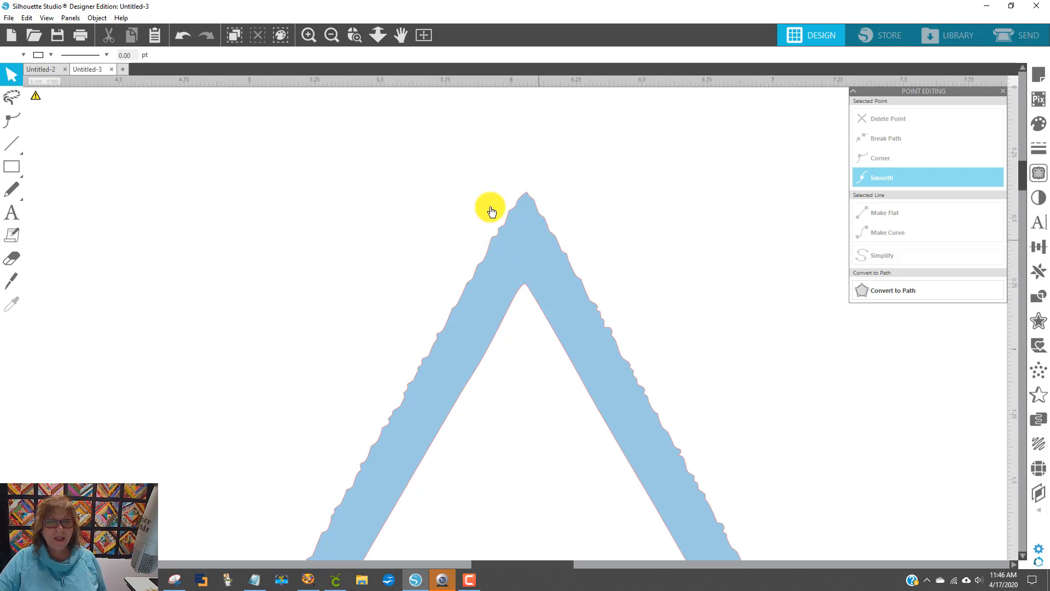
click(331, 35)
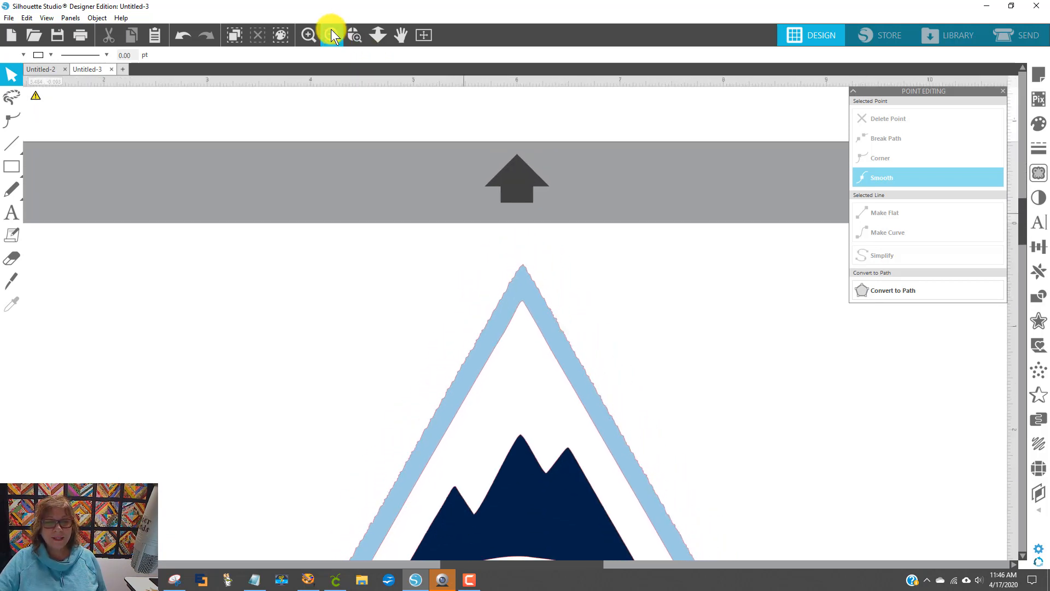
click(331, 32)
click(332, 32)
scroll(795, 389, down, 4)
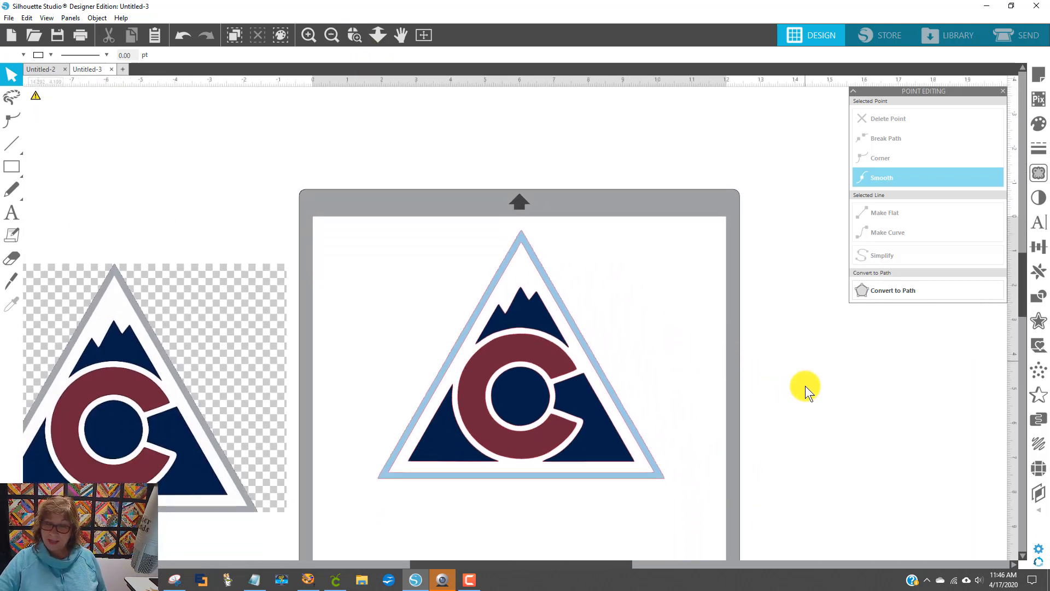
scroll(805, 385, down, 1)
Step: Offset the white inner triangle outward by 0.160 in with square corners
click(523, 251)
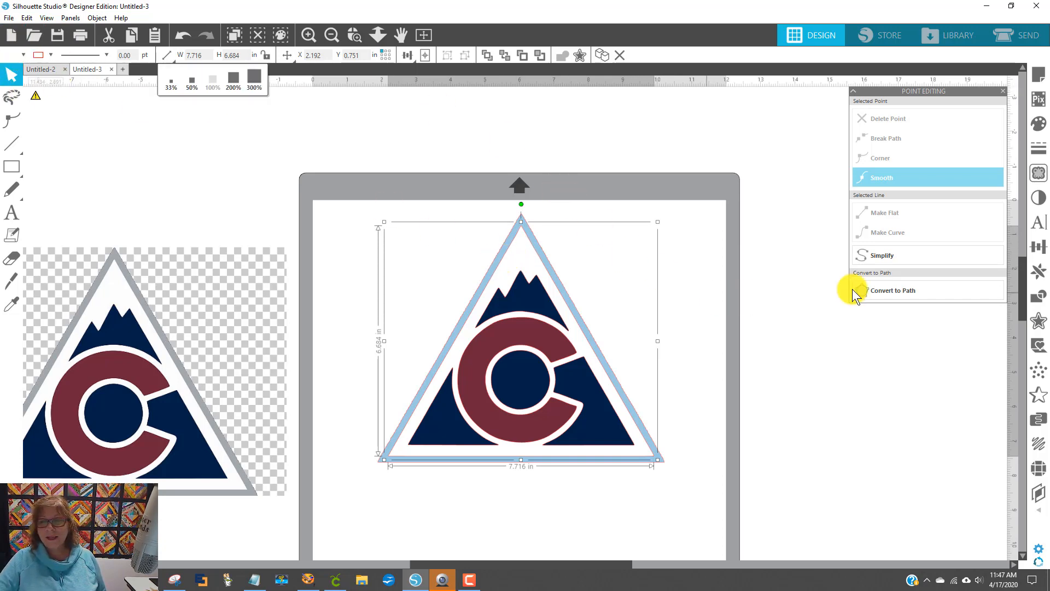
click(1037, 322)
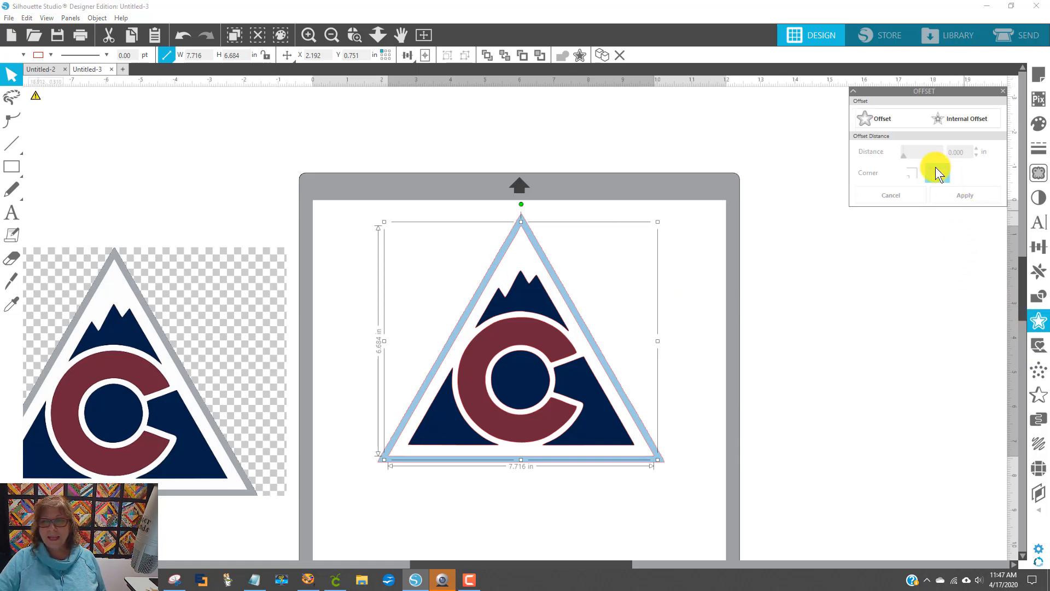
click(885, 120)
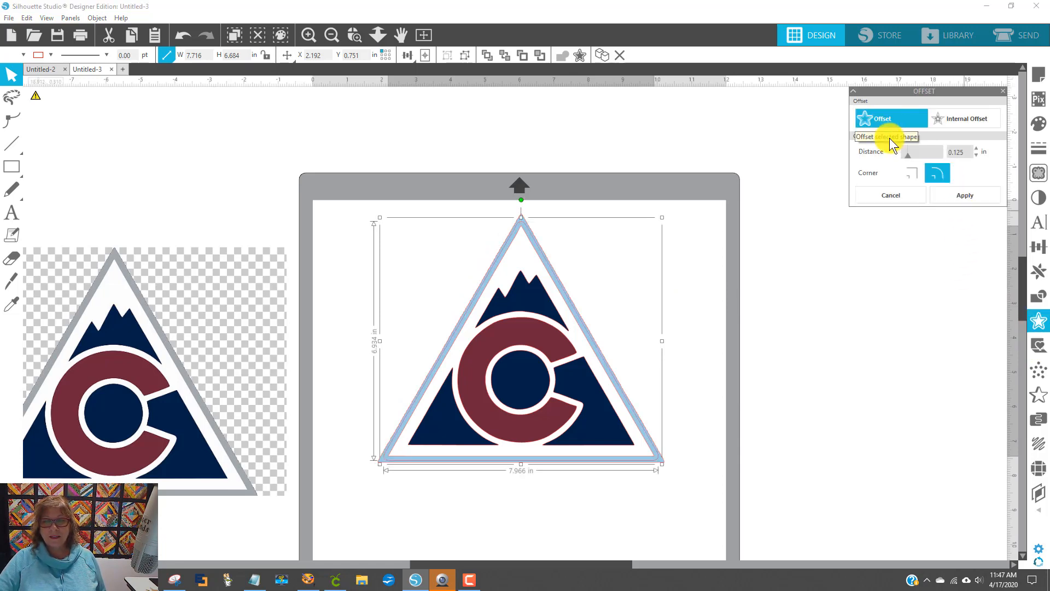
click(912, 173)
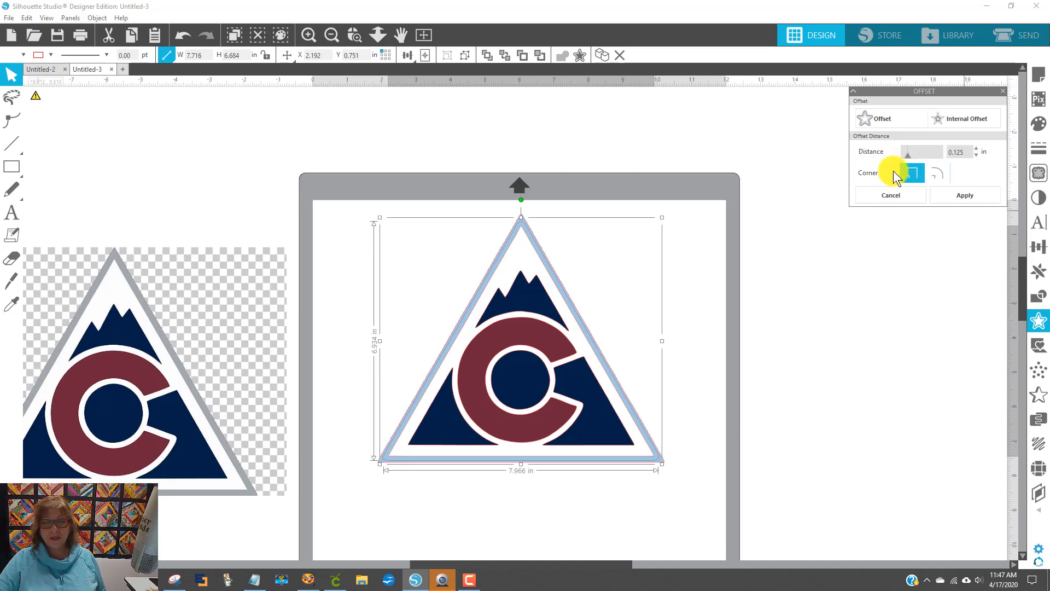
click(975, 147)
click(976, 147)
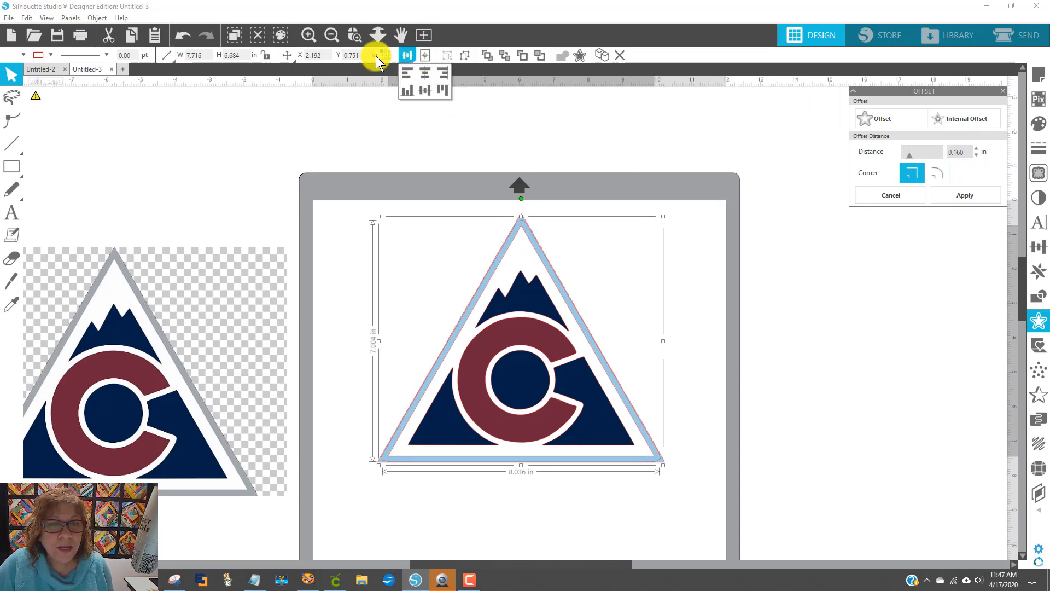
Step: Examine the offset outline against the jagged outer triangle at the tip and along both sides
click(354, 35)
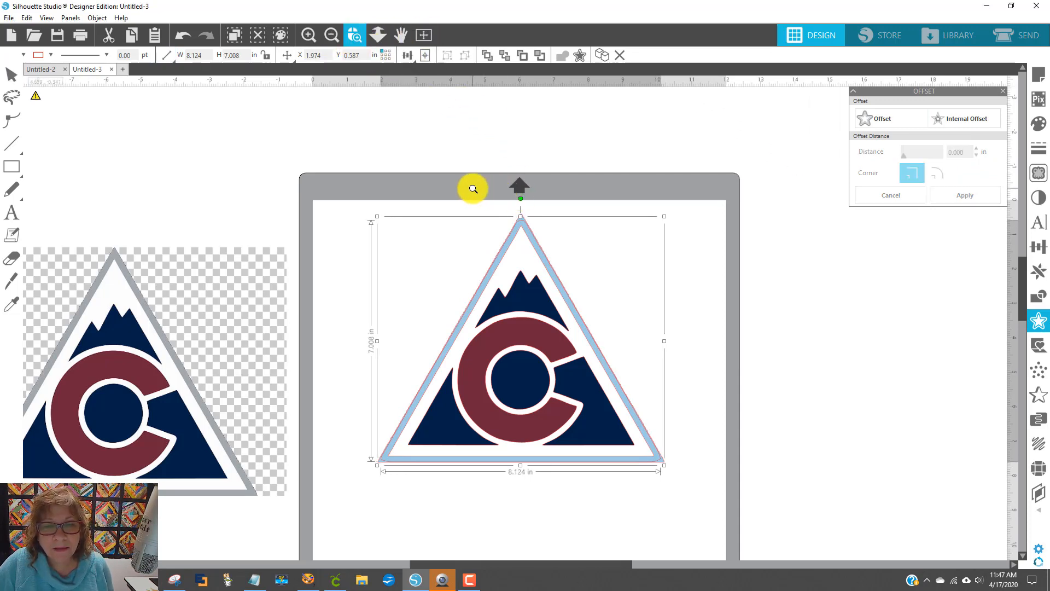
drag(471, 189, 597, 225)
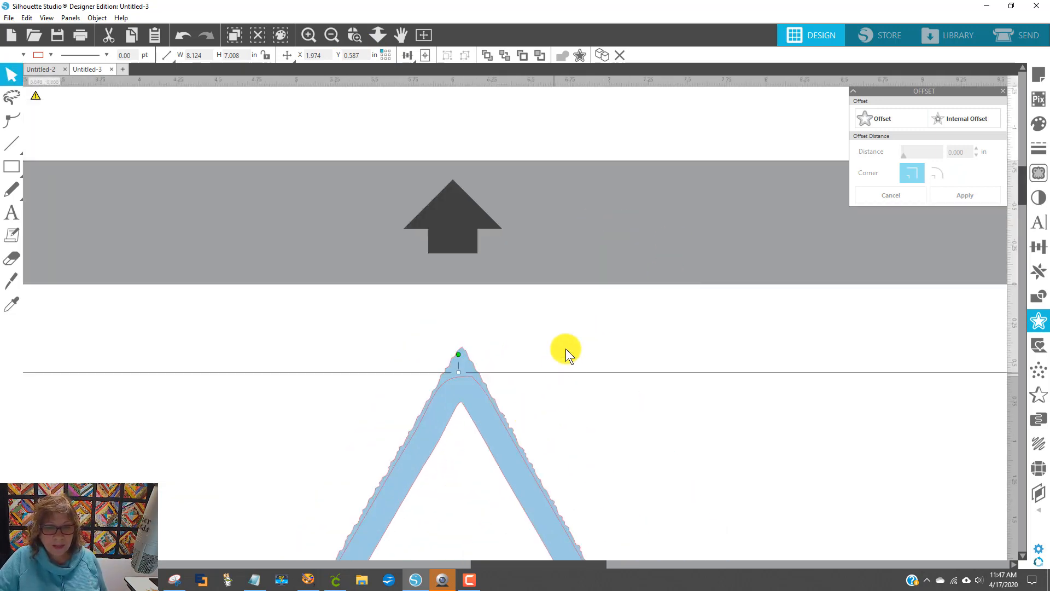
scroll(576, 330, down, 7)
scroll(583, 319, down, 4)
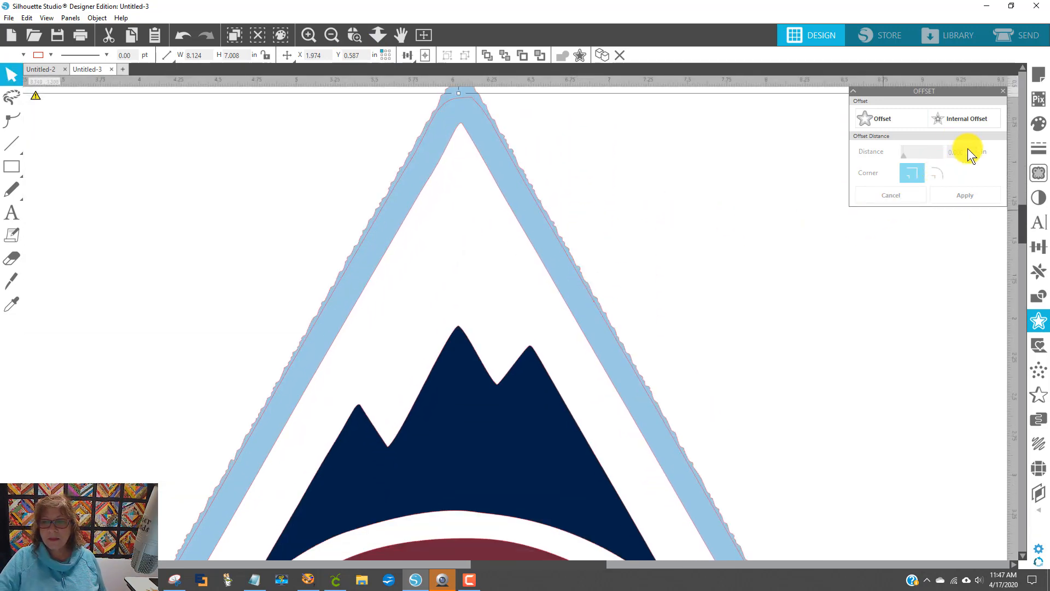
scroll(632, 187, up, 3)
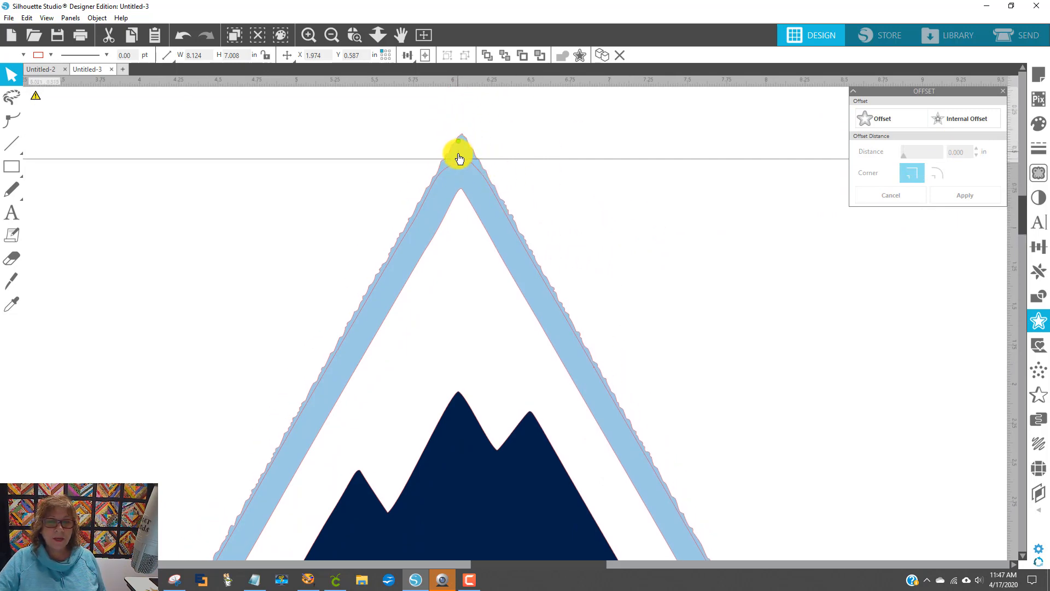
Step: Try to adjust the offset outline by pulling at the triangle's tip, and undo the accidental move of the outer triangle
drag(458, 156, 462, 147)
key(Escape)
click(181, 35)
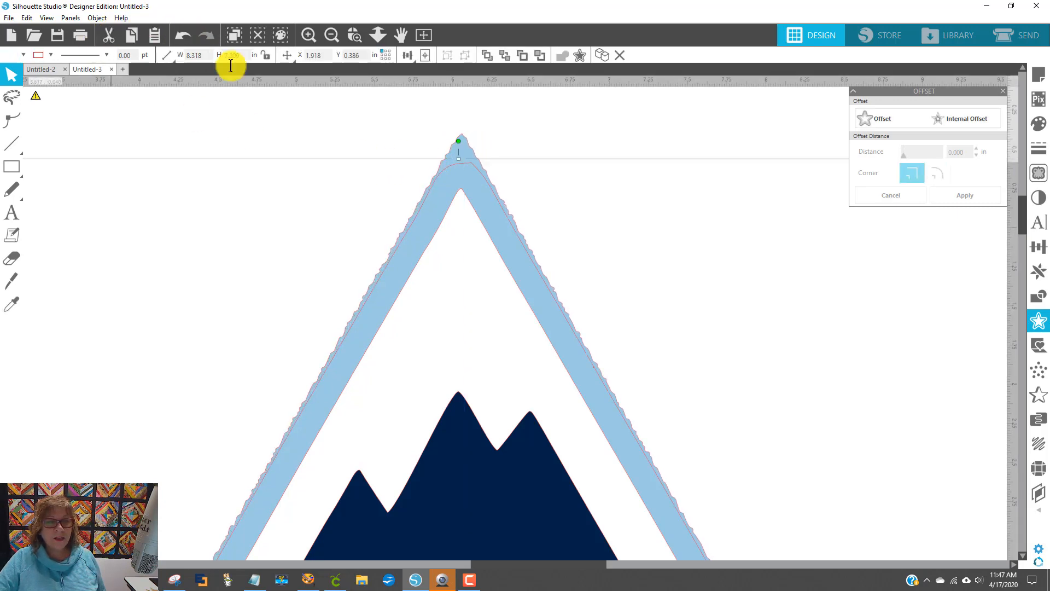
Step: Stretch the offset triangle upward at its tip to a height of 7.092 in
scroll(460, 192, up, 3)
click(532, 395)
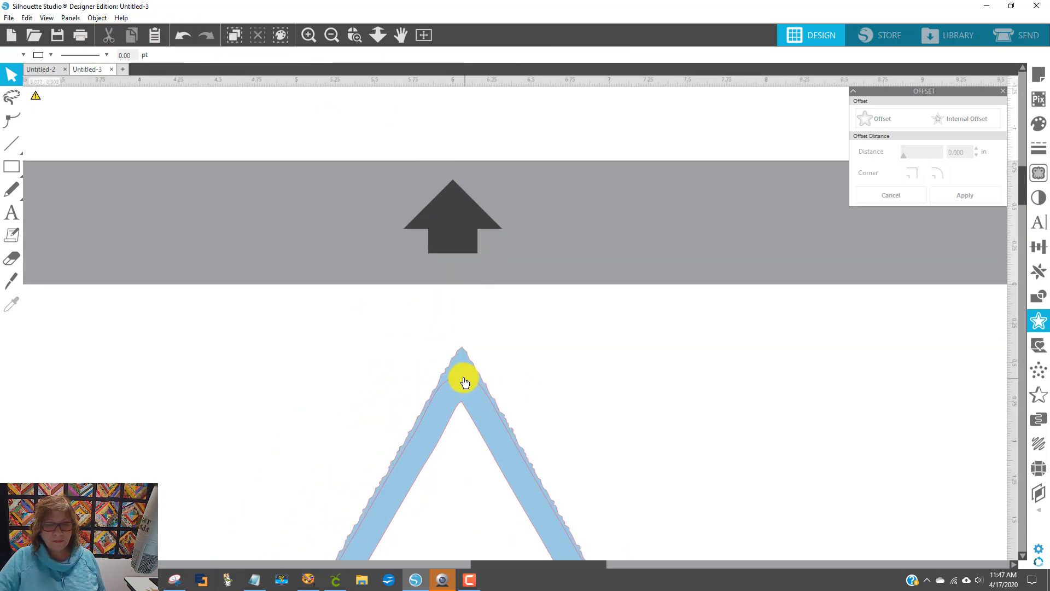
click(463, 377)
click(462, 377)
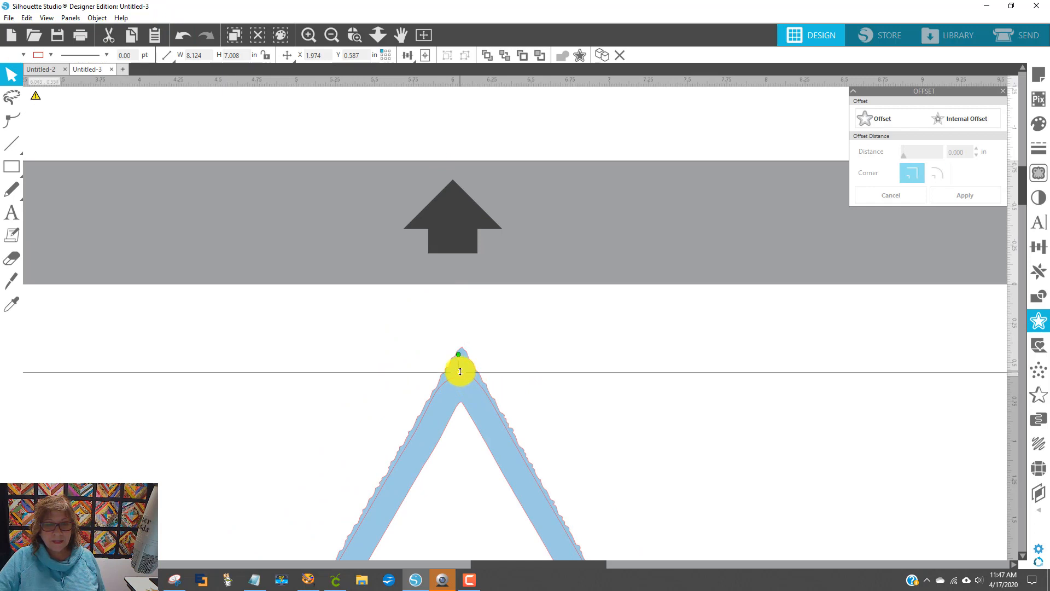
drag(456, 372, 458, 359)
scroll(556, 302, down, 2)
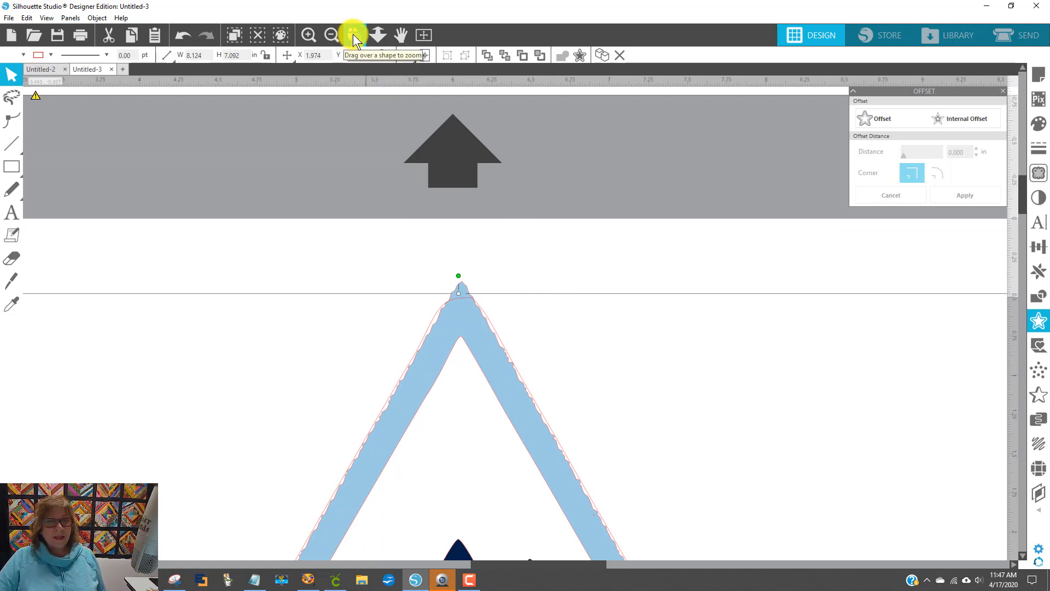
Step: Fill the stretched offset triangle with the logo's gray
click(6, 57)
click(9, 57)
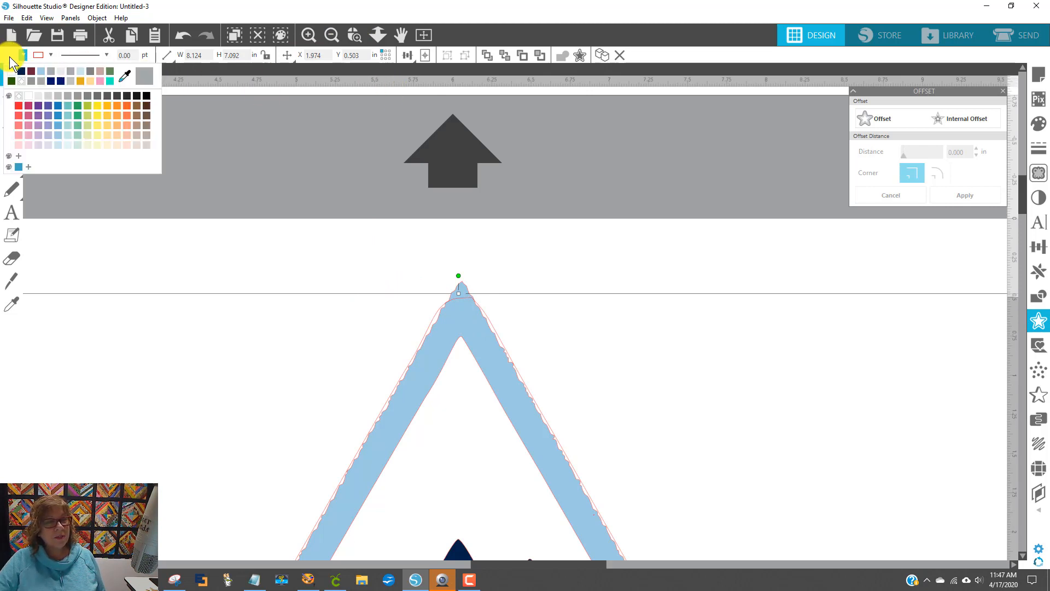
click(145, 75)
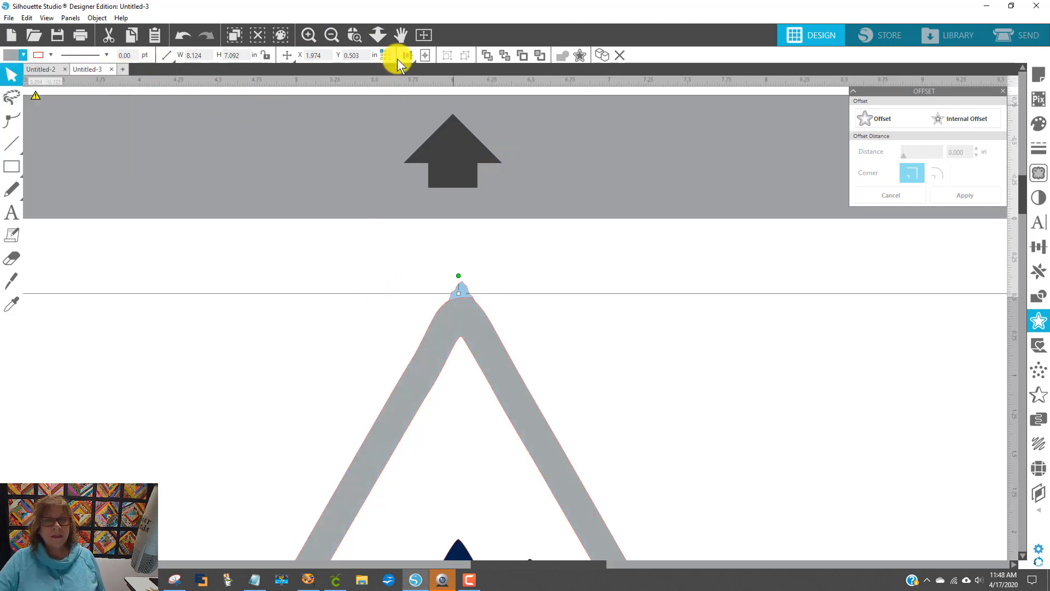
Step: Delete the jagged light blue outer triangle behind the gray offset triangle
click(331, 34)
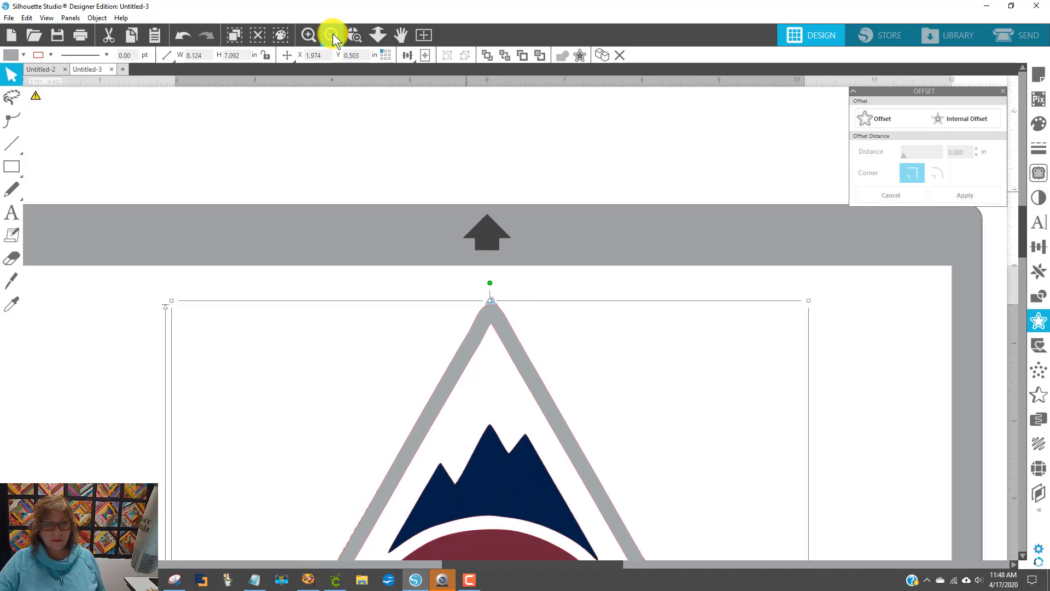
click(333, 35)
click(333, 35)
click(333, 35)
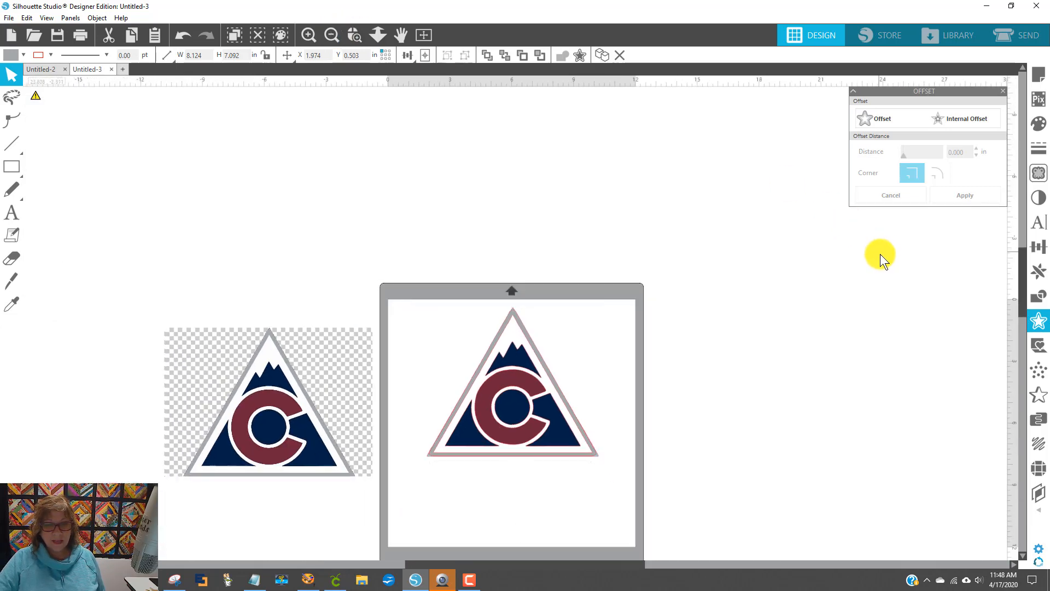
click(880, 259)
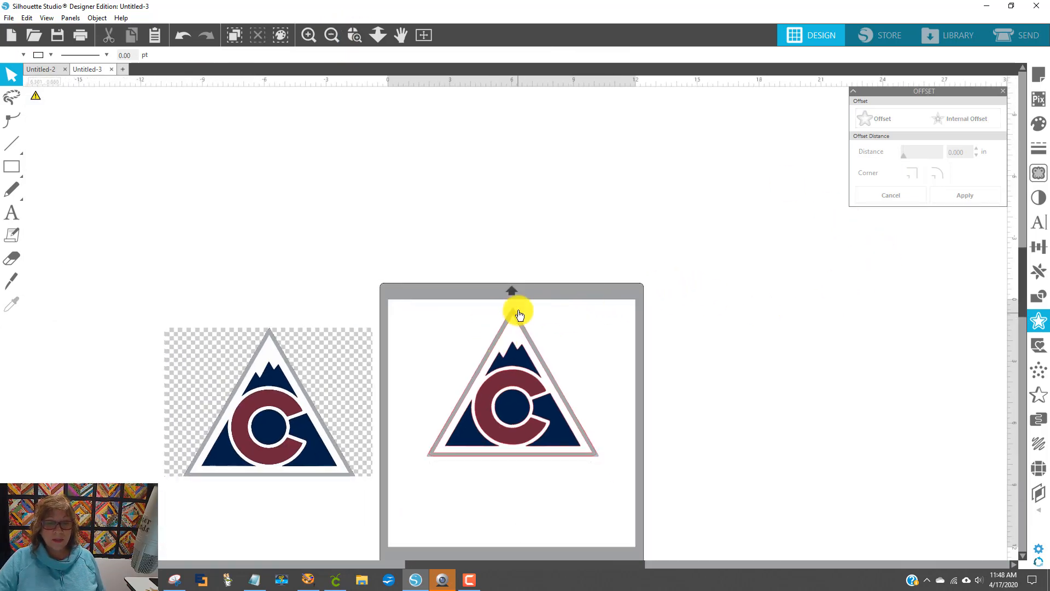
click(514, 312)
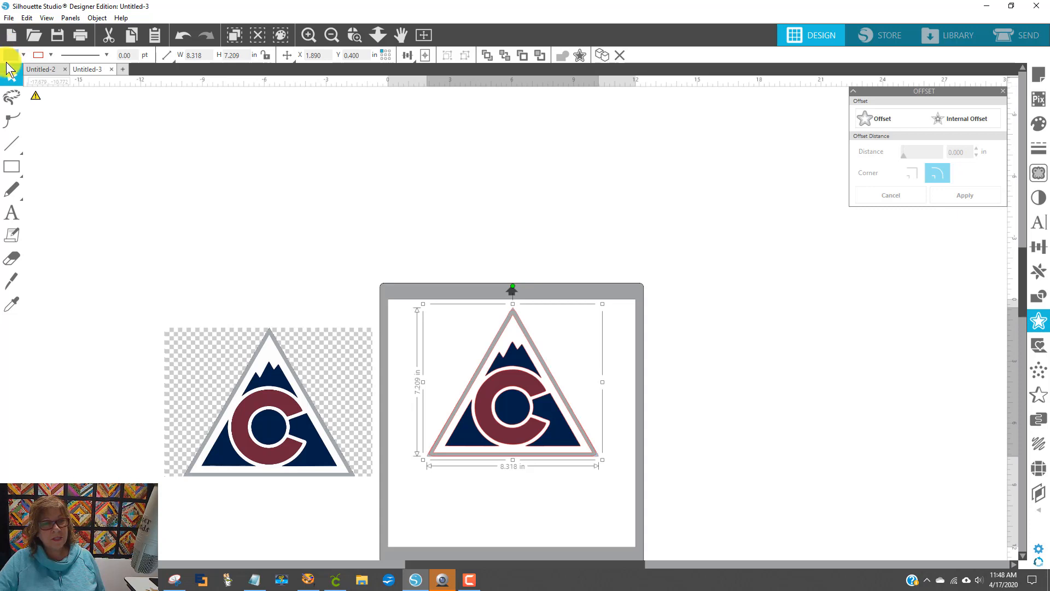
key(Delete)
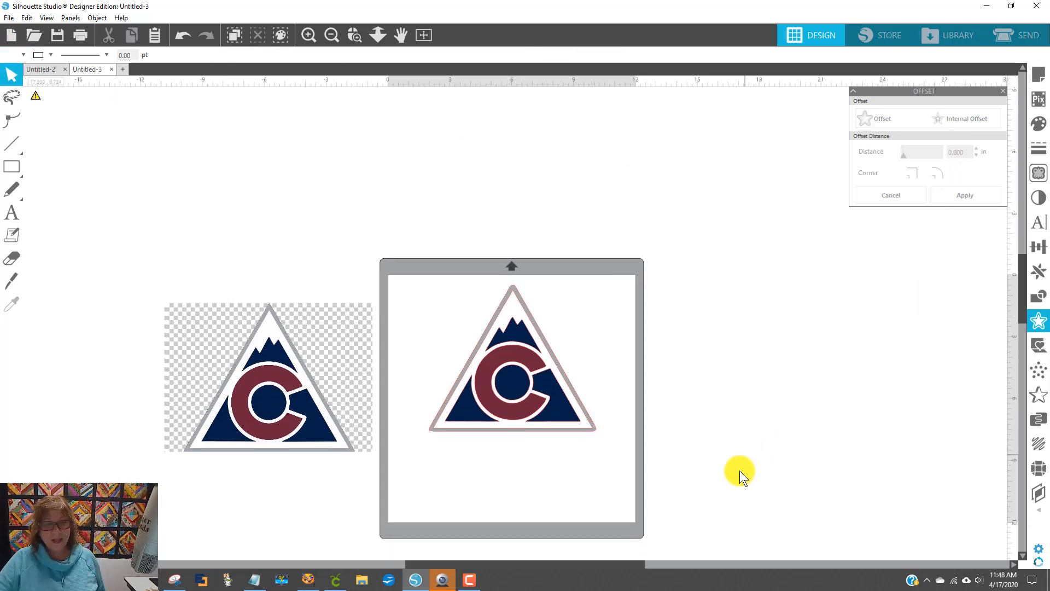
Step: Remove the line color from all the traced logo shapes by setting it to no color
scroll(739, 470, down, 3)
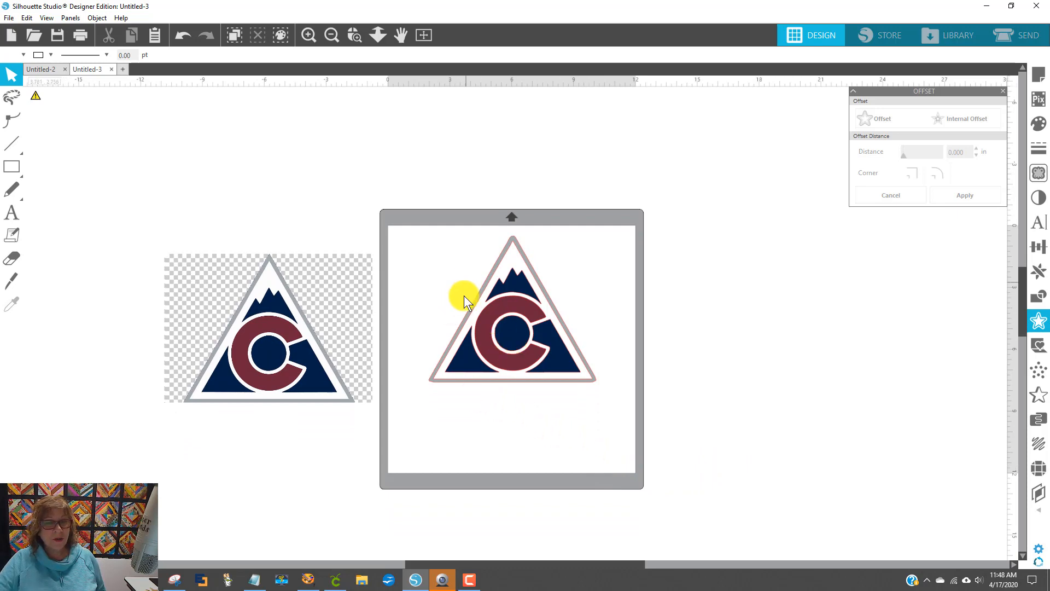
click(353, 35)
drag(429, 228, 614, 335)
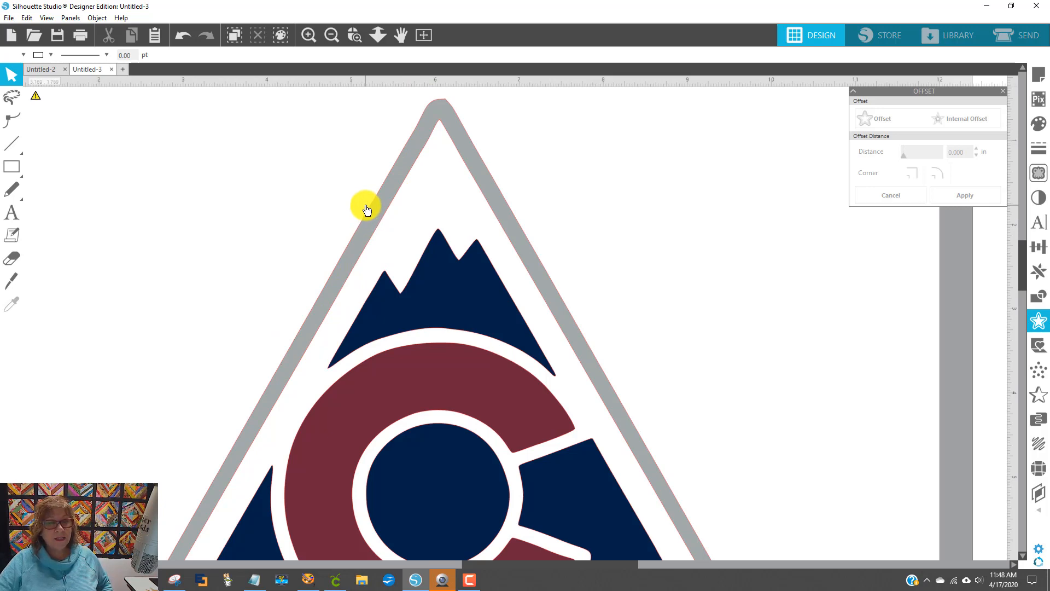
drag(312, 123, 924, 432)
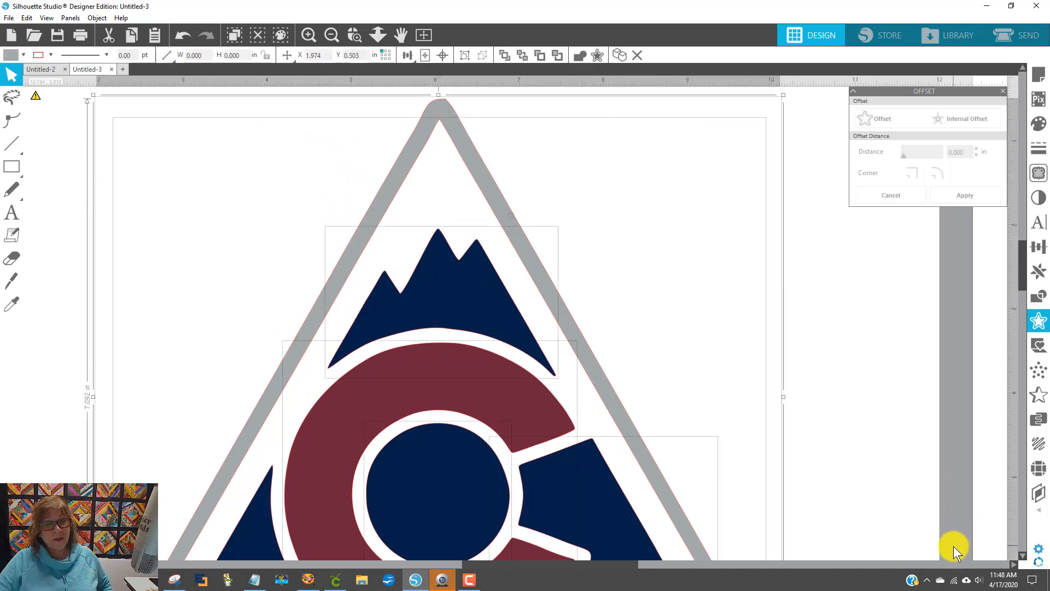
click(38, 56)
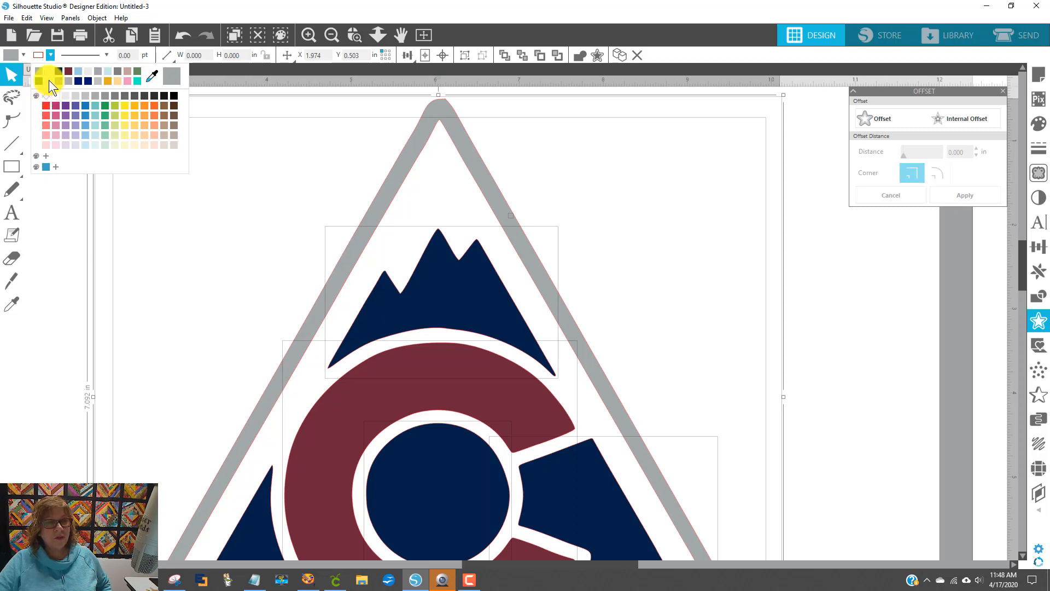
click(47, 94)
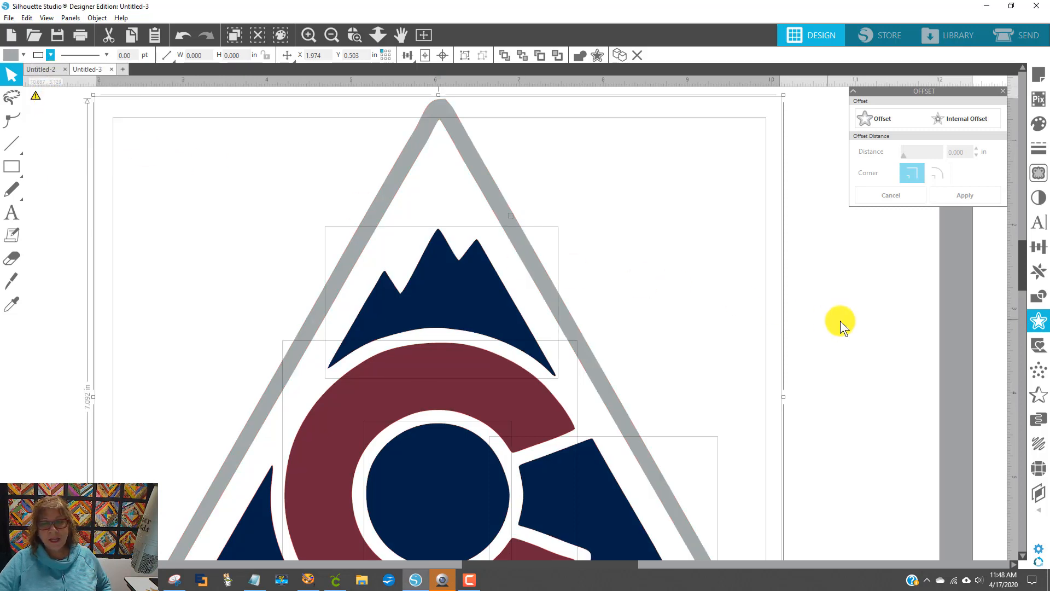
click(858, 318)
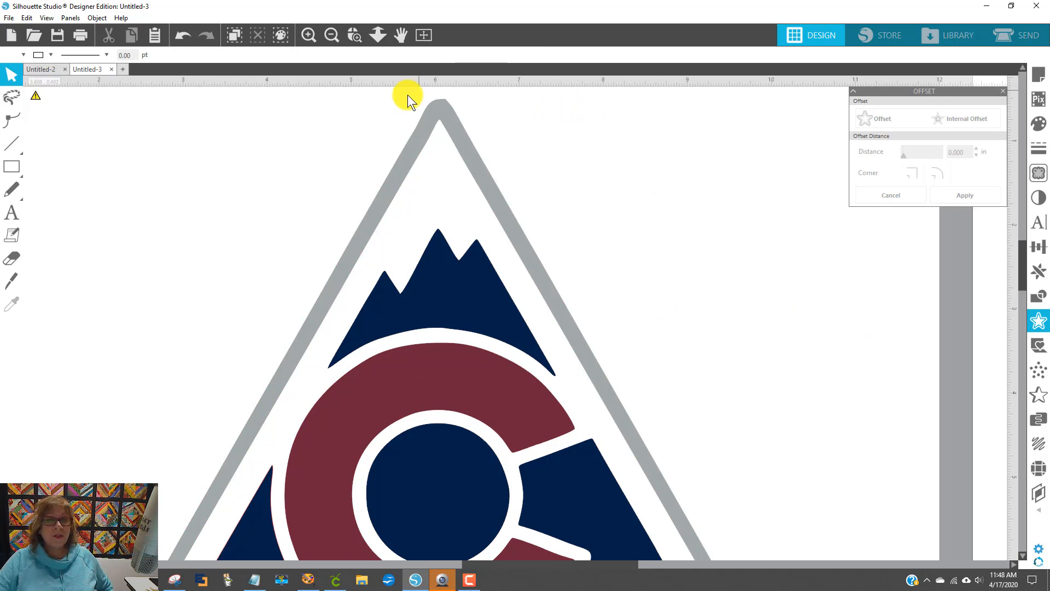
Step: Delete the original reference logo image beside the mat
click(331, 35)
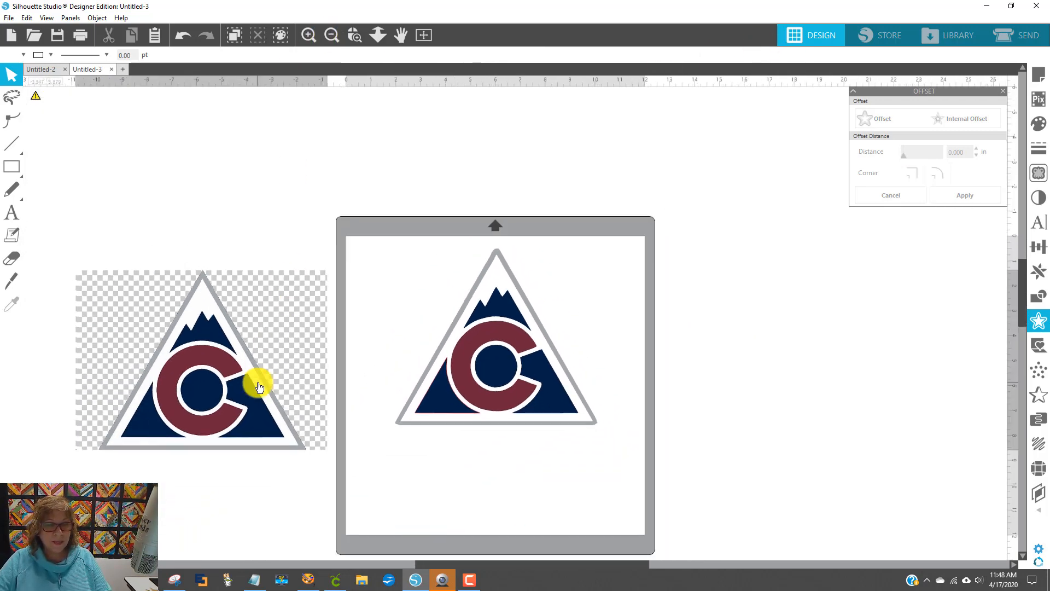
click(259, 386)
key(Delete)
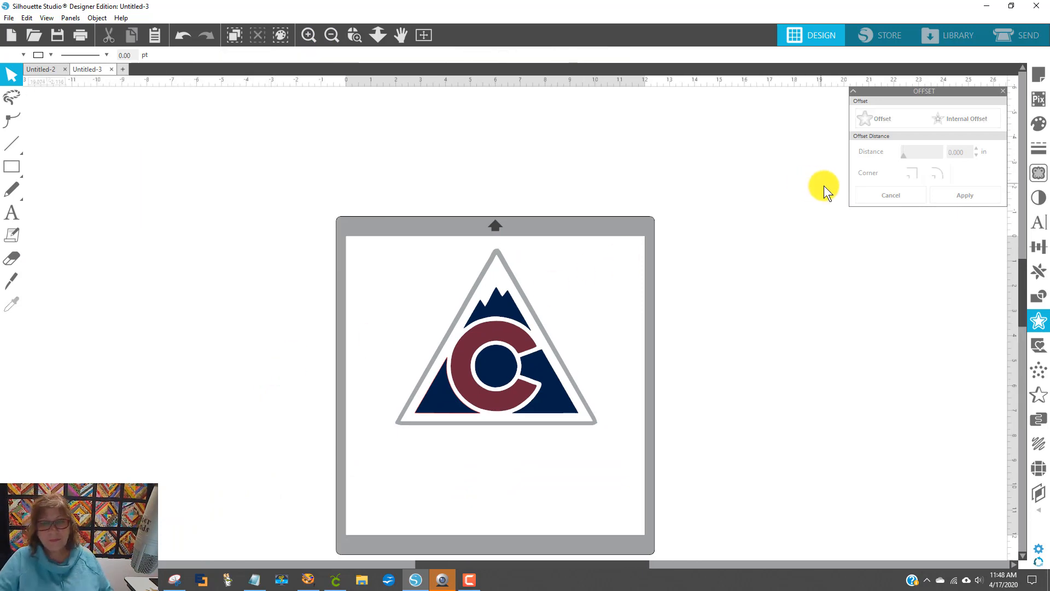
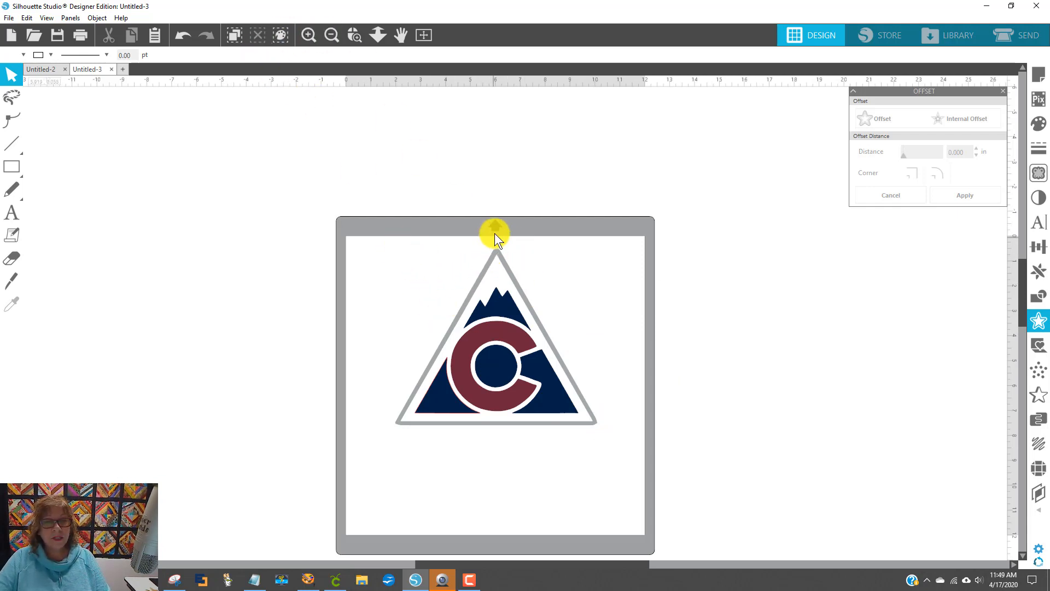
Step: Select the leftover light blue shapes by their fill color, RGB (156,202,227), and delete them
click(494, 247)
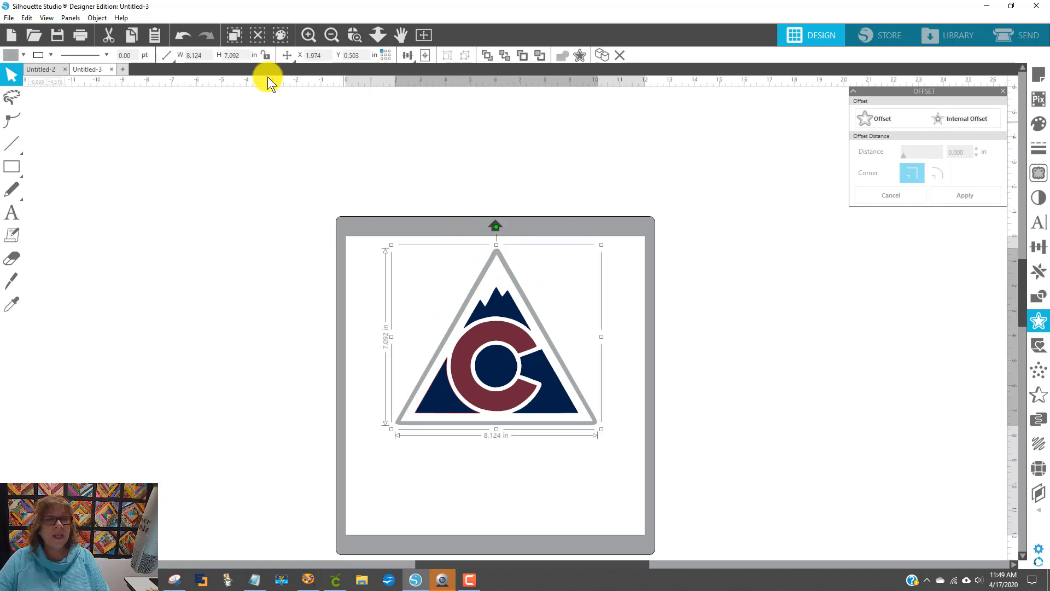
click(280, 33)
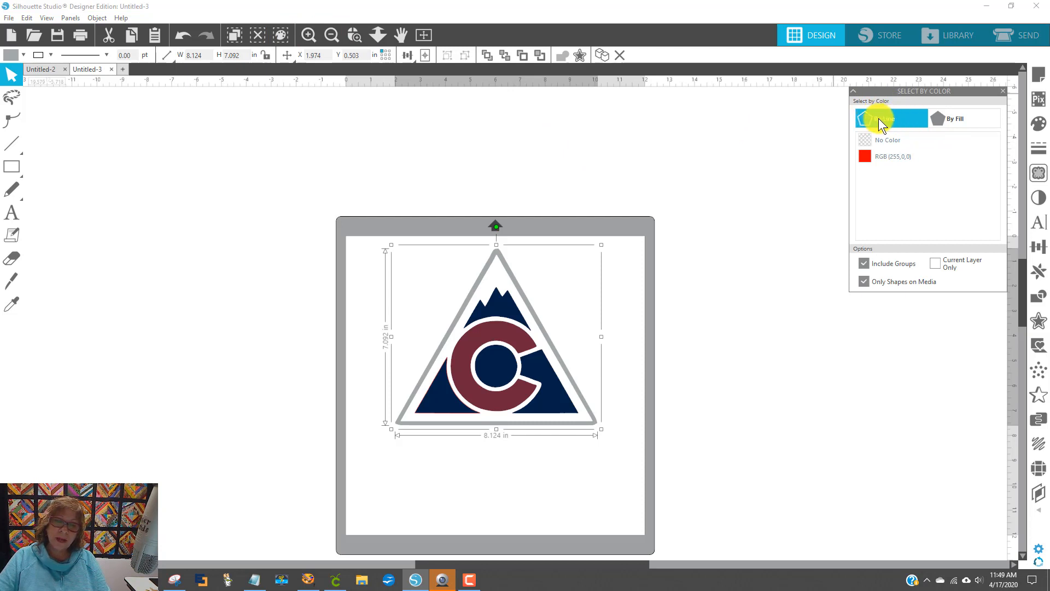
click(952, 118)
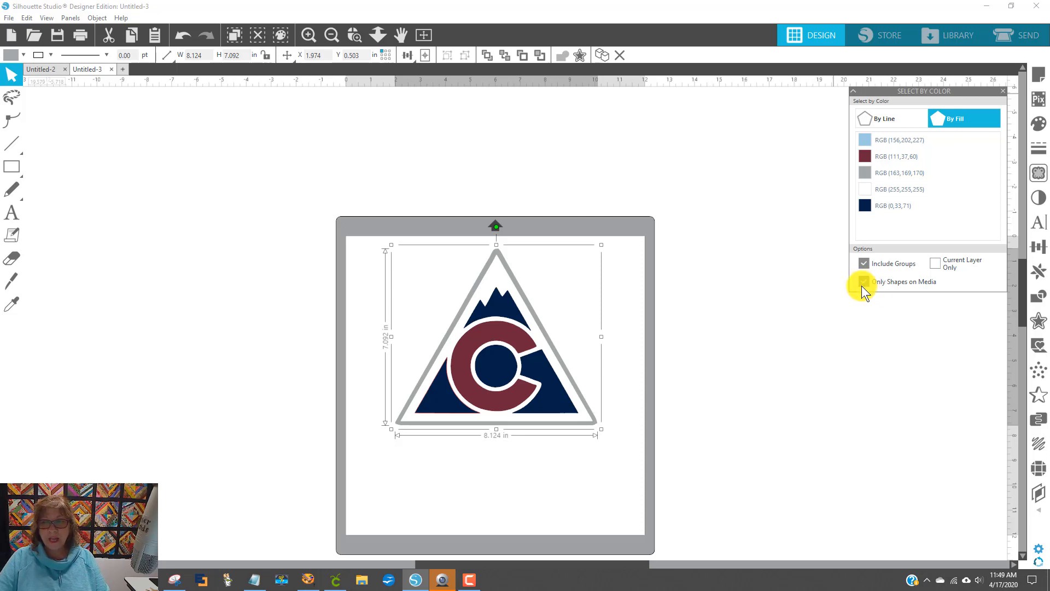
click(871, 136)
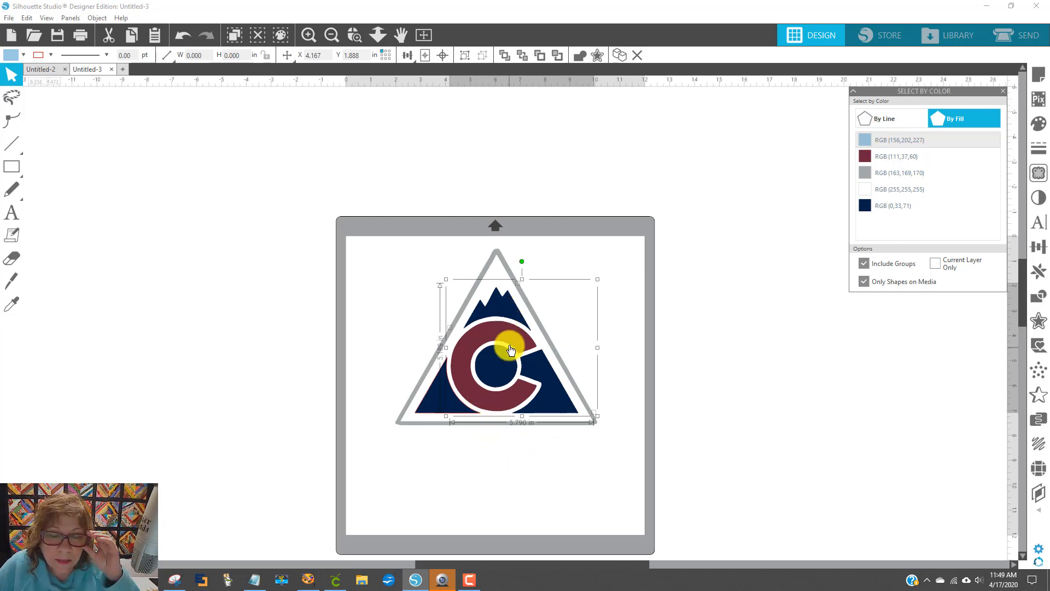
click(896, 159)
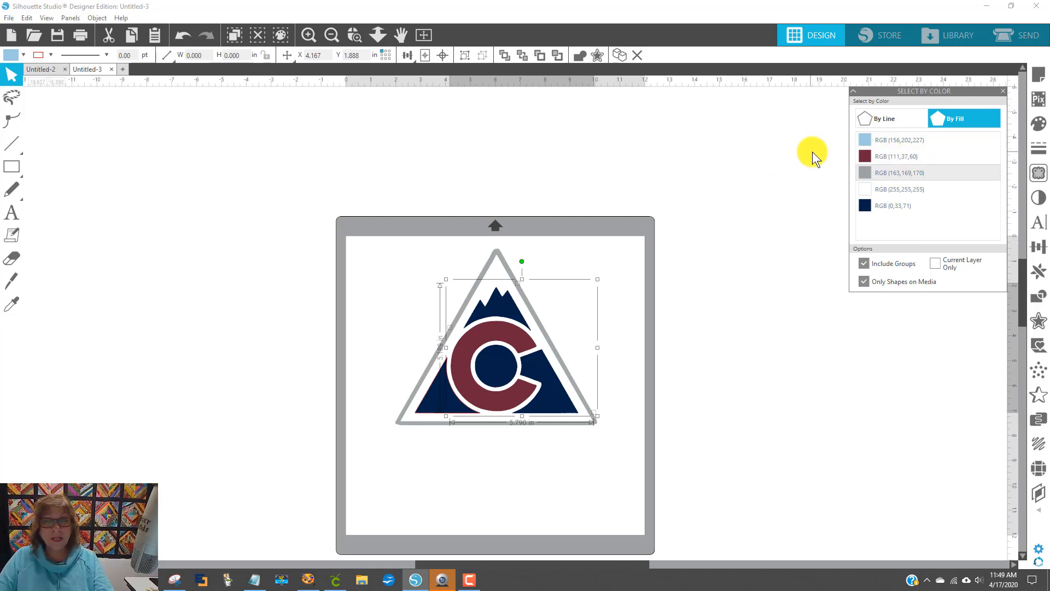
click(885, 143)
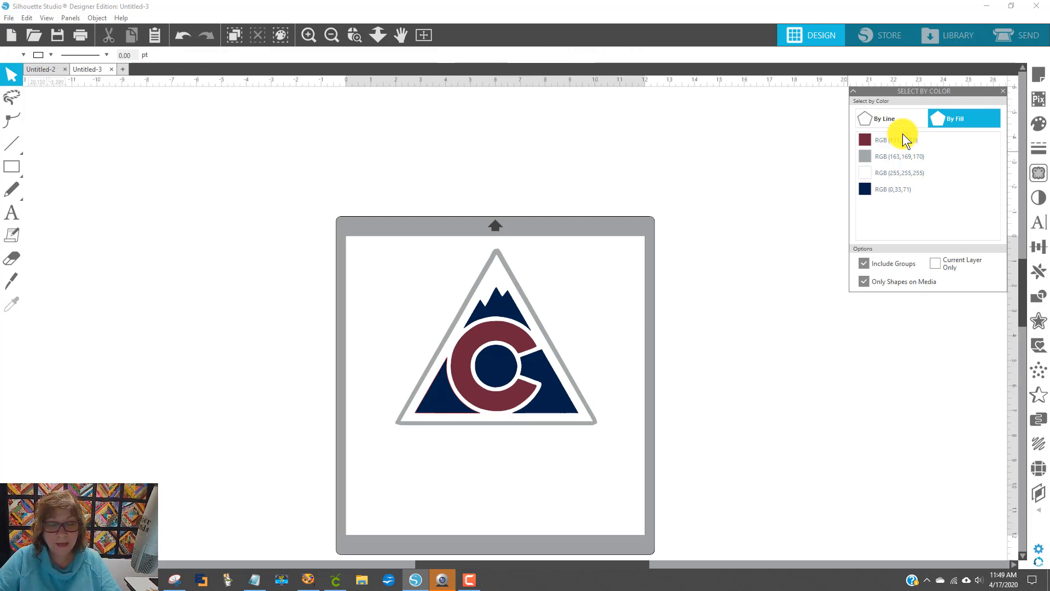
key(Delete)
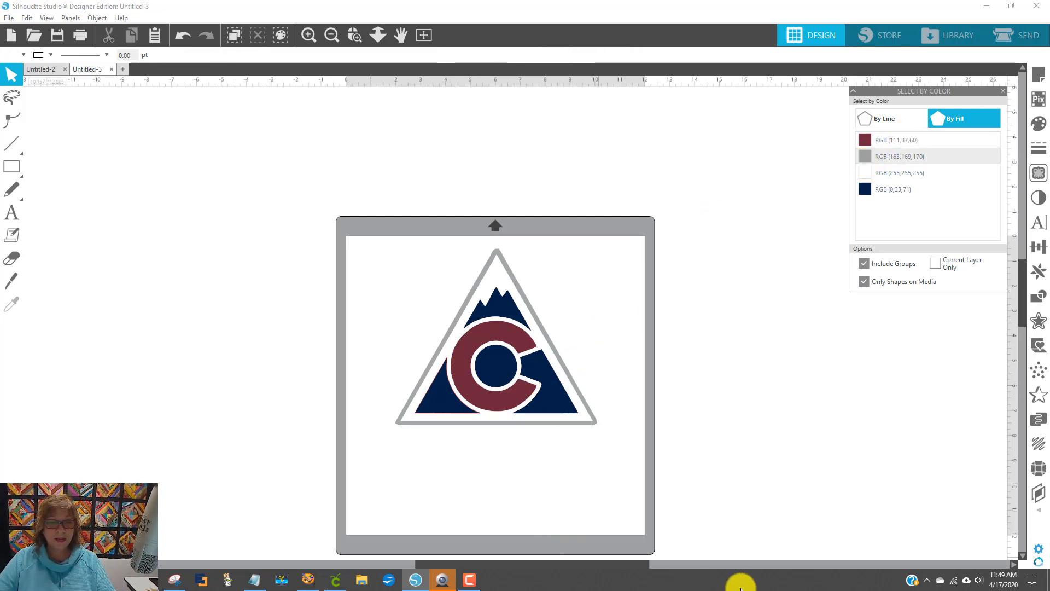
Step: Select the shapes by fill color in turn, maroon, gray, white and navy, and check whether the first three are compound paths
click(898, 141)
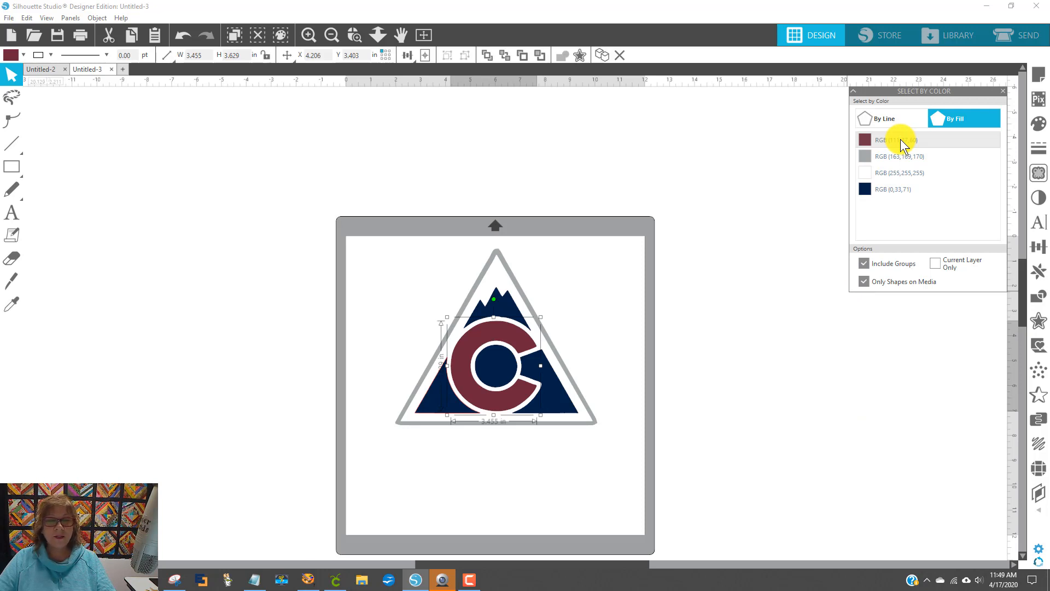
click(96, 17)
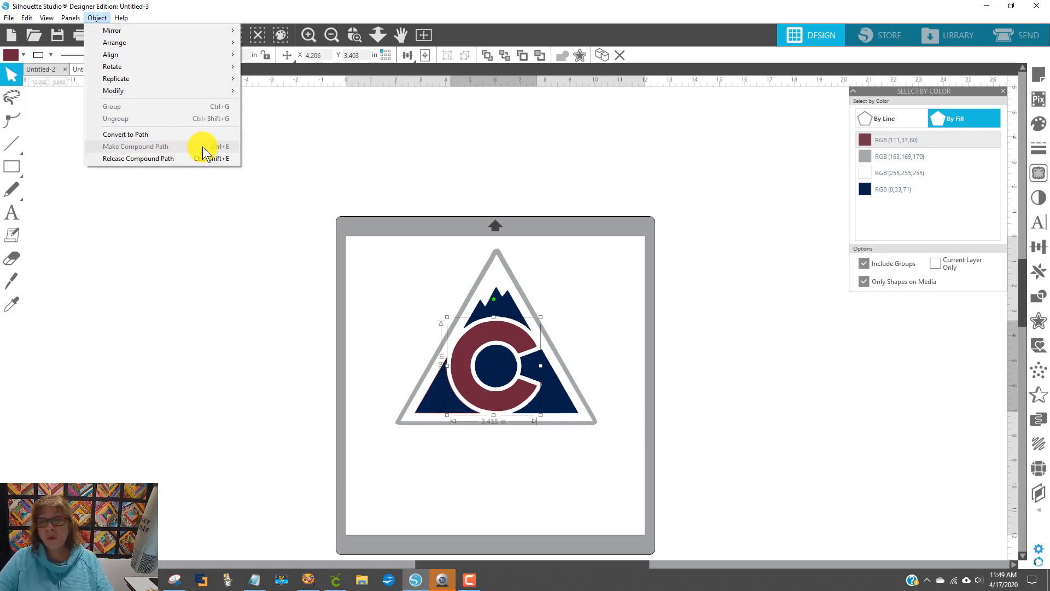
click(895, 159)
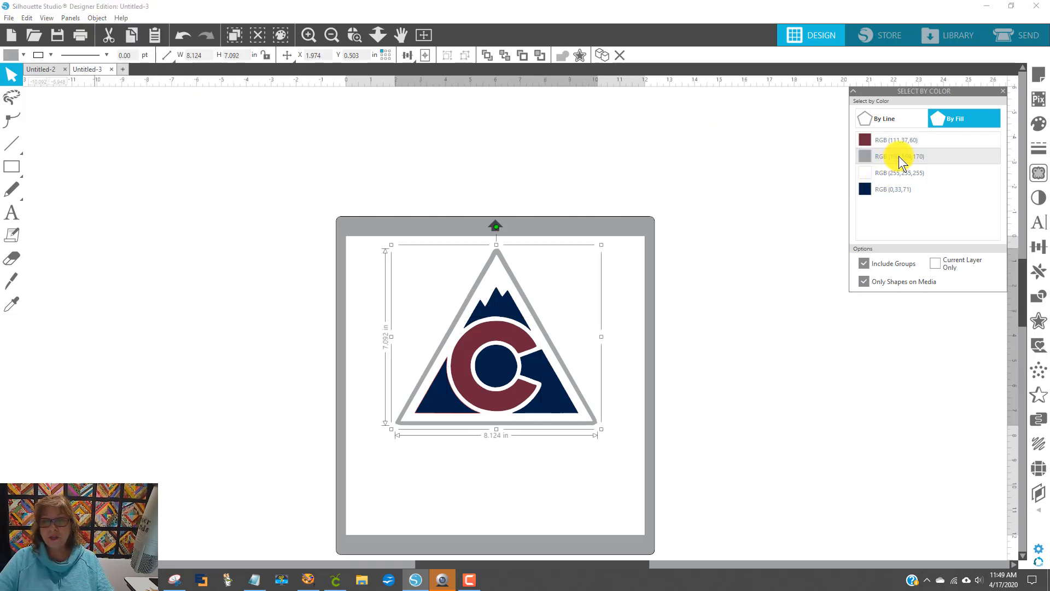
click(97, 17)
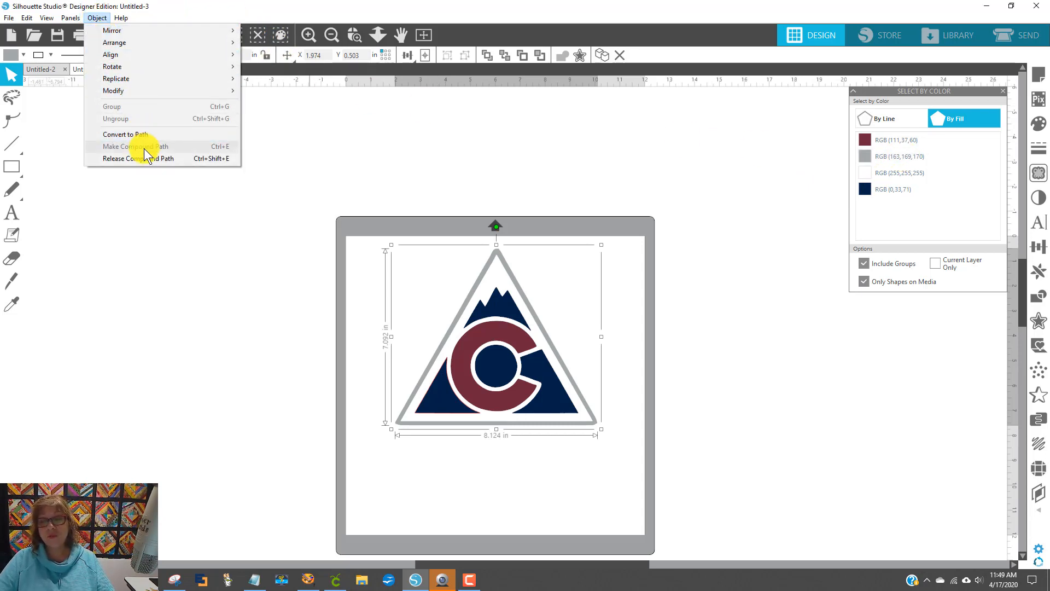
click(899, 172)
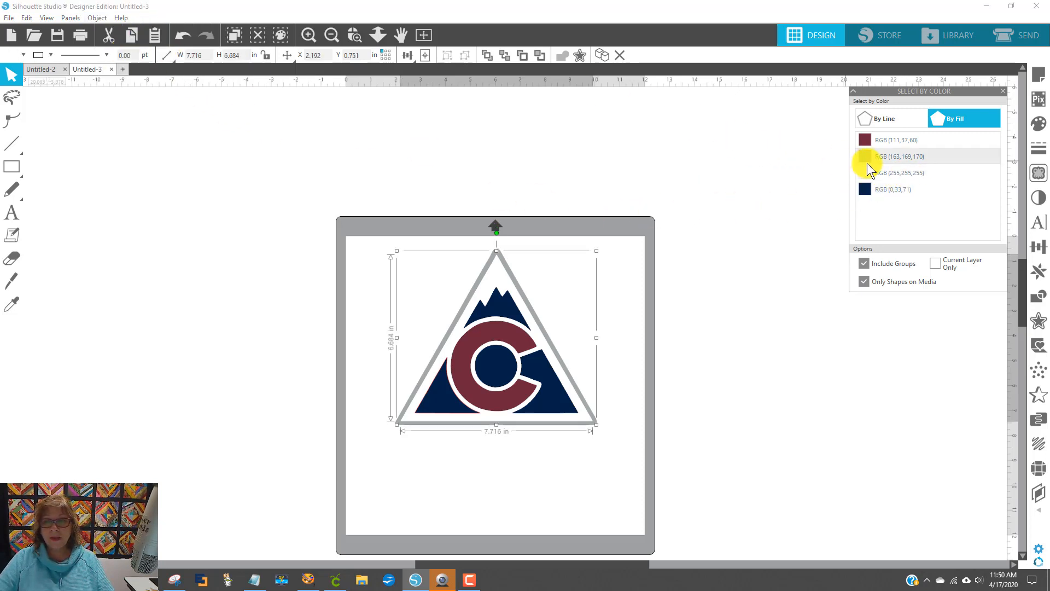
click(99, 18)
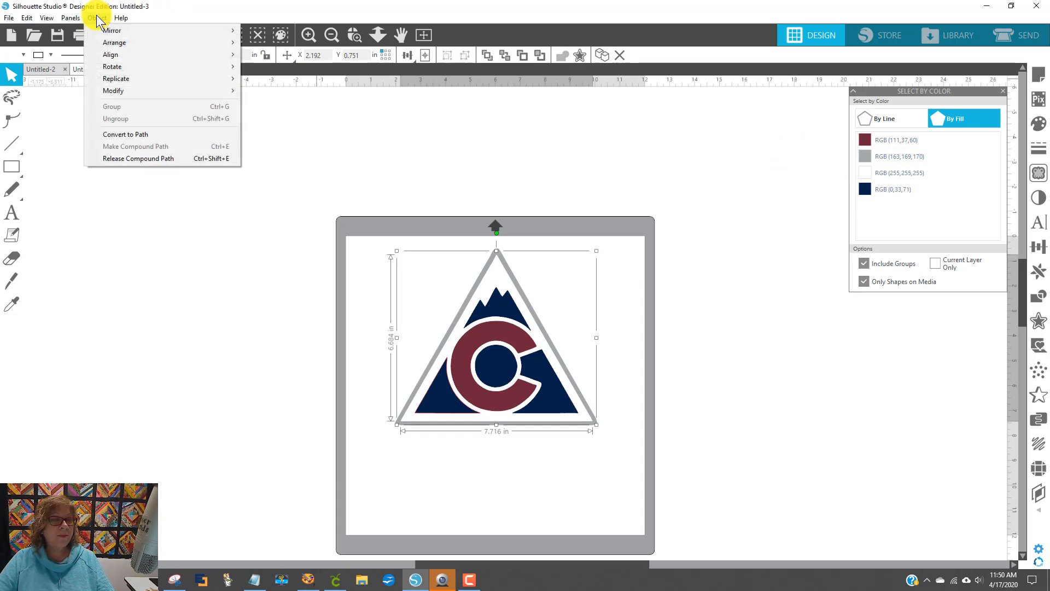
click(628, 159)
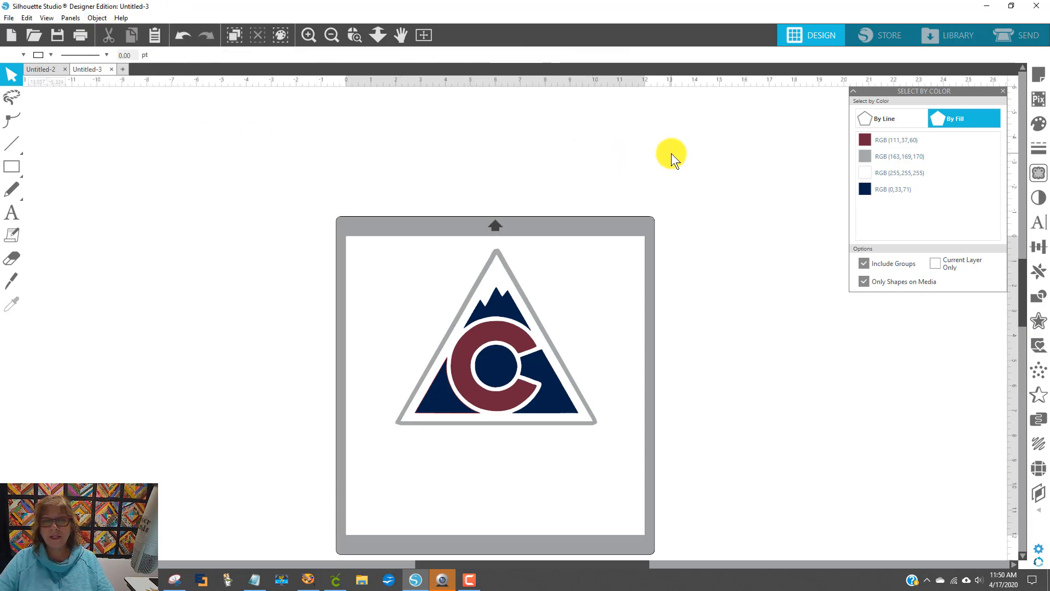
click(892, 190)
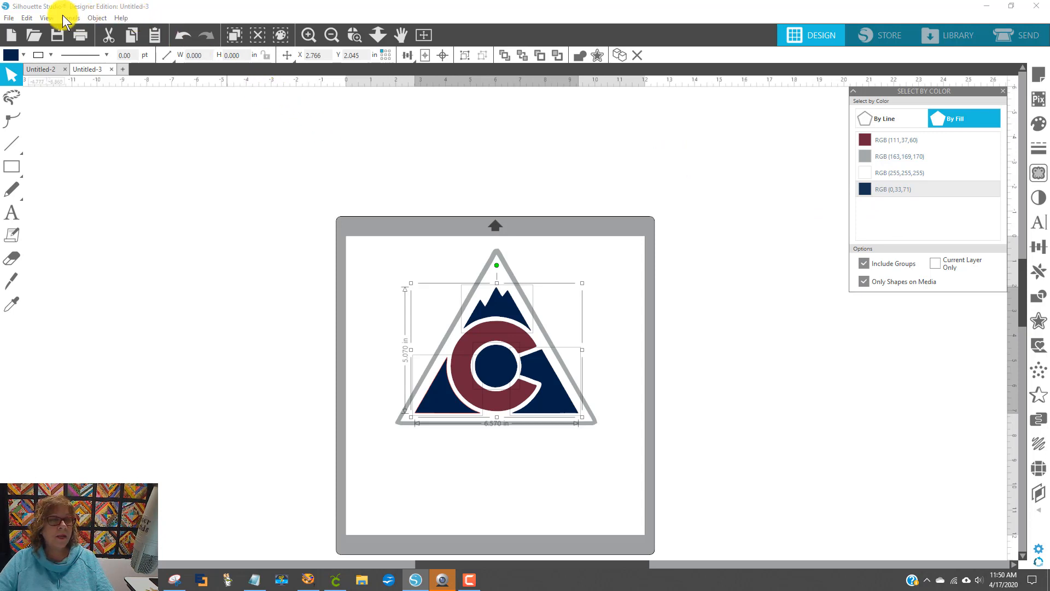
click(737, 300)
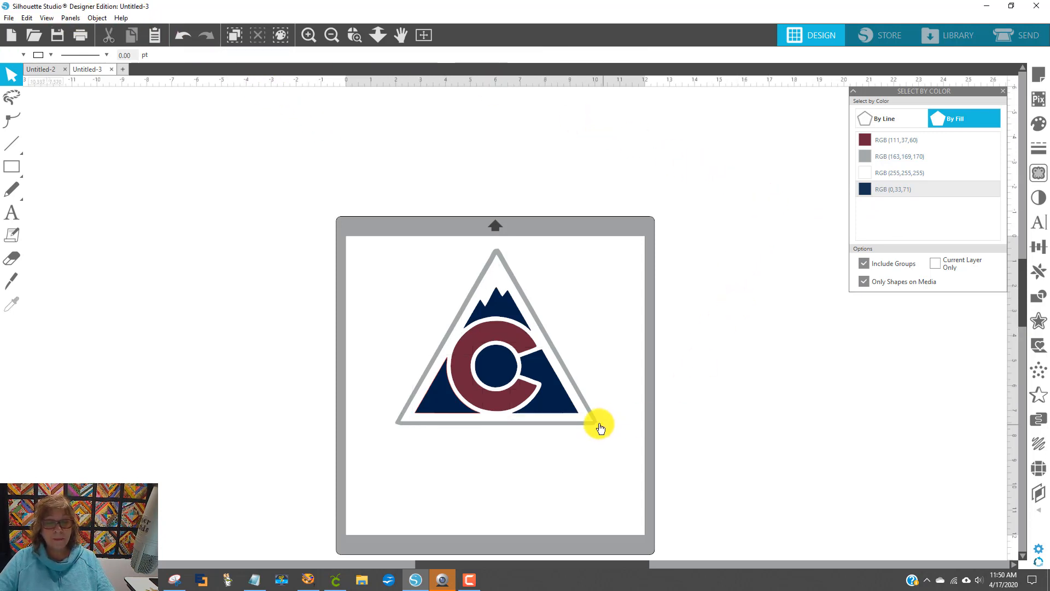
mouse_move(552, 399)
mouse_down()
mouse_move(764, 395)
mouse_move(585, 246)
mouse_move(253, 234)
mouse_move(563, 206)
mouse_move(665, 219)
mouse_move(671, 227)
mouse_move(572, 241)
mouse_move(560, 387)
mouse_up()
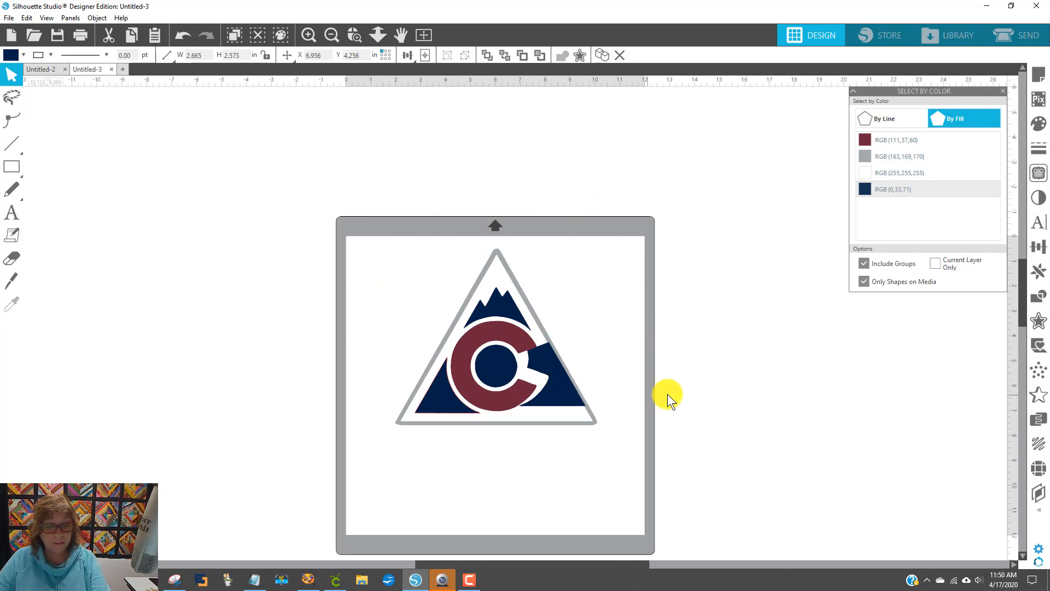
key(ctrl+z)
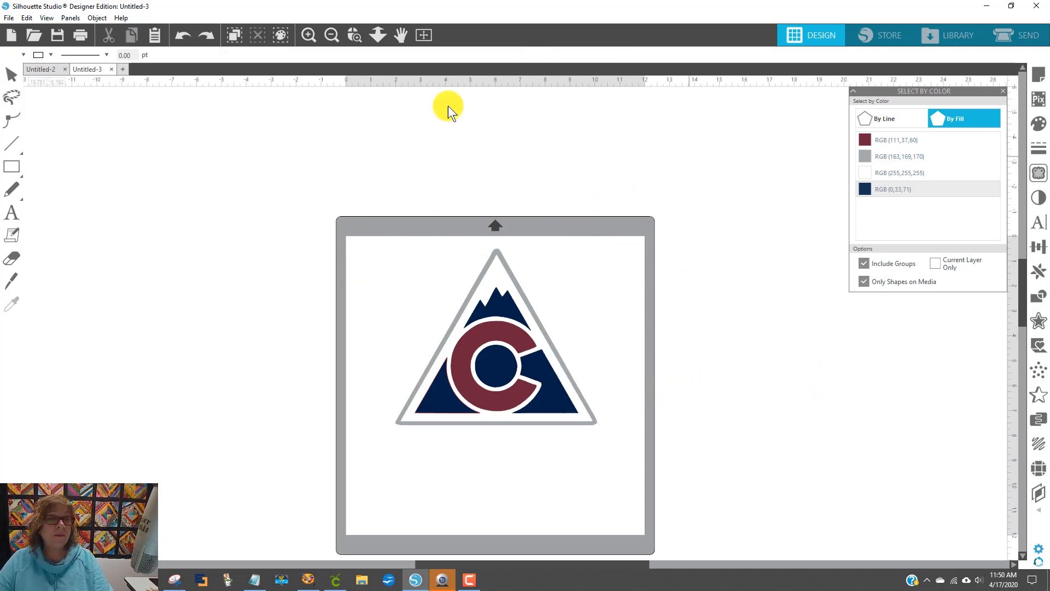
click(425, 36)
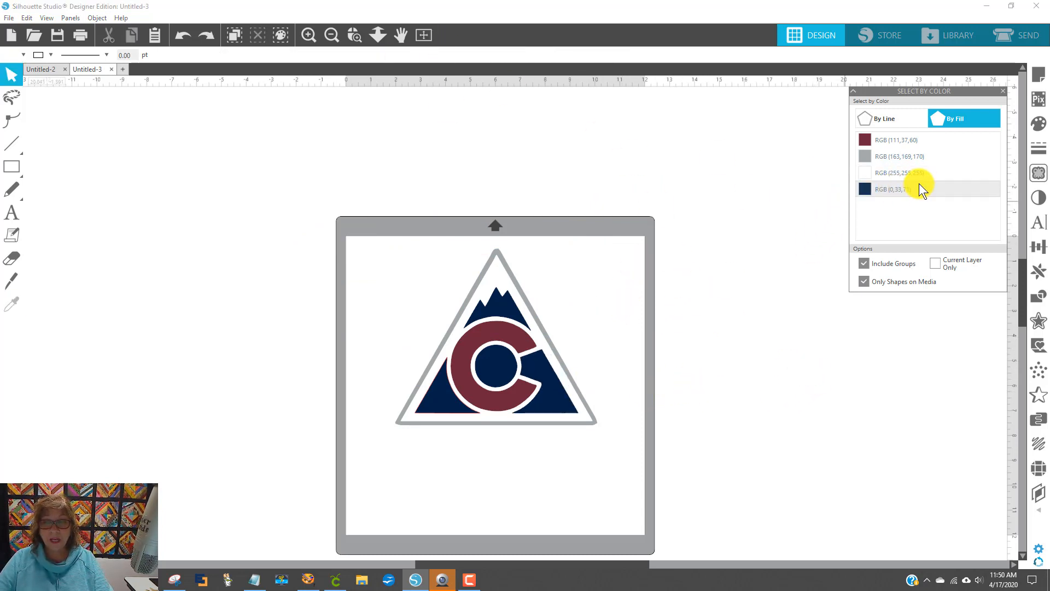
Step: Combine the navy shapes, selected by fill RGB (0,33,71), into one compound path and test that they move together
click(903, 190)
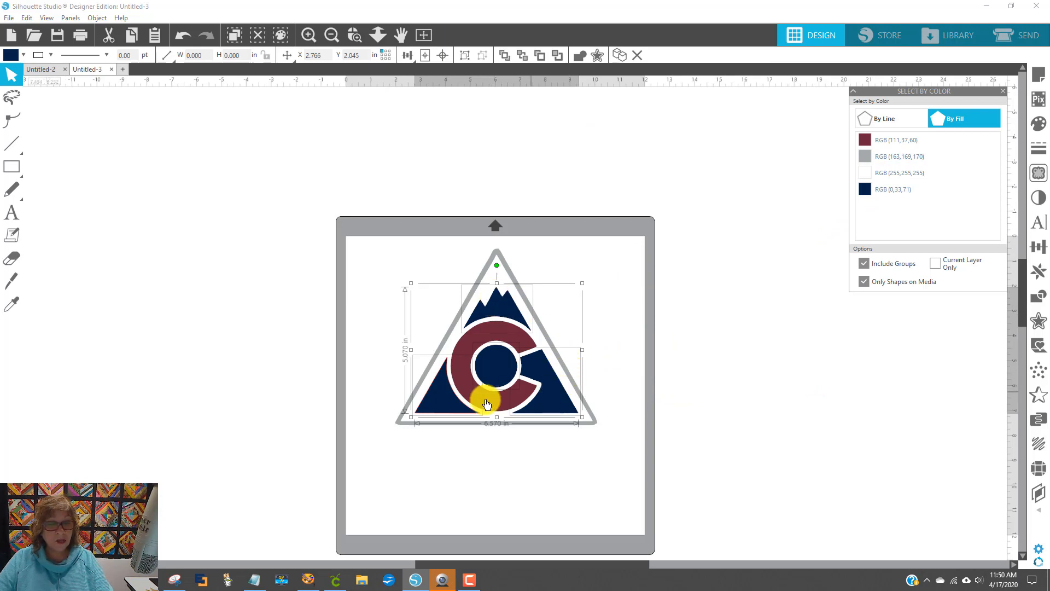
click(96, 20)
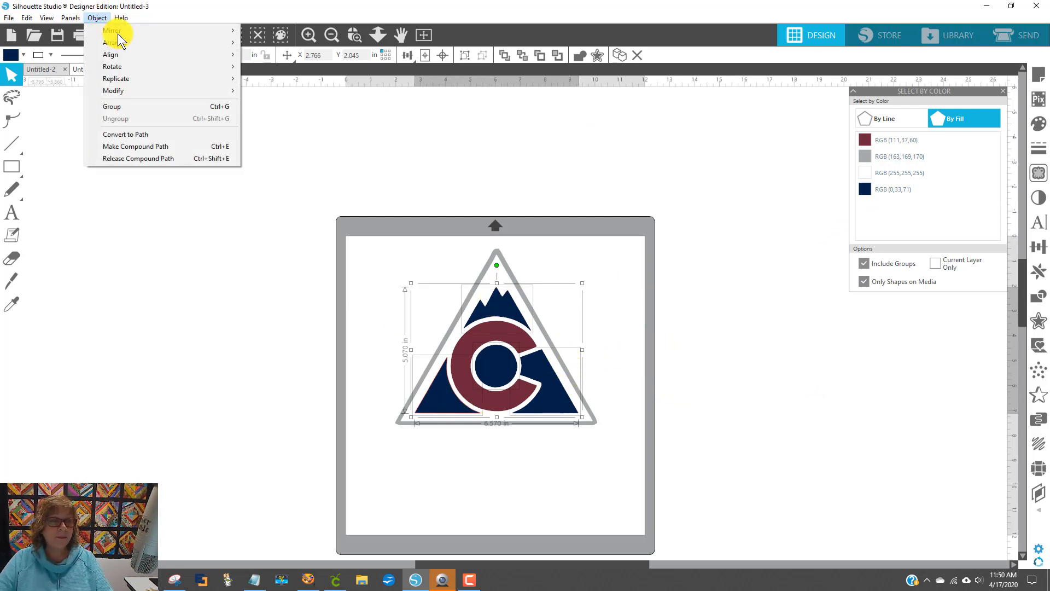
click(145, 148)
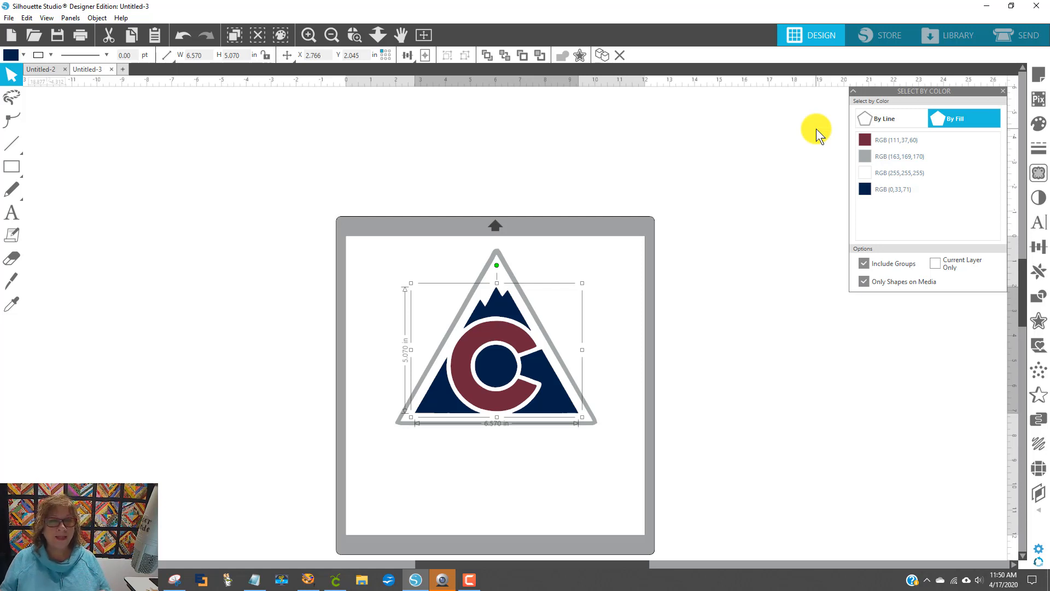
click(748, 223)
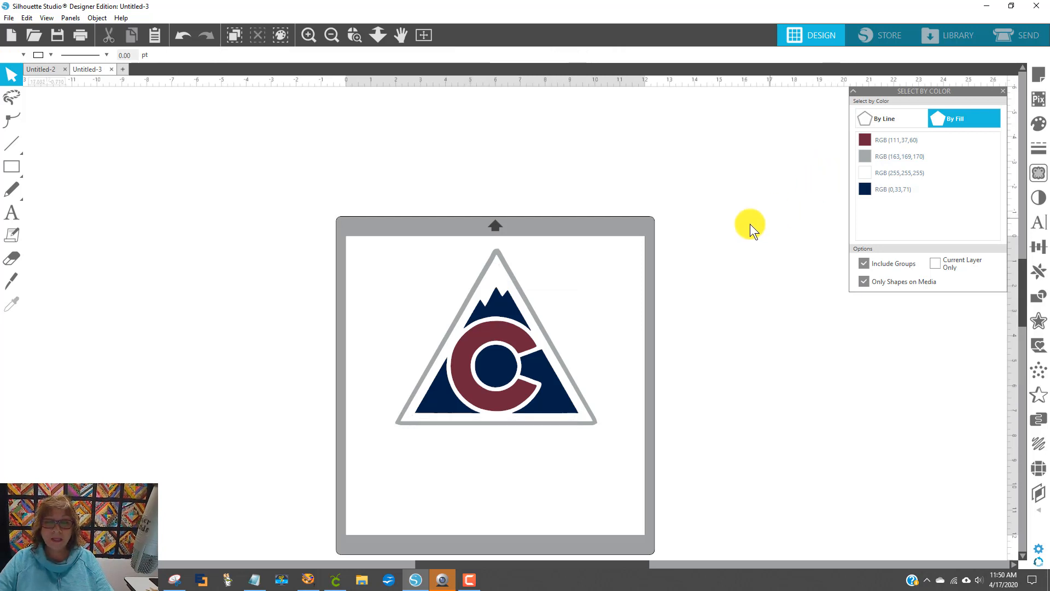
mouse_move(554, 383)
mouse_down()
mouse_move(552, 393)
mouse_move(703, 330)
mouse_move(640, 382)
mouse_move(635, 350)
mouse_move(782, 317)
mouse_move(544, 386)
mouse_move(552, 396)
mouse_up()
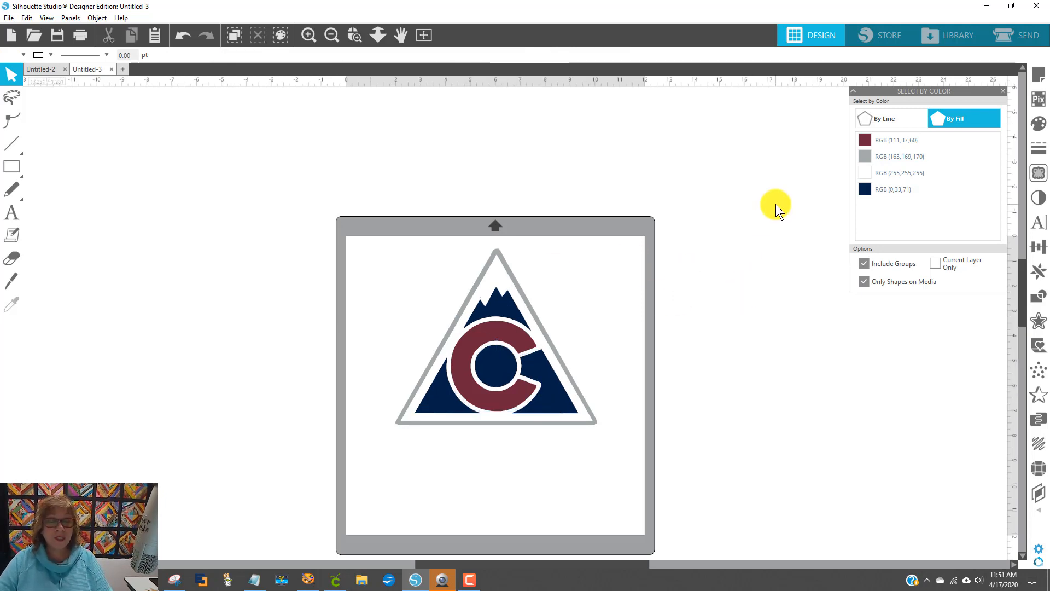
mouse_move(538, 373)
mouse_down()
mouse_move(755, 281)
mouse_move(521, 388)
mouse_move(552, 381)
mouse_up()
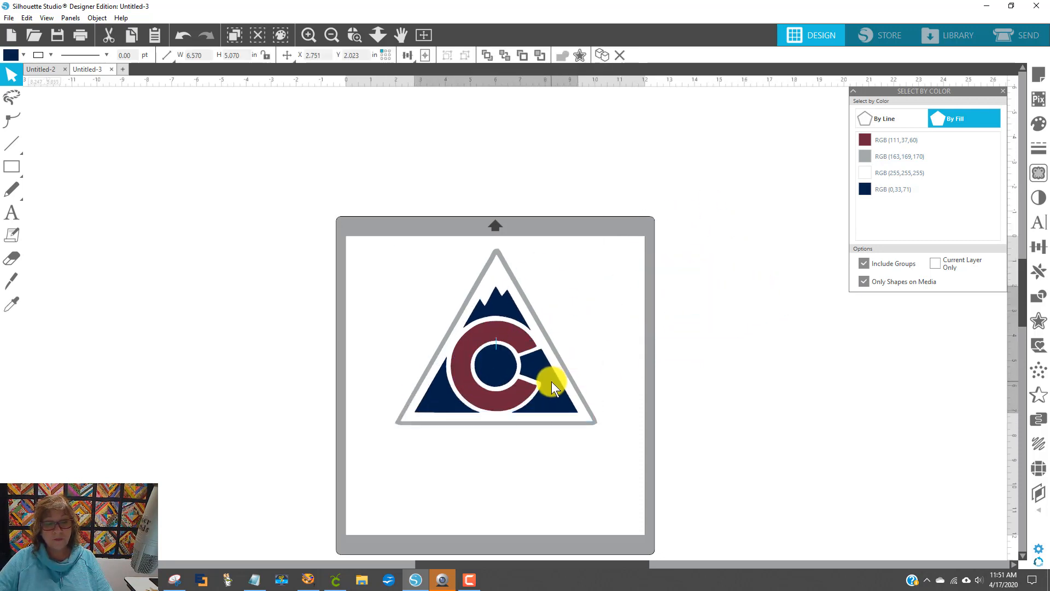
click(671, 332)
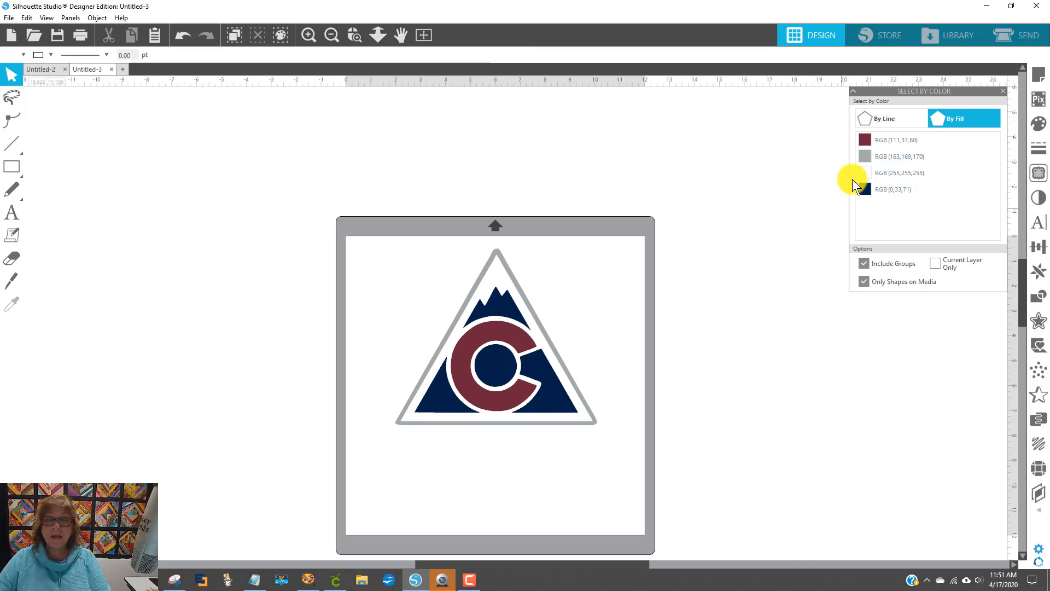
Step: Switch to the send setup, organize cuts by fill color, and leave only the maroon fill enabled for cutting
click(1020, 38)
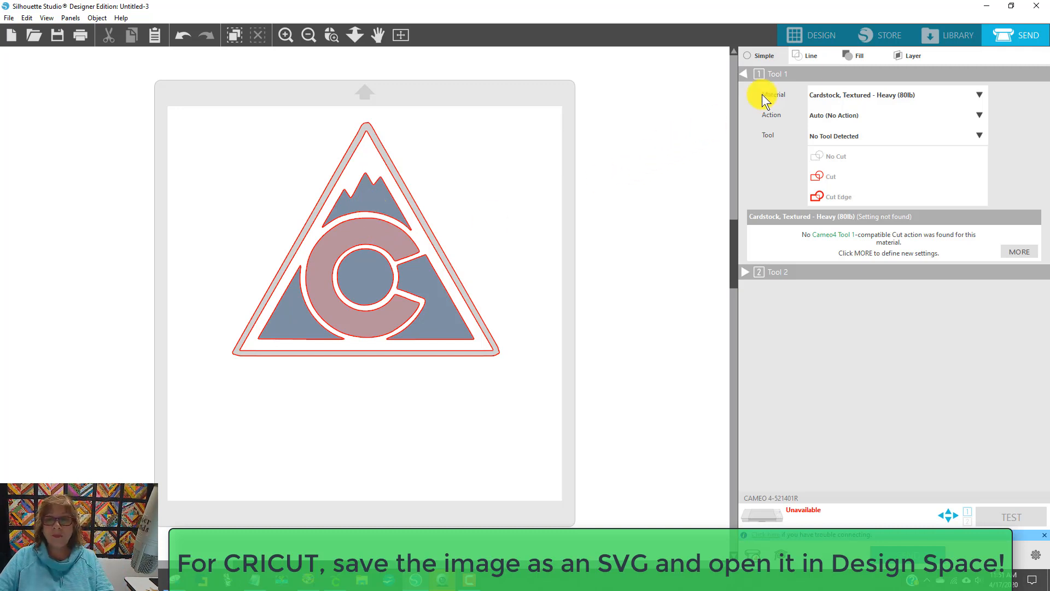
click(854, 54)
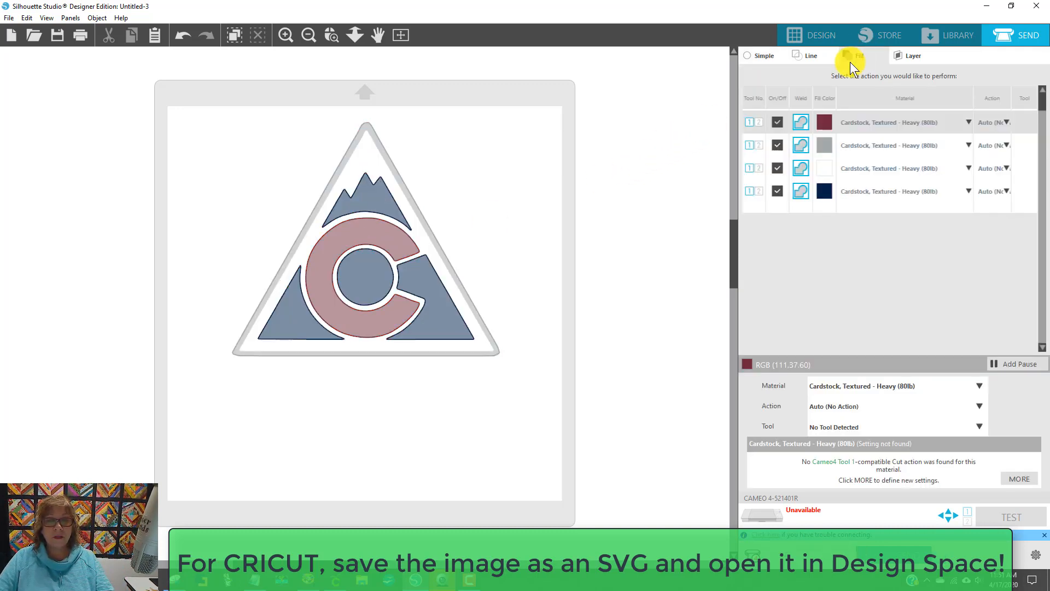
click(779, 121)
click(781, 145)
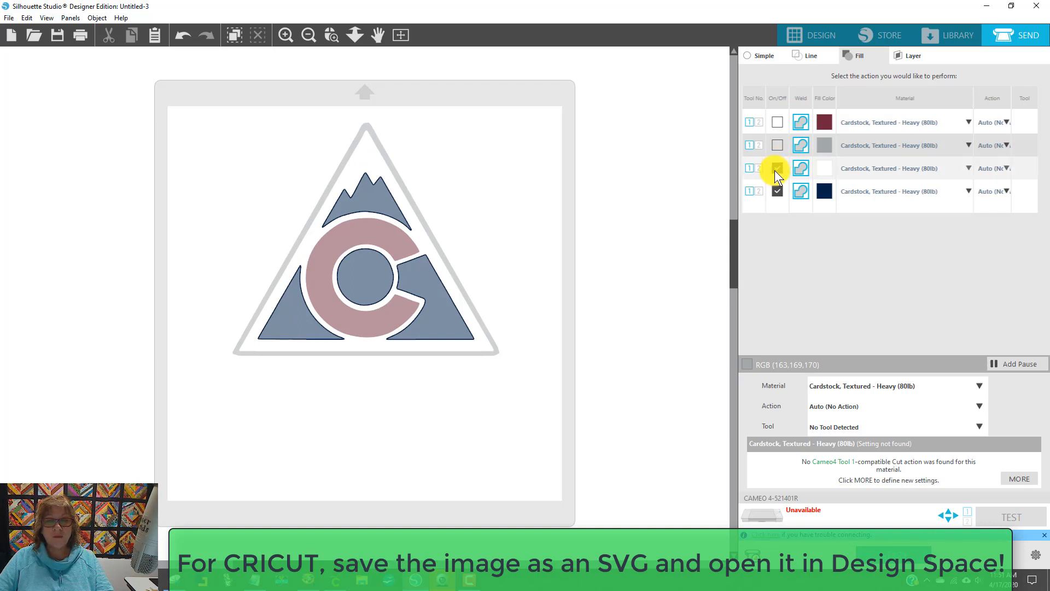
click(777, 168)
click(777, 191)
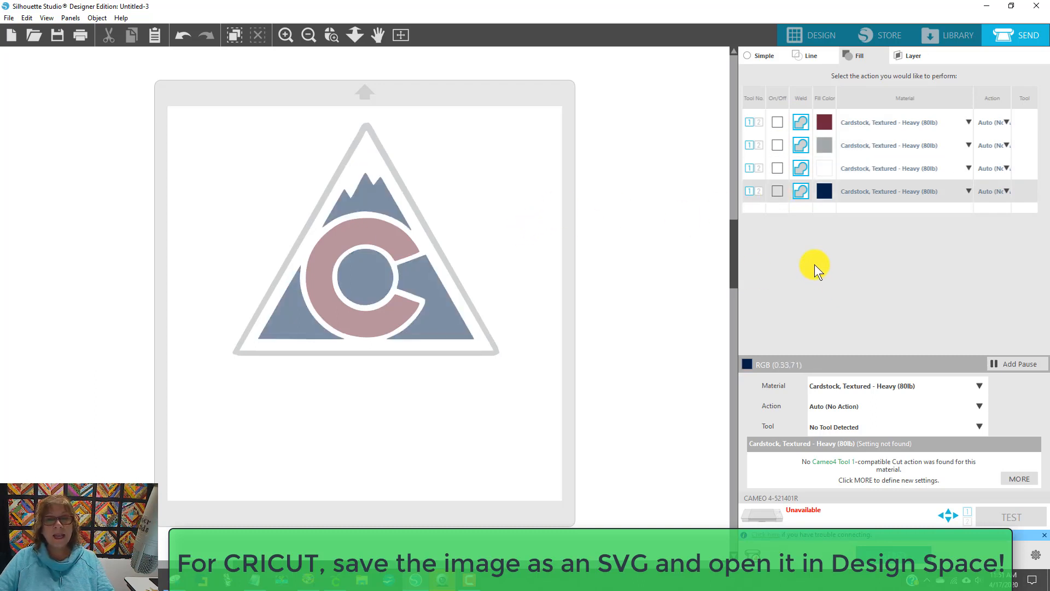
click(780, 119)
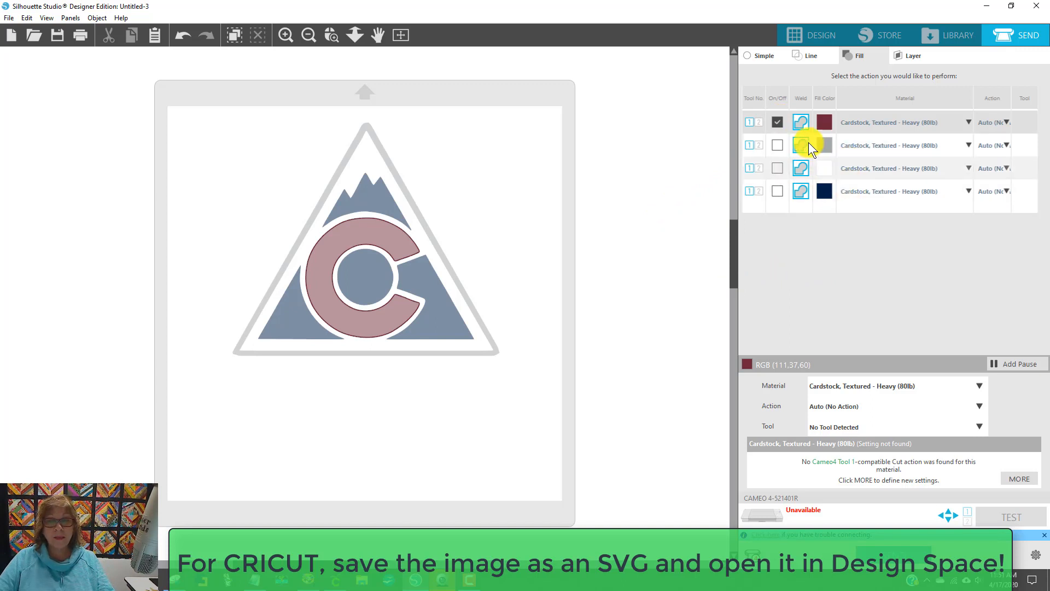
Step: Set the navy fill's material to Acetate Sheets (Thin) and reorder the fill cuts as maroon, navy, white, gray
click(863, 192)
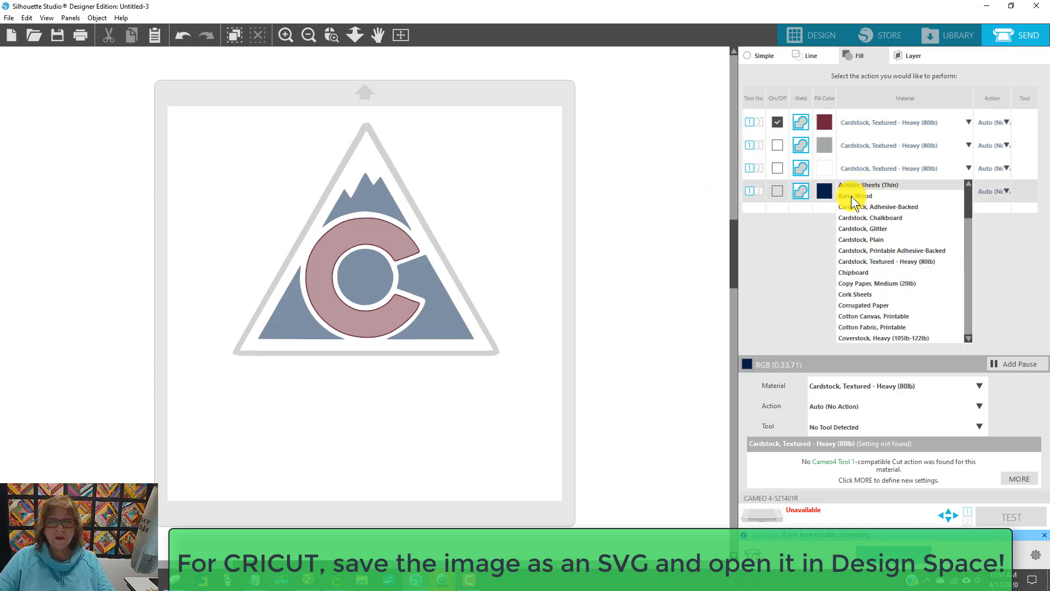
click(856, 196)
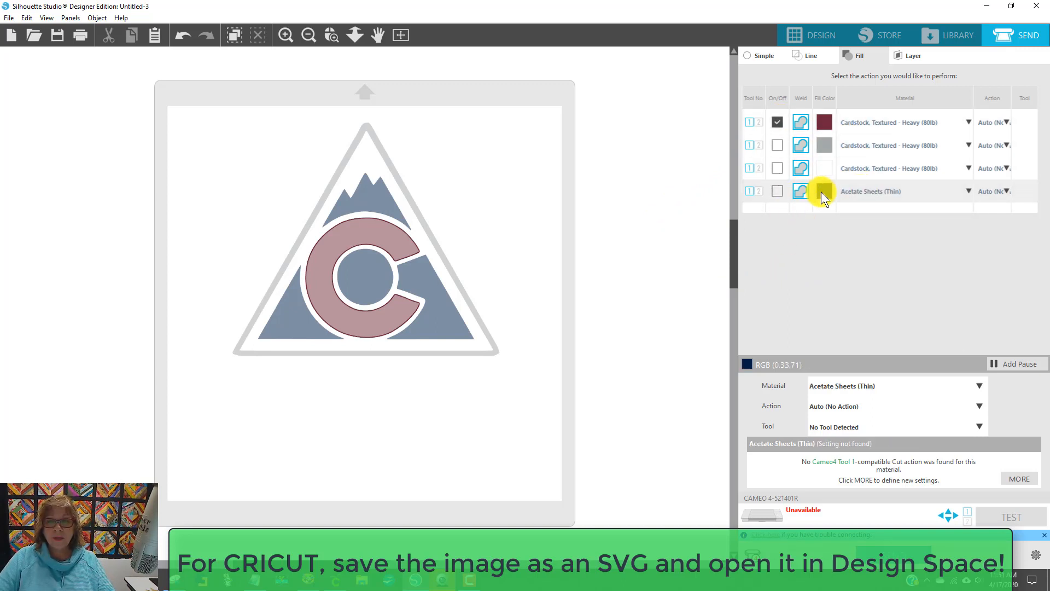
drag(821, 192, 811, 121)
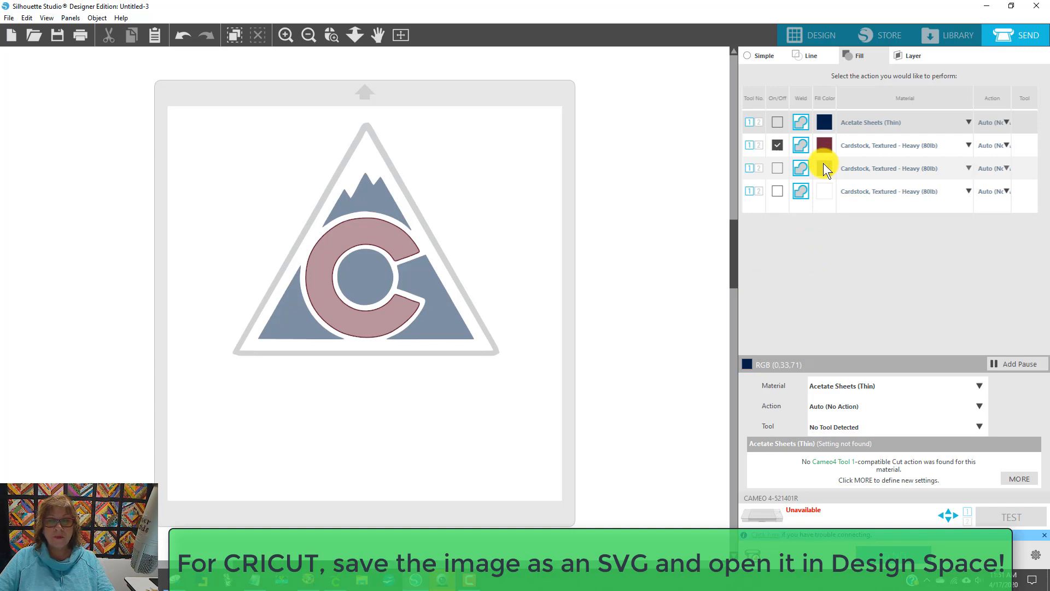
drag(823, 163, 817, 201)
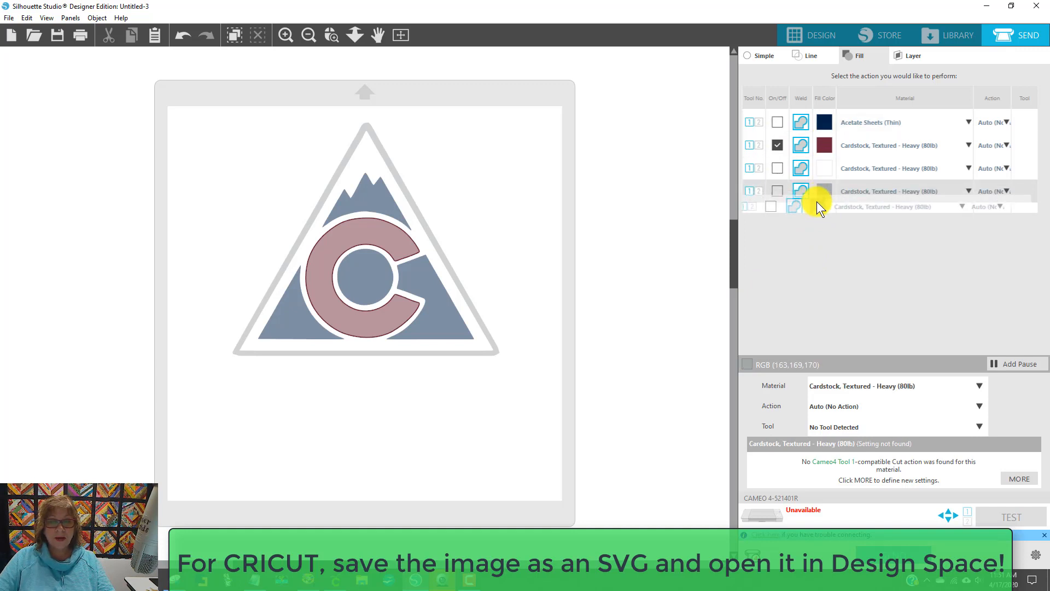
click(826, 143)
drag(826, 143, 828, 101)
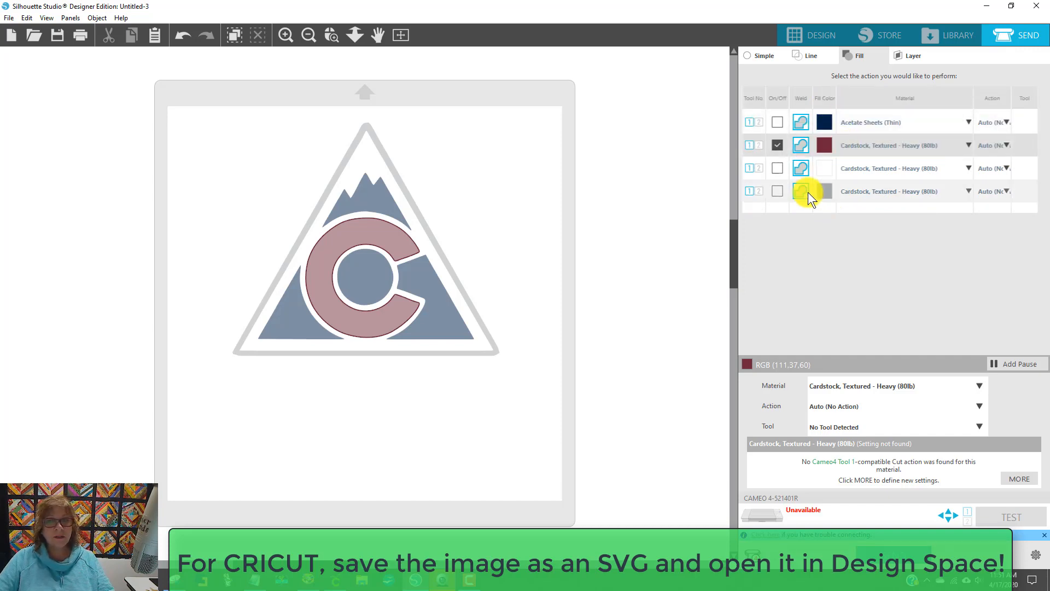
drag(825, 142, 828, 117)
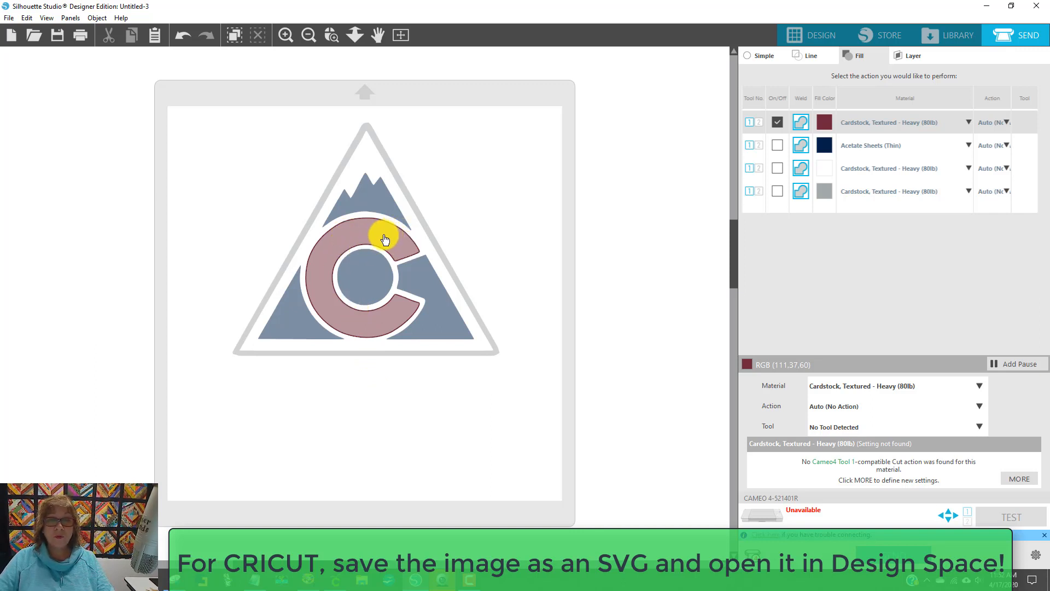
Step: Place the maroon C in the mat's lower-left corner, move it off the mat, and disable the maroon cut
drag(384, 239, 251, 388)
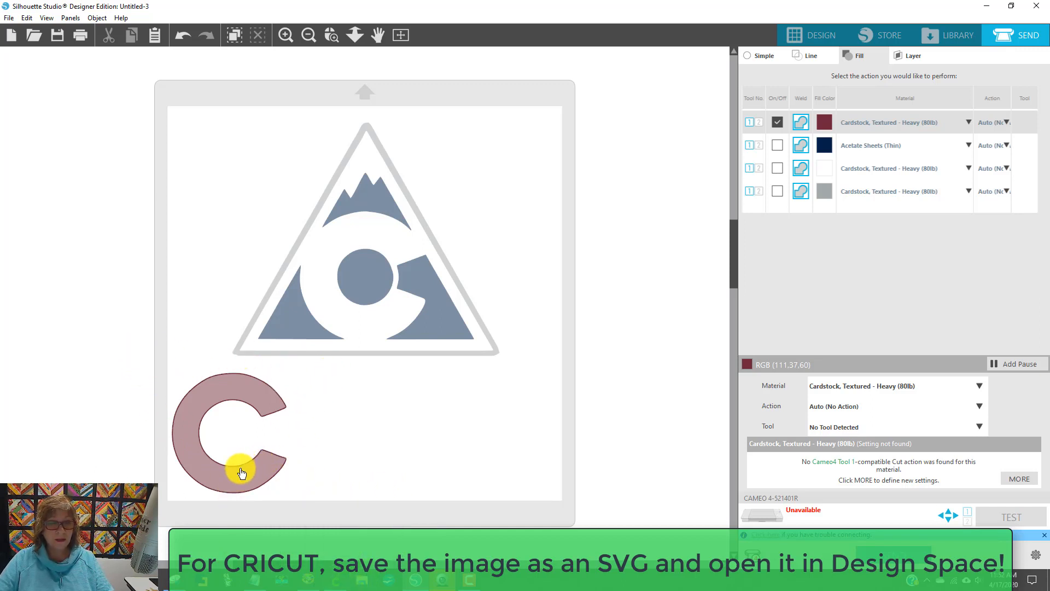
drag(237, 474, 83, 301)
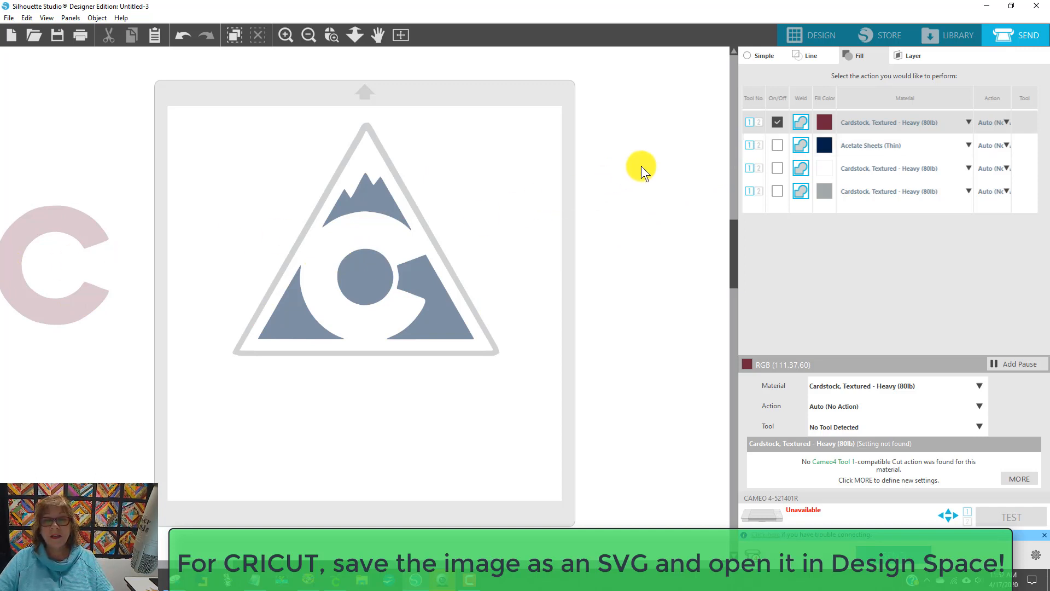
click(775, 122)
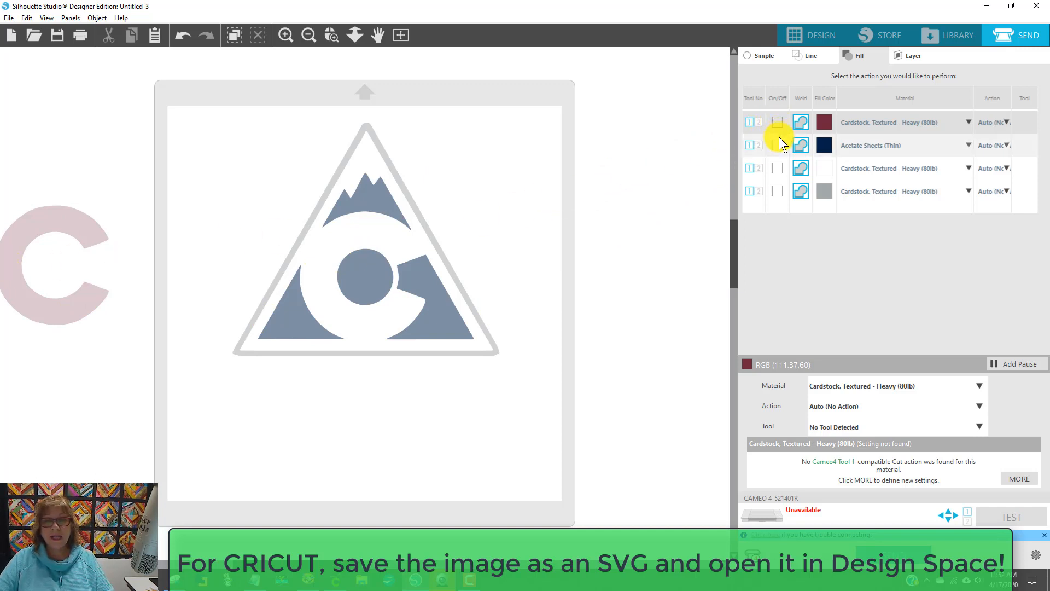
Step: Enable the navy cut, place the navy shapes in the mat's lower-right corner, move them off the mat, and disable that cut
click(776, 142)
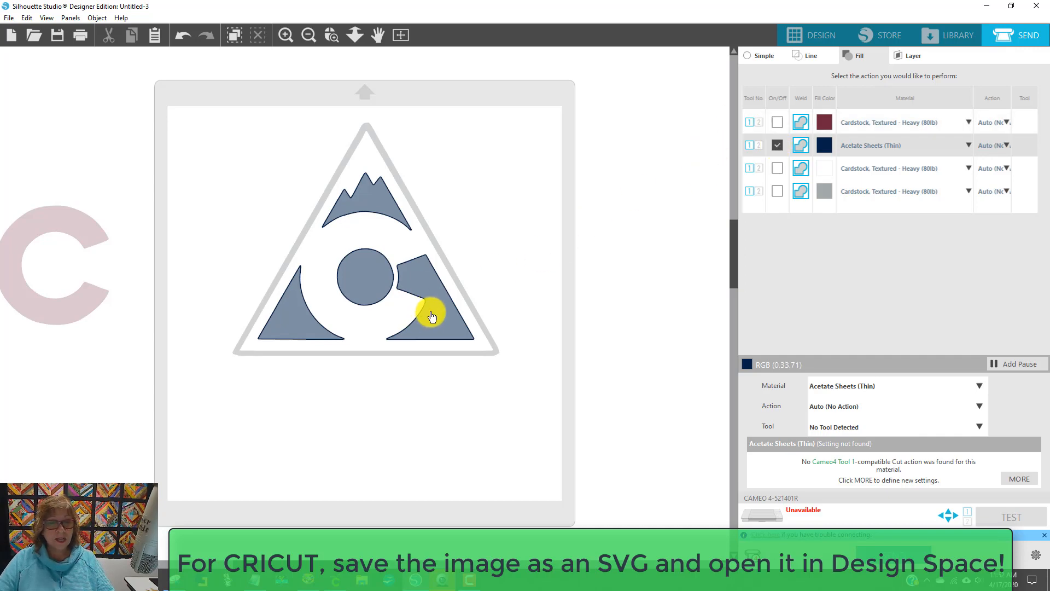
drag(387, 280, 465, 363)
drag(474, 407, 525, 467)
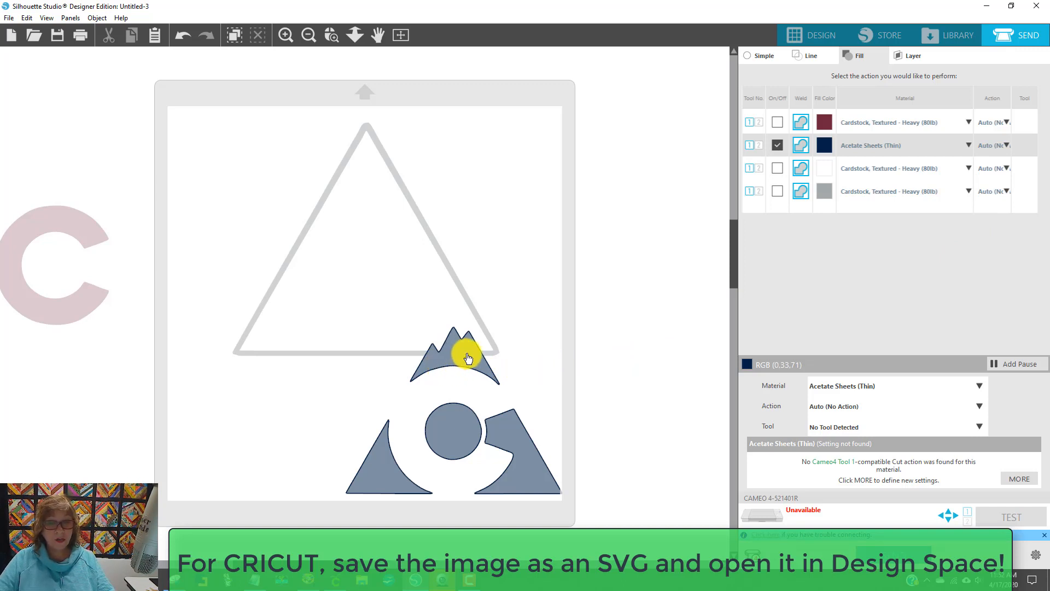
drag(468, 358, 5, 383)
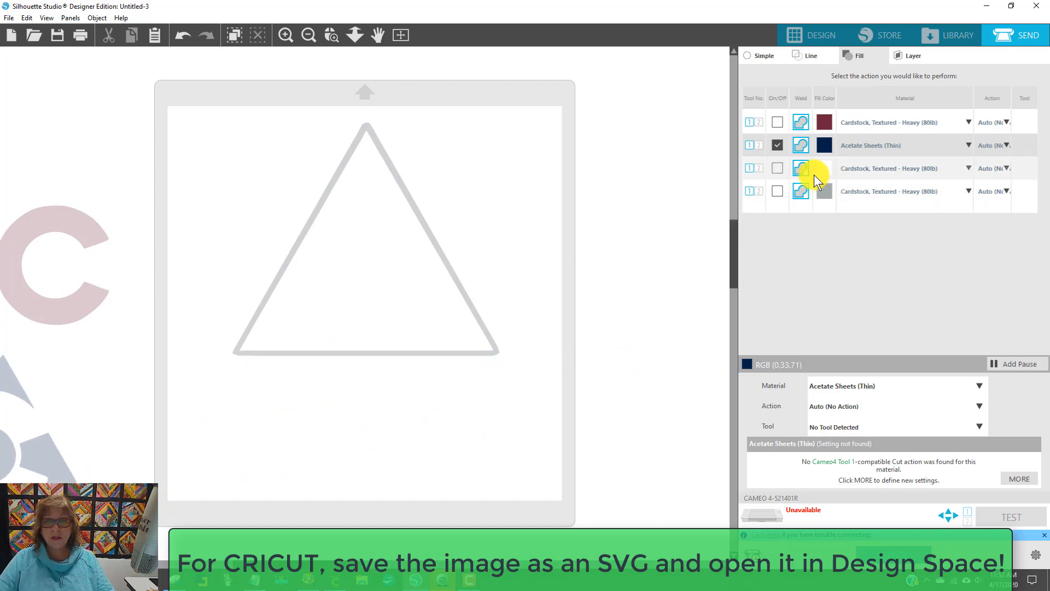
click(777, 146)
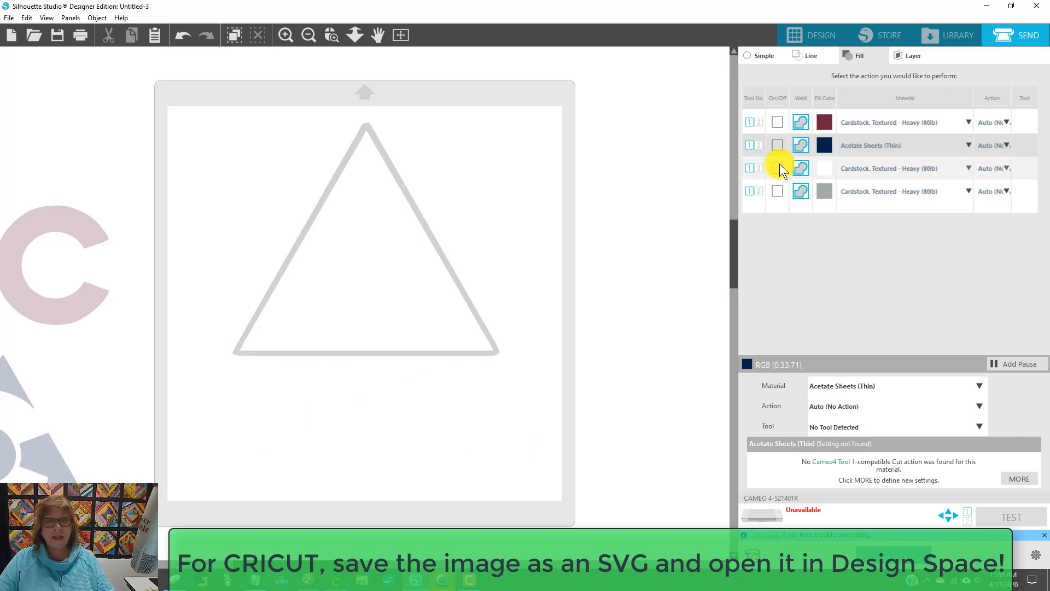
Step: Enable the white cut and shift the white triangle to the left, then switch cutting to the gray fill only
click(777, 168)
drag(391, 270, 328, 259)
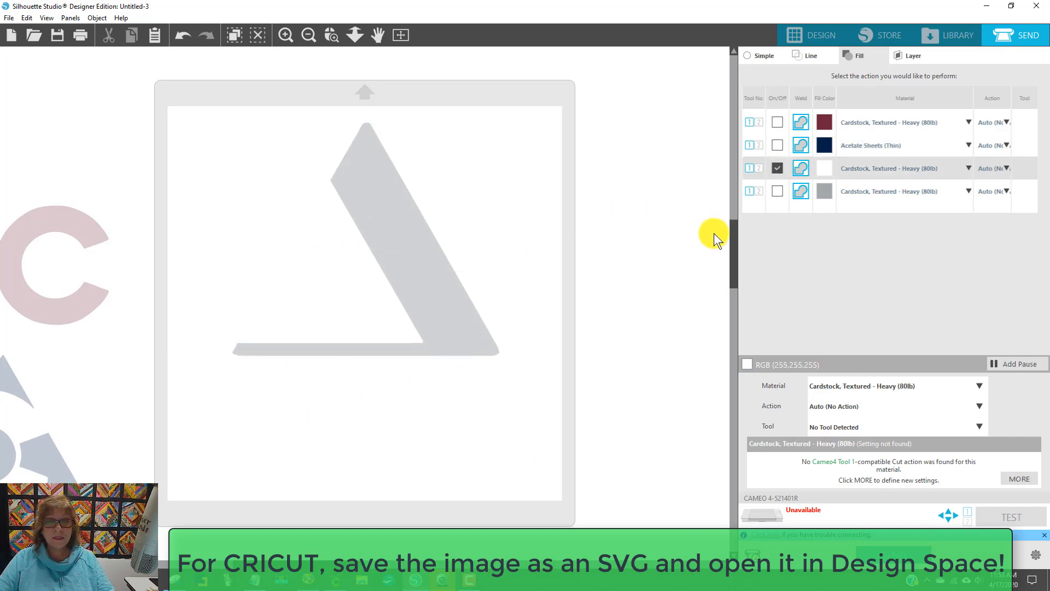
click(776, 170)
click(777, 189)
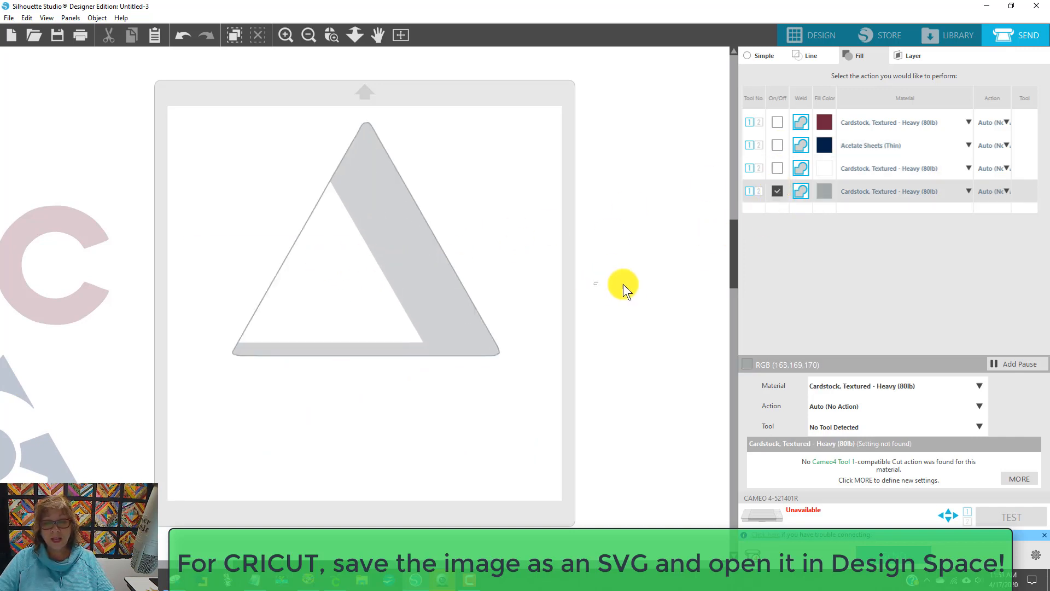
Step: Return to the design view and reassemble the white triangle, navy shapes and maroon C inside the gray triangle
click(804, 30)
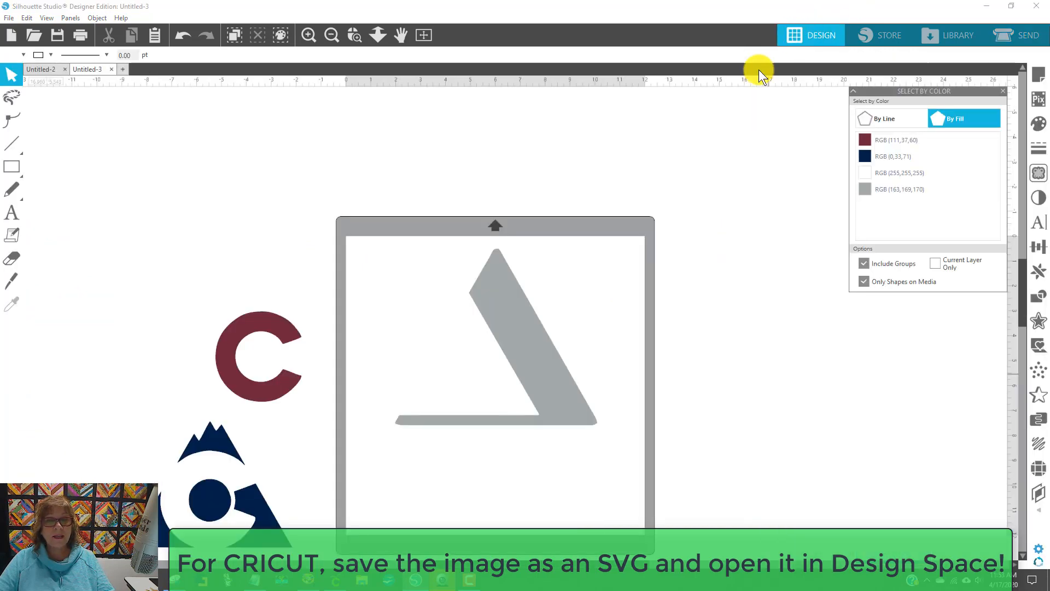
drag(463, 345, 513, 352)
click(323, 375)
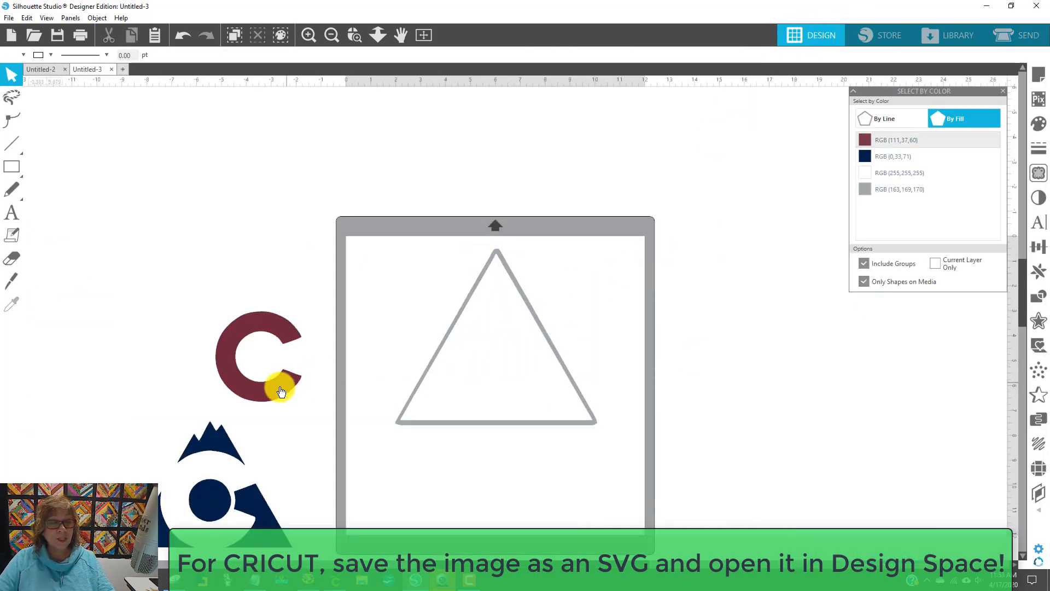
drag(240, 453, 518, 320)
drag(251, 394, 488, 399)
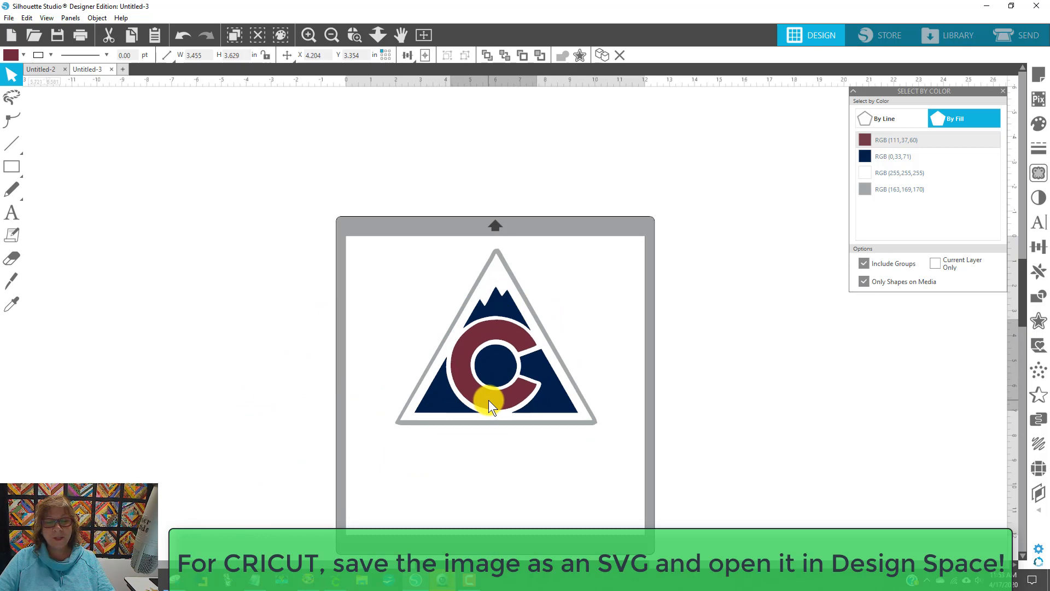
click(860, 335)
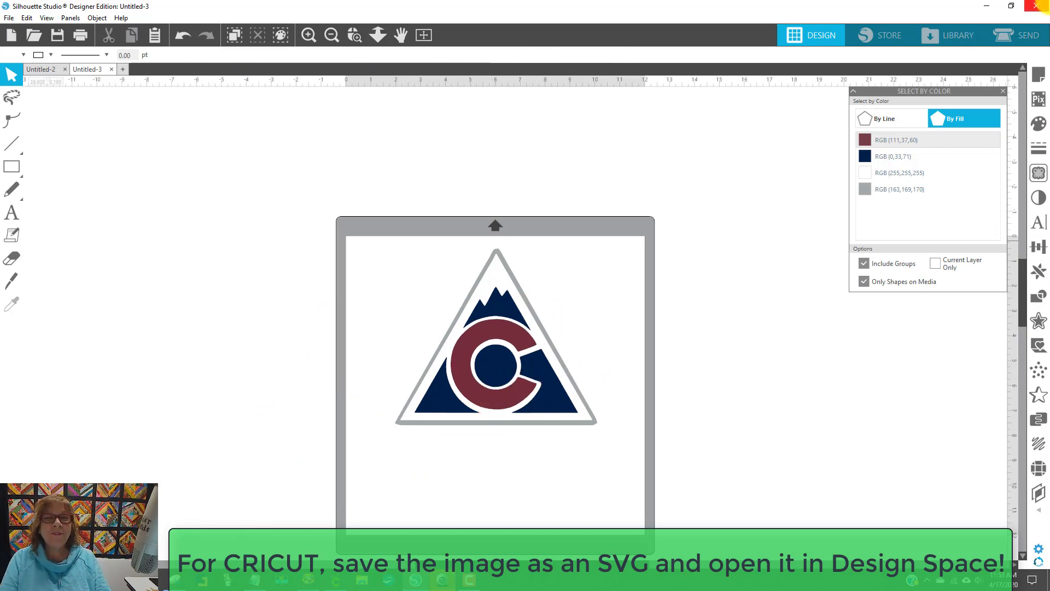